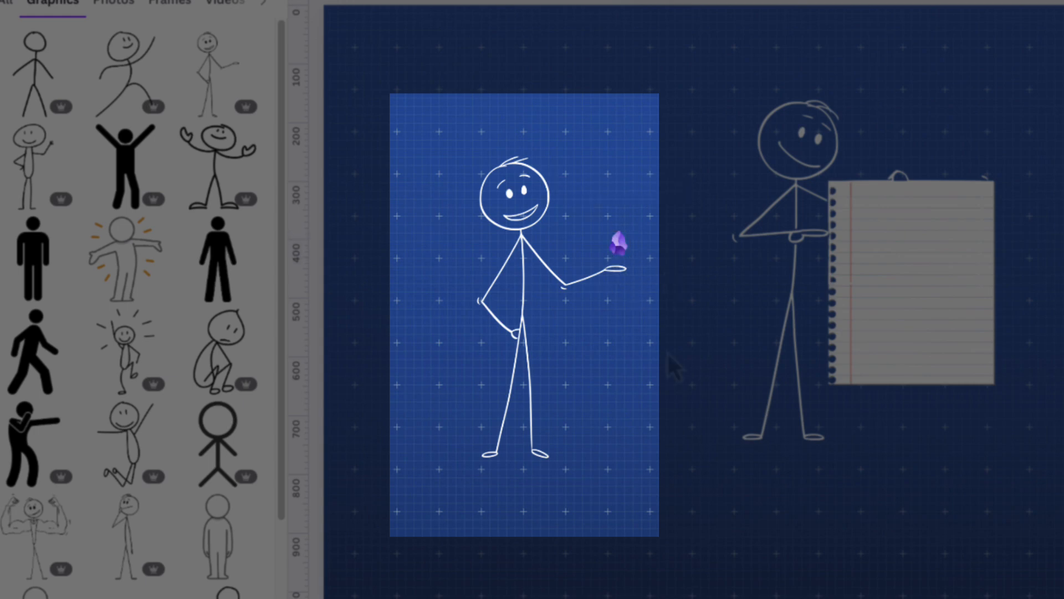
Move the purple gem in the stick figure's hand a few pixels up and right, then deselect it
{"action": "left_click", "coordinate": [618, 247]}
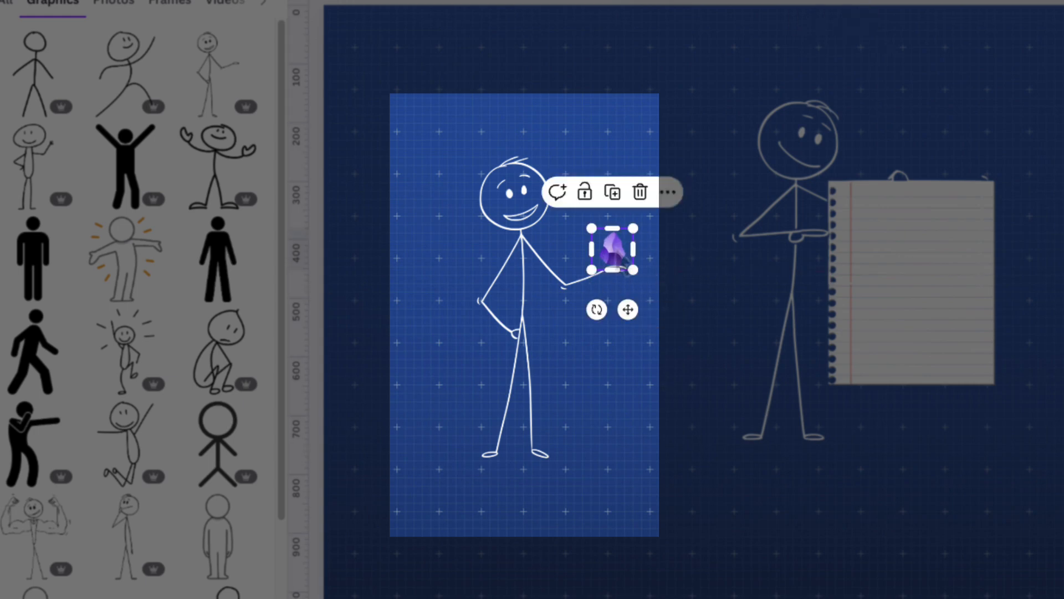
{"action": "left_click_drag", "start_coordinate": [622, 261], "coordinate": [625, 256]}
{"action": "left_click", "coordinate": [685, 223]}
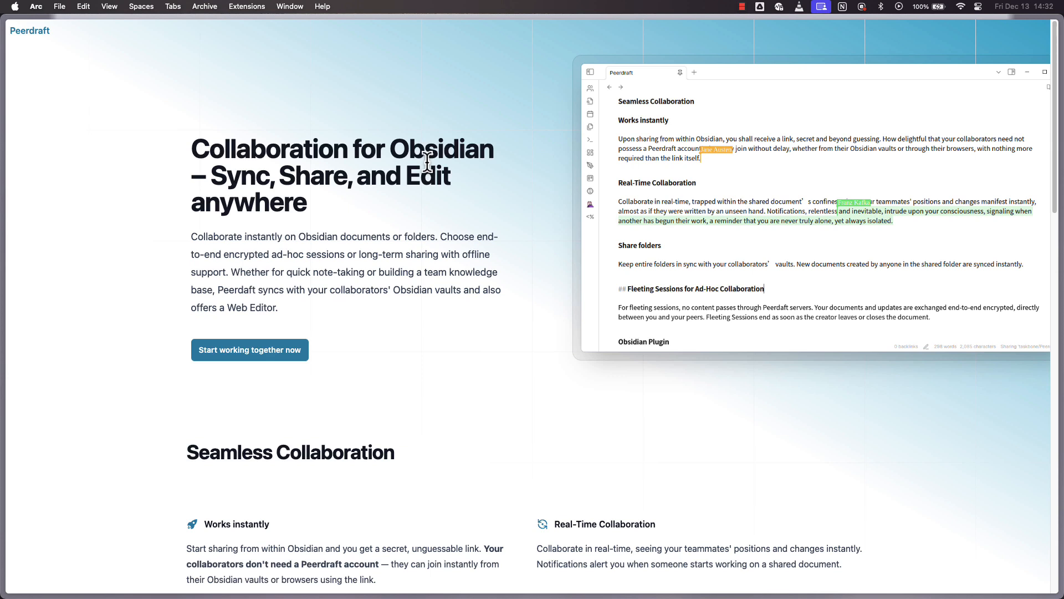
{"action": "triple_click", "coordinate": [360, 161]}
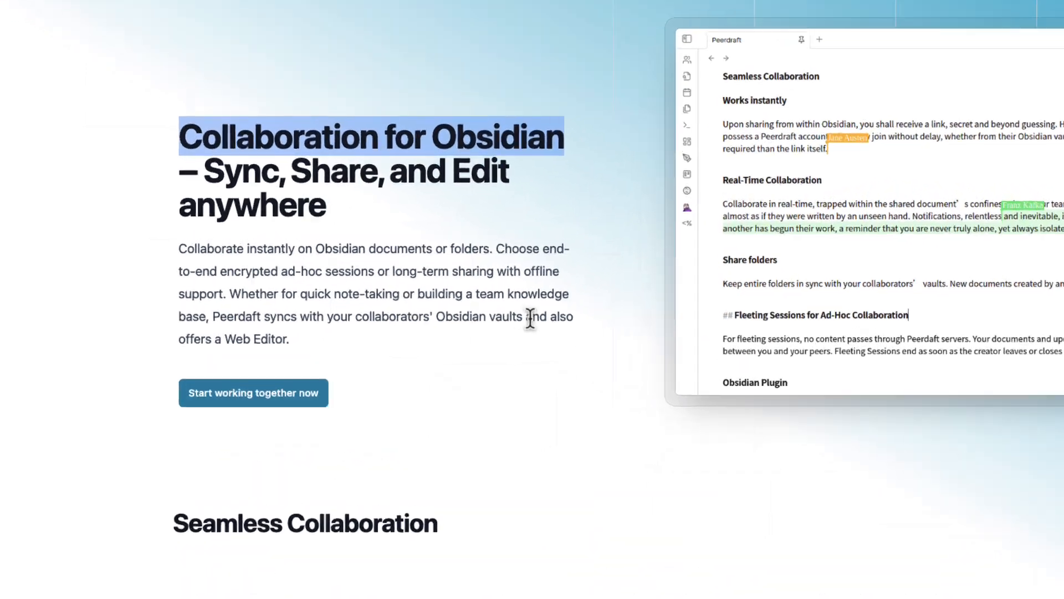
{"action": "left_click", "coordinate": [310, 175]}
{"action": "left_click_drag", "start_coordinate": [148, 100], "coordinate": [776, 135]}
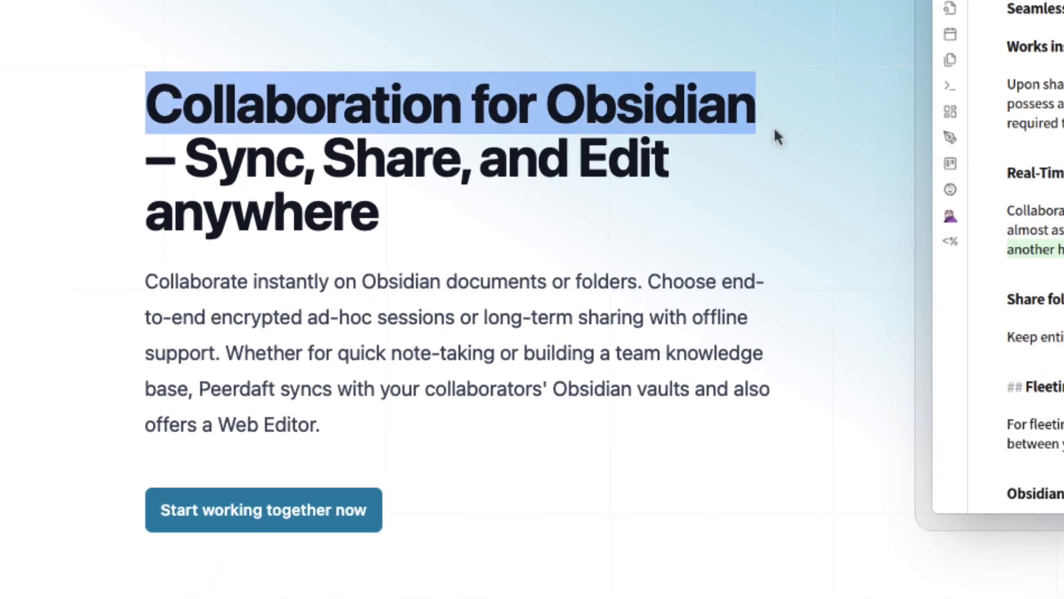
{"action": "left_click_drag", "start_coordinate": [217, 161], "coordinate": [478, 172]}
{"action": "left_click_drag", "start_coordinate": [582, 163], "coordinate": [734, 190]}
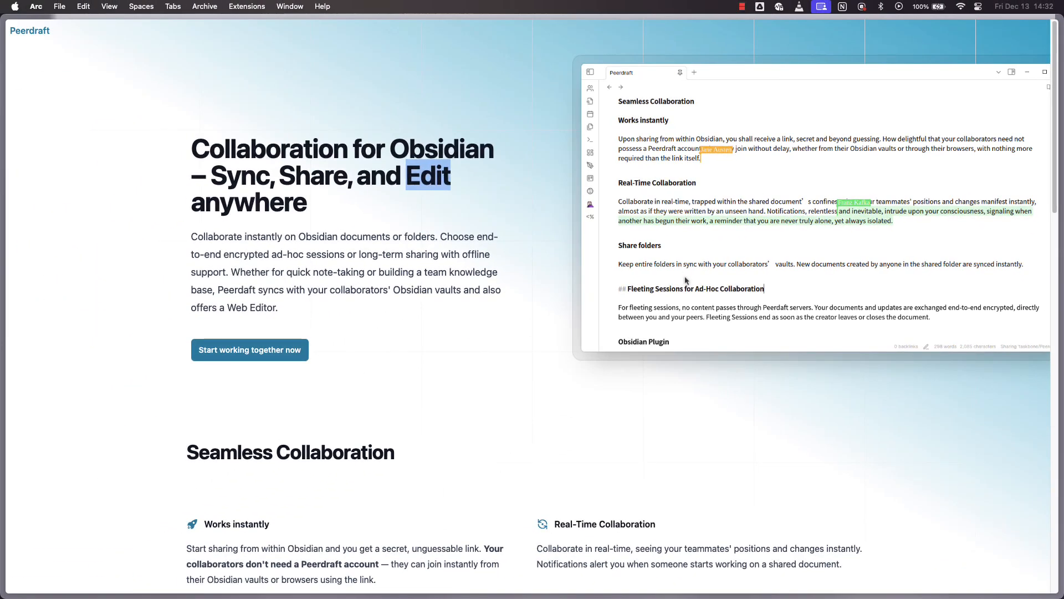
Highlight the Seamless Collaboration heading and the Works instantly, Share folders and Obsidian Plugin titles
{"action": "scroll", "coordinate": [479, 378], "scroll_direction": "down", "scroll_amount": 4}
{"action": "scroll", "coordinate": [687, 333], "scroll_direction": "down", "scroll_amount": 3}
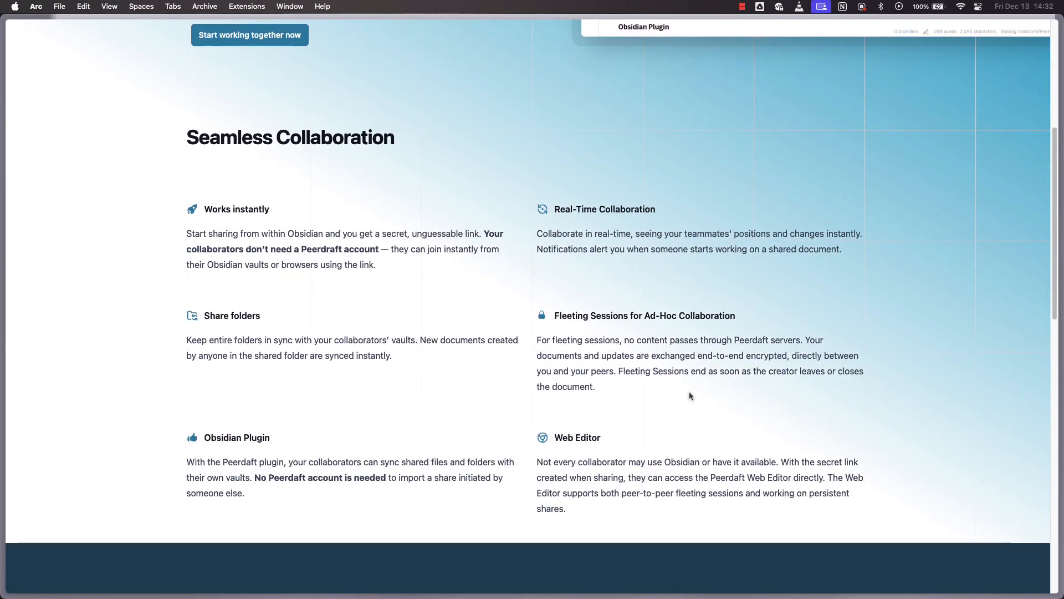
{"action": "left_click_drag", "start_coordinate": [219, 135], "coordinate": [452, 158]}
{"action": "left_click_drag", "start_coordinate": [212, 213], "coordinate": [331, 216]}
{"action": "left_click_drag", "start_coordinate": [207, 316], "coordinate": [324, 323]}
{"action": "left_click_drag", "start_coordinate": [222, 441], "coordinate": [277, 439]}
Highlight the Real-Time Collaboration, Fleeting Sessions and Web Editor feature titles
{"action": "left_click_drag", "start_coordinate": [565, 210], "coordinate": [696, 219]}
{"action": "left_click_drag", "start_coordinate": [566, 317], "coordinate": [740, 321]}
{"action": "left_click_drag", "start_coordinate": [561, 438], "coordinate": [631, 409]}
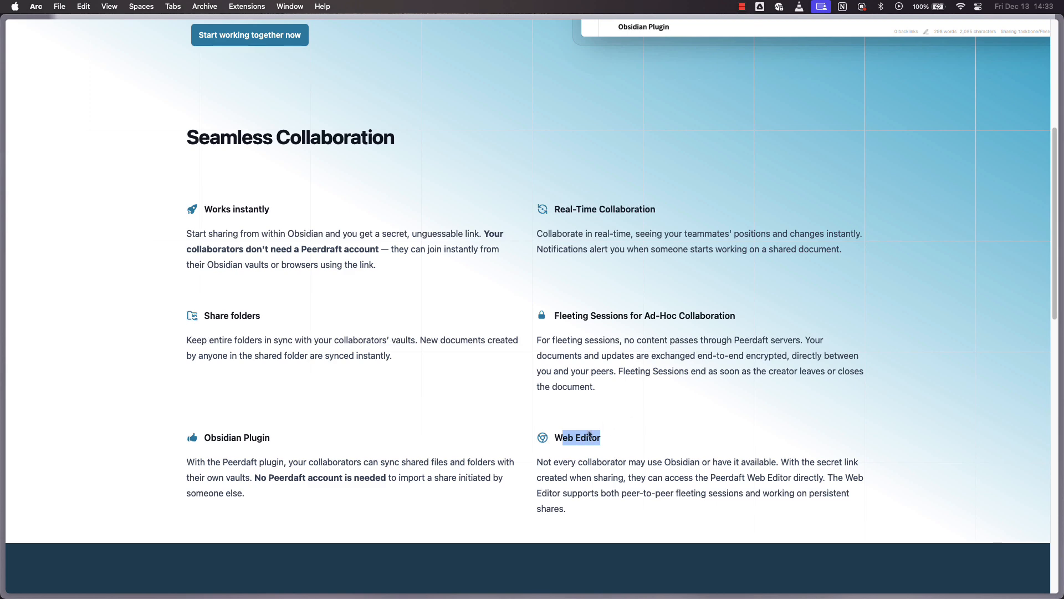
{"action": "left_click_drag", "start_coordinate": [558, 437], "coordinate": [667, 445]}
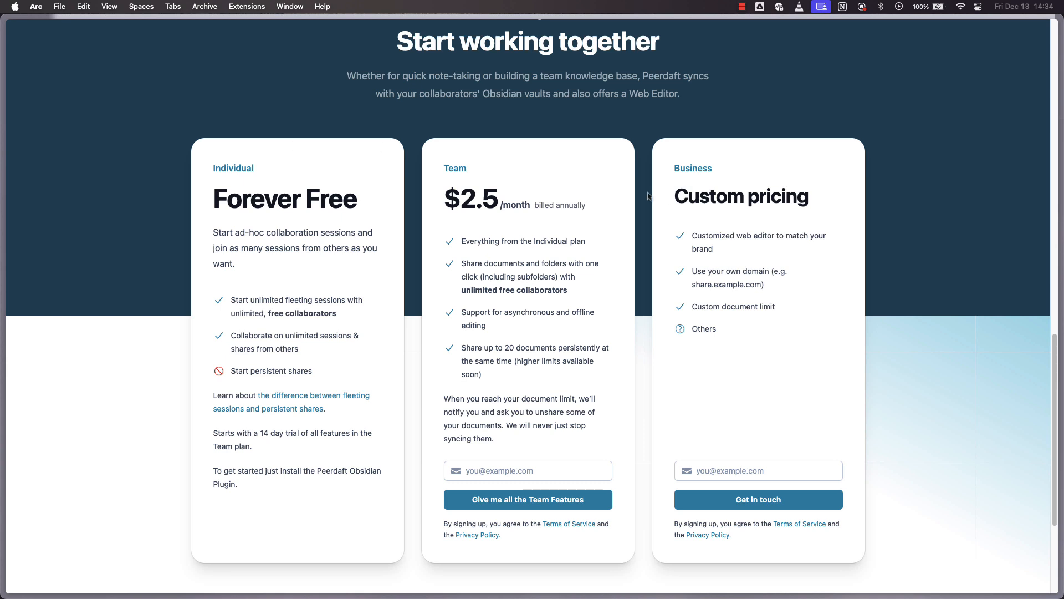
Highlight the Forever Free plan, the Team plan's $2.5/month price and 'Start persistent shares'
{"action": "left_click_drag", "start_coordinate": [227, 205], "coordinate": [340, 207]}
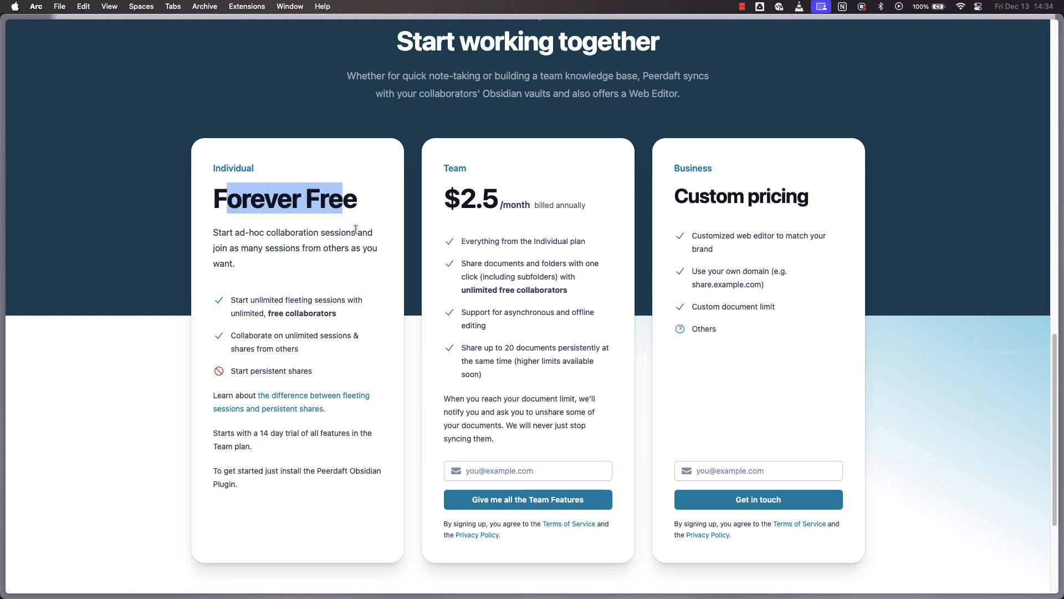
{"action": "left_click_drag", "start_coordinate": [475, 206], "coordinate": [538, 208]}
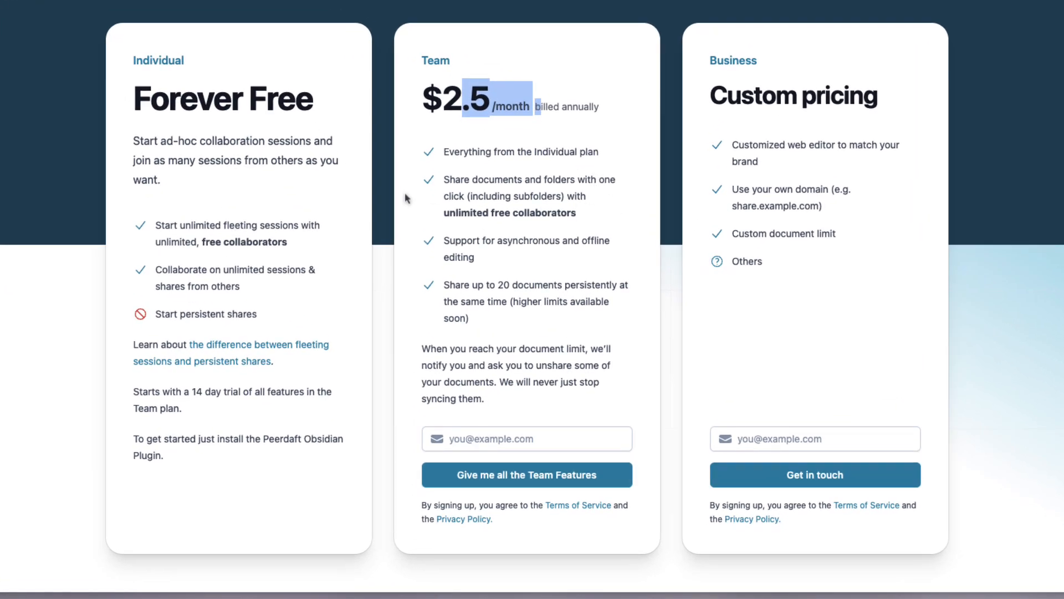
{"action": "left_click", "coordinate": [169, 222]}
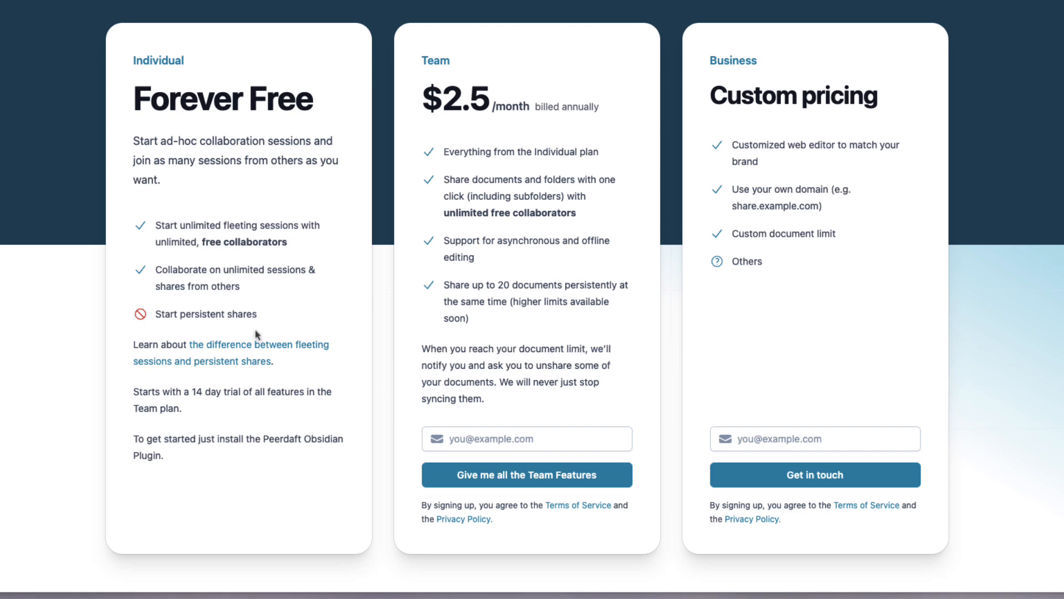
{"action": "left_click_drag", "start_coordinate": [162, 314], "coordinate": [257, 314]}
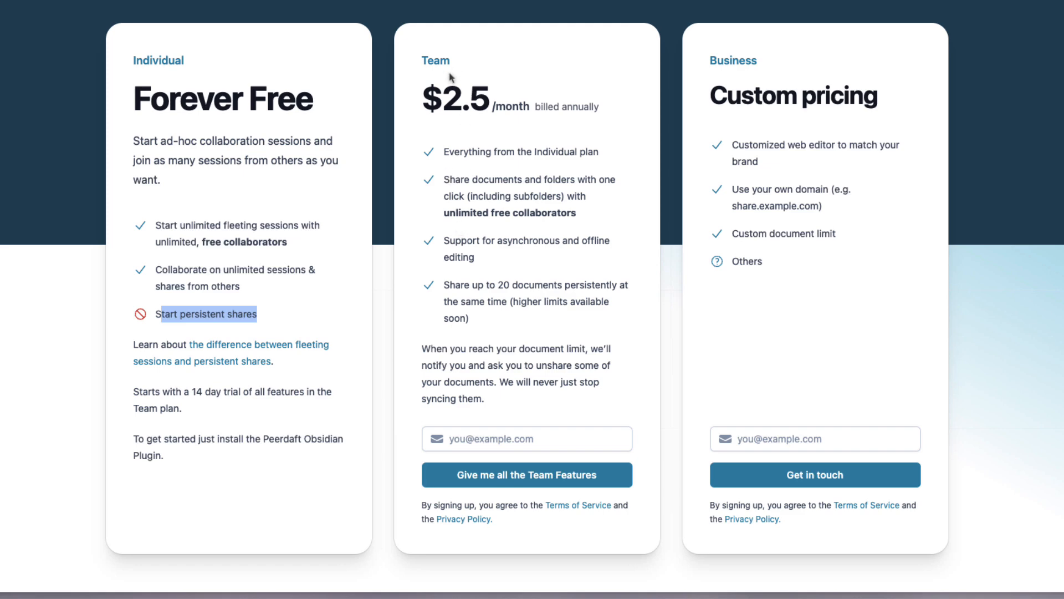
{"action": "left_click_drag", "start_coordinate": [443, 91], "coordinate": [511, 106]}
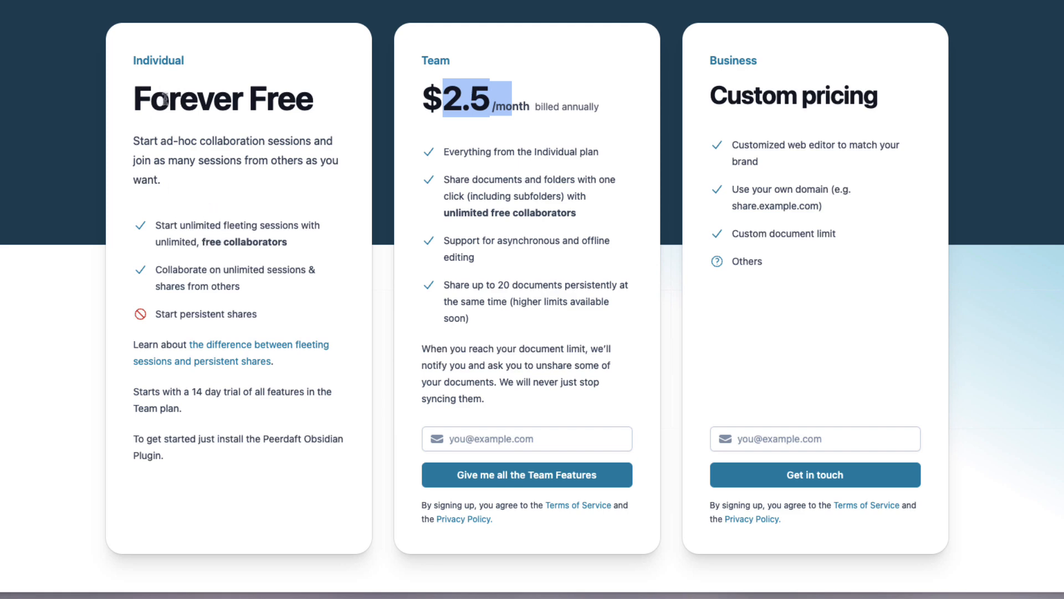
{"action": "left_click_drag", "start_coordinate": [165, 98], "coordinate": [314, 103]}
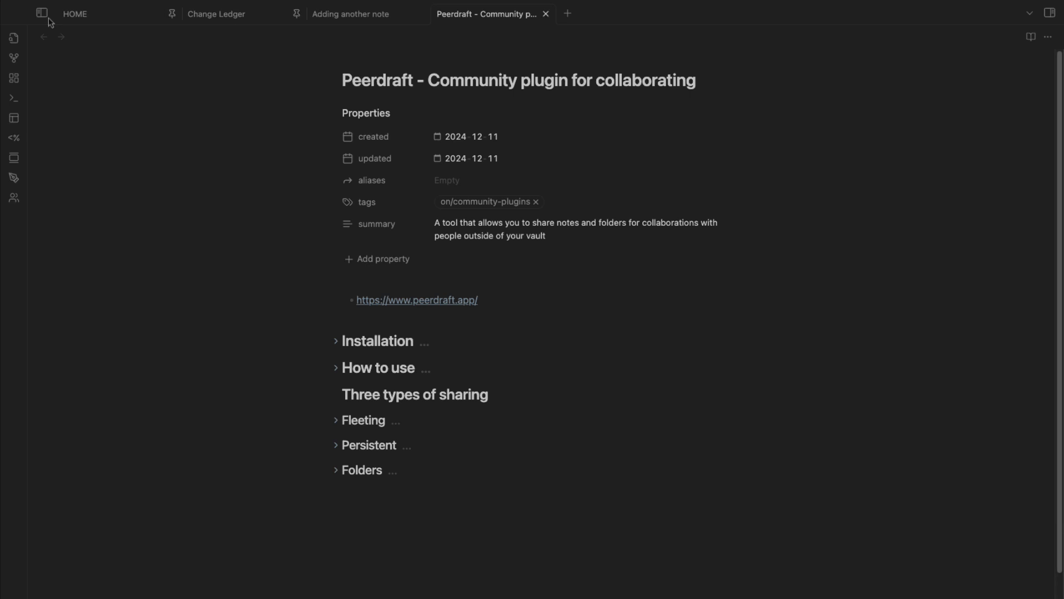
Open the left file explorer sidebar and switch to the HOME note tab
{"action": "left_click", "coordinate": [41, 13]}
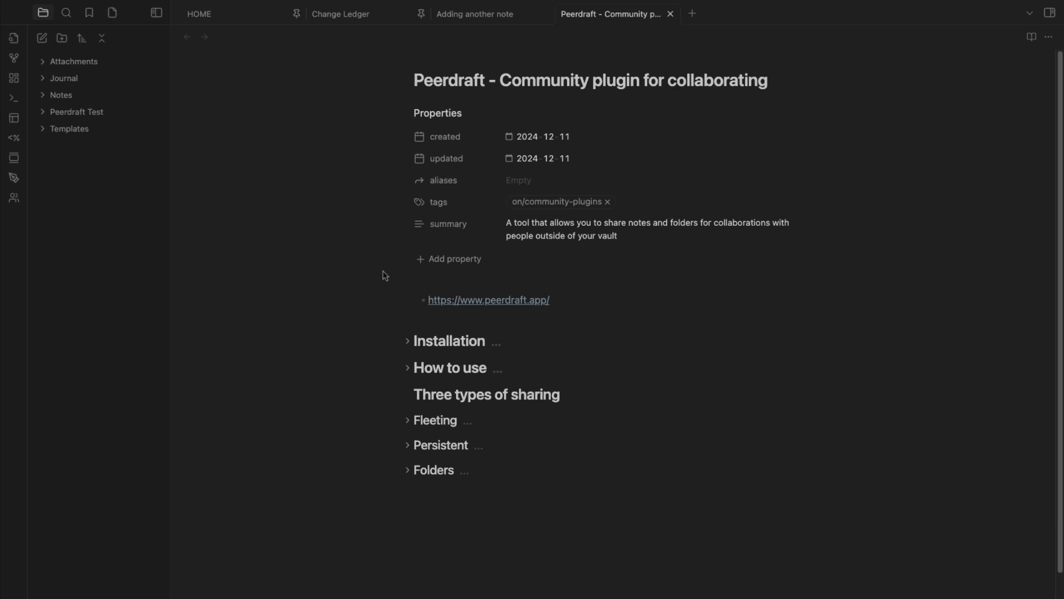
{"action": "left_click", "coordinate": [250, 14]}
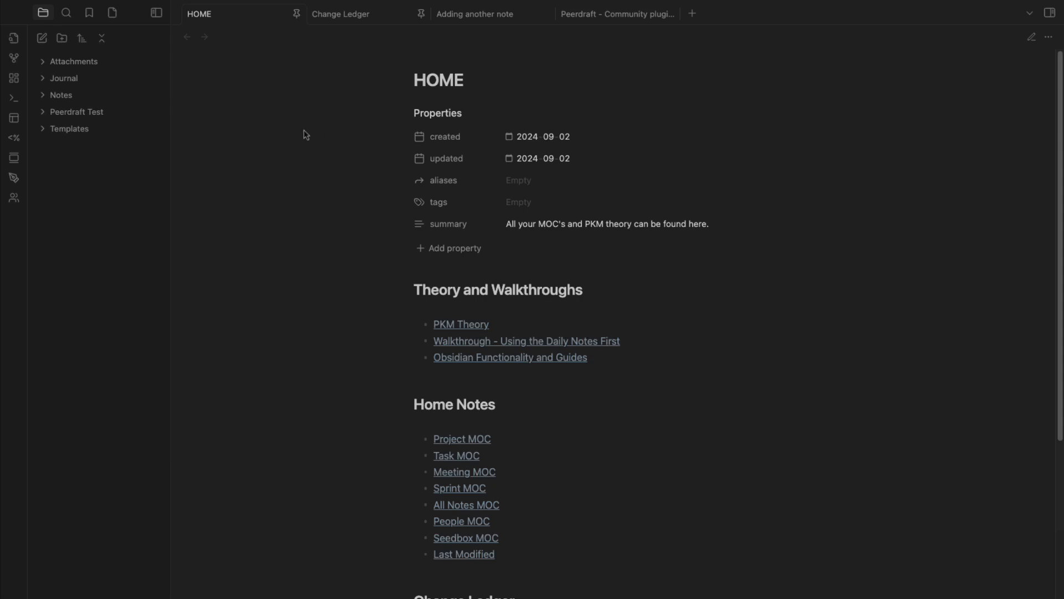
Expand Templates, view the Collaborating tools entry in Obsidian Functionality and Guides, then close that note
{"action": "left_click", "coordinate": [43, 133]}
{"action": "left_click", "coordinate": [475, 359]}
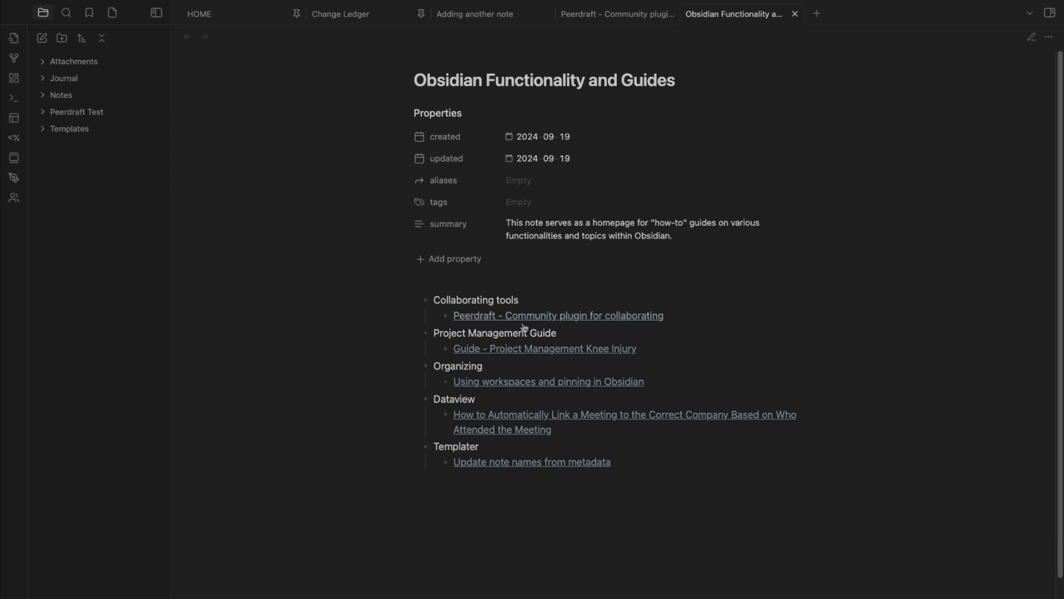
{"action": "left_click_drag", "start_coordinate": [446, 299], "coordinate": [504, 300]}
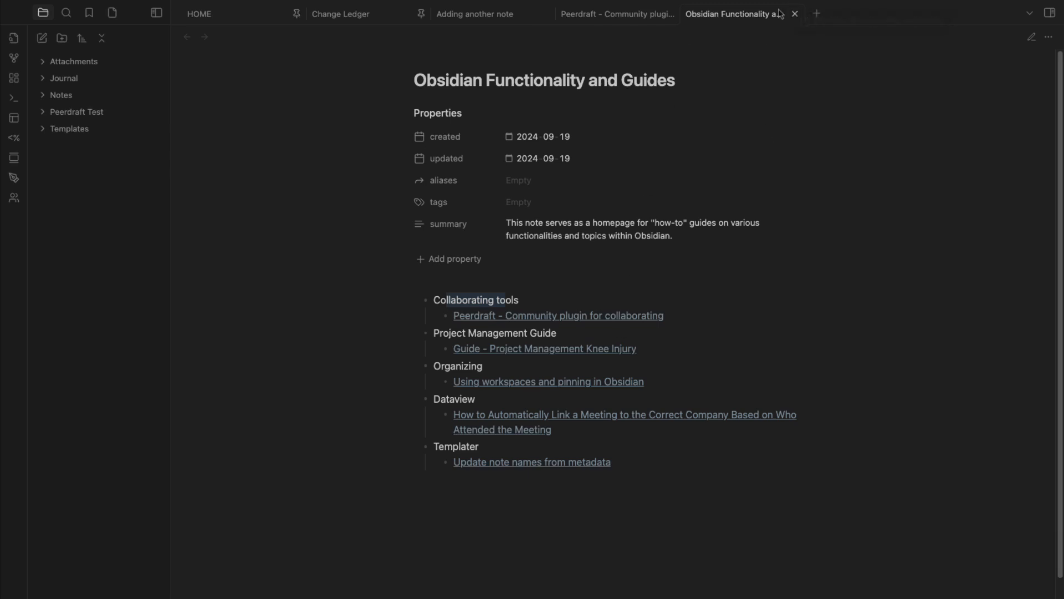
{"action": "left_click", "coordinate": [794, 14]}
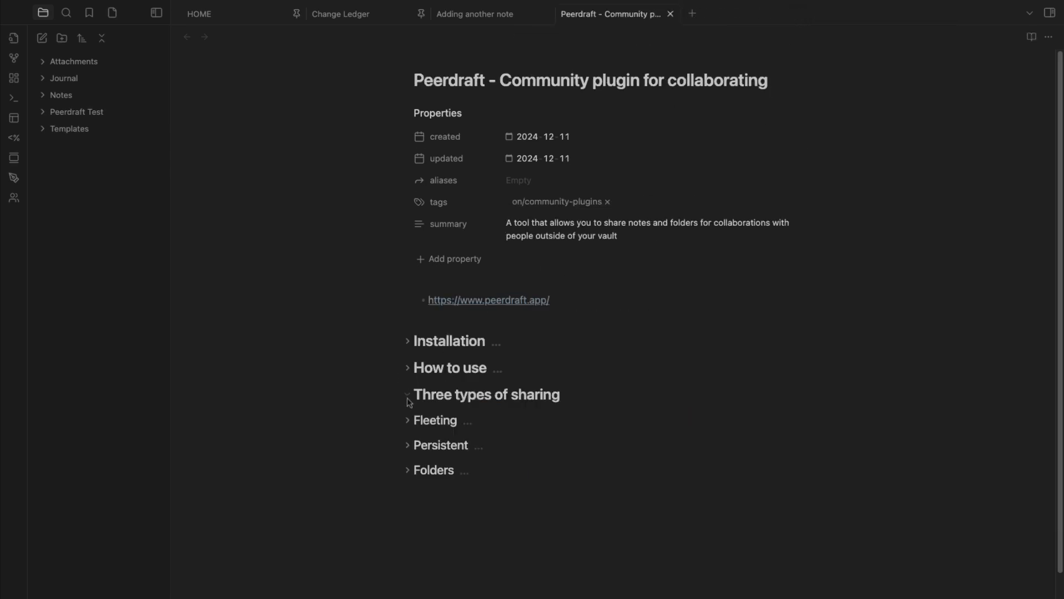
Collapse 'Three types of sharing' and expand 'Installation' to reveal the plugin screenshot
{"action": "left_click", "coordinate": [408, 397]}
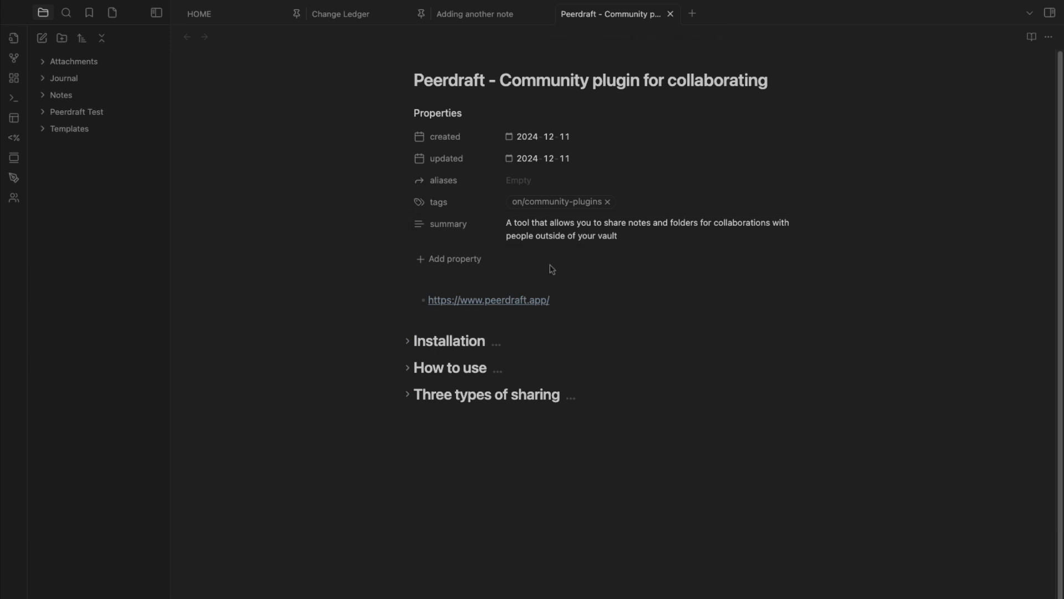
{"action": "left_click", "coordinate": [407, 340]}
{"action": "scroll", "coordinate": [350, 341], "scroll_direction": "down", "scroll_amount": 4}
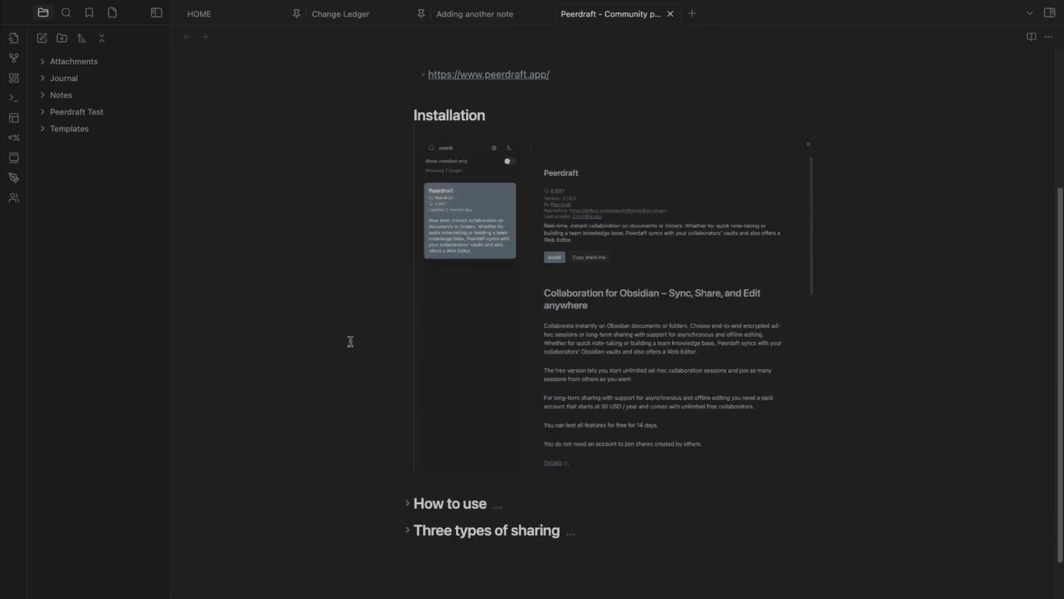
{"action": "scroll", "coordinate": [351, 341], "scroll_direction": "up", "scroll_amount": 2}
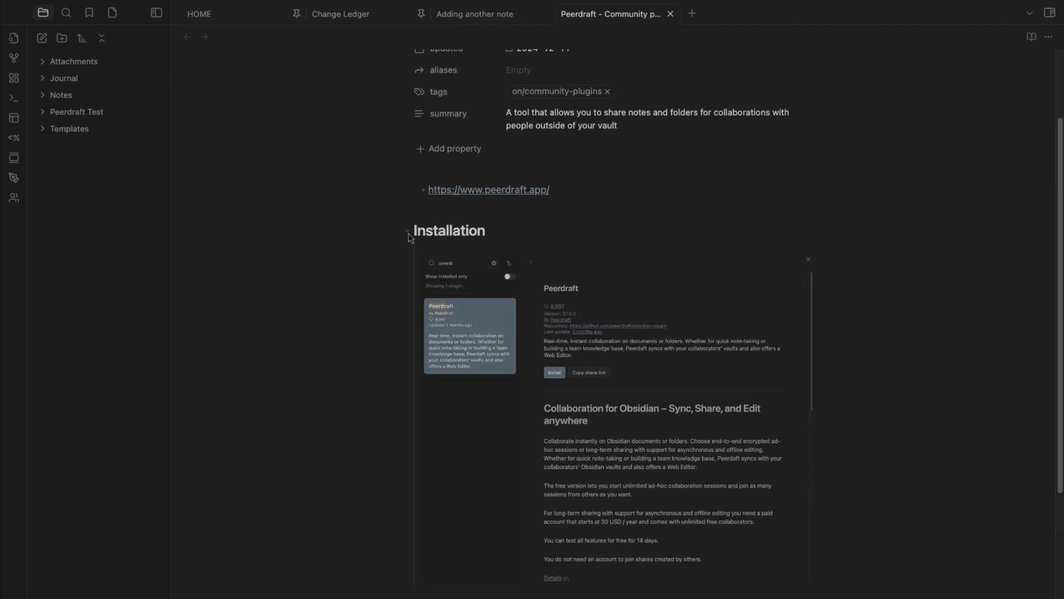
Collapse Installation and review the community plugin install steps under How to use, then fold it
{"action": "left_click", "coordinate": [408, 232]}
{"action": "left_click", "coordinate": [409, 328]}
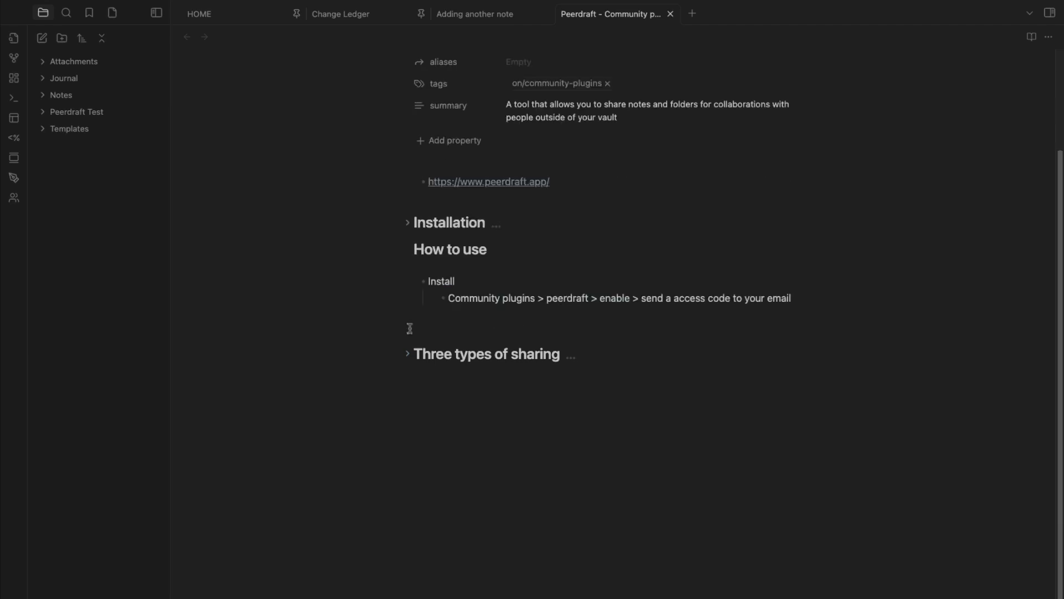
{"action": "left_click_drag", "start_coordinate": [481, 298], "coordinate": [782, 299]}
{"action": "left_click", "coordinate": [571, 292]}
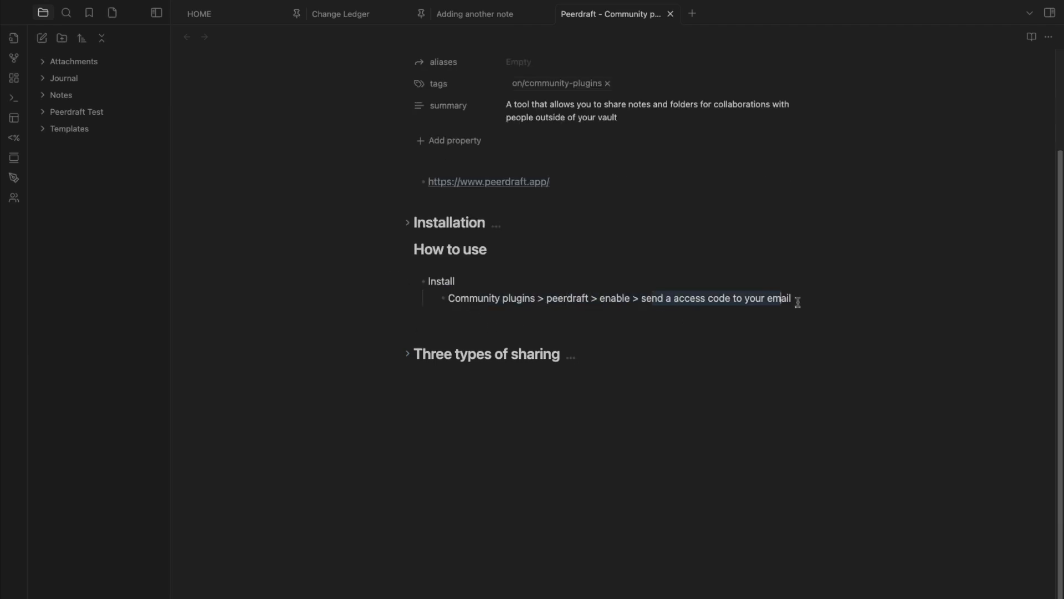
{"action": "left_click", "coordinate": [408, 250]}
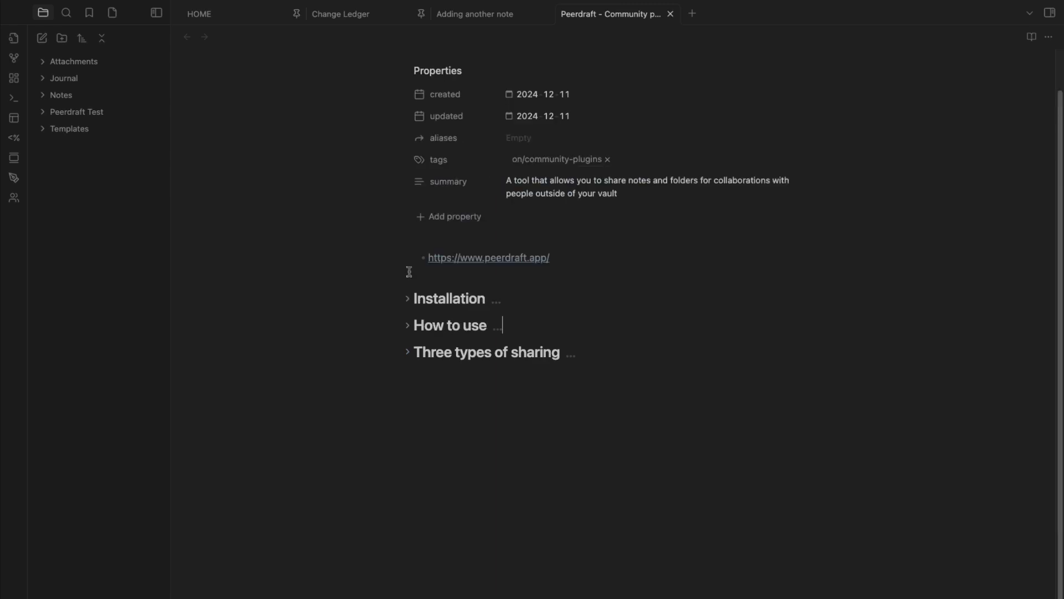
Expand Three types of sharing and Fleeting, then follow the fleeting versus persistent documentation link
{"action": "left_click", "coordinate": [408, 349]}
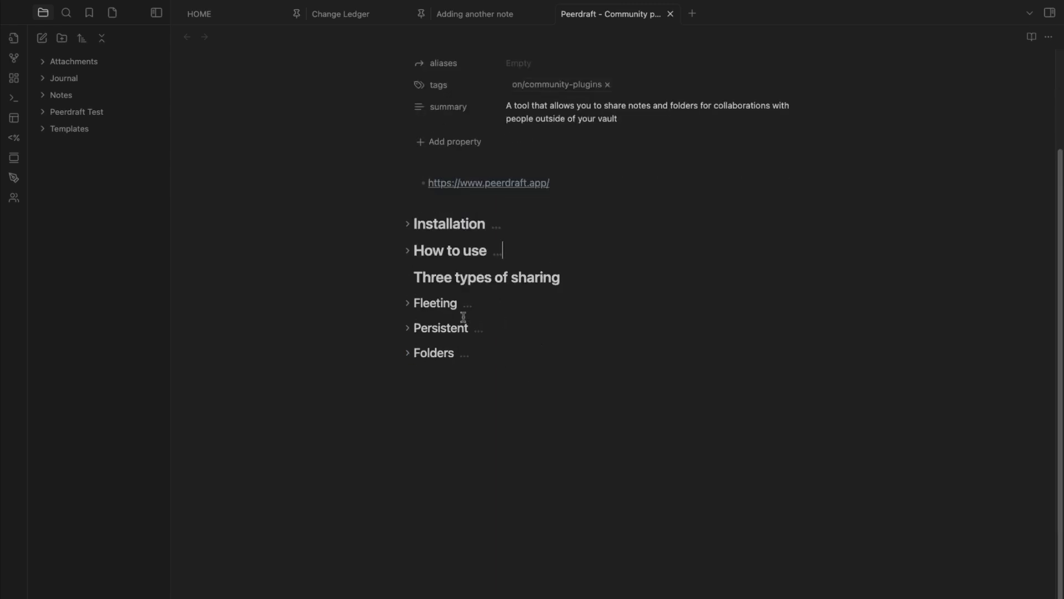
{"action": "left_click", "coordinate": [422, 303]}
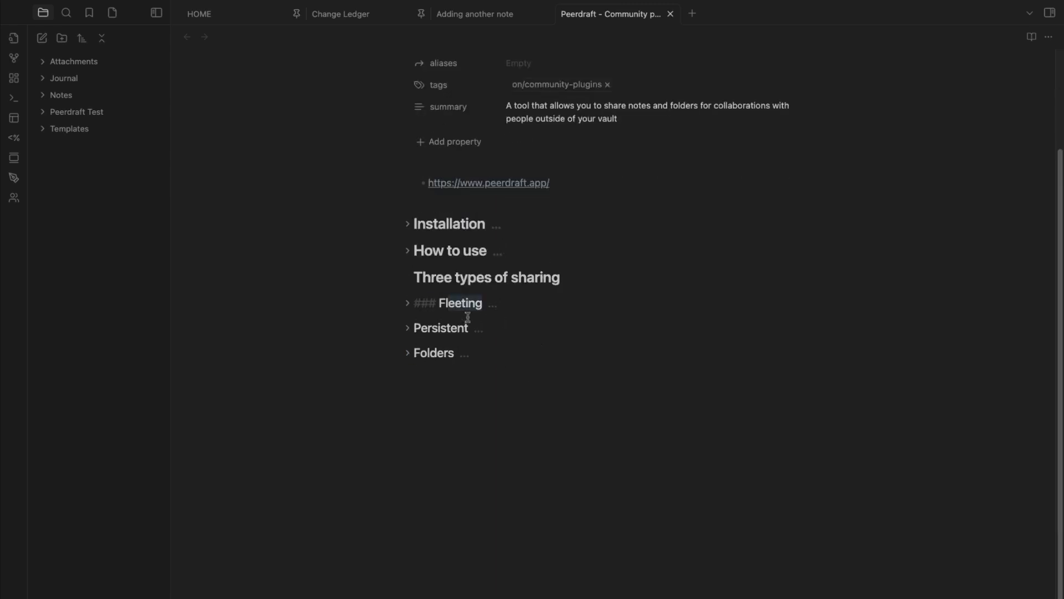
{"action": "left_click", "coordinate": [427, 327]}
{"action": "left_click", "coordinate": [421, 354]}
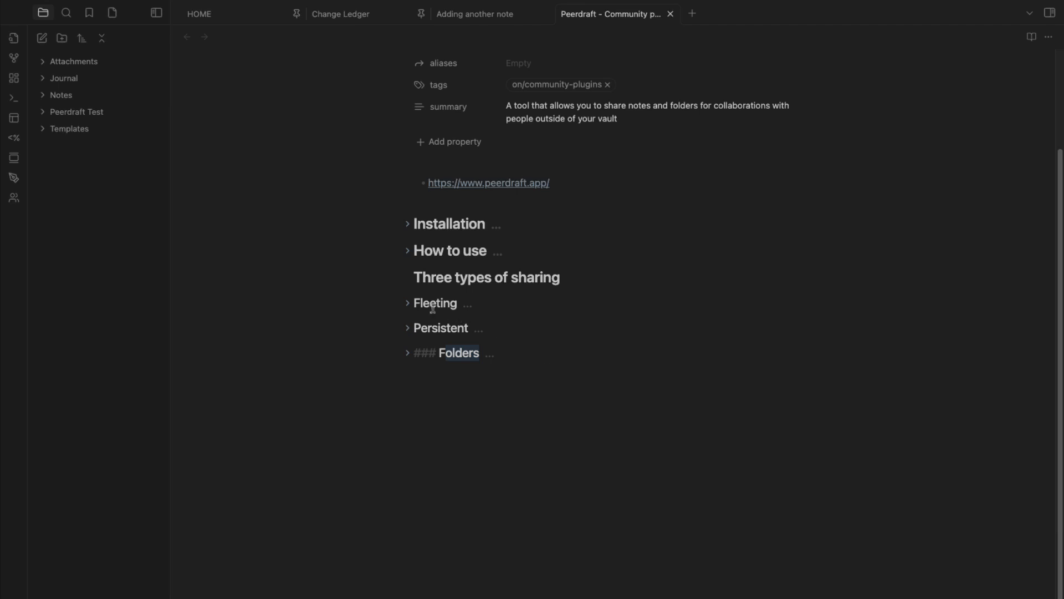
{"action": "left_click", "coordinate": [489, 307]}
{"action": "left_click", "coordinate": [408, 302]}
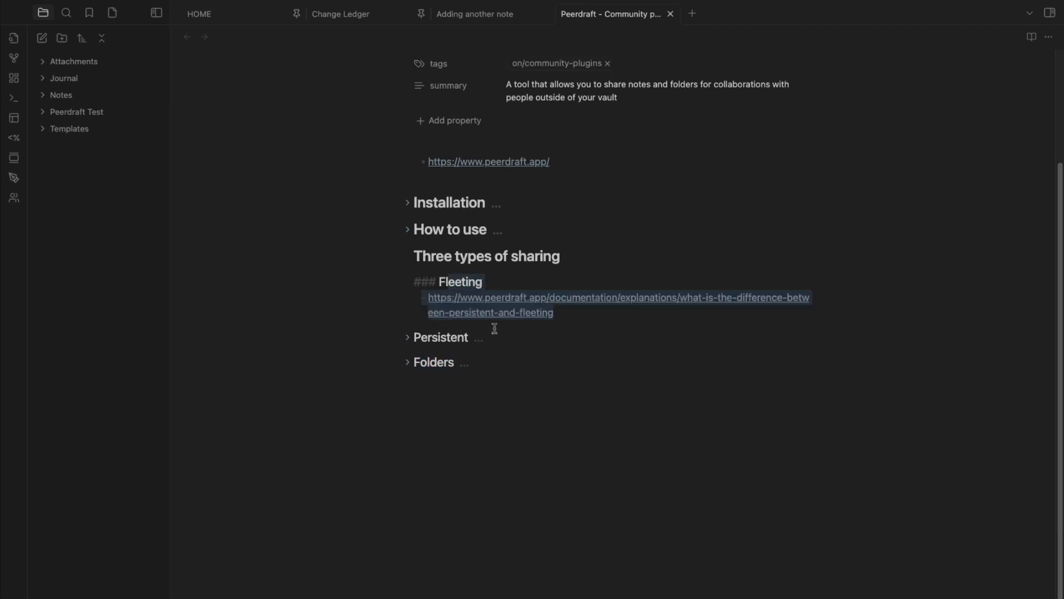
{"action": "left_click", "coordinate": [520, 312]}
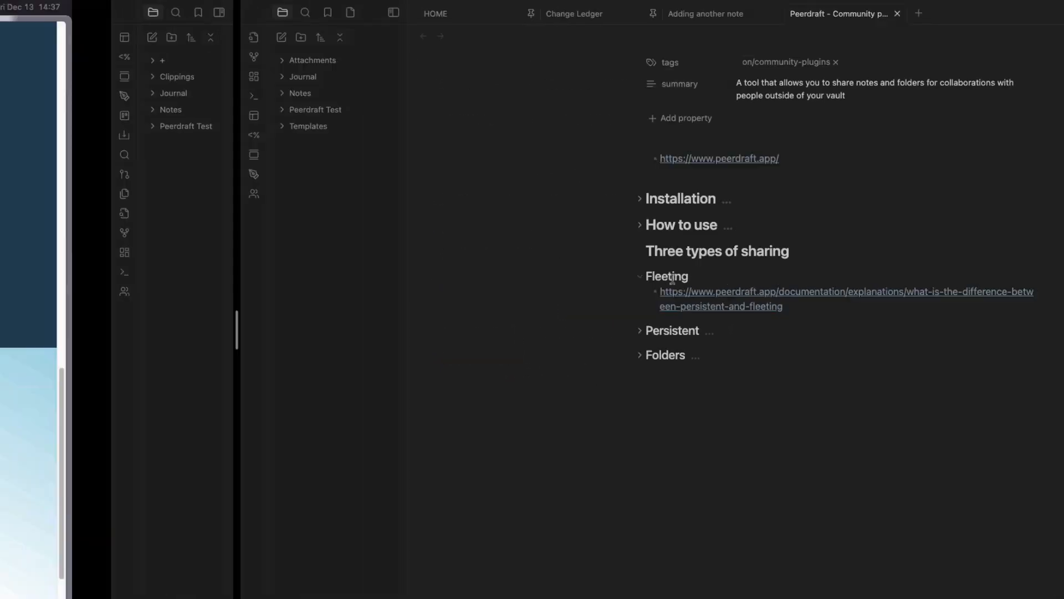
{"action": "scroll", "coordinate": [444, 206], "scroll_direction": "down", "scroll_amount": 5}
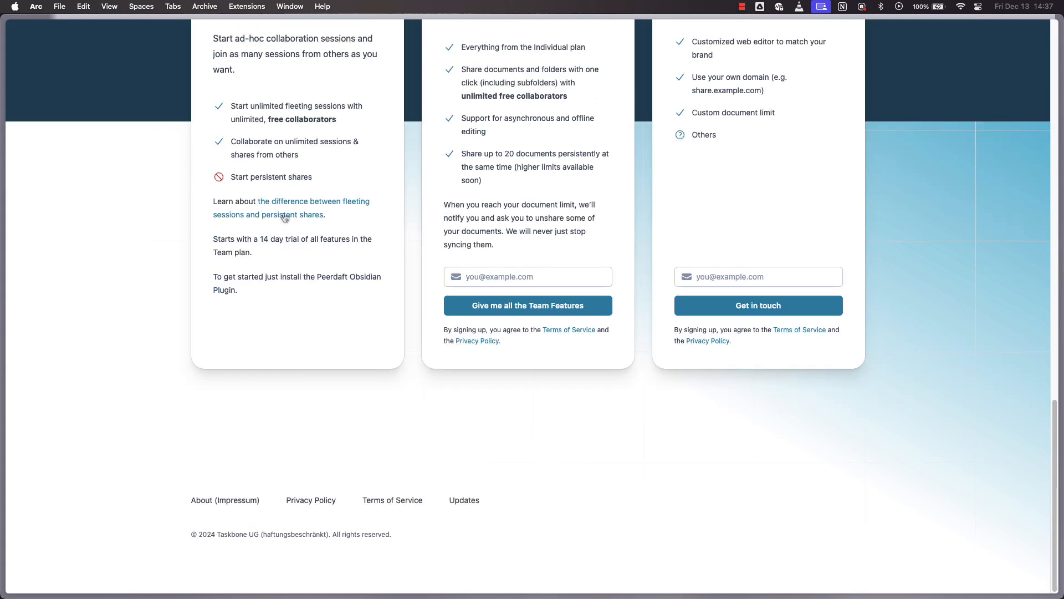
{"action": "left_click", "coordinate": [295, 207]}
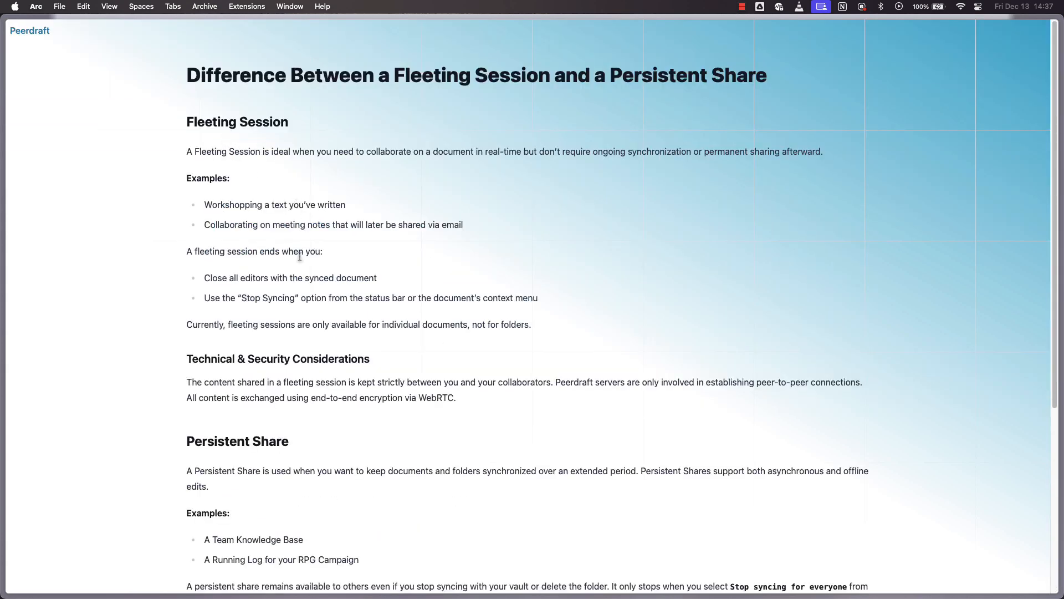
{"action": "left_click_drag", "start_coordinate": [193, 122], "coordinate": [328, 133]}
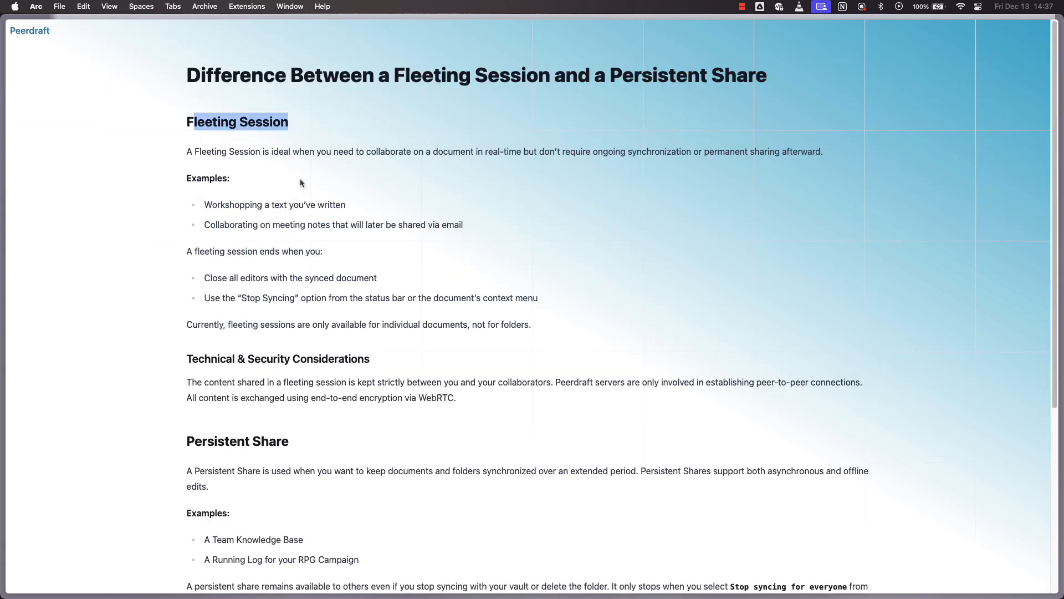
{"action": "left_click", "coordinate": [238, 203]}
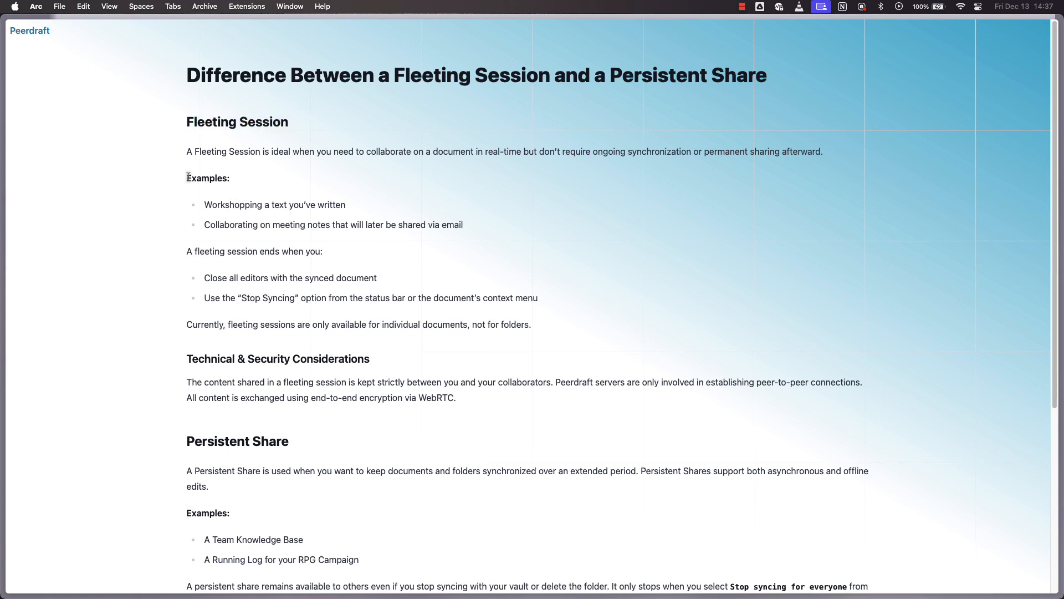
{"action": "left_click_drag", "start_coordinate": [225, 206], "coordinate": [336, 207]}
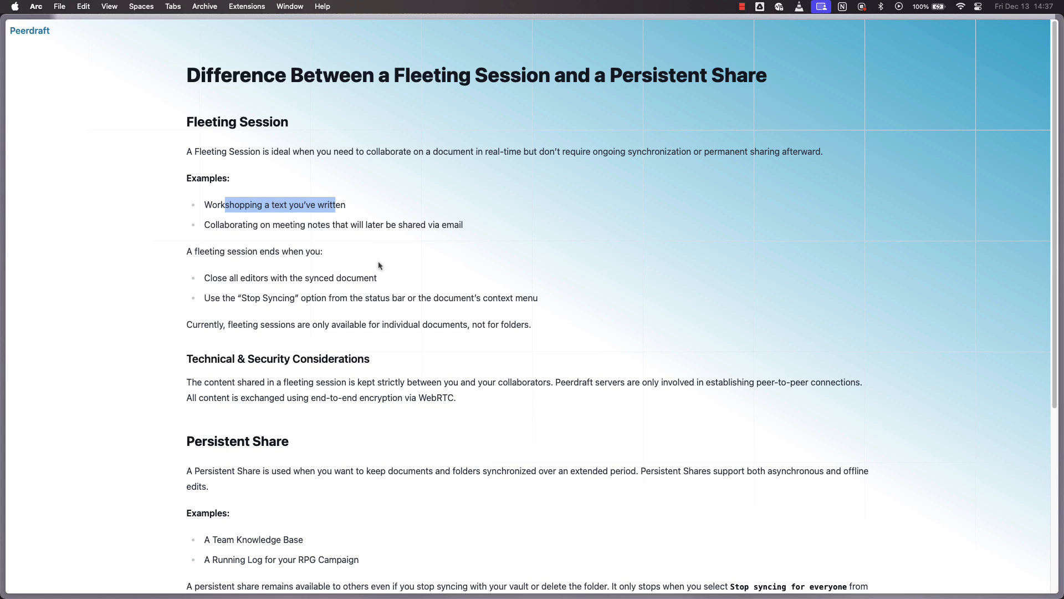
{"action": "left_click", "coordinate": [277, 235]}
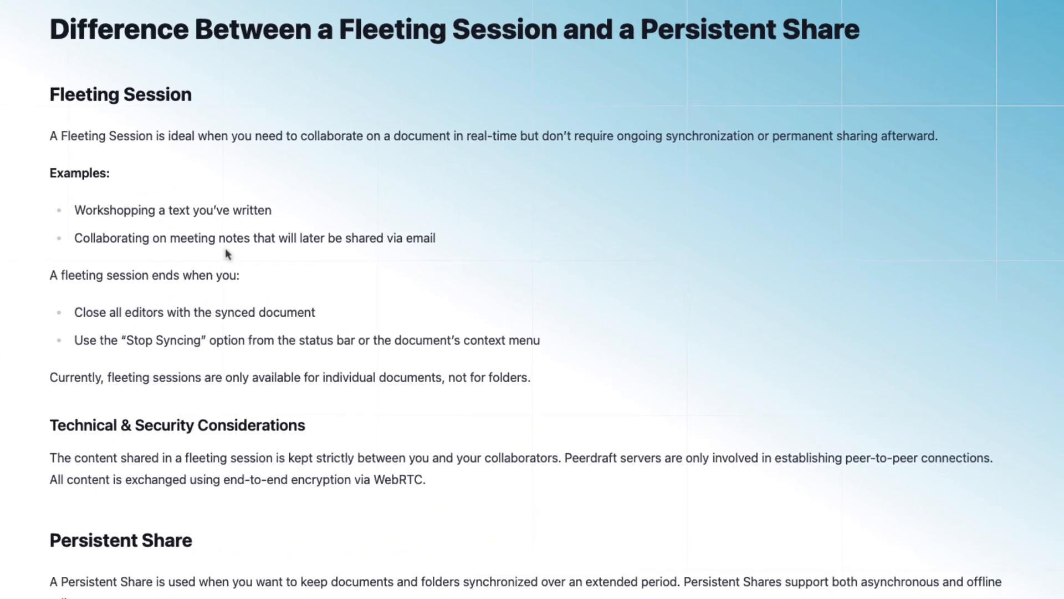
{"action": "left_click_drag", "start_coordinate": [412, 238], "coordinate": [93, 207]}
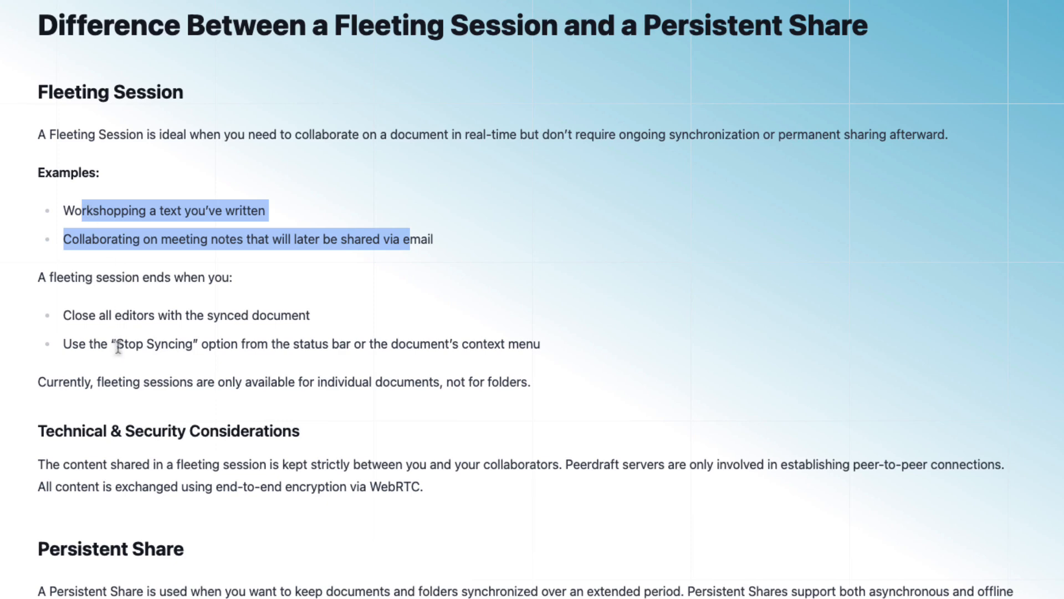
{"action": "scroll", "coordinate": [55, 377], "scroll_direction": "down", "scroll_amount": 3}
{"action": "scroll", "coordinate": [82, 462], "scroll_direction": "down", "scroll_amount": 2}
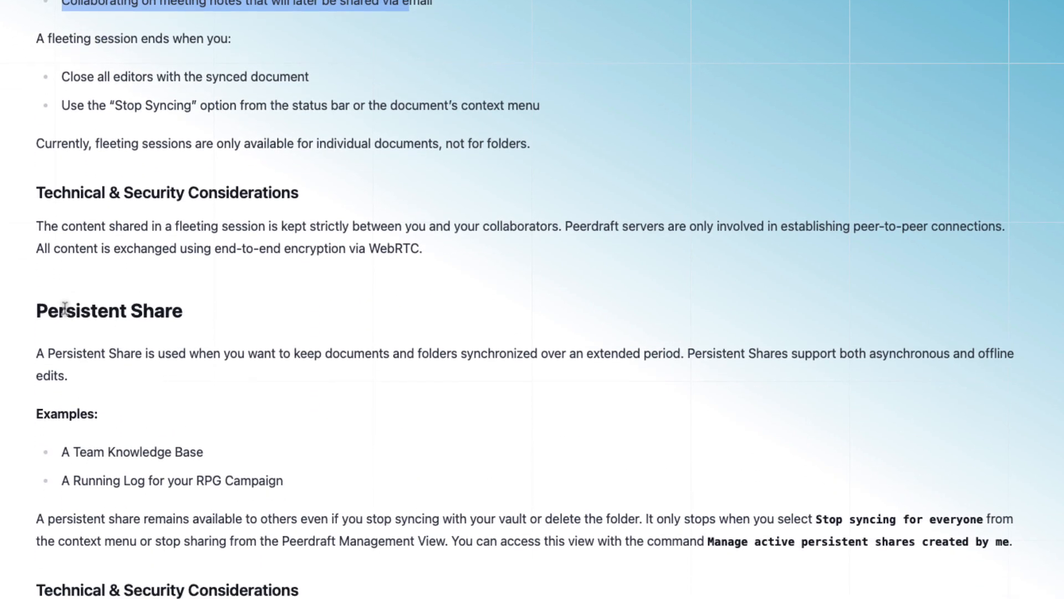
Highlight the Persistent heading and the Team Knowledge Base example
{"action": "double_click", "coordinate": [82, 463]}
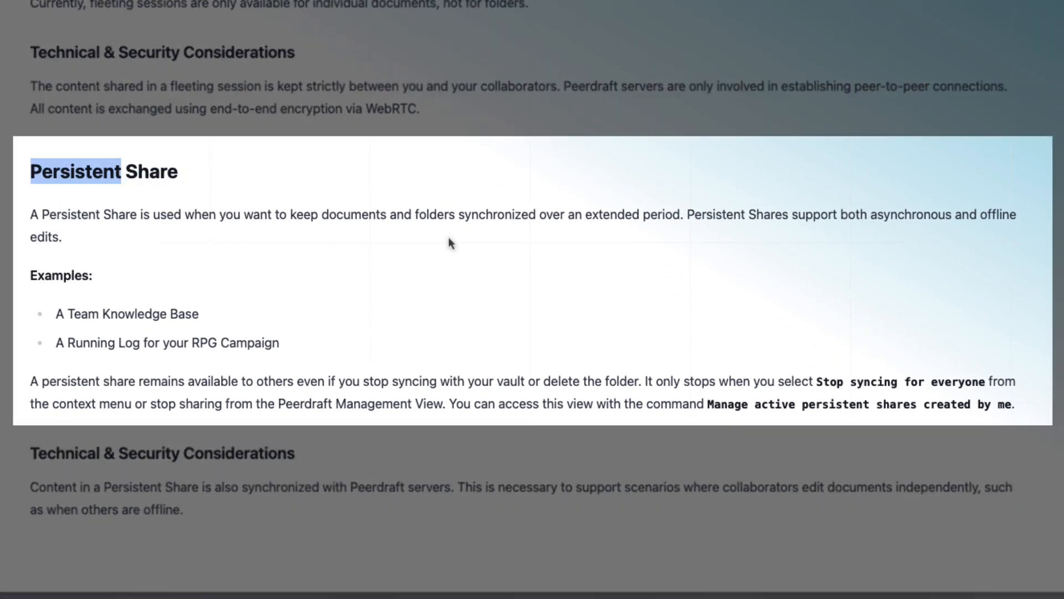
{"action": "left_click_drag", "start_coordinate": [67, 313], "coordinate": [184, 317]}
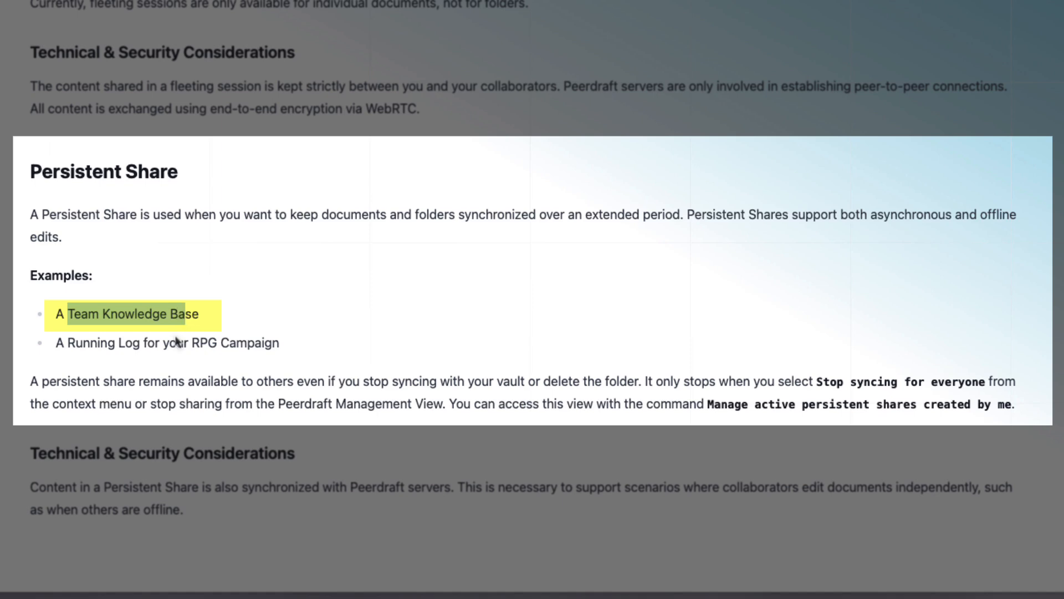
{"action": "left_click", "coordinate": [154, 339]}
{"action": "left_click_drag", "start_coordinate": [64, 314], "coordinate": [181, 312]}
{"action": "left_click", "coordinate": [131, 342]}
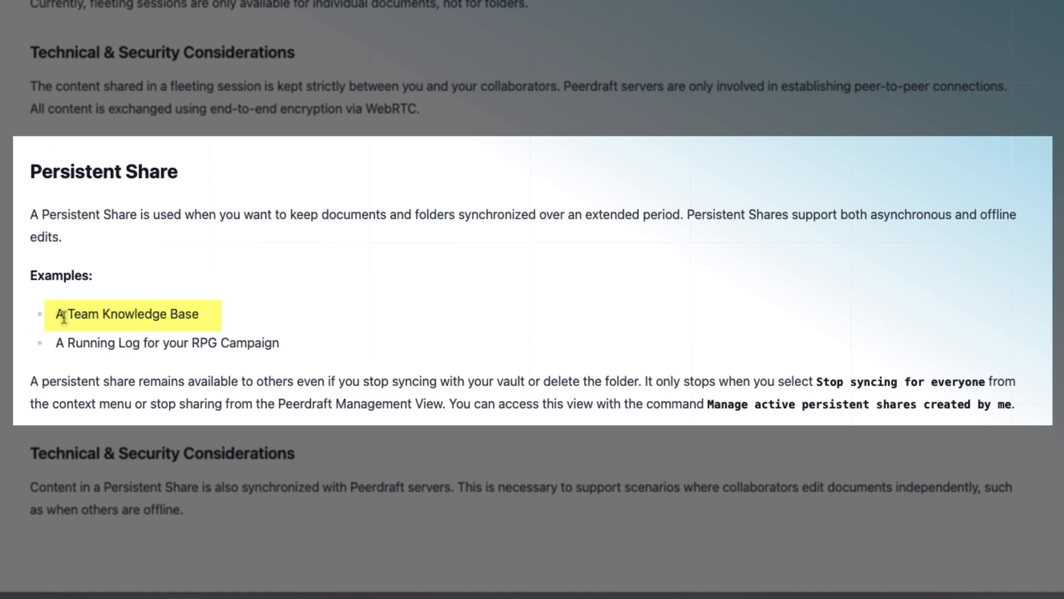
{"action": "left_click_drag", "start_coordinate": [63, 317], "coordinate": [168, 320]}
{"action": "left_click", "coordinate": [78, 352]}
Highlight the RPG Campaign running log example
{"action": "left_click_drag", "start_coordinate": [81, 348], "coordinate": [287, 356]}
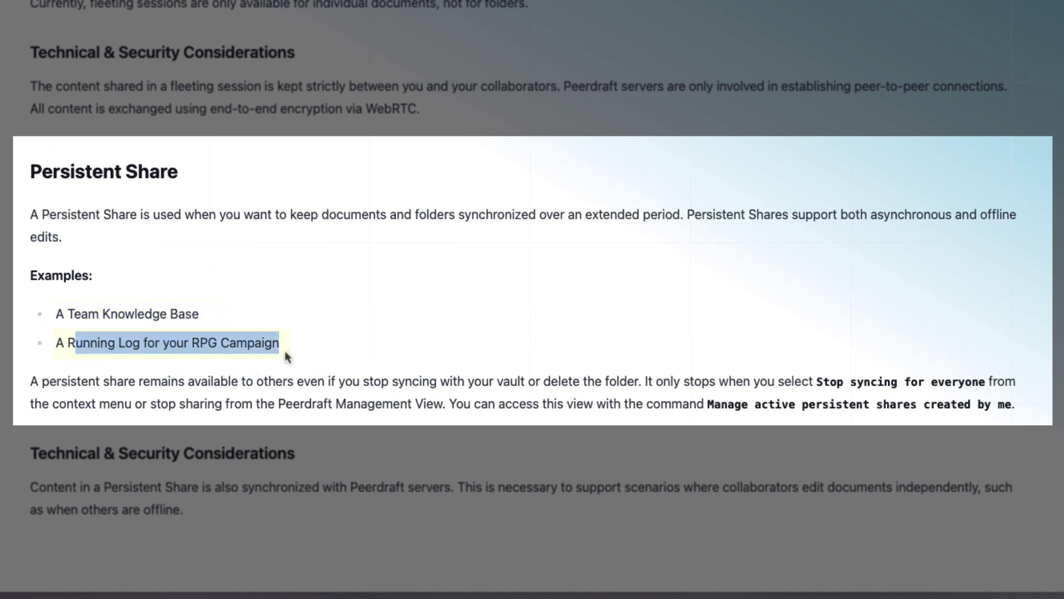
{"action": "left_click", "coordinate": [92, 317]}
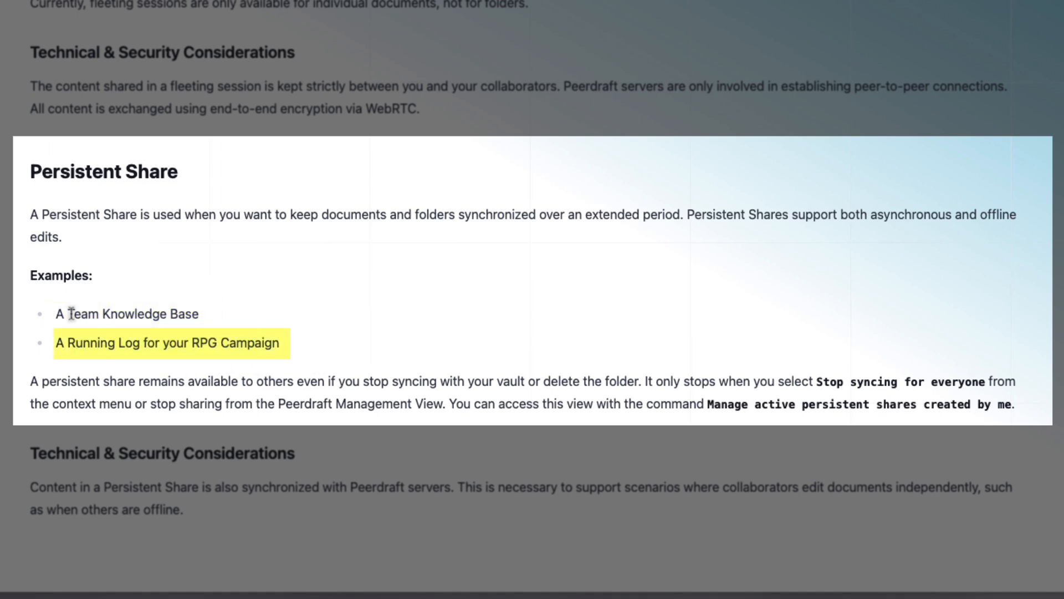
{"action": "left_click_drag", "start_coordinate": [67, 342], "coordinate": [213, 343]}
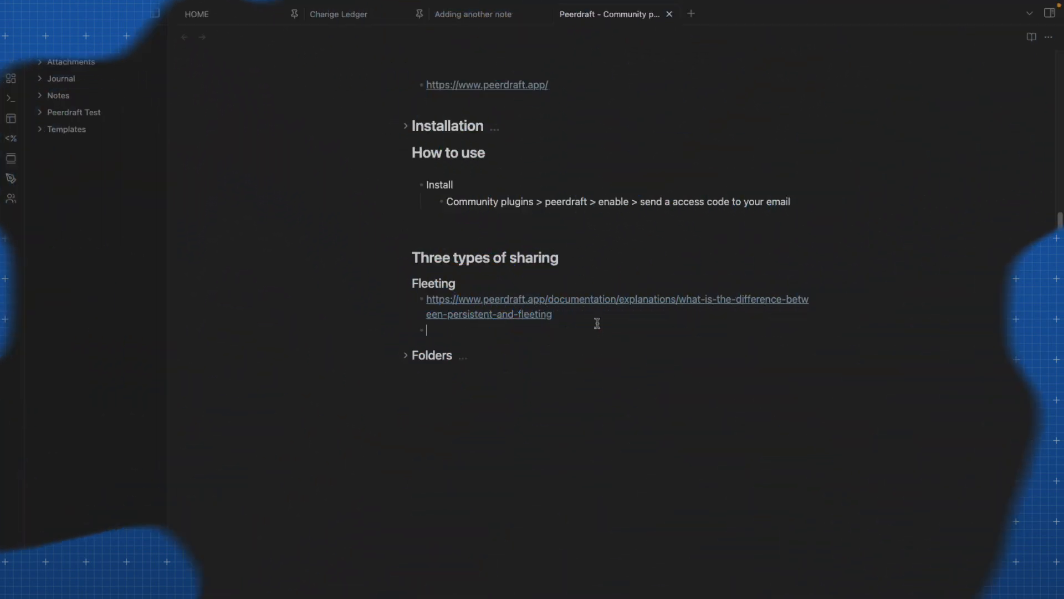
Create the Fleeting note session example note from its link with the bullet 'We want to share this note'
{"action": "right_click", "coordinate": [548, 333]}
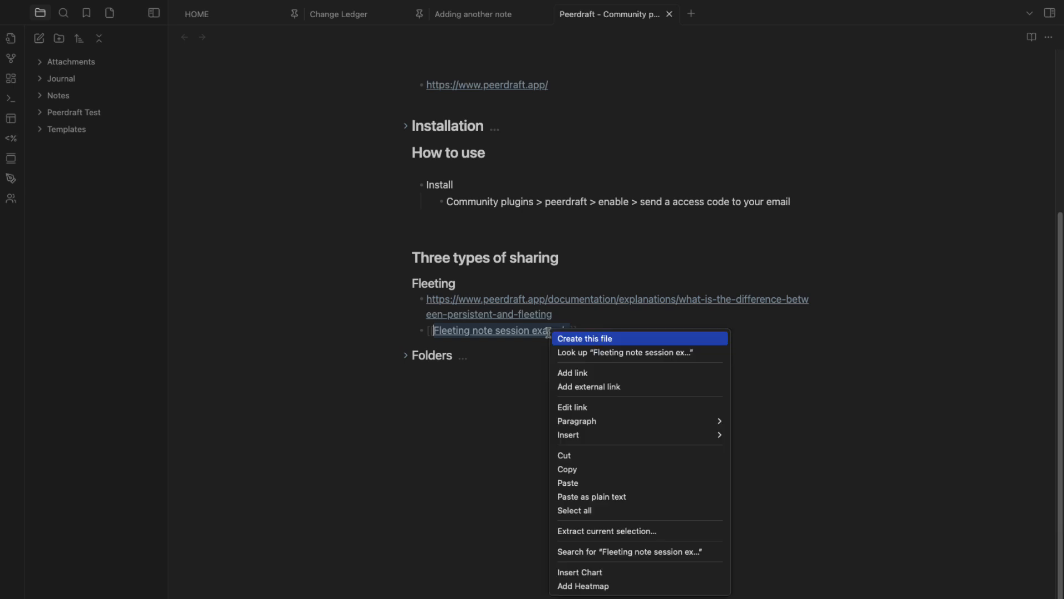
{"action": "key", "text": "Escape"}
{"action": "left_click", "coordinate": [563, 330], "text": "super"}
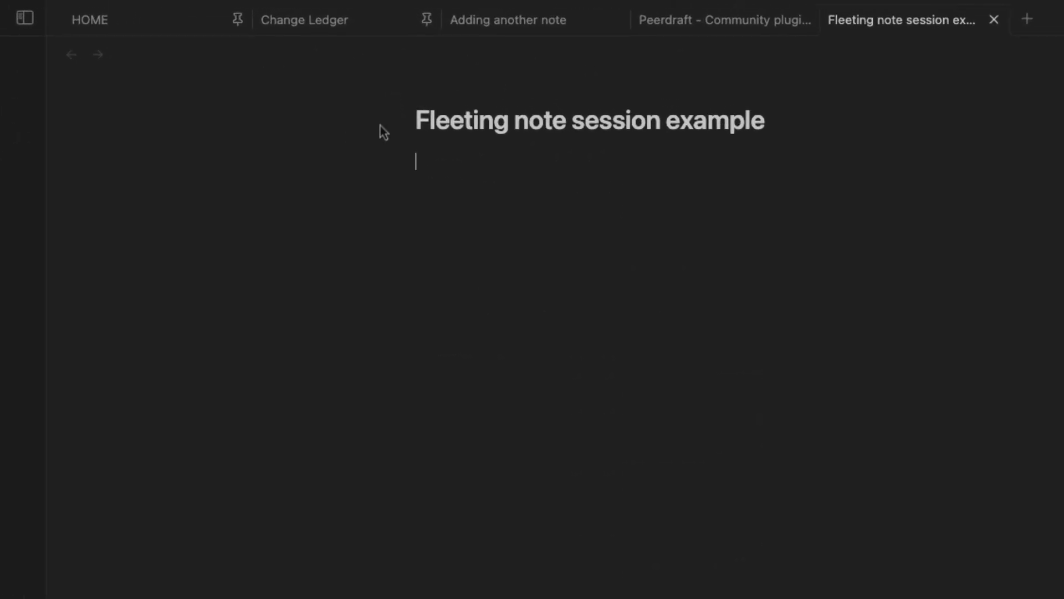
{"action": "type", "text": "- "}
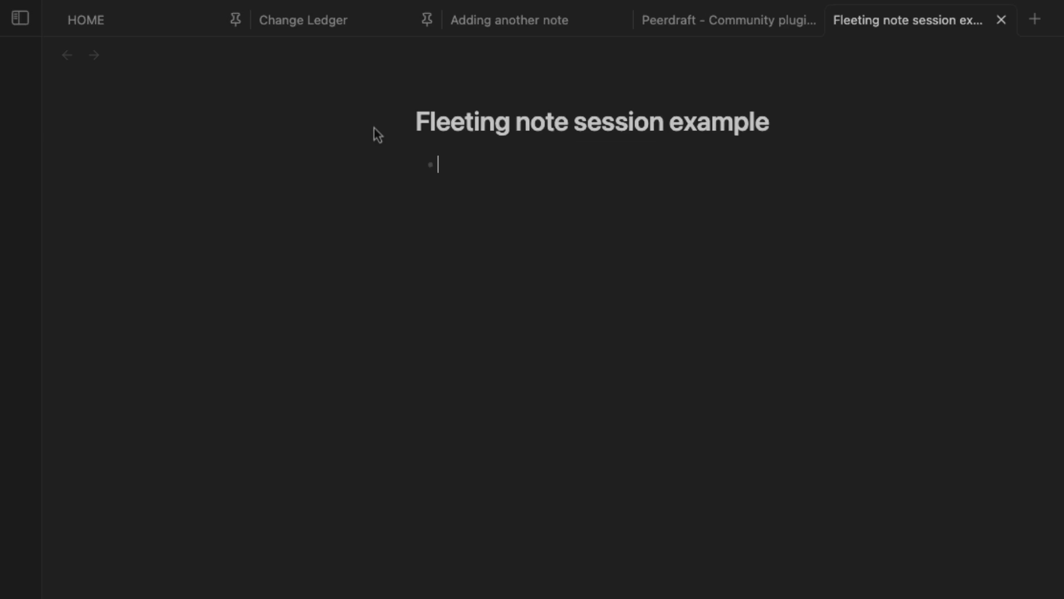
{"action": "type", "text": "We want to s"}
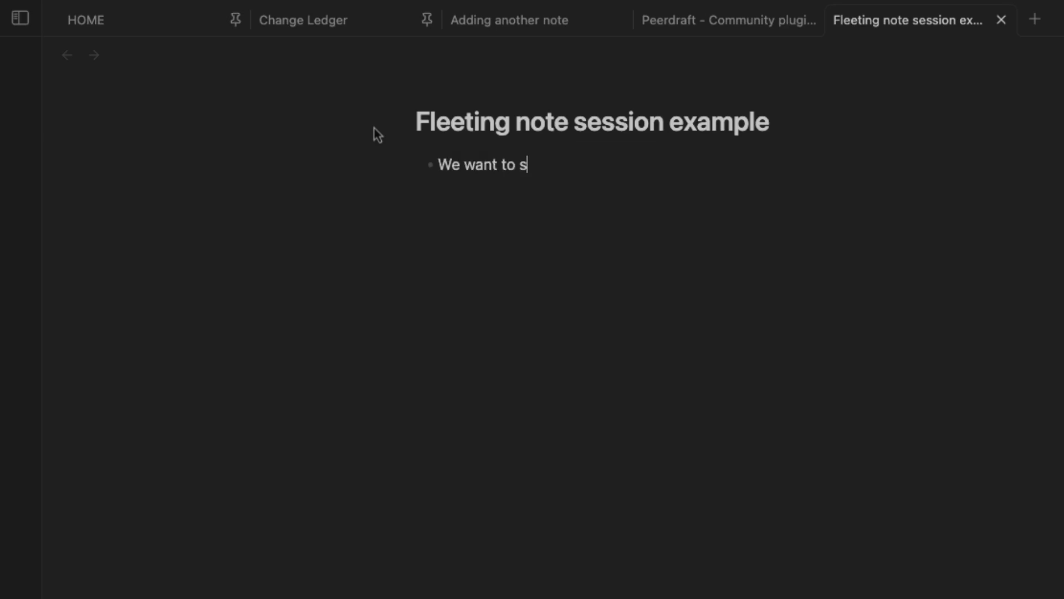
{"action": "type", "text": "hare this note"}
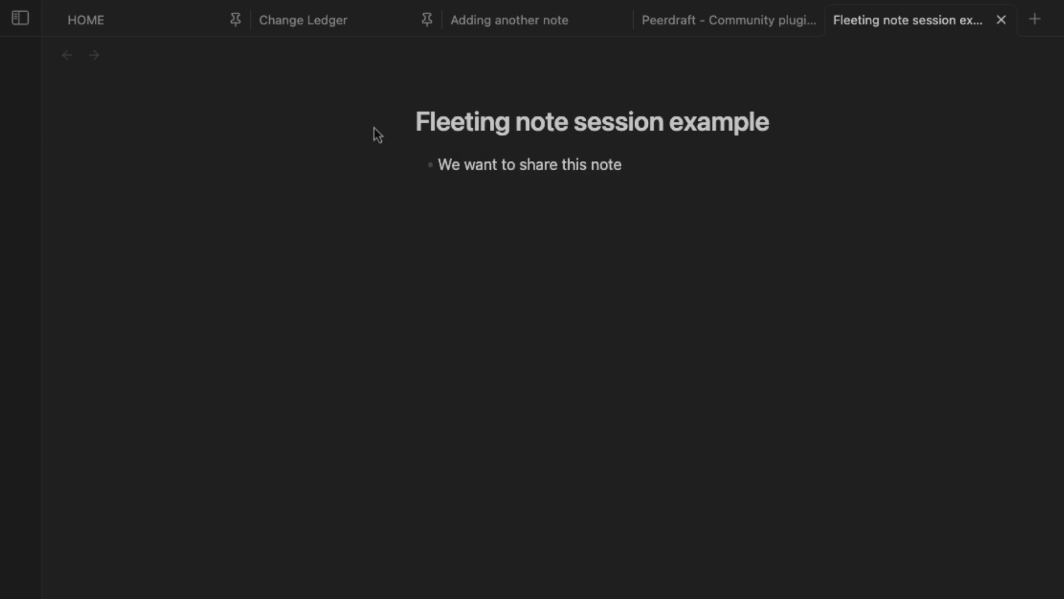
{"action": "key", "text": "Return"}
Add 'Step1' with indented sub-bullets 'right click on note' and 'peerdraft'
{"action": "type", "text": "Step1"}
{"action": "key", "text": "Return"}
{"action": "key", "text": "Tab"}
{"action": "type", "text": "right"}
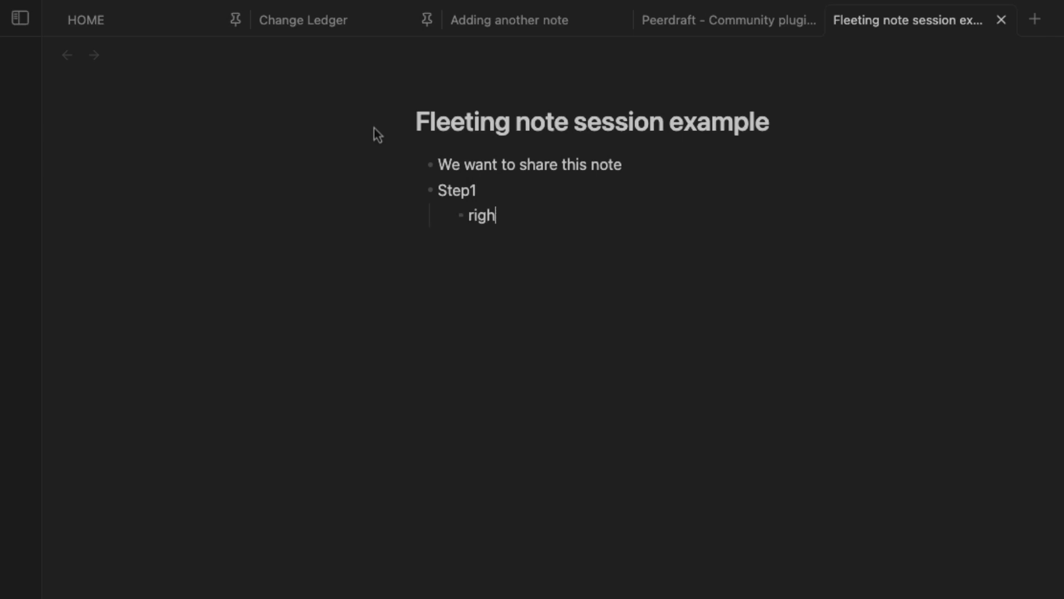
{"action": "key", "text": "BackSpace"}
{"action": "type", "text": "t click"}
{"action": "type", "text": "on note"}
{"action": "key", "text": "Return"}
{"action": "type", "text": "peerdraft"}
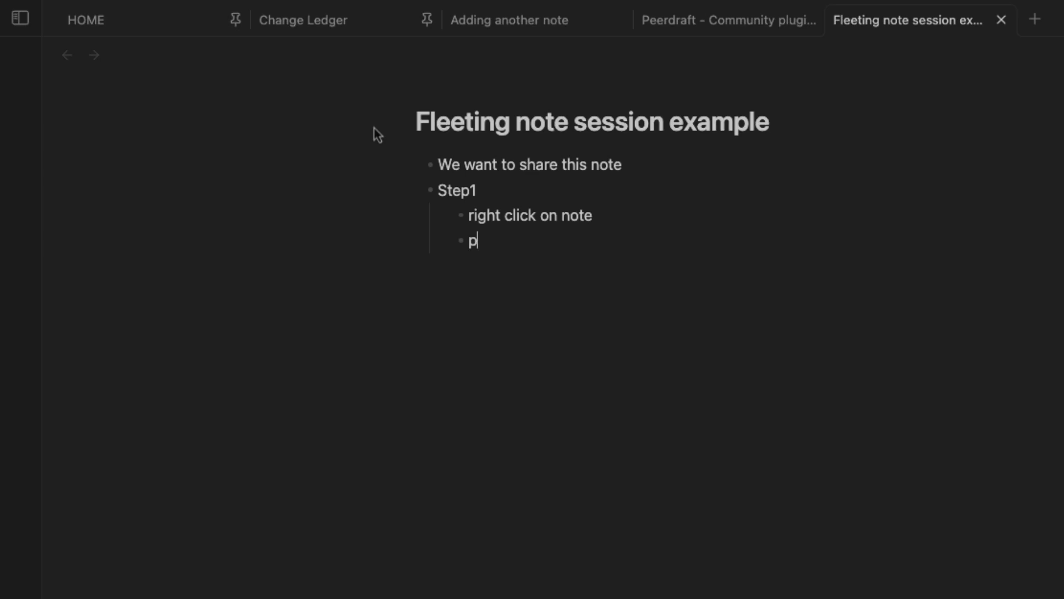
{"action": "key", "text": "Return"}
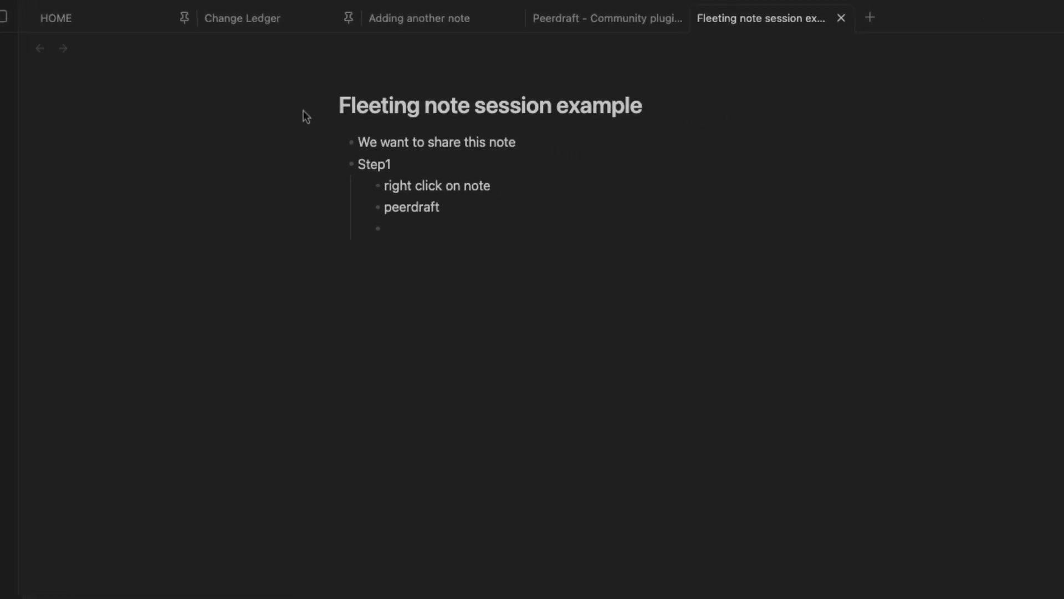
Check the tab's Peerdraft Share File option, then add sub-steps 'share file' and 'fleeting share'
{"action": "right_click", "coordinate": [693, 22]}
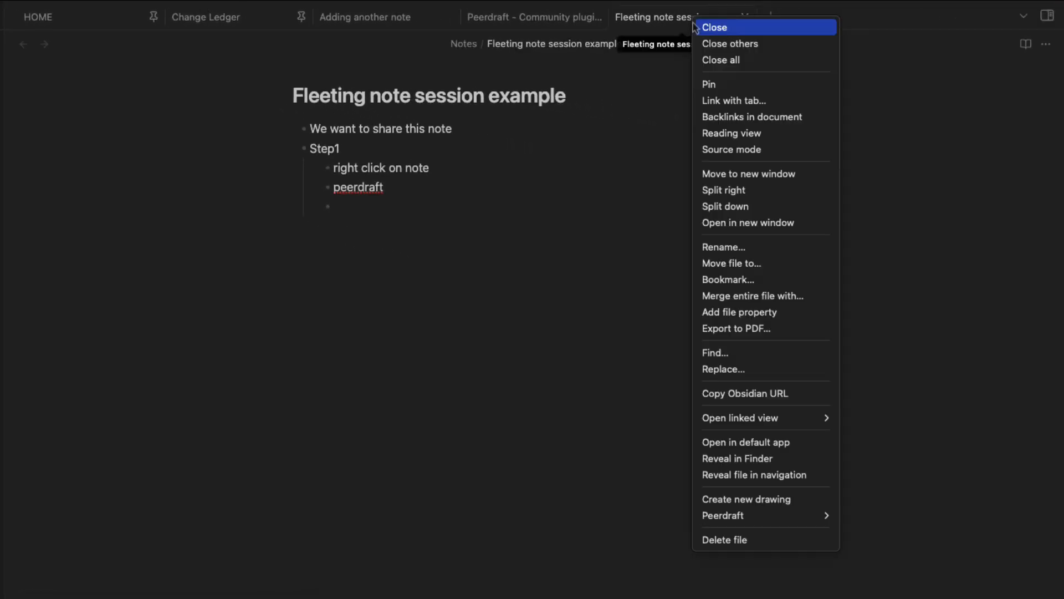
{"action": "mouse_move", "coordinate": [765, 515]}
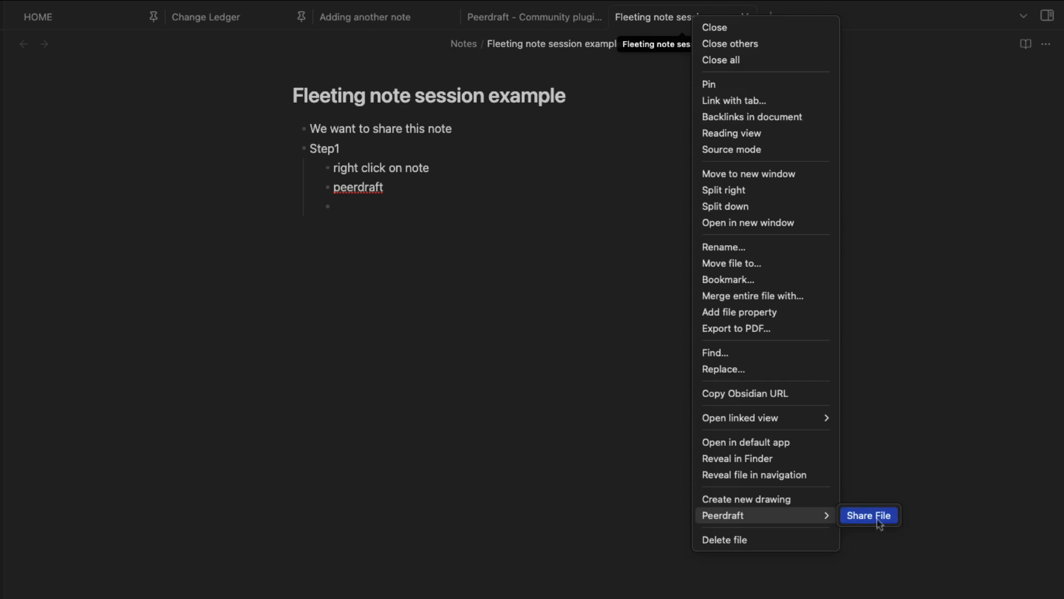
{"action": "left_click", "coordinate": [372, 207]}
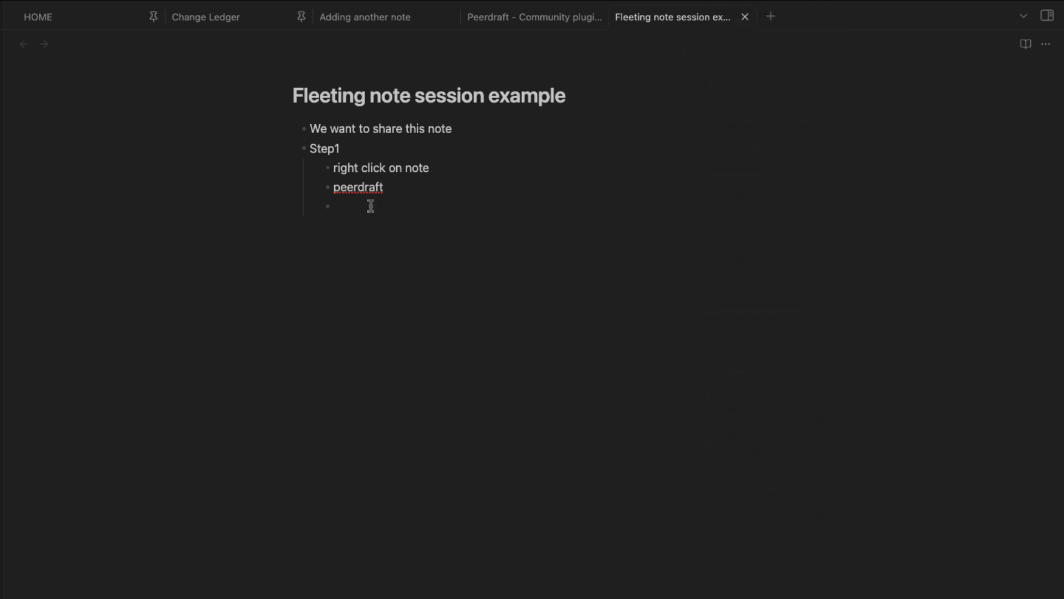
{"action": "type", "text": "share file f"}
{"action": "type", "text": "leeting "}
{"action": "type", "text": "share"}
Bring up Peerdraft's Start working together dialog via the note tab's Peerdraft > Share File
{"action": "right_click", "coordinate": [689, 21]}
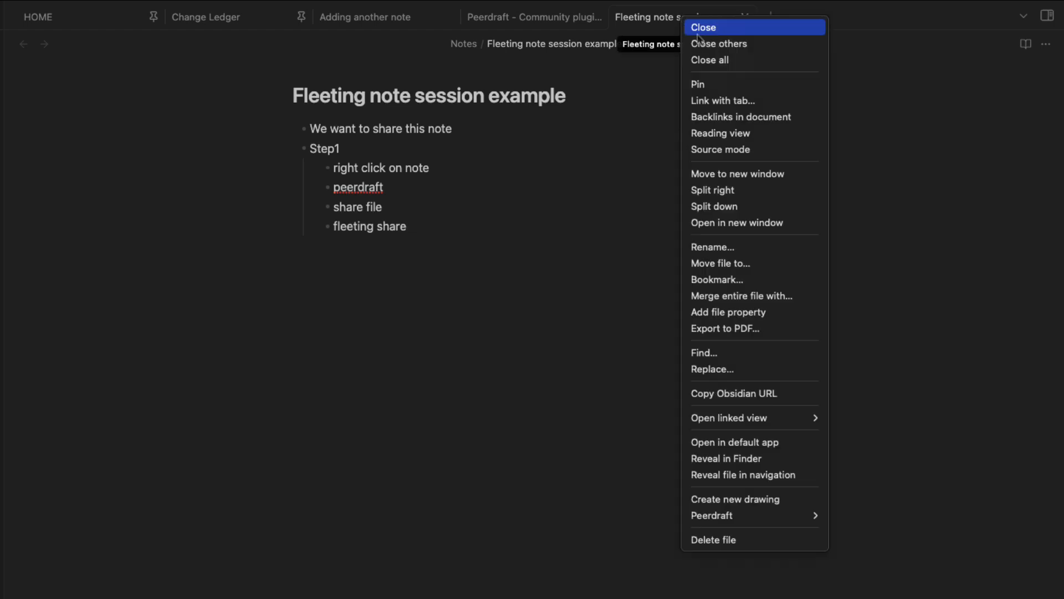
{"action": "mouse_move", "coordinate": [749, 517]}
{"action": "left_click", "coordinate": [875, 520]}
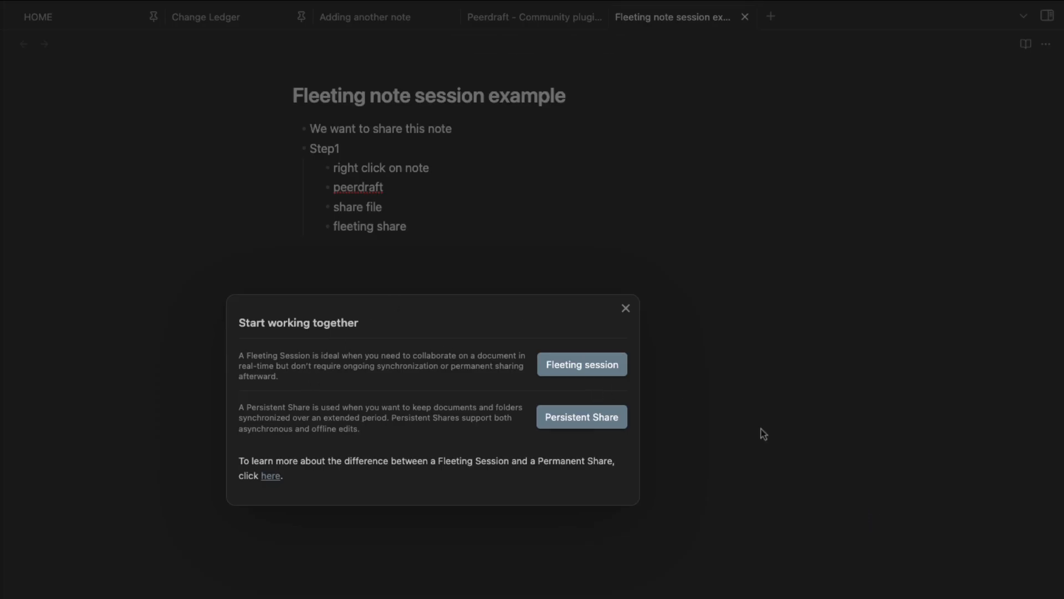
Start a fleeting Peerdraft session, then add the Step1 sub-step 'Share URL with collaborating partner'
{"action": "left_click", "coordinate": [582, 365]}
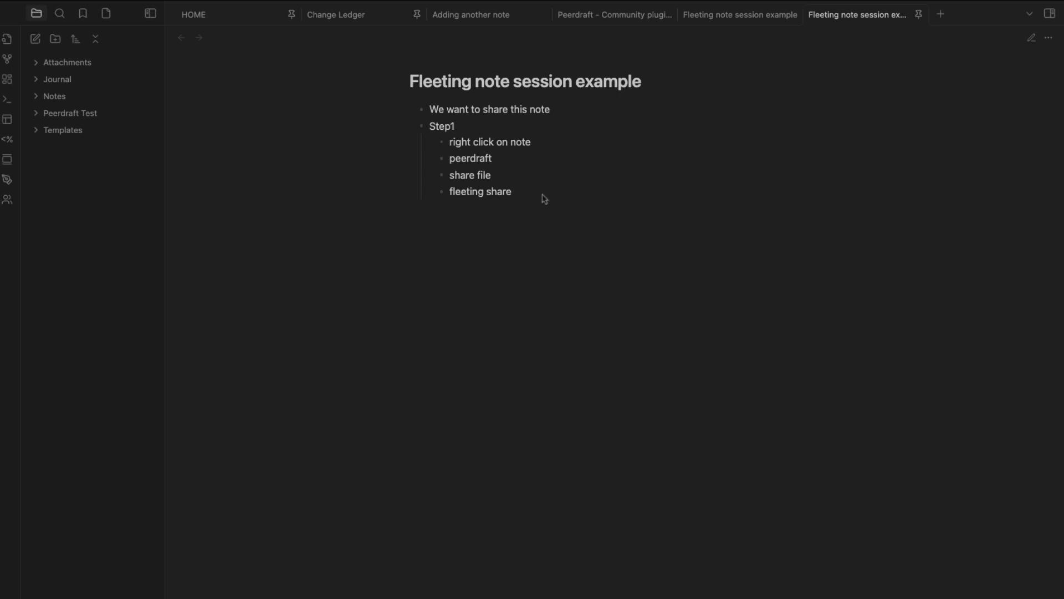
{"action": "key", "text": "ctrl+e"}
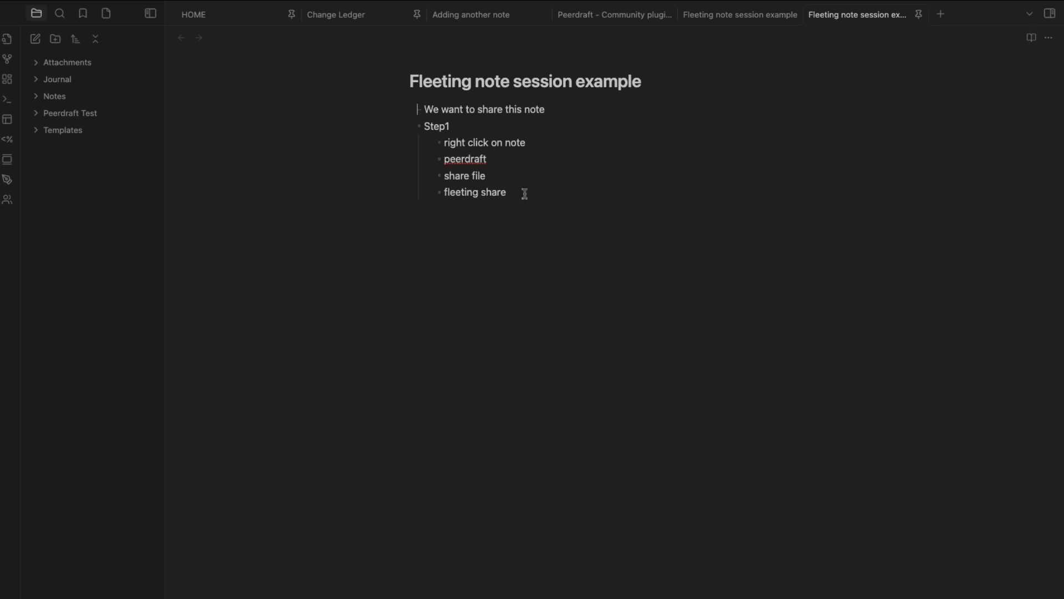
{"action": "type", "text": "Share URL with "}
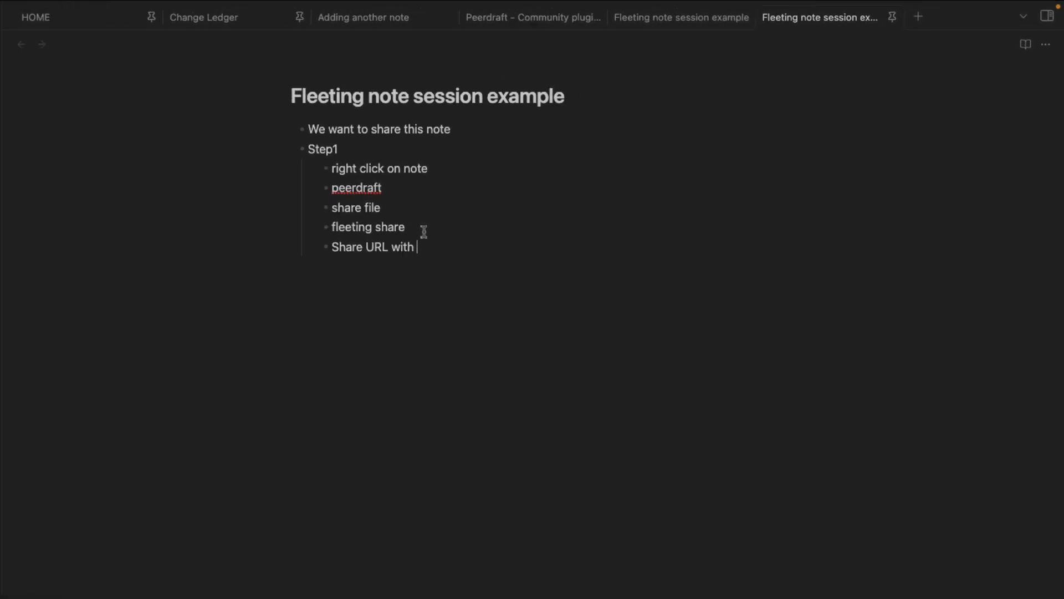
{"action": "type", "text": "collaborating partner"}
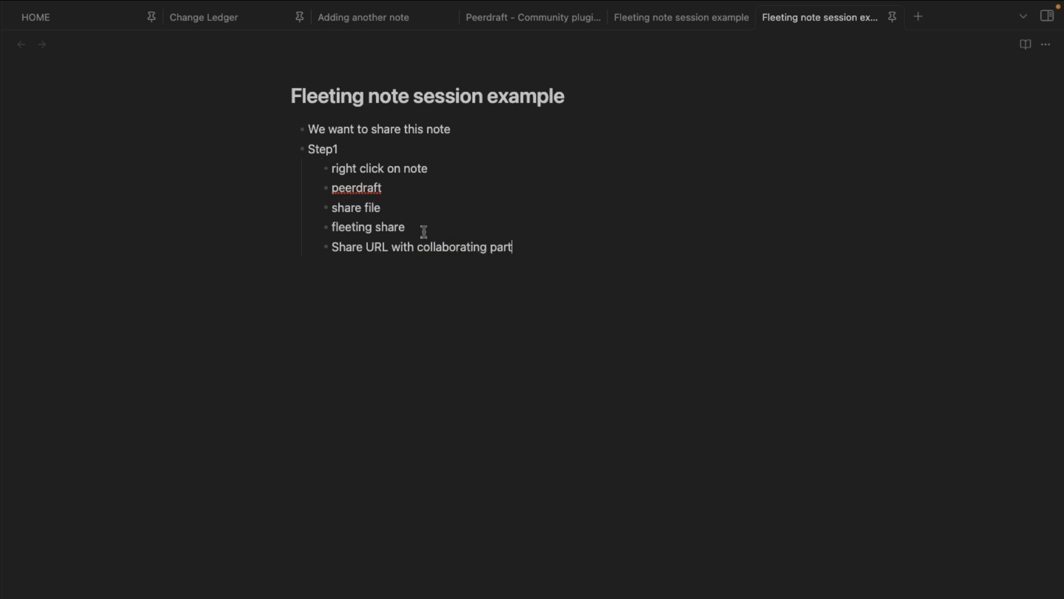
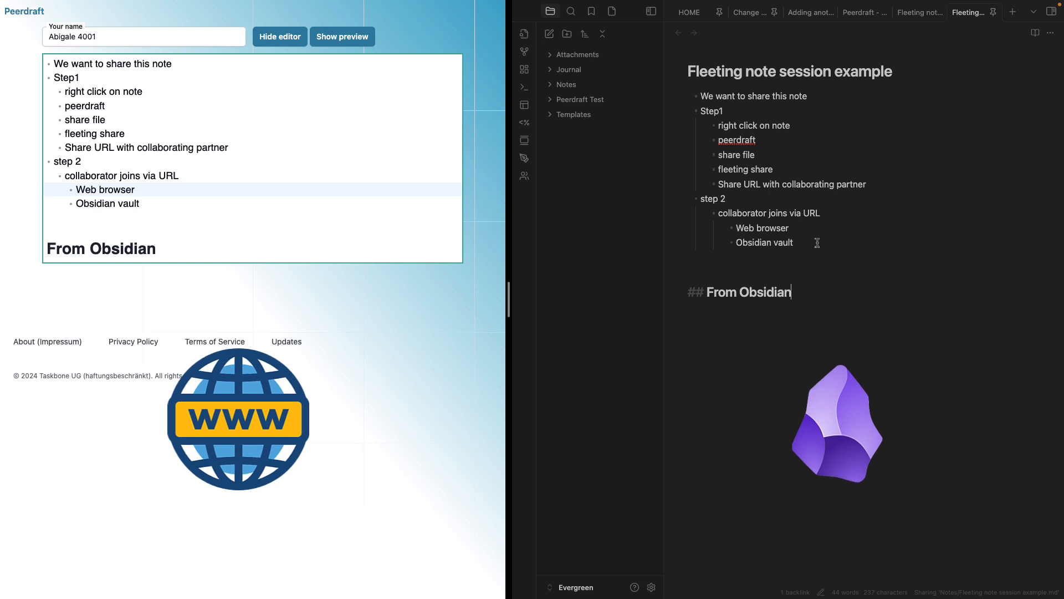
Finish the 'From Obsidian Vault Person A' heading and add a self-introduction bullet beneath it
{"action": "type", "text": "Person A"}
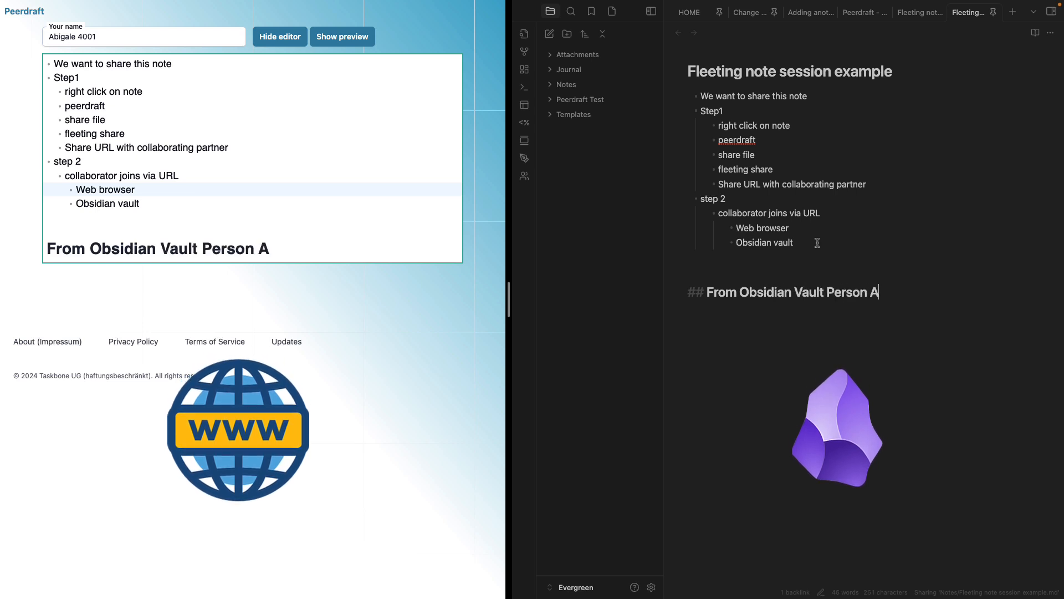
{"action": "key", "text": "Return"}
{"action": "type", "text": "- this is me"}
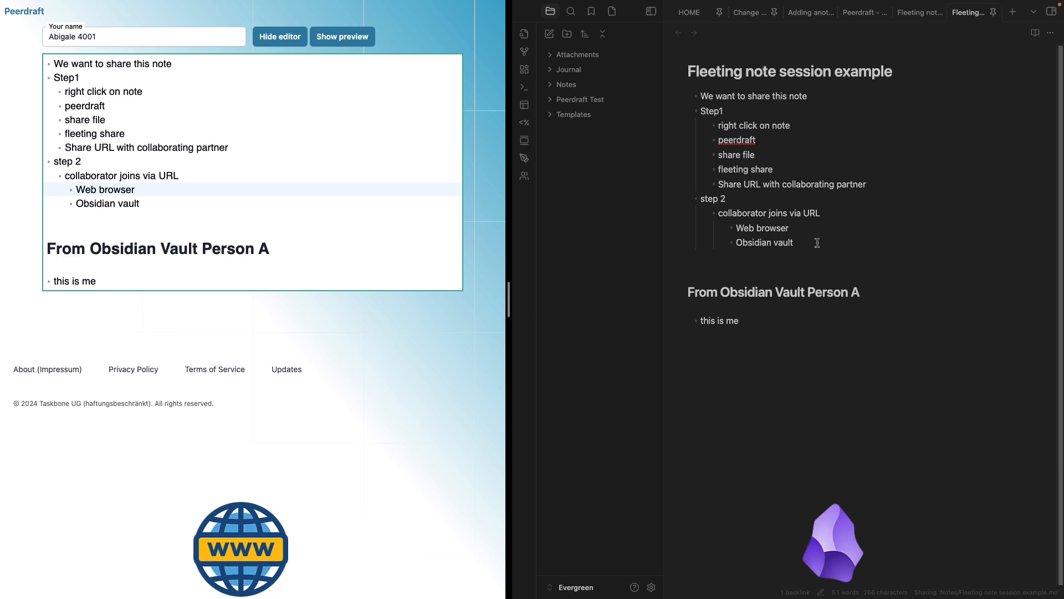
{"action": "type", "text": " Mario"}
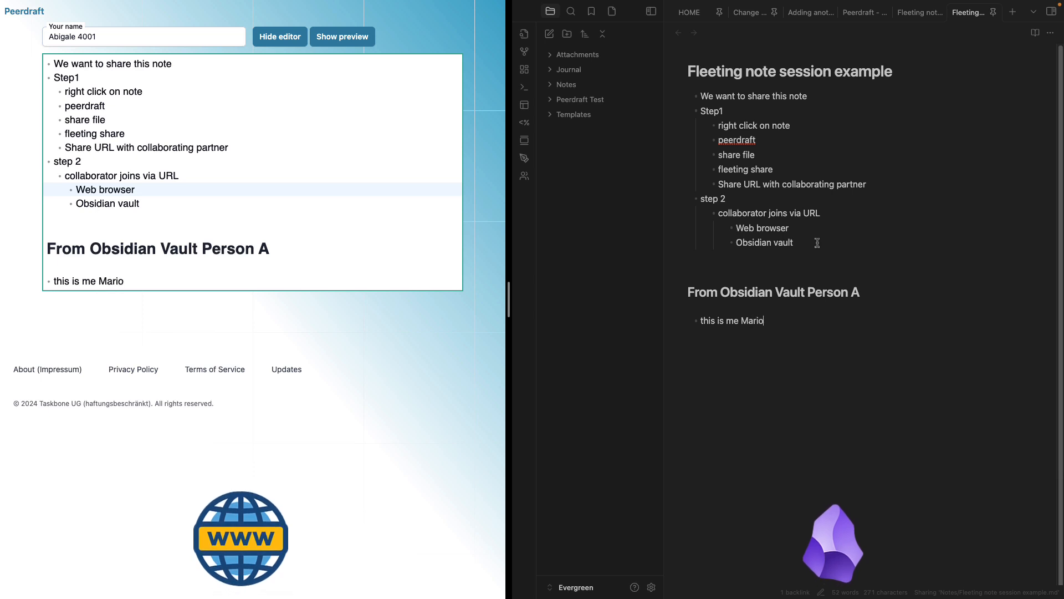
In the Peerdraft editor, start a new line below the last bullet with a '##' heading marker
{"action": "left_click", "coordinate": [187, 280]}
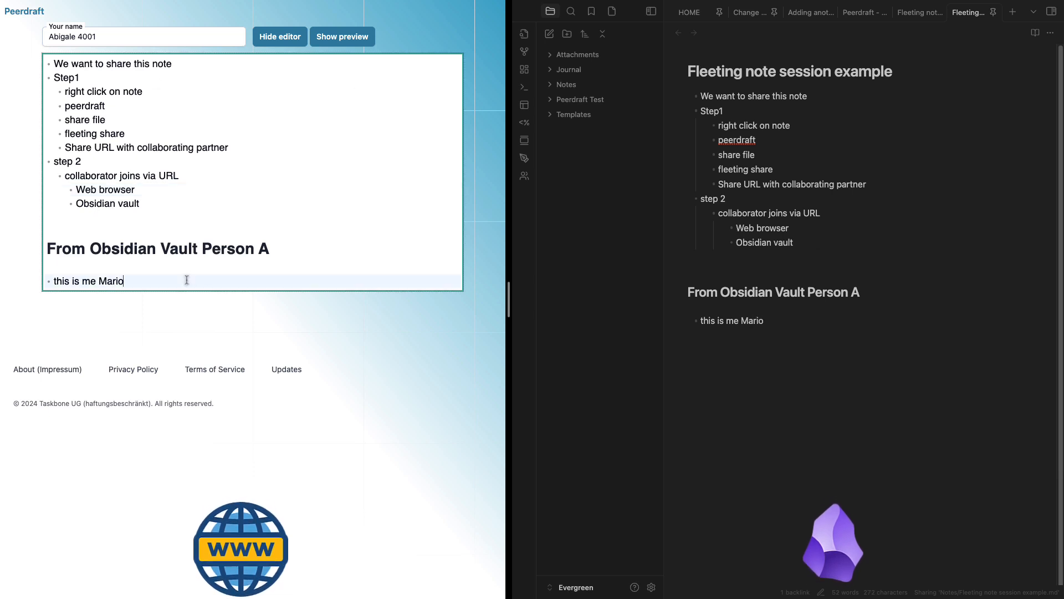
{"action": "key", "text": "Return"}
{"action": "key", "text": "Return"}
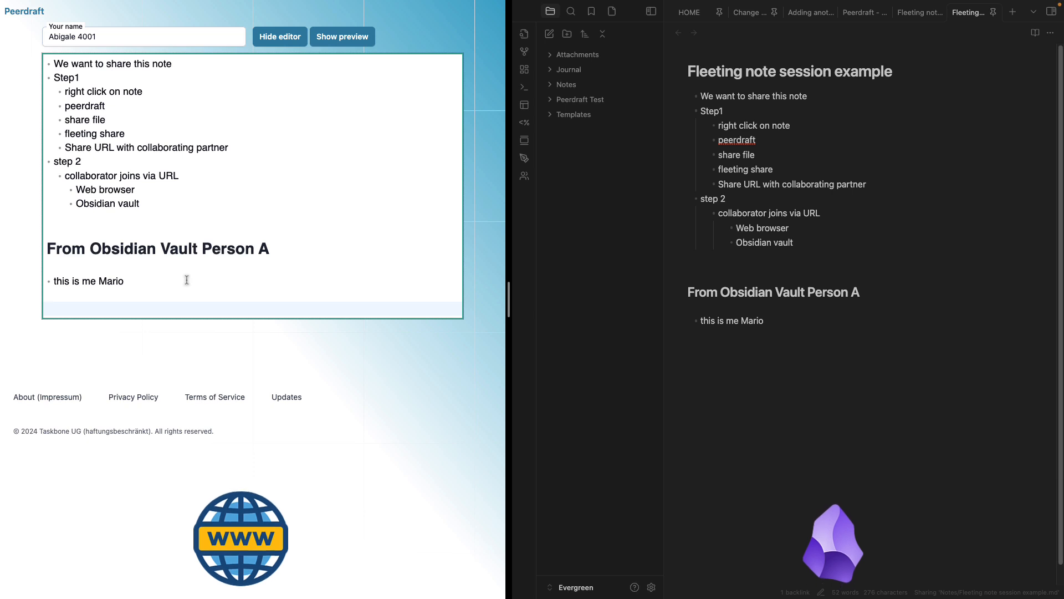
{"action": "type", "text": "##"}
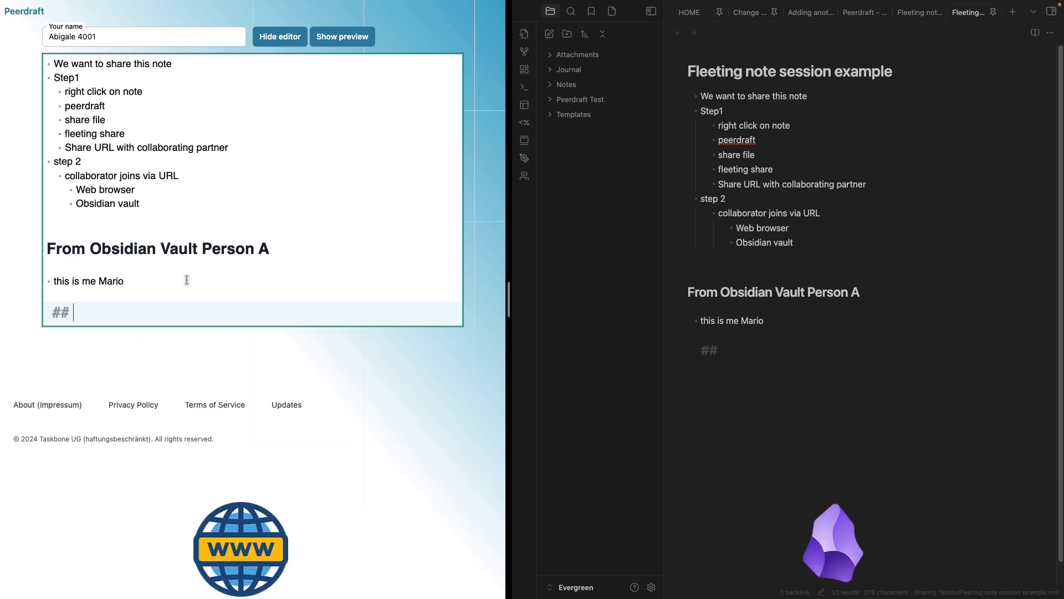
Turn the line into a 'From web browser' heading and add the greeting bullet 'Itsa me'
{"action": "key", "text": "BackSpace"}
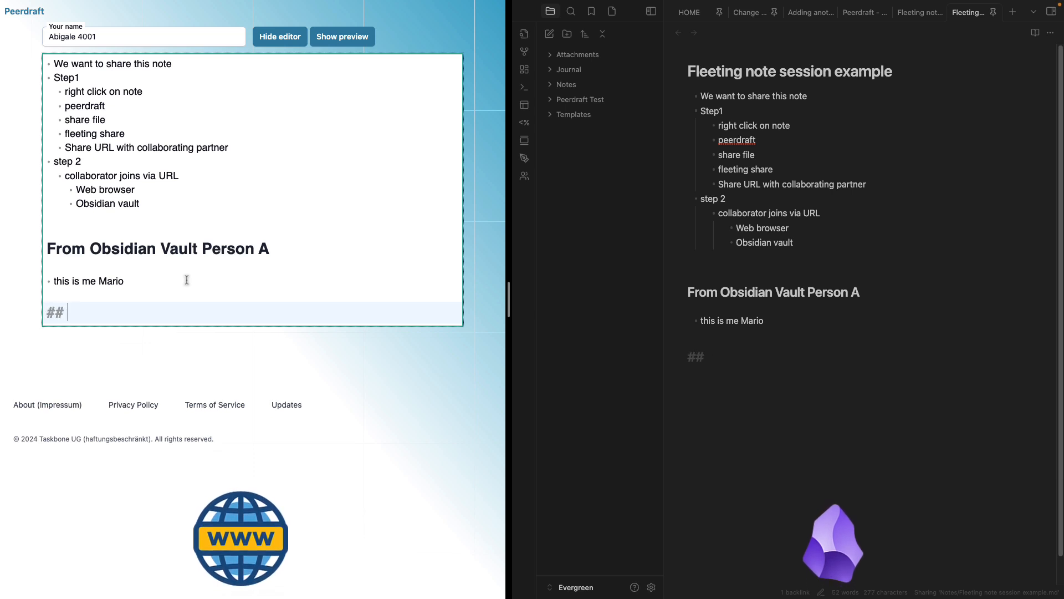
{"action": "type", "text": "From web broswer"}
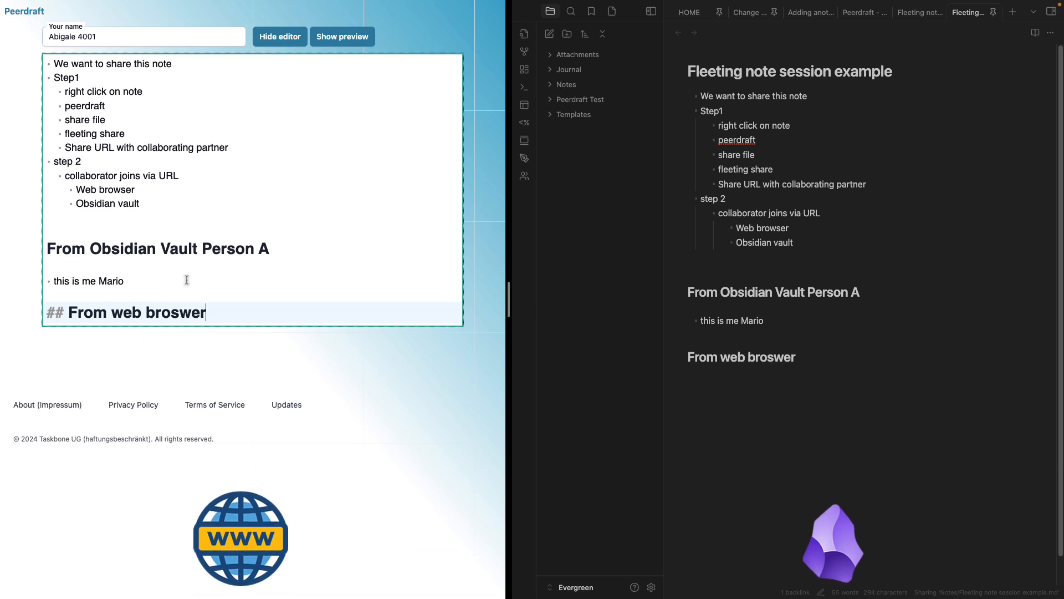
{"action": "key", "text": "Return"}
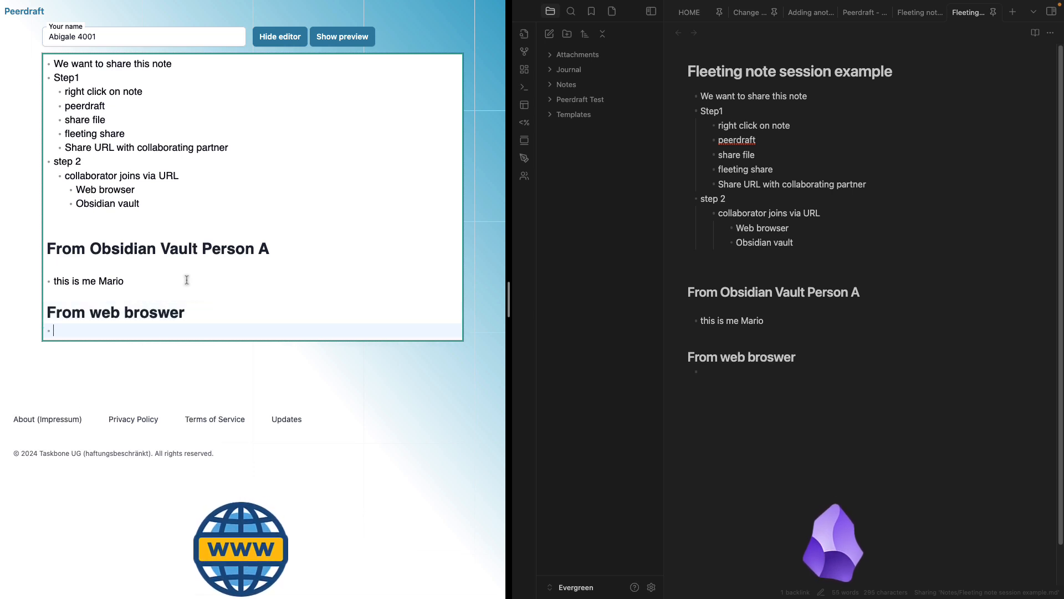
{"action": "type", "text": "Itsa mea luigi"}
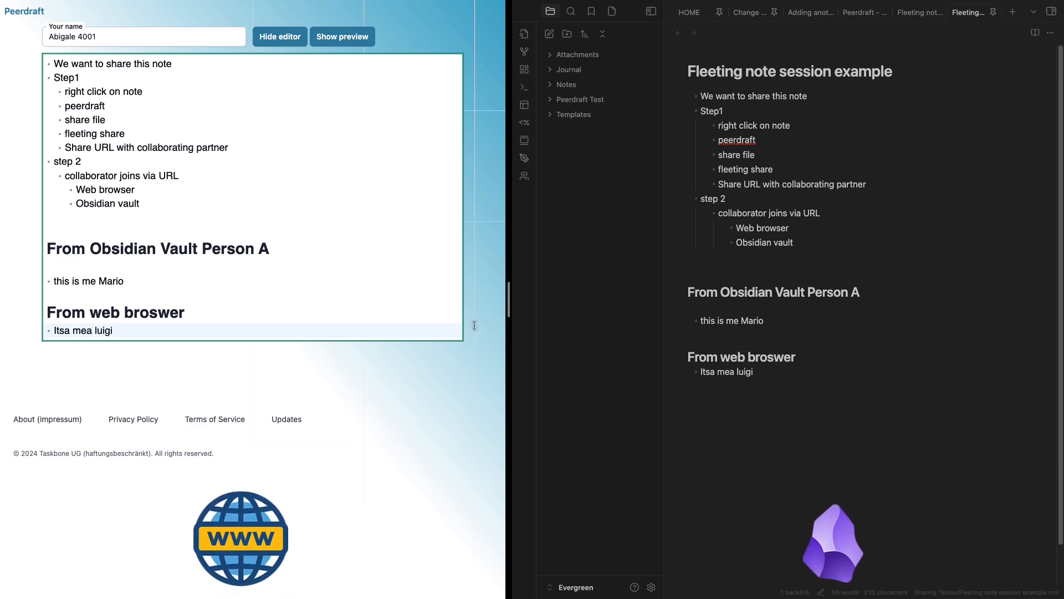
Add a second web bullet reading 'Allowed write your vault' below the greeting
{"action": "left_click", "coordinate": [765, 375]}
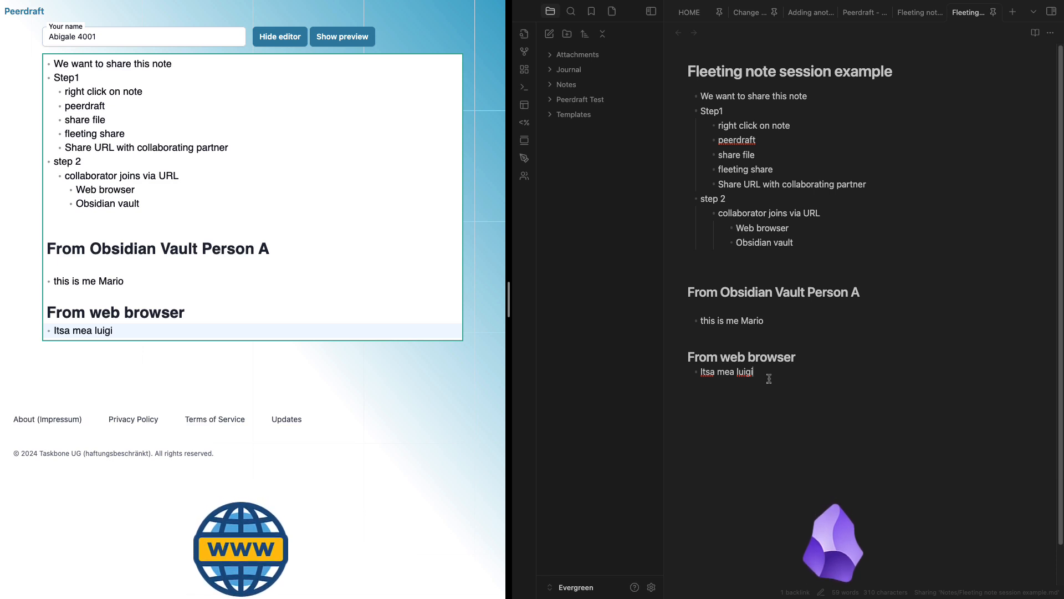
{"action": "left_click", "coordinate": [135, 340]}
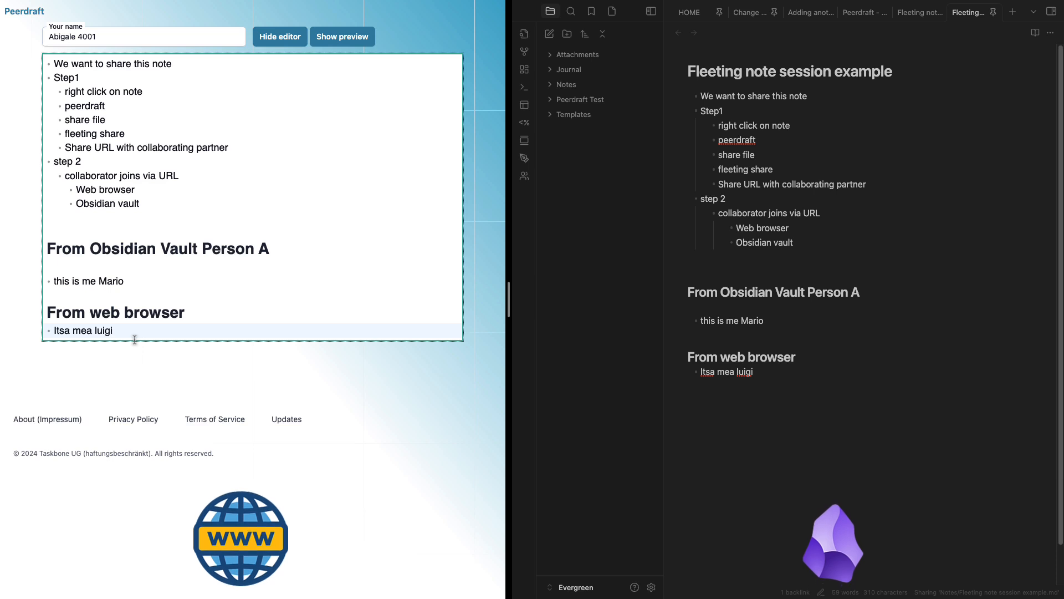
{"action": "key", "text": "Return"}
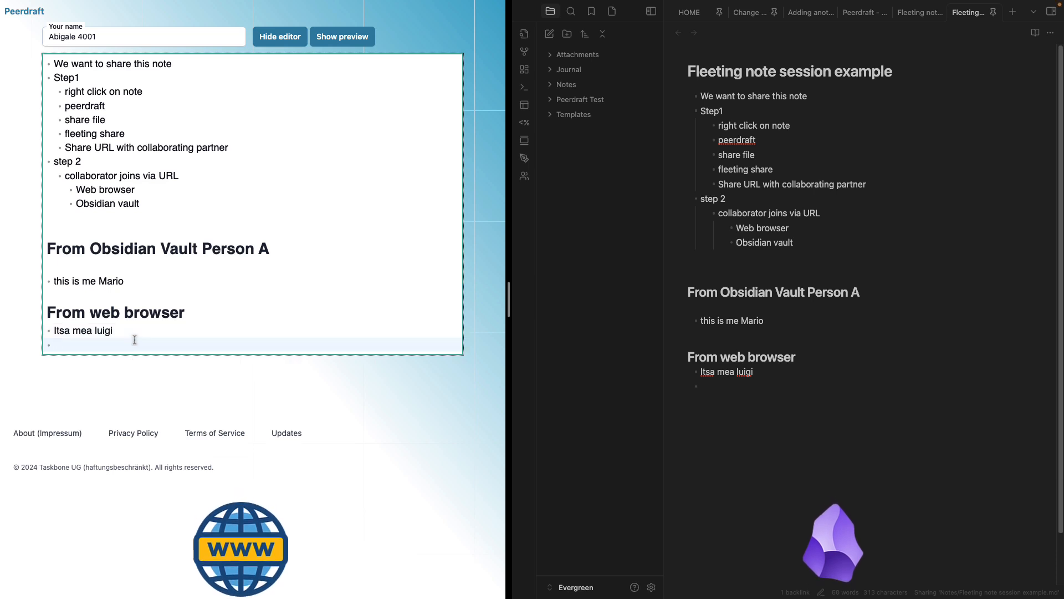
{"action": "type", "text": "Allowed write"}
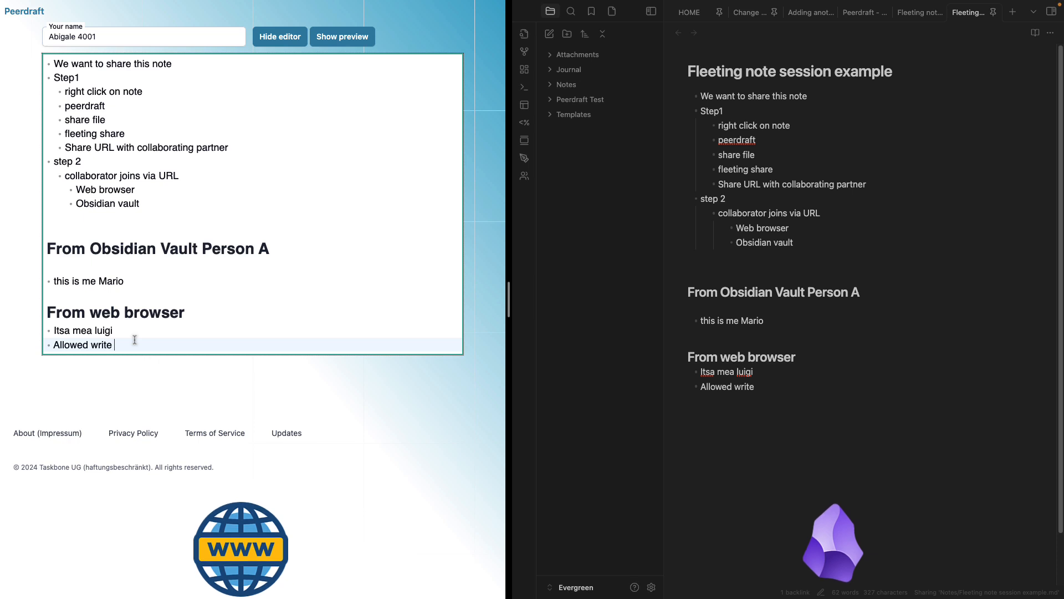
{"action": "type", "text": " your vault"}
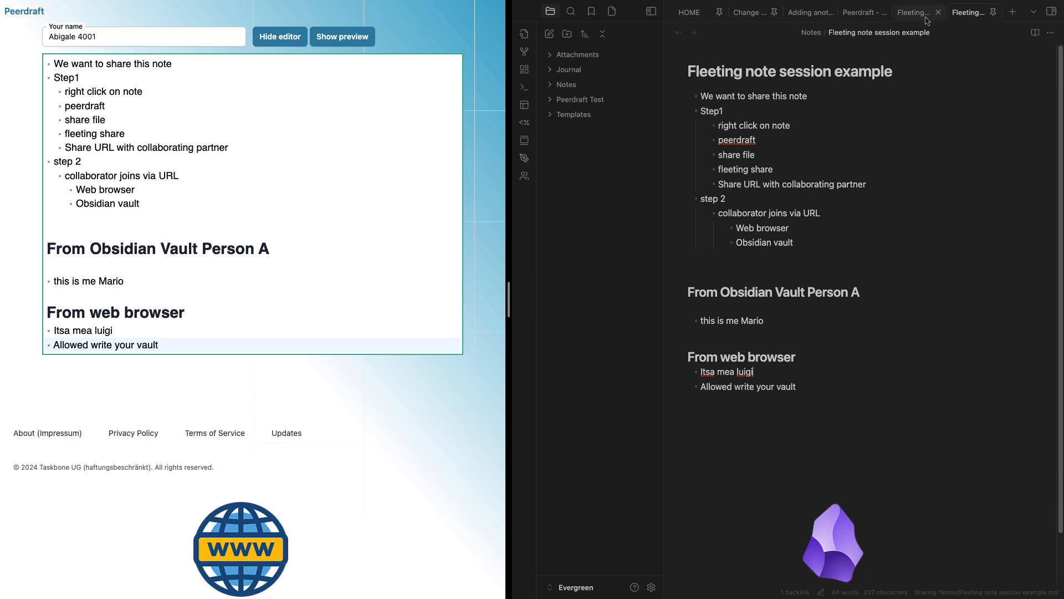
Switch between the two fleeting note copies, selecting sections to compare their synced content
{"action": "left_click", "coordinate": [904, 18]}
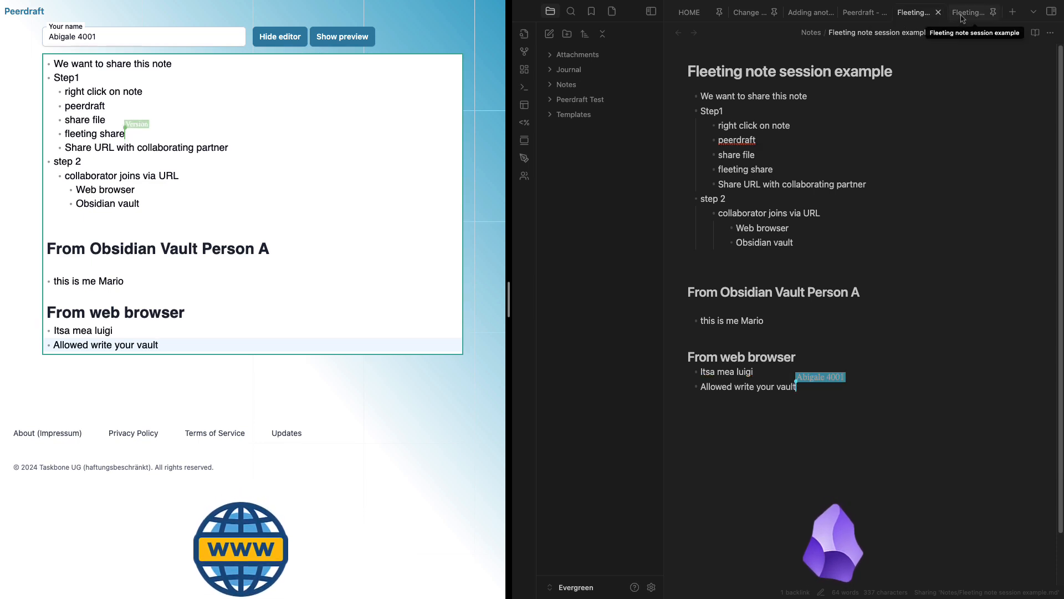
{"action": "left_click_drag", "start_coordinate": [812, 387], "coordinate": [776, 383]}
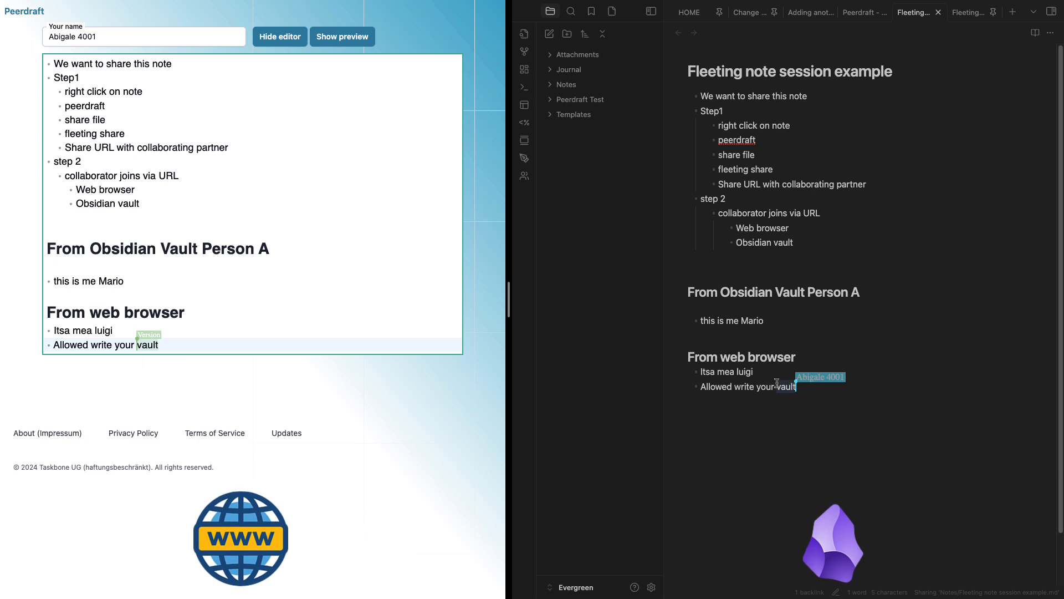
{"action": "left_click", "coordinate": [835, 387]}
{"action": "left_click_drag", "start_coordinate": [839, 399], "coordinate": [685, 358]}
{"action": "left_click", "coordinate": [777, 399]}
{"action": "left_click_drag", "start_coordinate": [756, 324], "coordinate": [687, 296]}
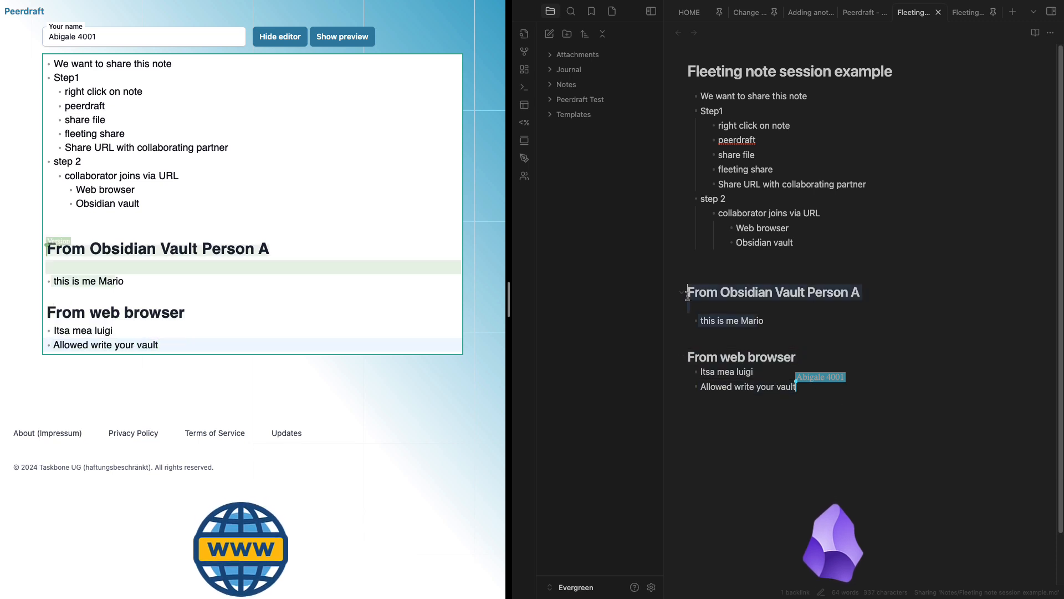
{"action": "left_click_drag", "start_coordinate": [776, 239], "coordinate": [699, 110]}
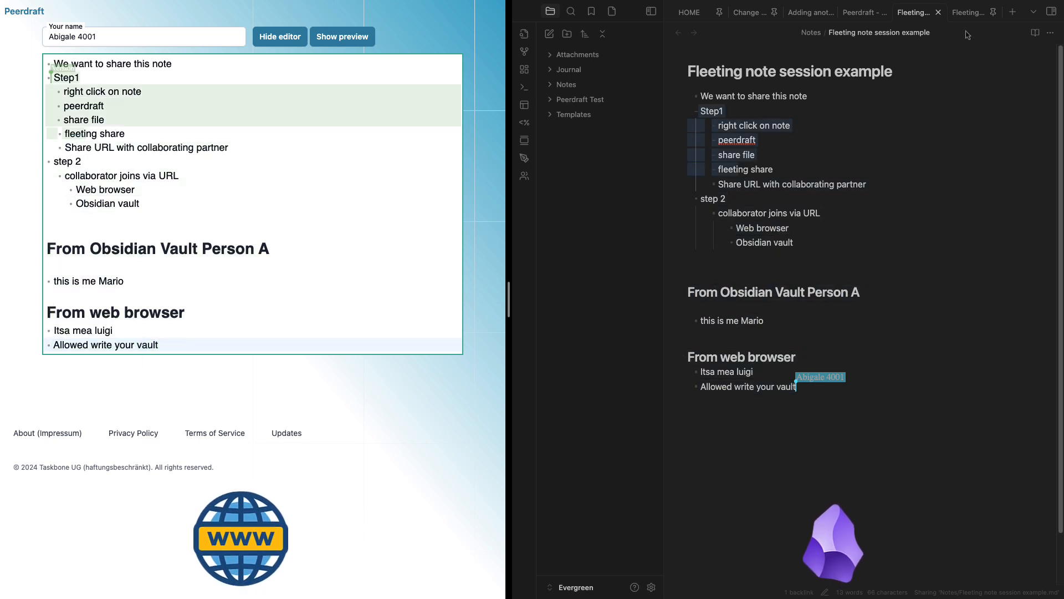
{"action": "left_click", "coordinate": [969, 12]}
{"action": "left_click_drag", "start_coordinate": [722, 307], "coordinate": [696, 294]}
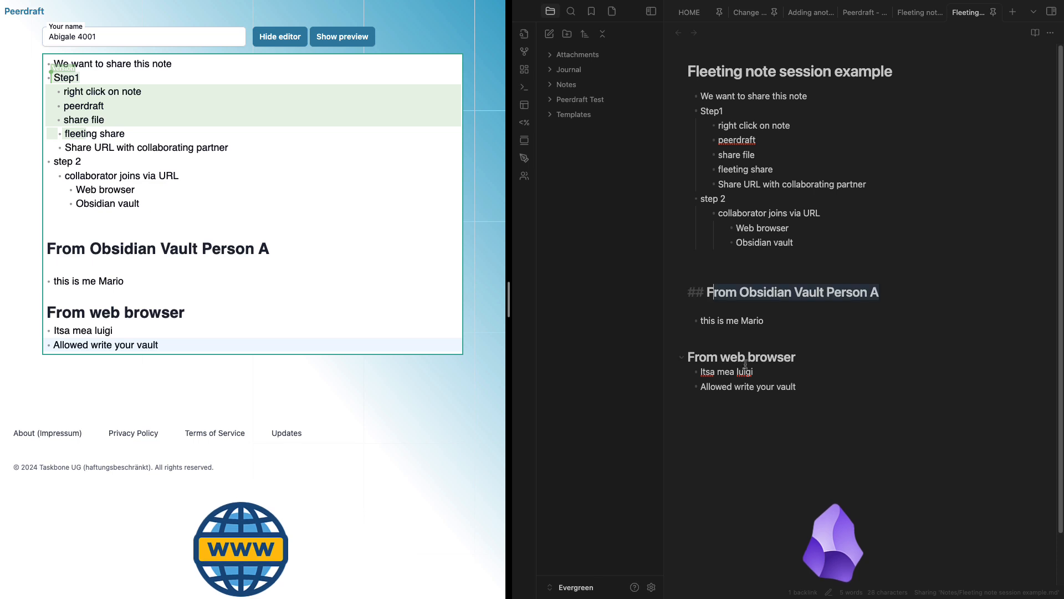
{"action": "left_click_drag", "start_coordinate": [758, 386], "coordinate": [691, 356]}
{"action": "left_click_drag", "start_coordinate": [741, 197], "coordinate": [715, 152]}
{"action": "left_click_drag", "start_coordinate": [804, 388], "coordinate": [700, 320]}
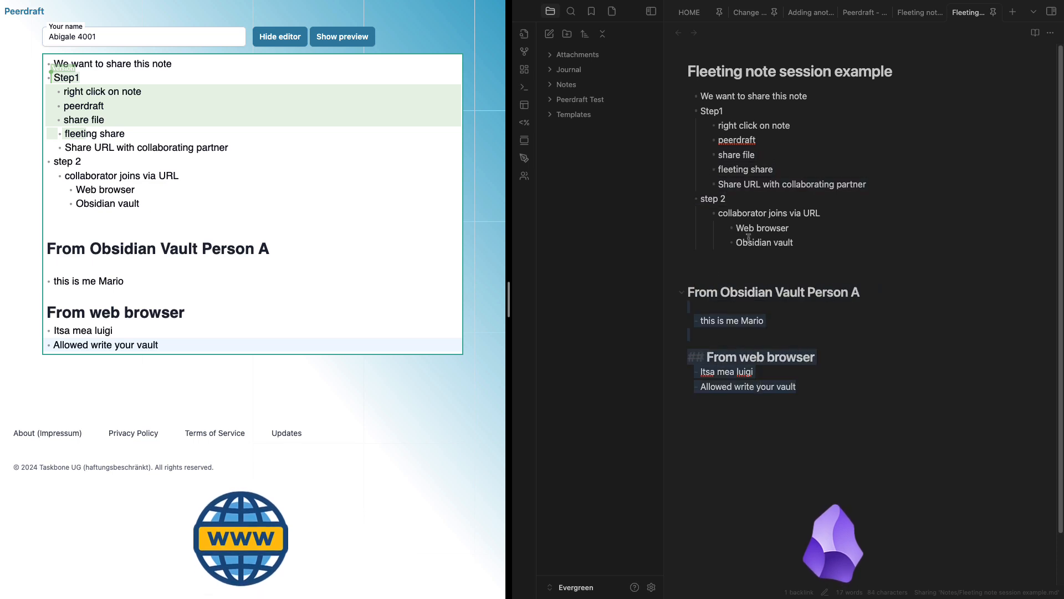
{"action": "left_click", "coordinate": [914, 12]}
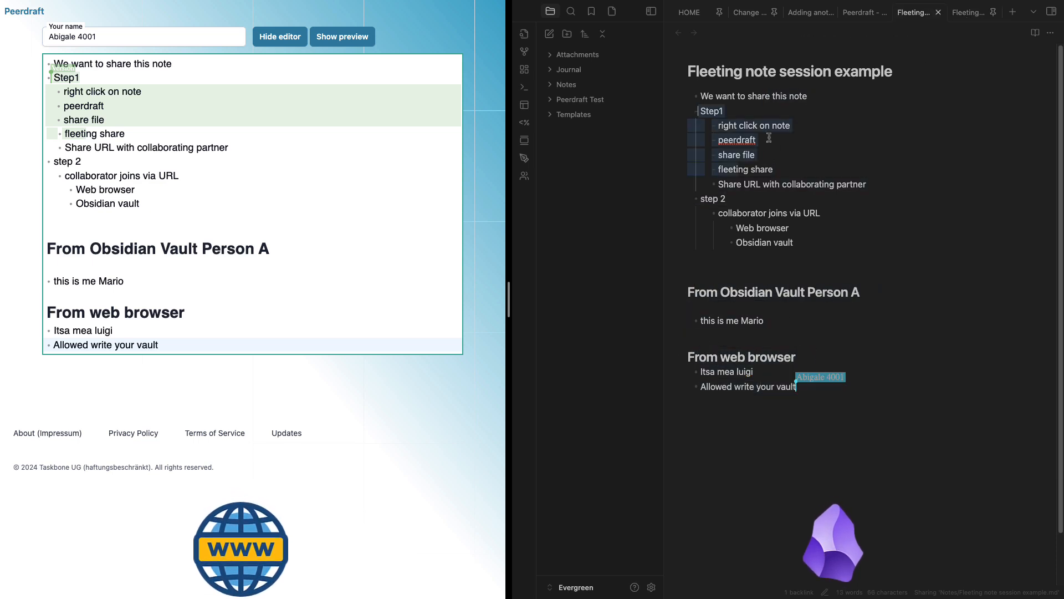
{"action": "left_click_drag", "start_coordinate": [760, 243], "coordinate": [755, 229]}
{"action": "left_click_drag", "start_coordinate": [746, 331], "coordinate": [743, 313]}
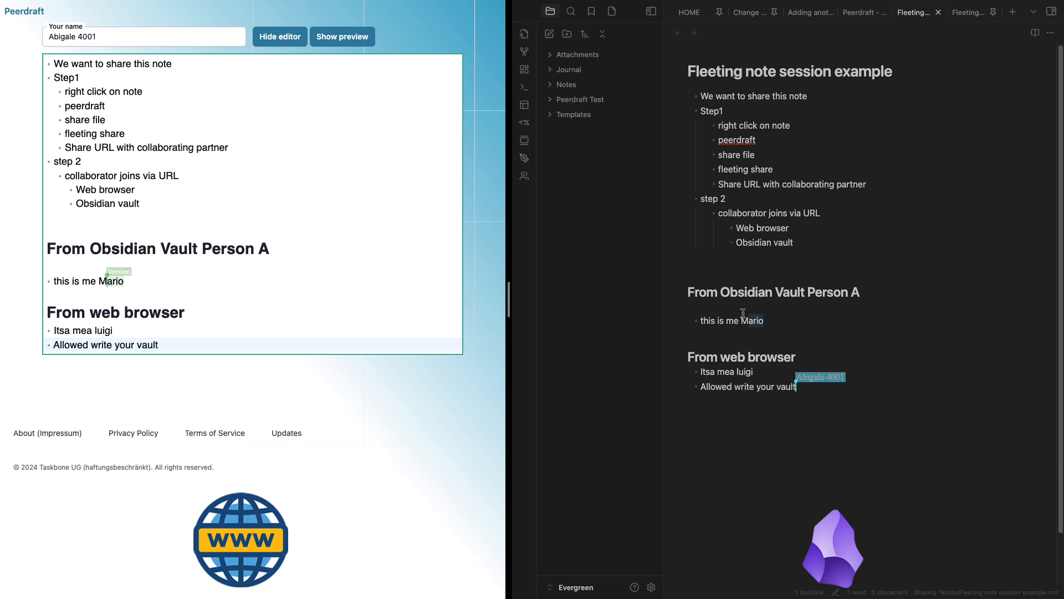
Close the duplicate fleeting note and return to the pinned copy
{"action": "left_click", "coordinate": [938, 12]}
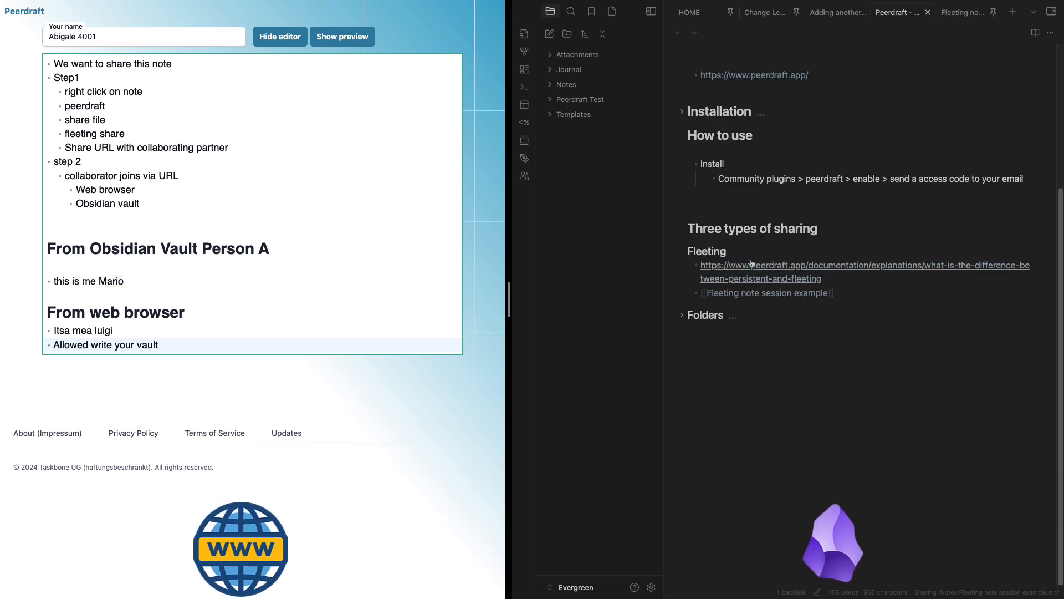
{"action": "left_click", "coordinate": [957, 15]}
{"action": "left_click", "coordinate": [774, 225]}
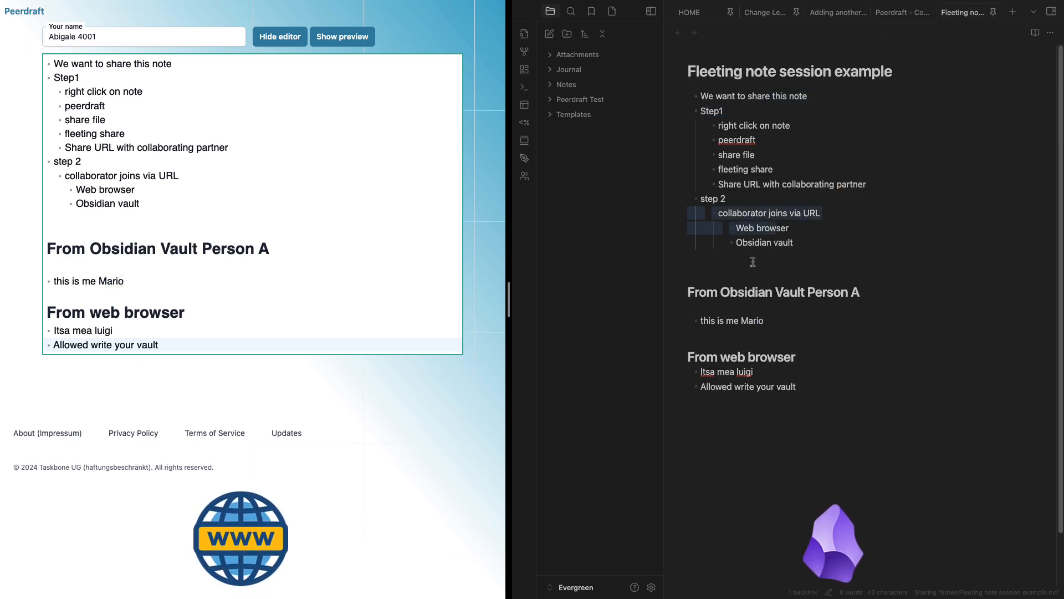
{"action": "left_click_drag", "start_coordinate": [770, 424], "coordinate": [735, 292]}
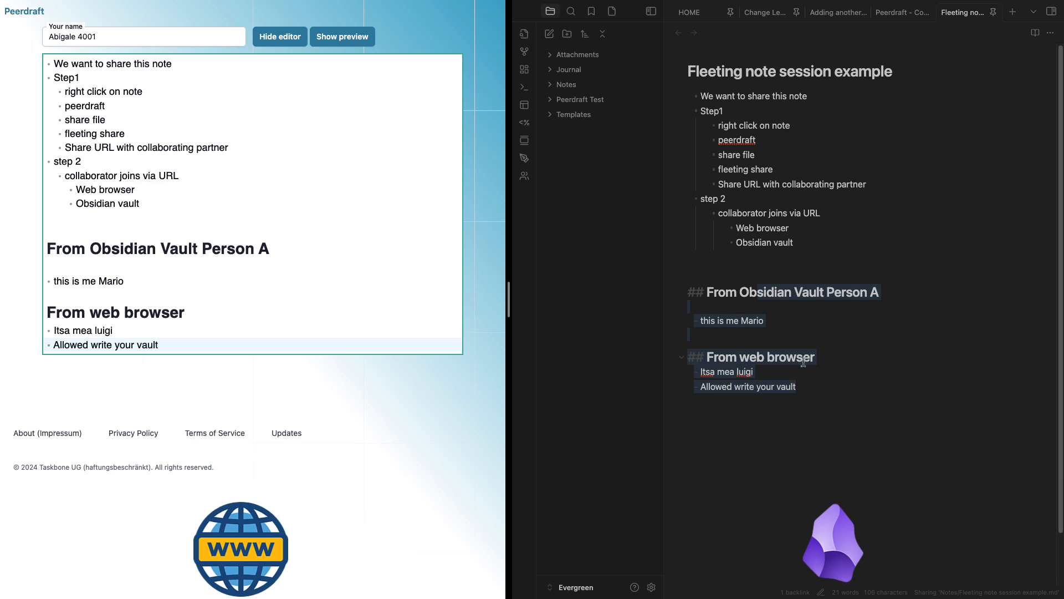
{"action": "left_click", "coordinate": [813, 397]}
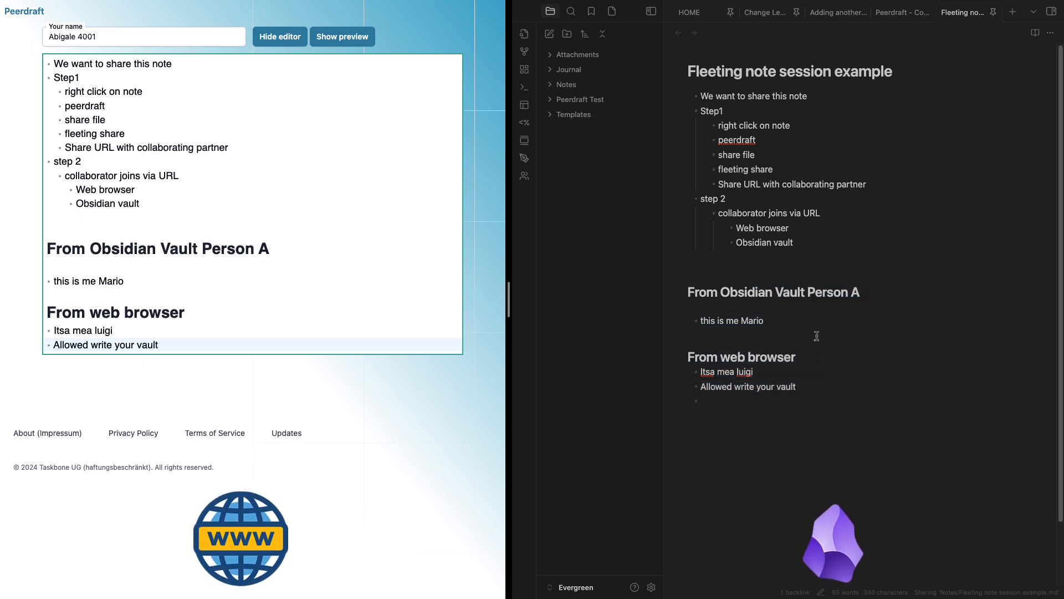
Add a 'test' bullet under the Person A self-introduction and open a new empty tab
{"action": "key", "text": "Return"}
{"action": "type", "text": "tyes"}
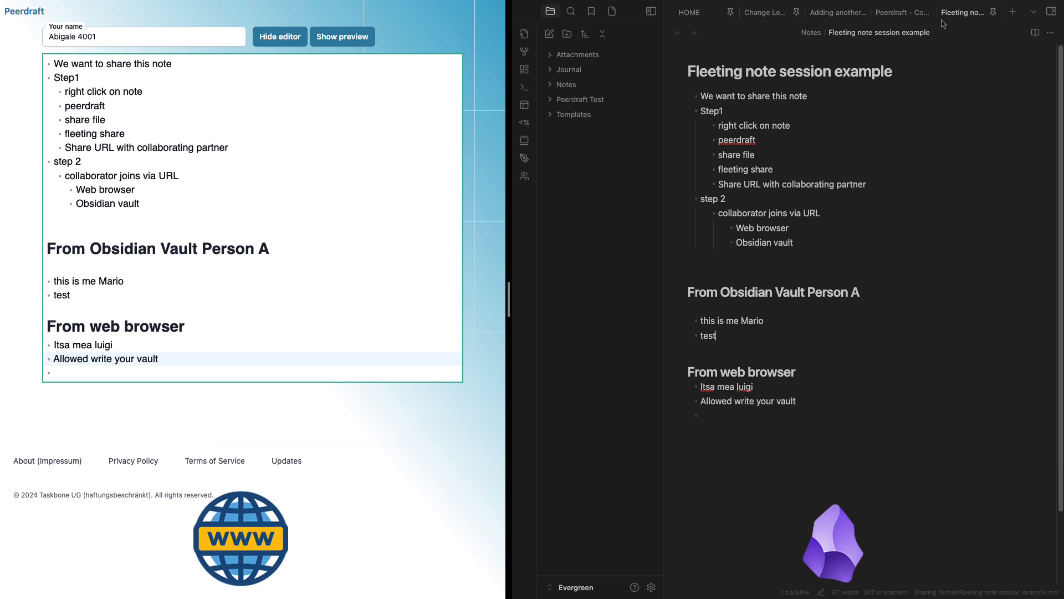
{"action": "left_click", "coordinate": [1012, 13]}
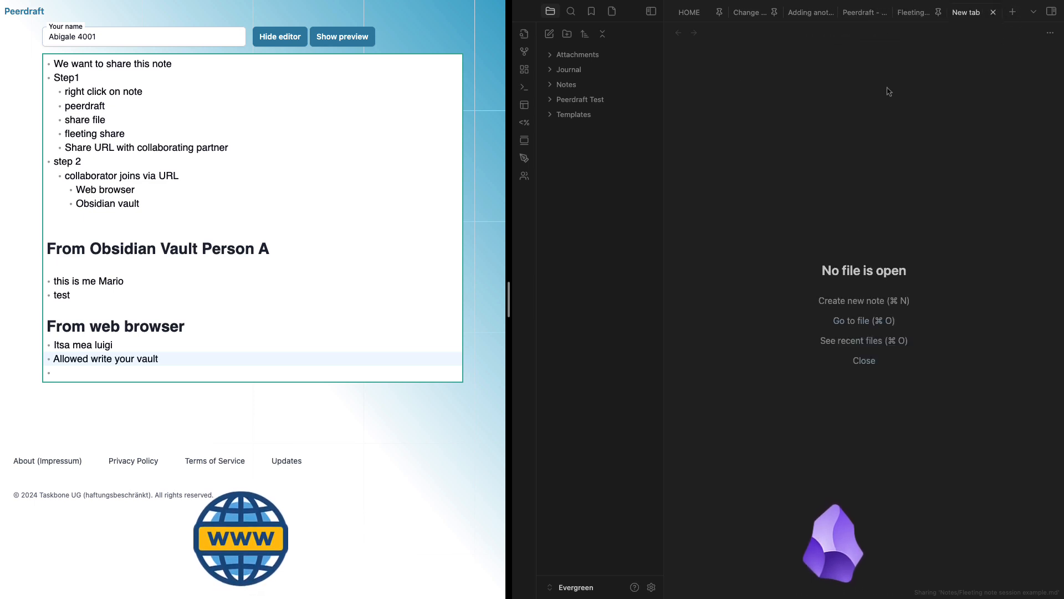
Open the Fleeting note session example in the new tab via the quick switcher, in editing mode
{"action": "key", "text": "super+o"}
{"action": "type", "text": "fle"}
{"action": "key", "text": "Return"}
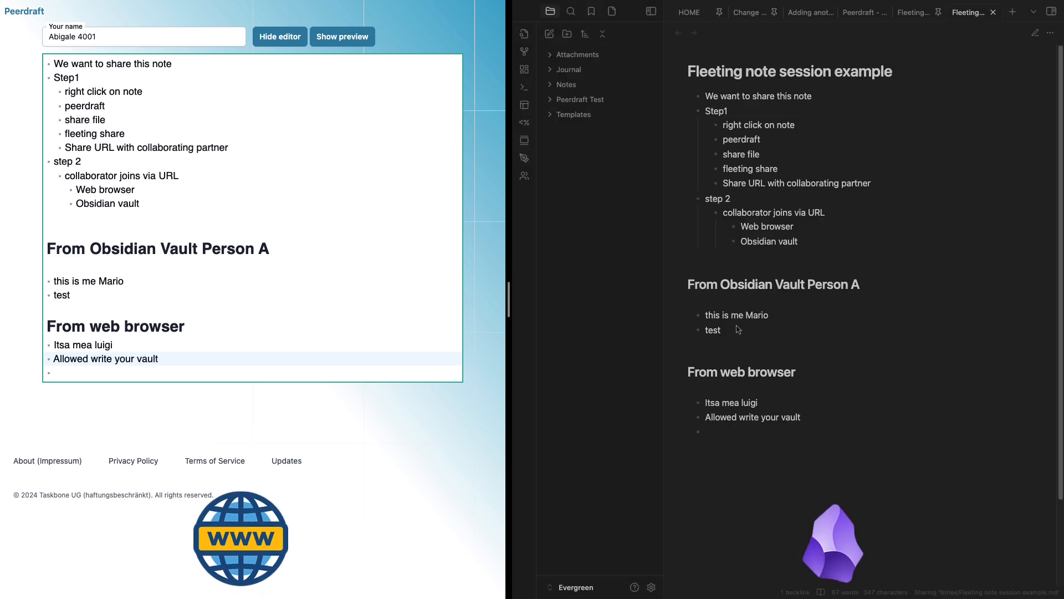
{"action": "key", "text": "super+e"}
Move the caret through several lines of the note to show the shared cursor position
{"action": "left_click_drag", "start_coordinate": [732, 335], "coordinate": [717, 291]}
{"action": "left_click", "coordinate": [762, 217]}
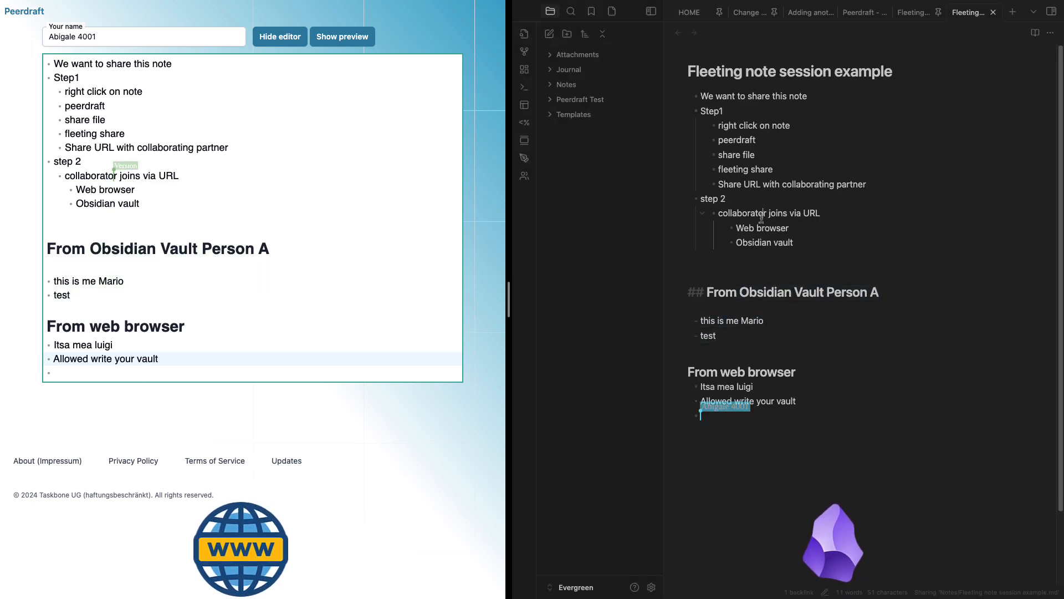
{"action": "left_click", "coordinate": [799, 371]}
{"action": "left_click", "coordinate": [741, 322]}
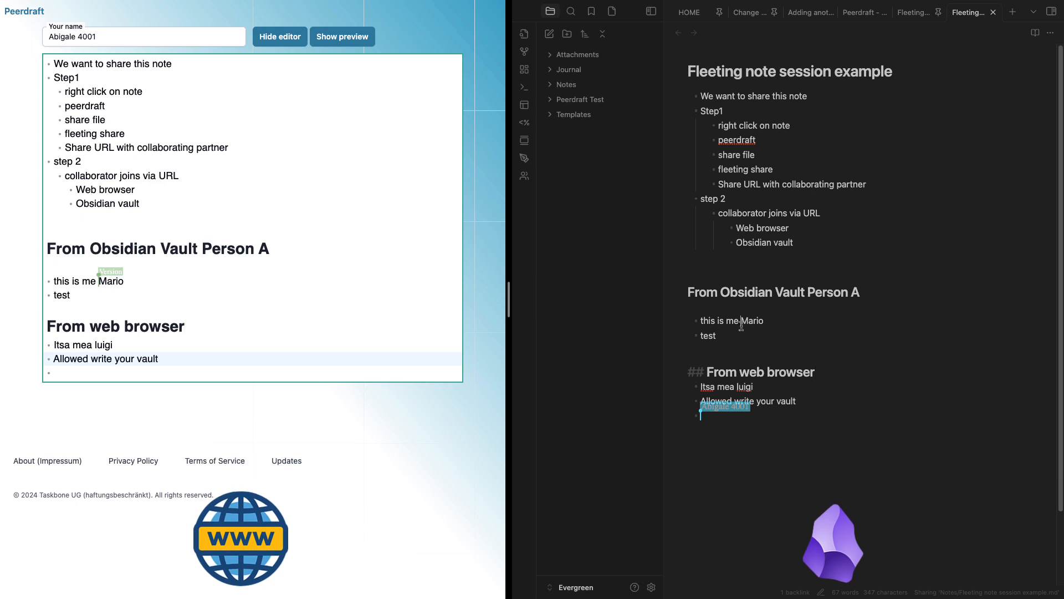
{"action": "left_click", "coordinate": [739, 200]}
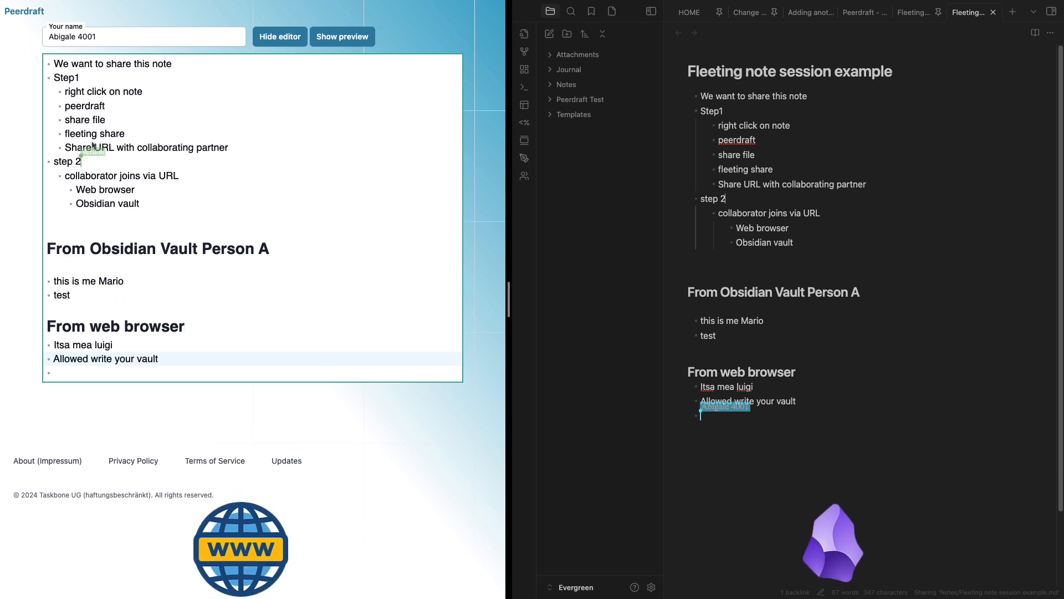
{"action": "left_click", "coordinate": [746, 335]}
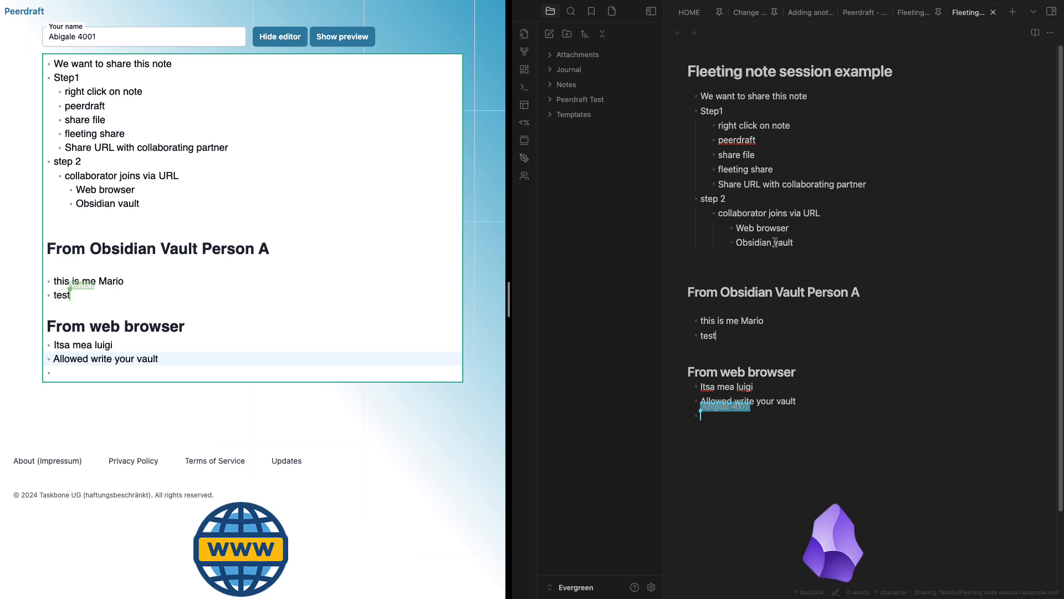
In the other copy, place the caret at the end of 'test', then close that copy
{"action": "left_click", "coordinate": [909, 21]}
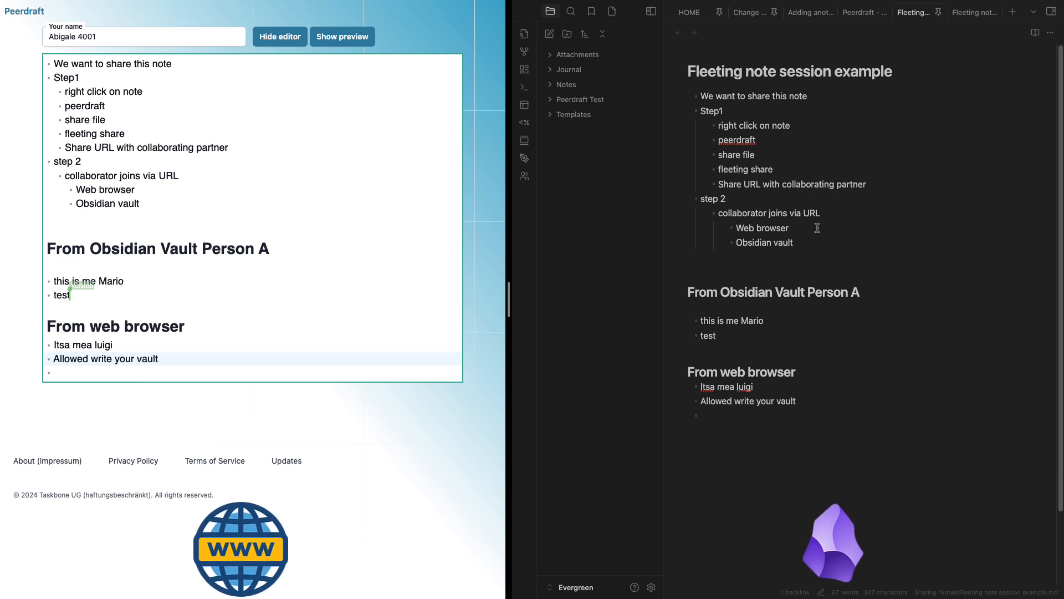
{"action": "left_click", "coordinate": [737, 334]}
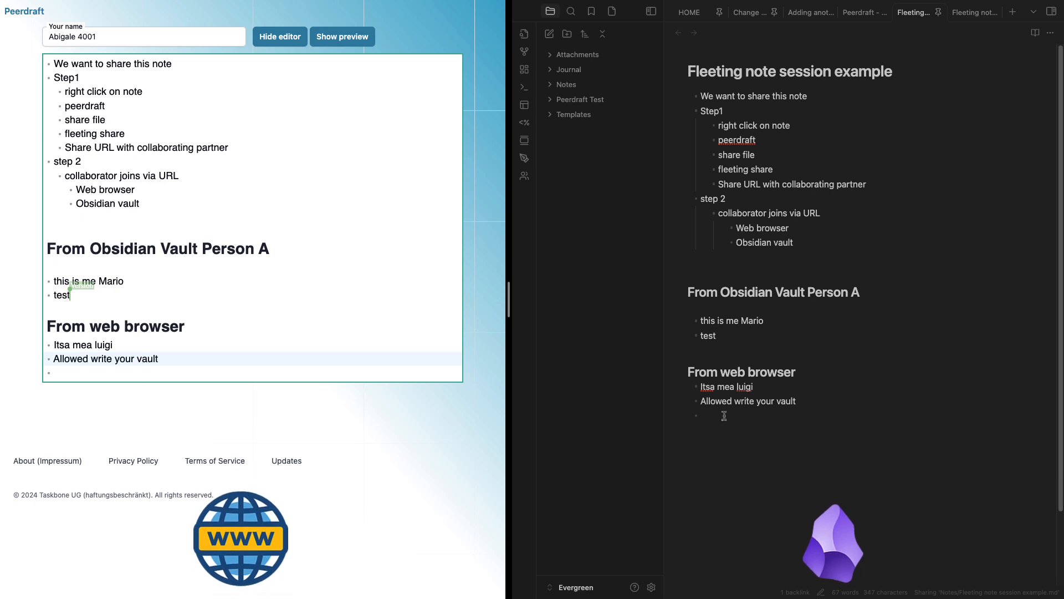
{"action": "left_click", "coordinate": [719, 330]}
{"action": "mouse_move", "coordinate": [993, 2]}
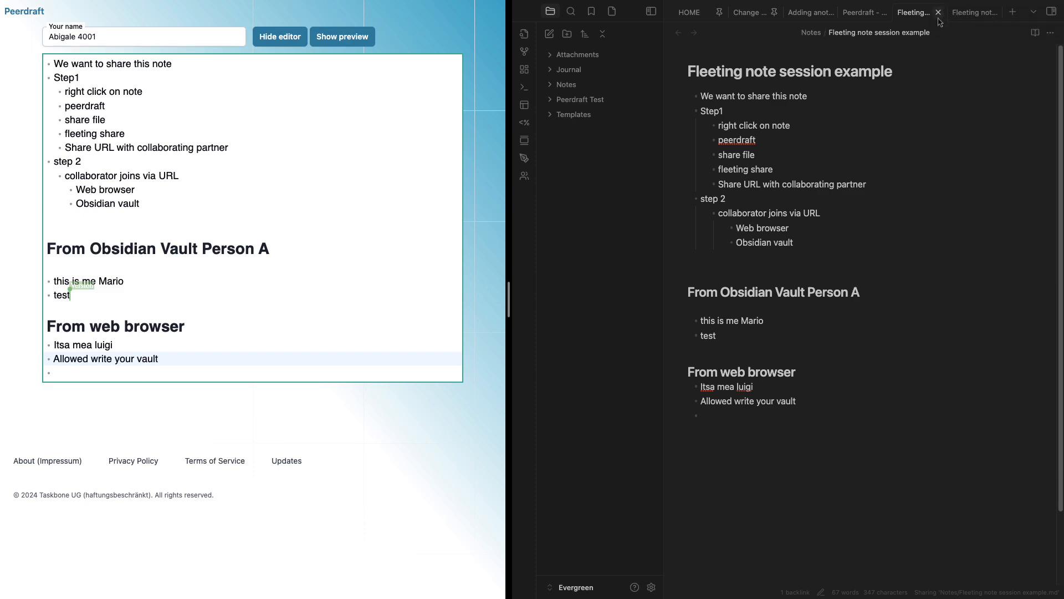
{"action": "left_click", "coordinate": [939, 12]}
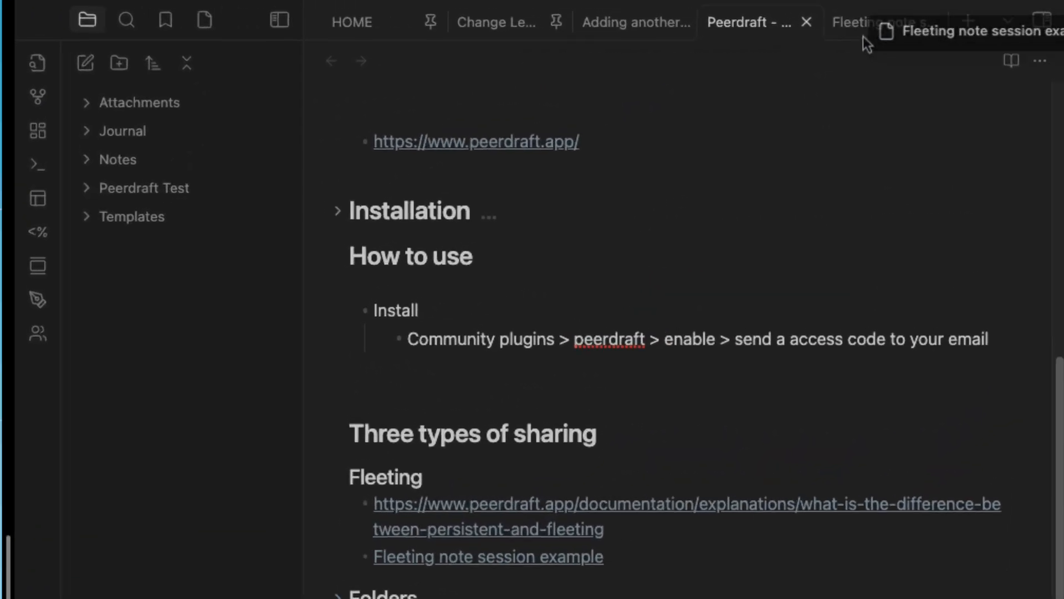
Close the last Fleeting tab in Obsidian and add the web bullet 'a change after windows were closed'
{"action": "left_click", "coordinate": [889, 22]}
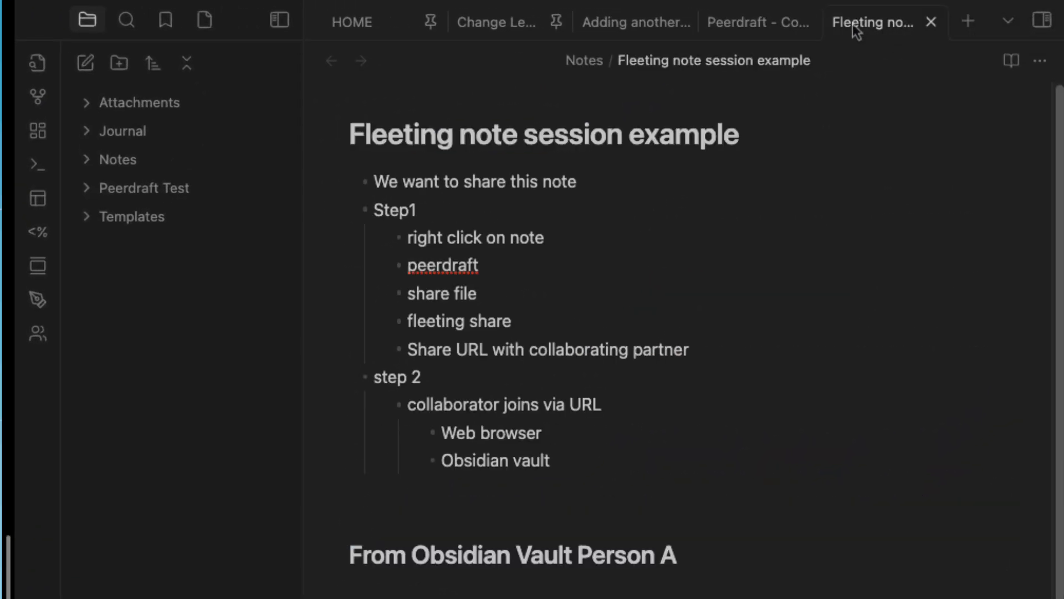
{"action": "left_click", "coordinate": [931, 22]}
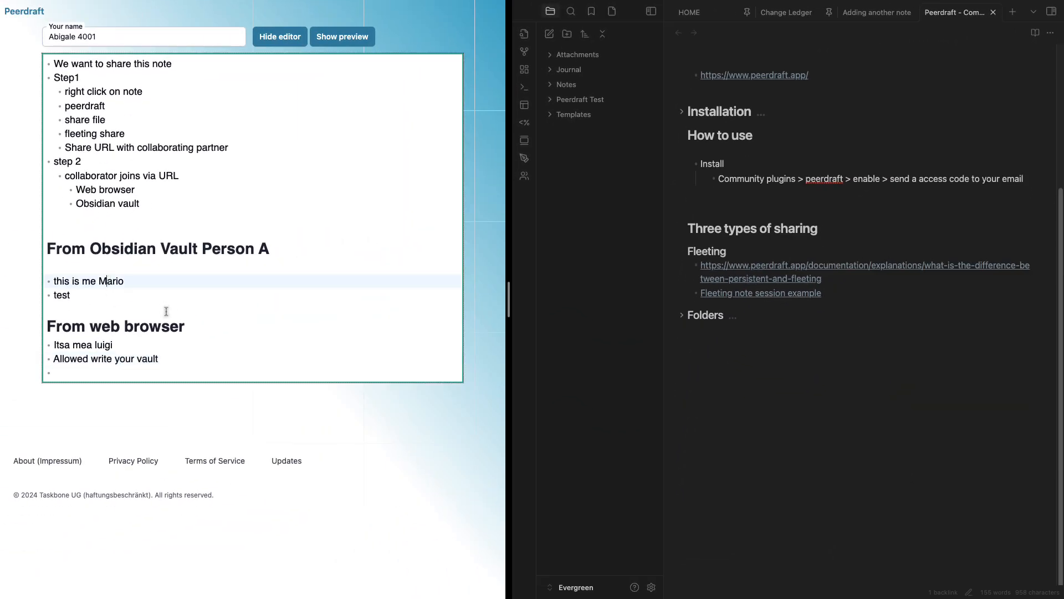
{"action": "left_click", "coordinate": [167, 311]}
{"action": "left_click", "coordinate": [182, 369]}
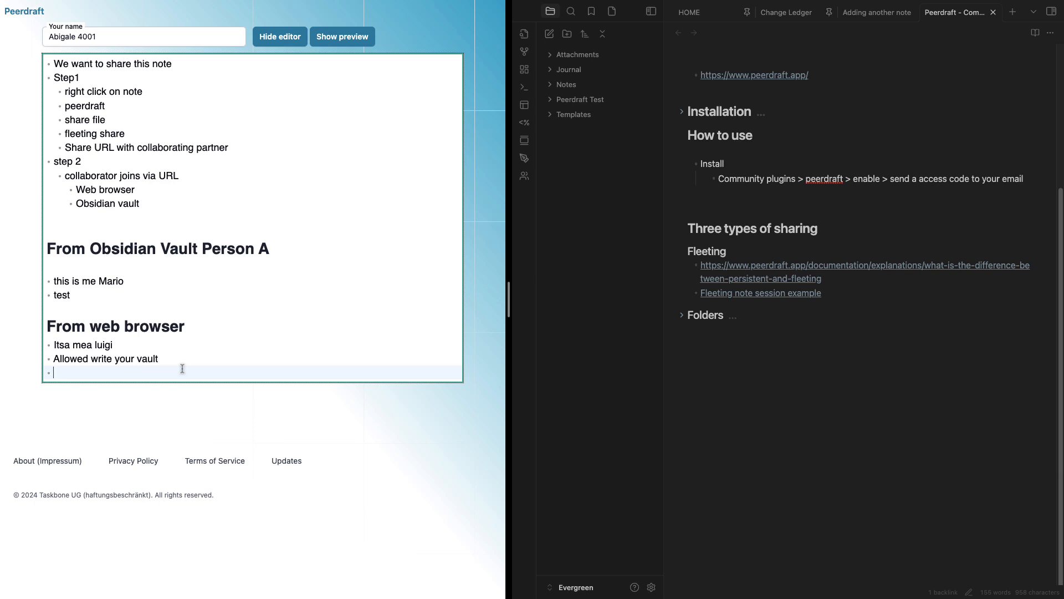
{"action": "type", "text": "a change after wind"}
{"action": "type", "text": "oew"}
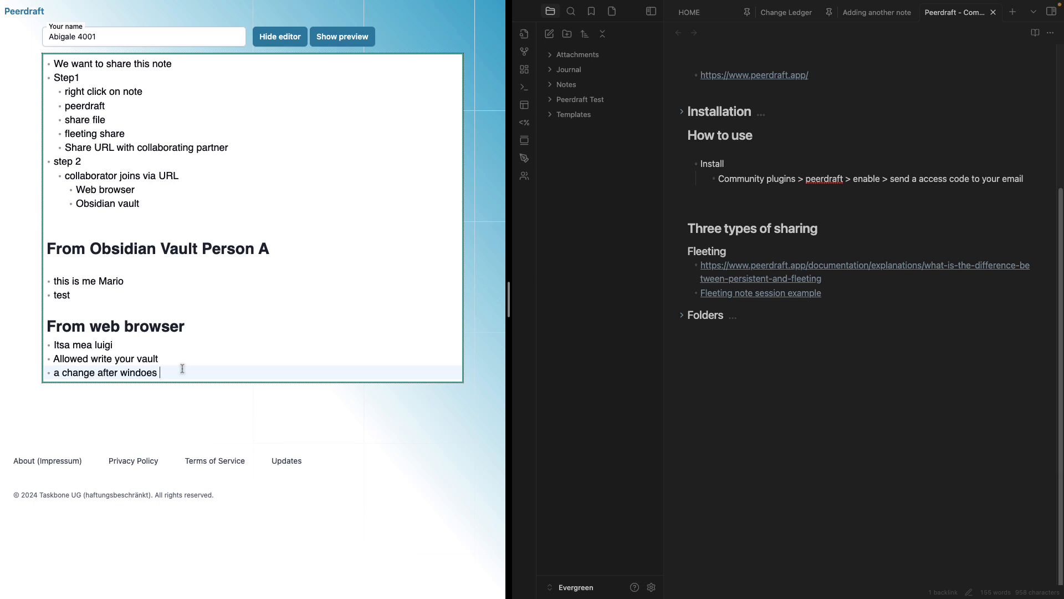
{"action": "type", "text": "s were closed"}
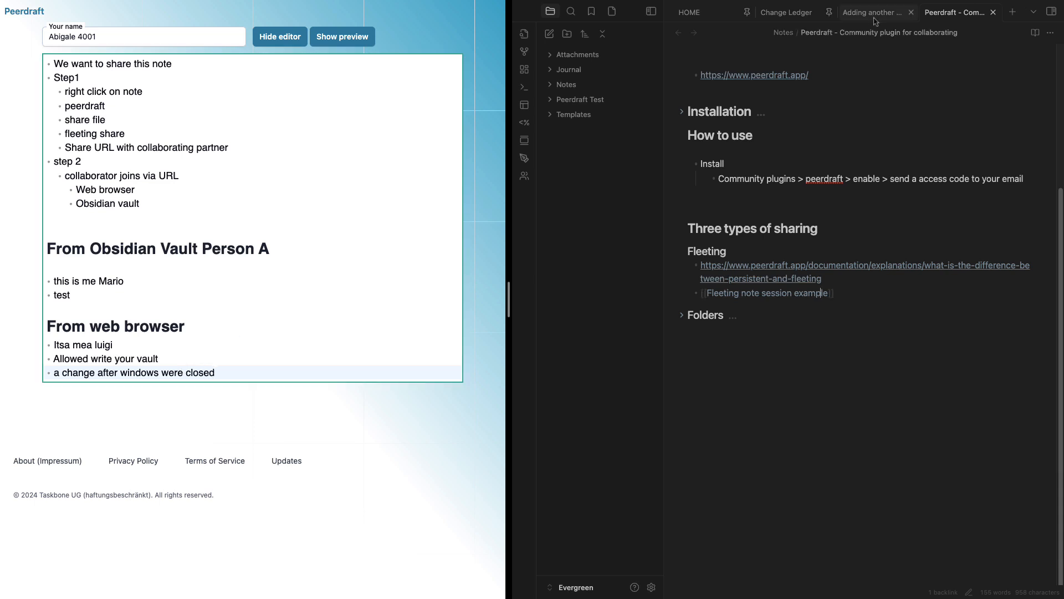
Reopen the Fleeting note session example in Obsidian using the quick switcher
{"action": "left_click", "coordinate": [894, 22]}
{"action": "key", "text": "super+o"}
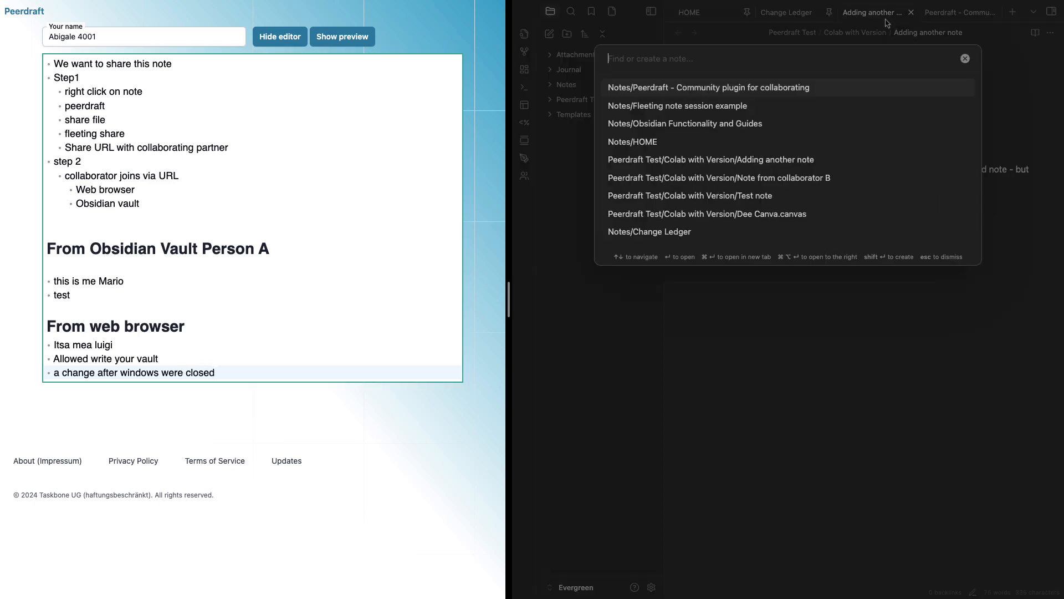
{"action": "type", "text": "fleeting"}
{"action": "key", "text": "Return"}
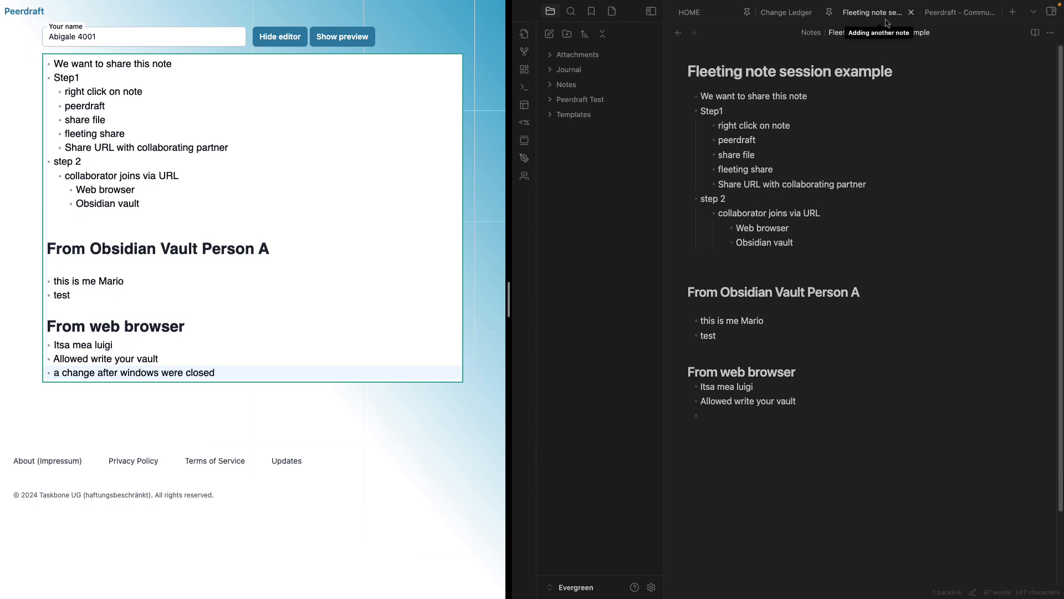
Start a new Peerdraft fleeting session for the note from its tab menu
{"action": "left_click", "coordinate": [720, 425]}
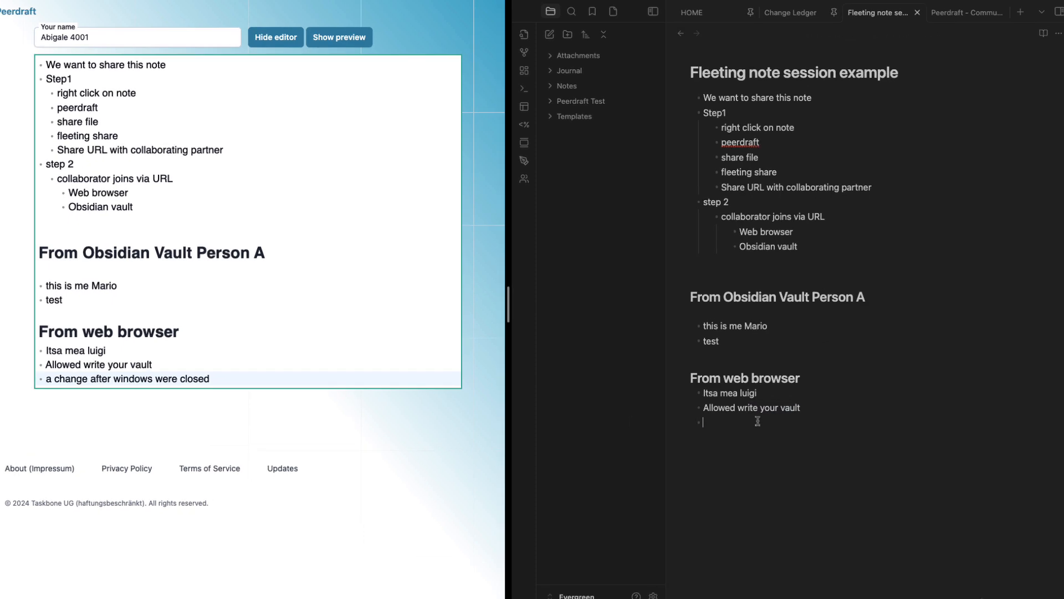
{"action": "left_click_drag", "start_coordinate": [690, 416], "coordinate": [676, 397]}
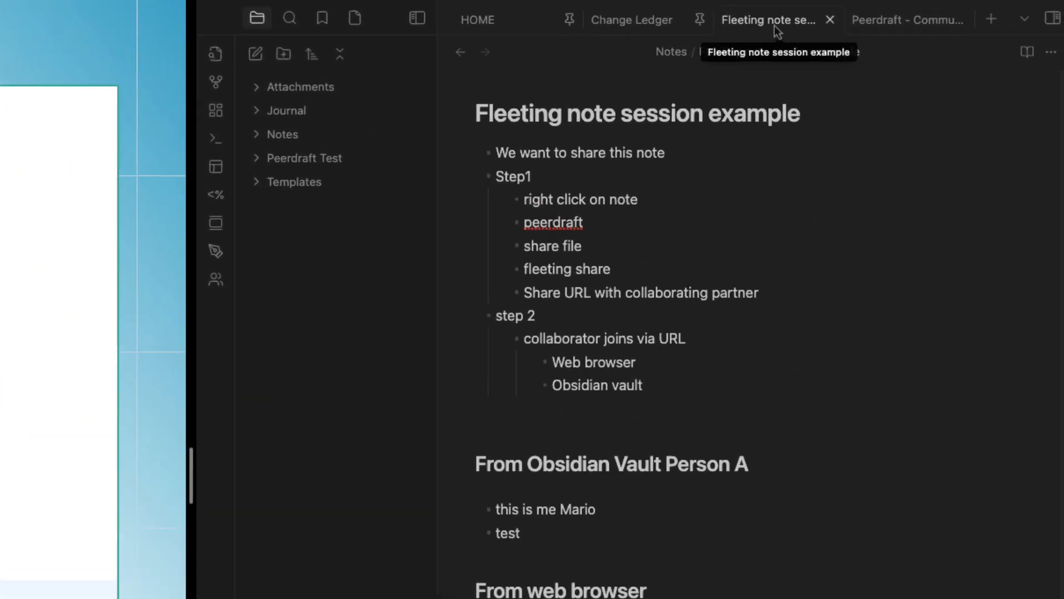
{"action": "right_click", "coordinate": [774, 26]}
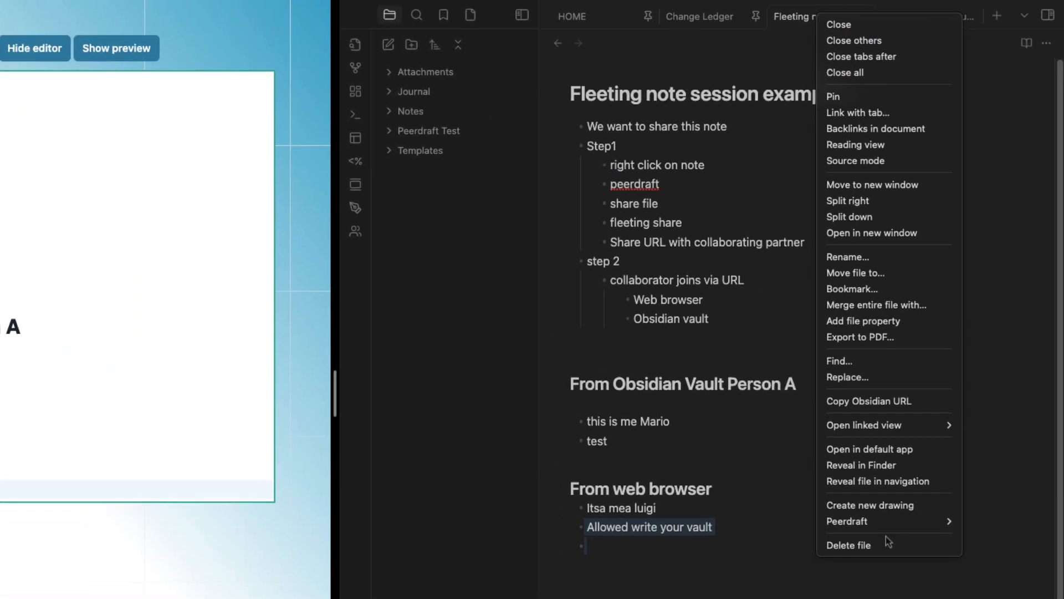
{"action": "mouse_move", "coordinate": [956, 521]}
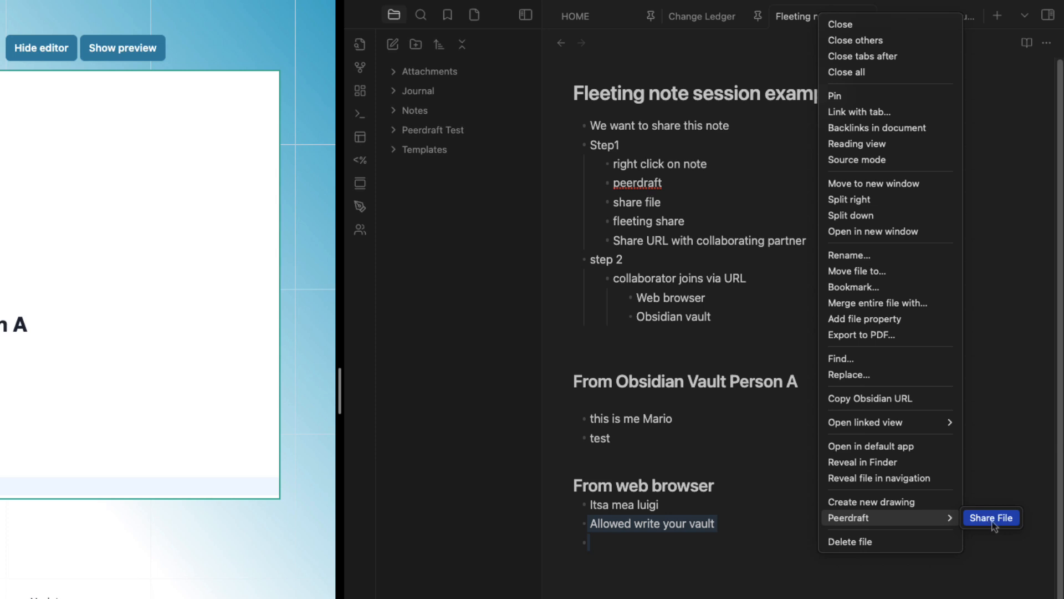
{"action": "left_click", "coordinate": [991, 520]}
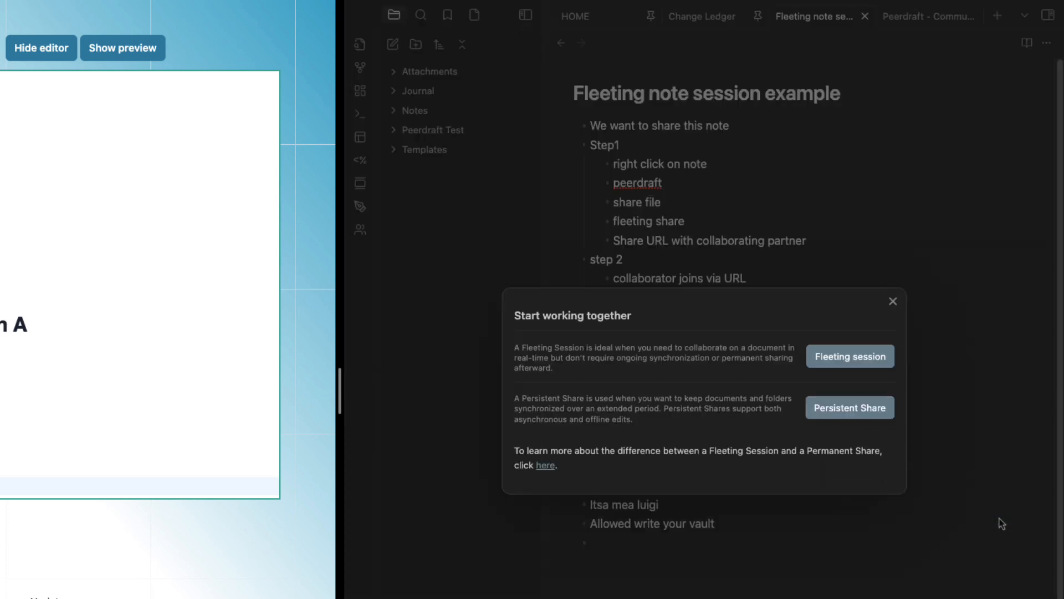
{"action": "left_click", "coordinate": [829, 362]}
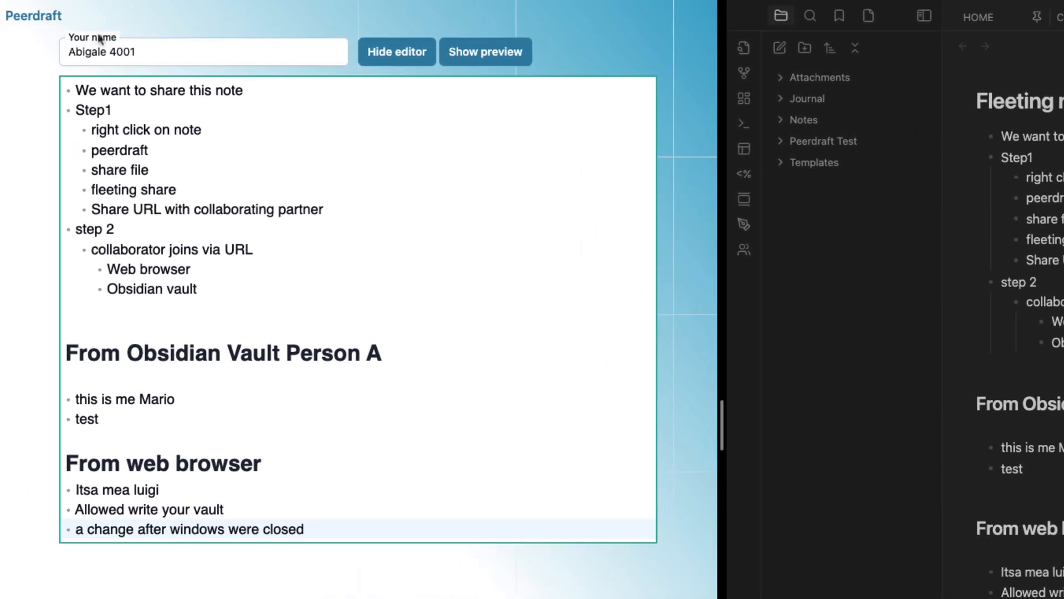
Load the copied share link in the browser and place the caret on the last bullet
{"action": "left_click", "coordinate": [3, 60]}
{"action": "mouse_move", "coordinate": [1, 96]}
{"action": "left_click", "coordinate": [61, 61]}
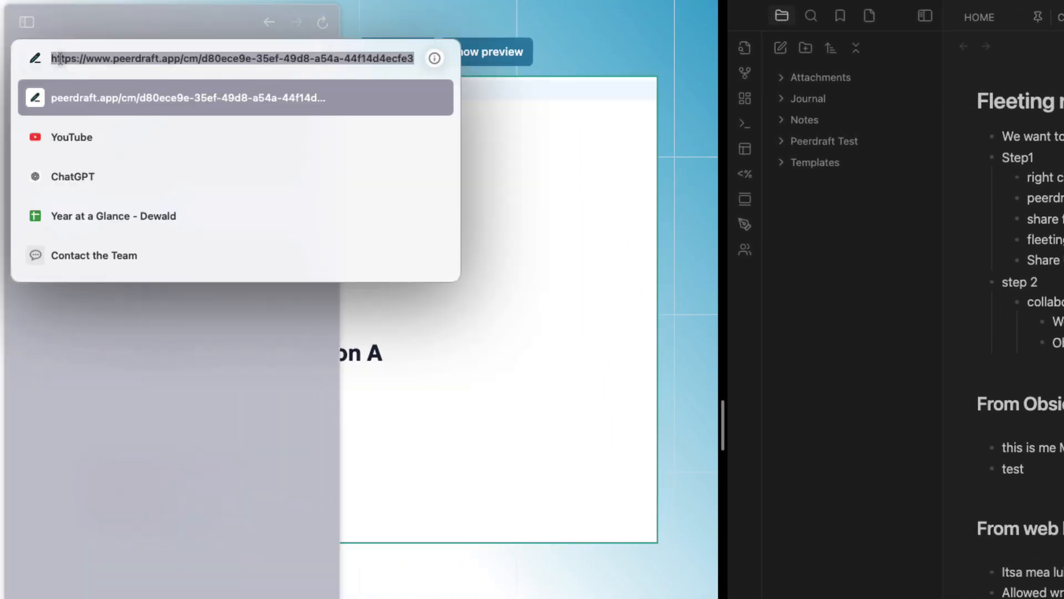
{"action": "key", "text": "Return"}
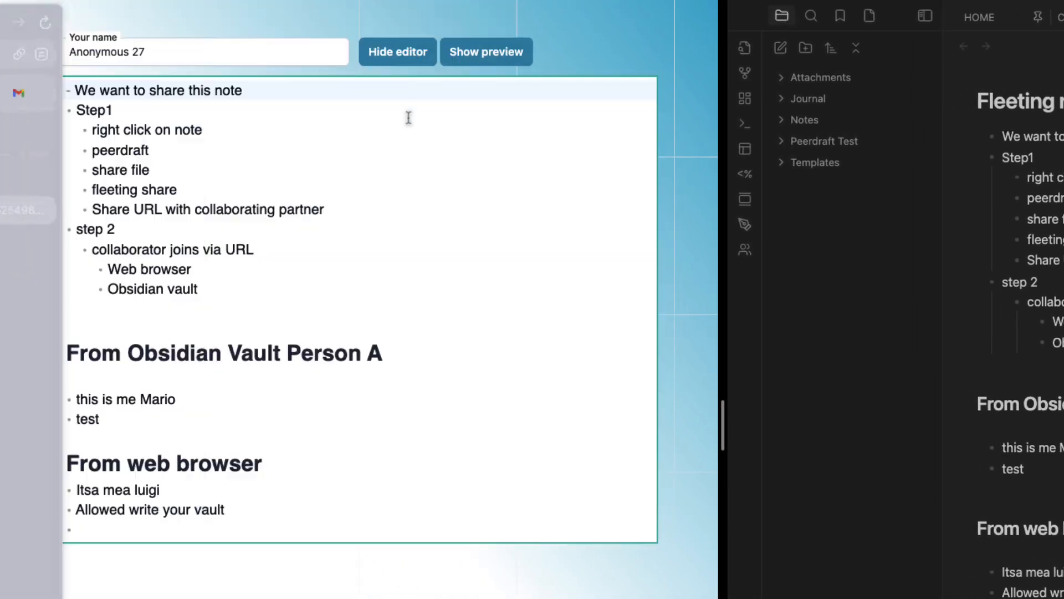
{"action": "left_click", "coordinate": [82, 431]}
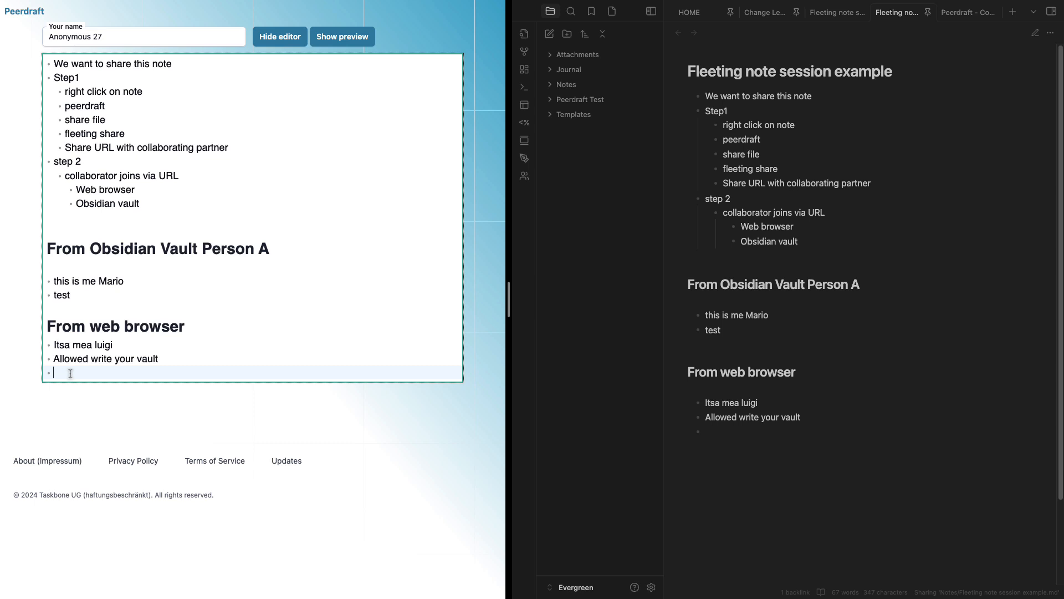
Type 'asd' as the web editor's last bullet and check it in Obsidian's other note copy
{"action": "type", "text": "asd"}
{"action": "left_click", "coordinate": [822, 18]}
{"action": "left_click", "coordinate": [824, 16]}
{"action": "left_click", "coordinate": [738, 385]}
{"action": "left_click", "coordinate": [719, 320]}
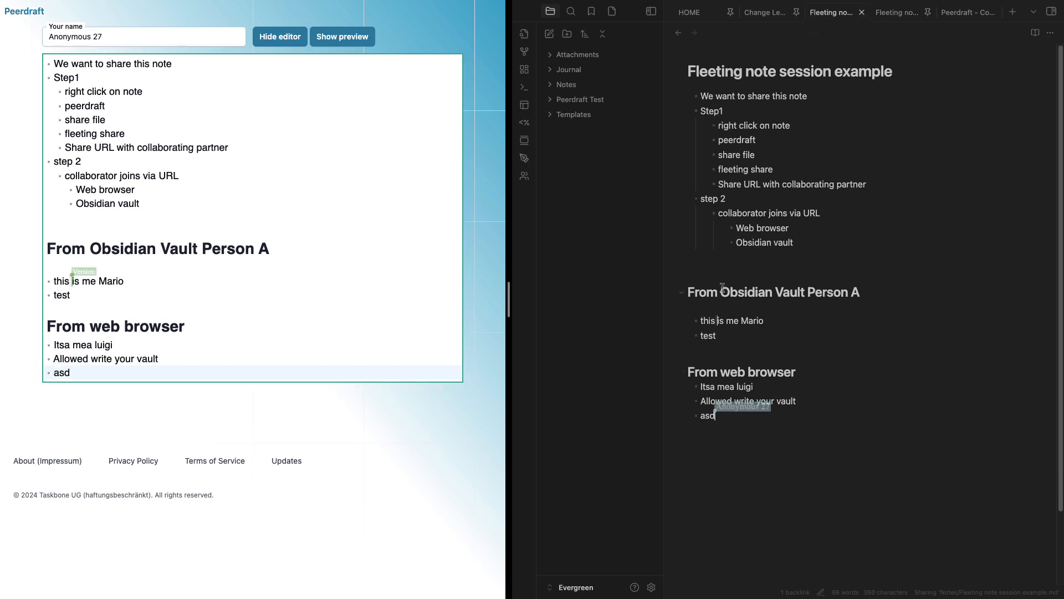
{"action": "left_click", "coordinate": [728, 242]}
{"action": "left_click", "coordinate": [730, 170]}
{"action": "left_click_drag", "start_coordinate": [814, 194], "coordinate": [715, 168]}
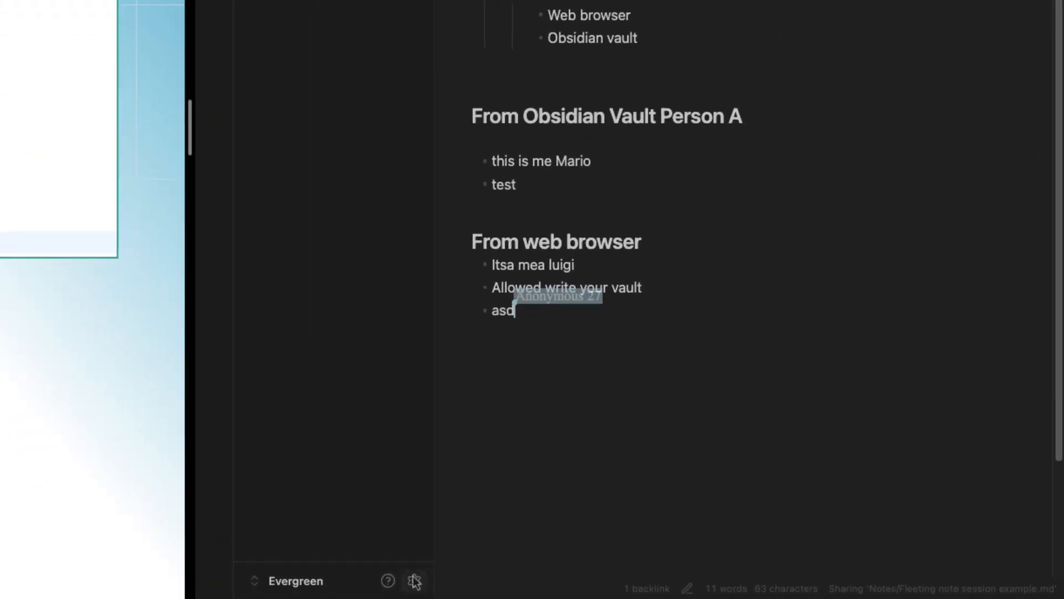
Replace the Peerdraft display name 'Version' with the user's own name in Obsidian settings
{"action": "left_click", "coordinate": [415, 580]}
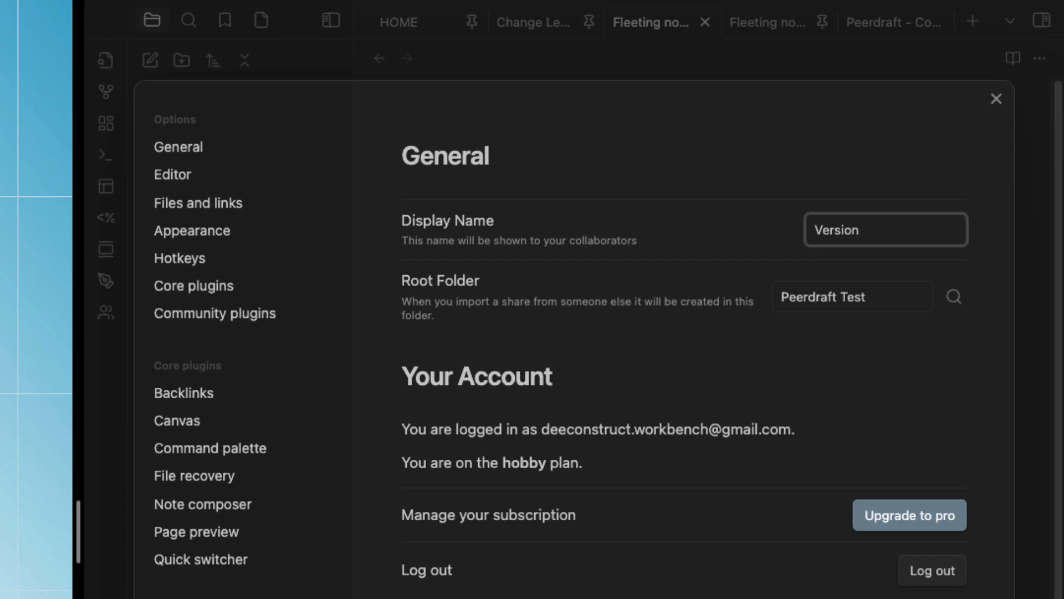
{"action": "double_click", "coordinate": [874, 226]}
{"action": "type", "text": "Dee"}
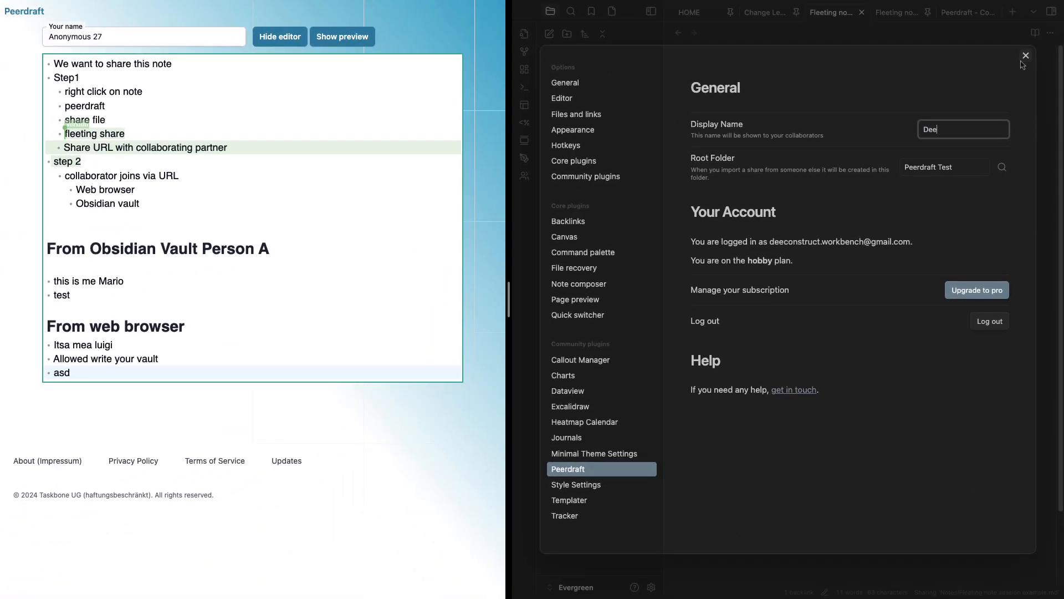
{"action": "left_click", "coordinate": [1025, 56]}
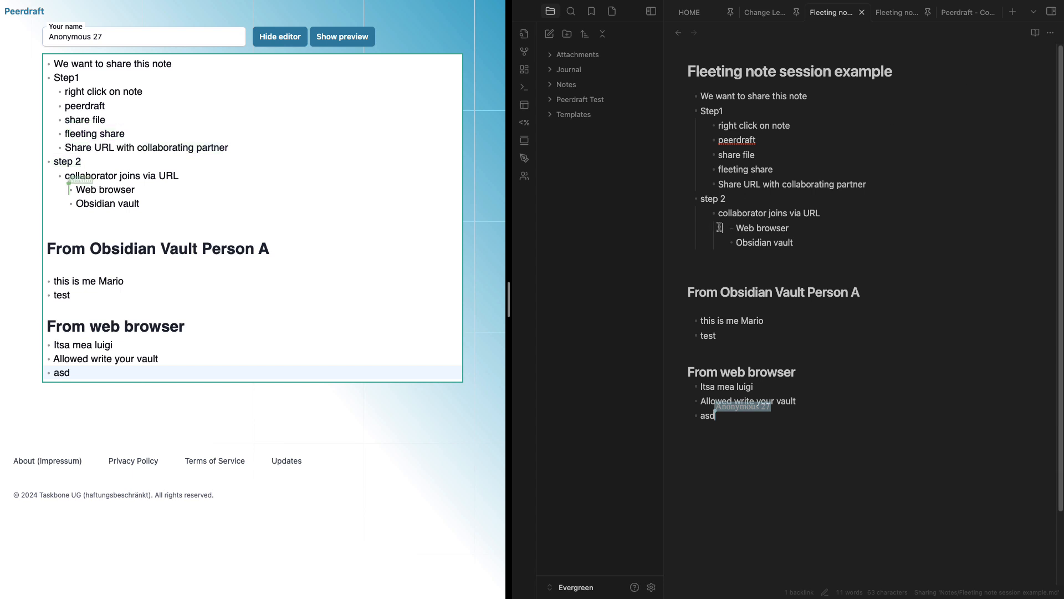
Select lines in the Obsidian note to show collaborator cursors across both views
{"action": "left_click_drag", "start_coordinate": [817, 215], "coordinate": [769, 167]}
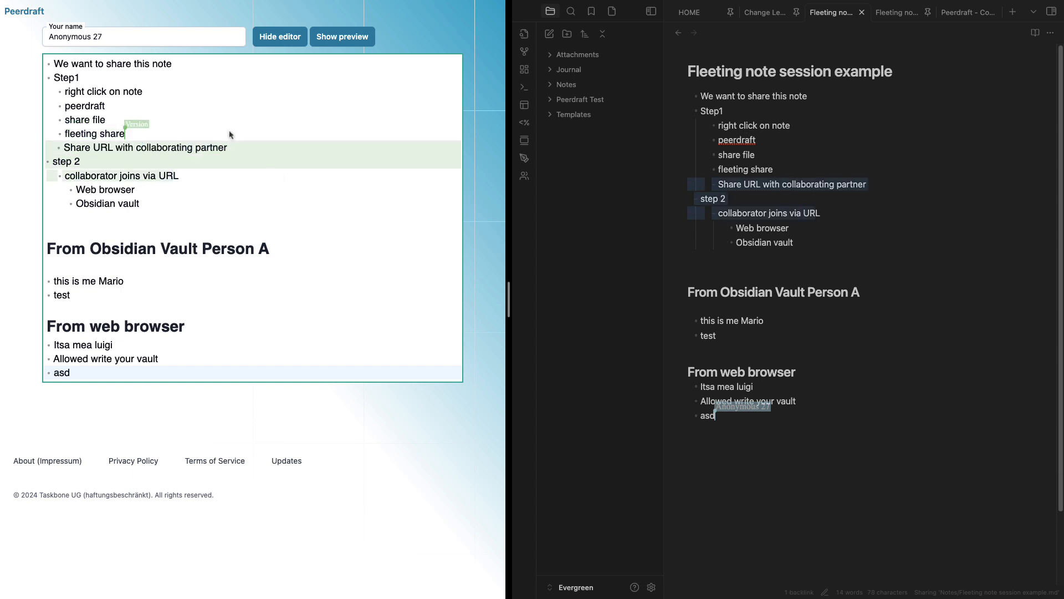
{"action": "left_click", "coordinate": [1, 32]}
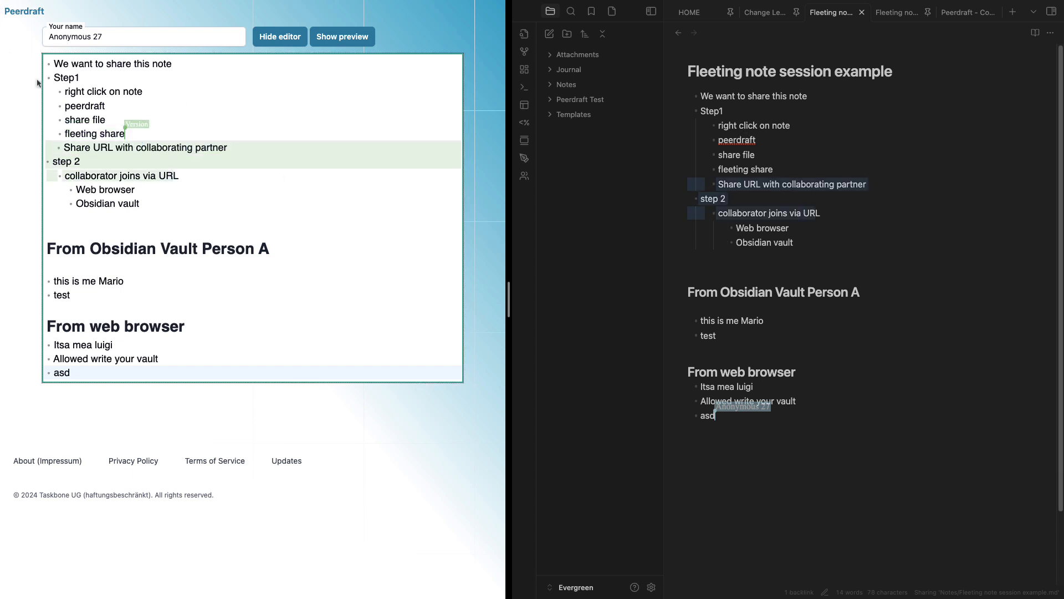
{"action": "left_click_drag", "start_coordinate": [778, 243], "coordinate": [728, 187]}
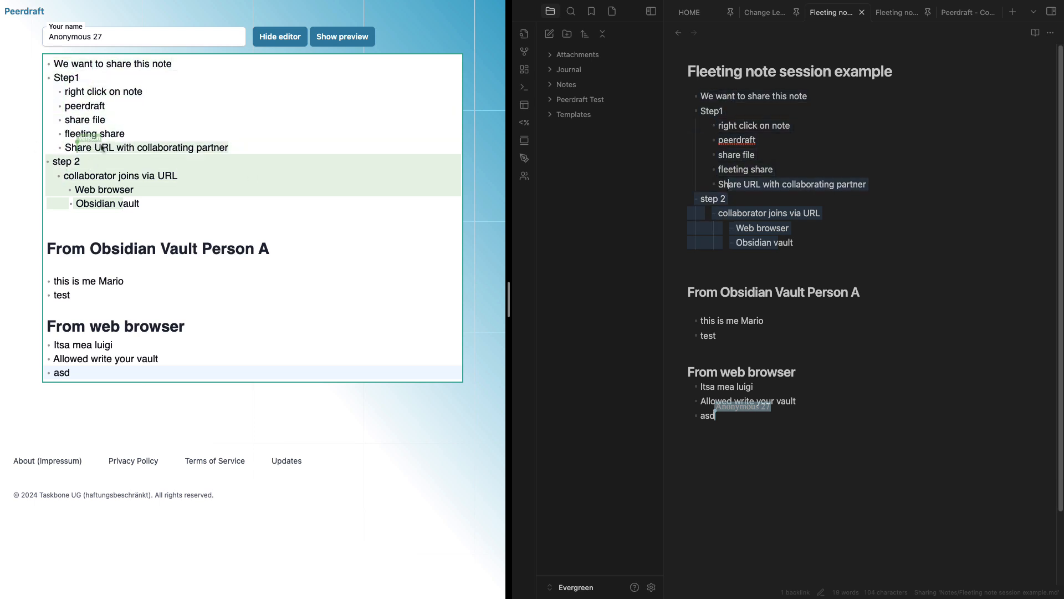
{"action": "left_click", "coordinate": [755, 387]}
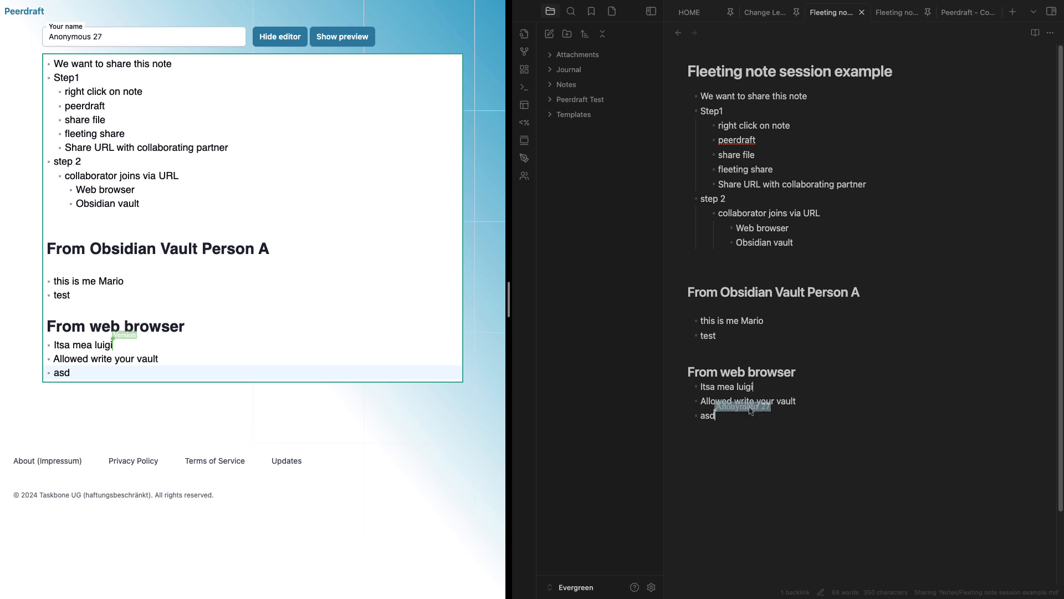
Rename the browser collaborator from 'Anonymous 27' to 'Anonymous 30'
{"action": "double_click", "coordinate": [97, 38]}
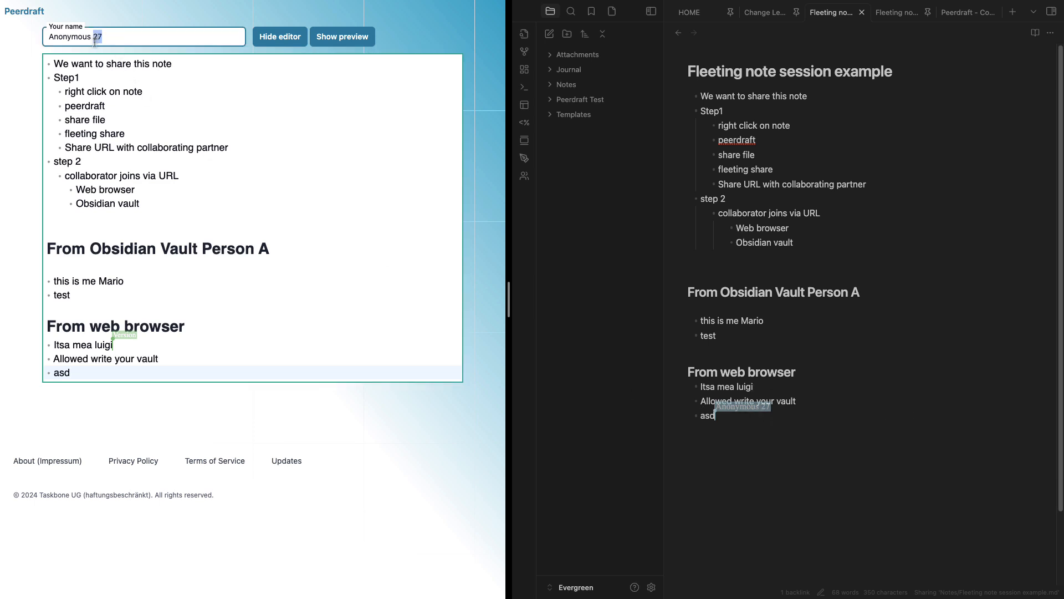
{"action": "type", "text": "30"}
{"action": "left_click", "coordinate": [194, 109]}
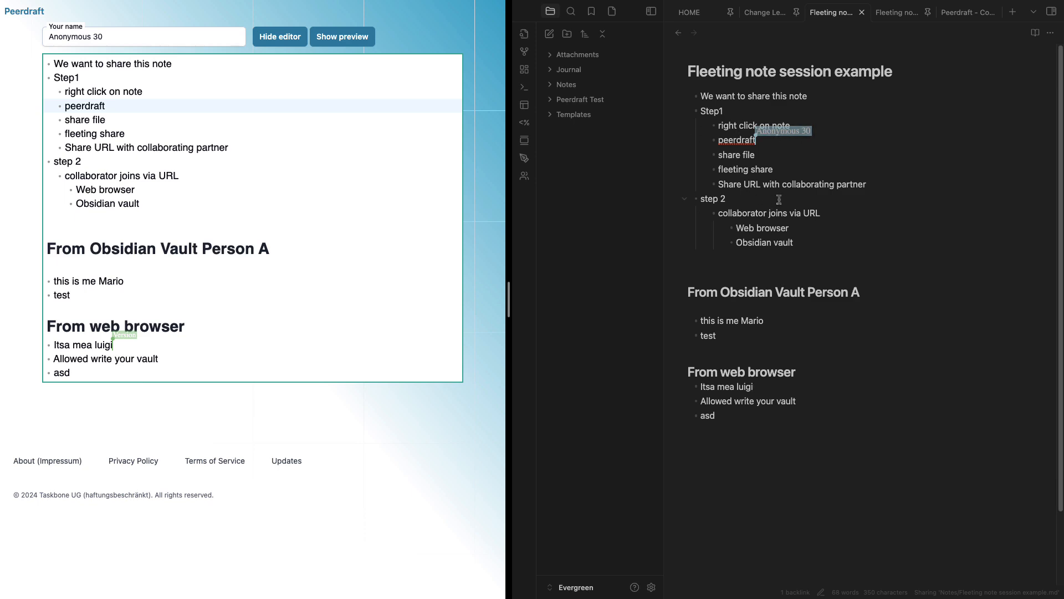
Stop syncing the Fleeting note session example for everyone, confirming with YES
{"action": "right_click", "coordinate": [835, 17]}
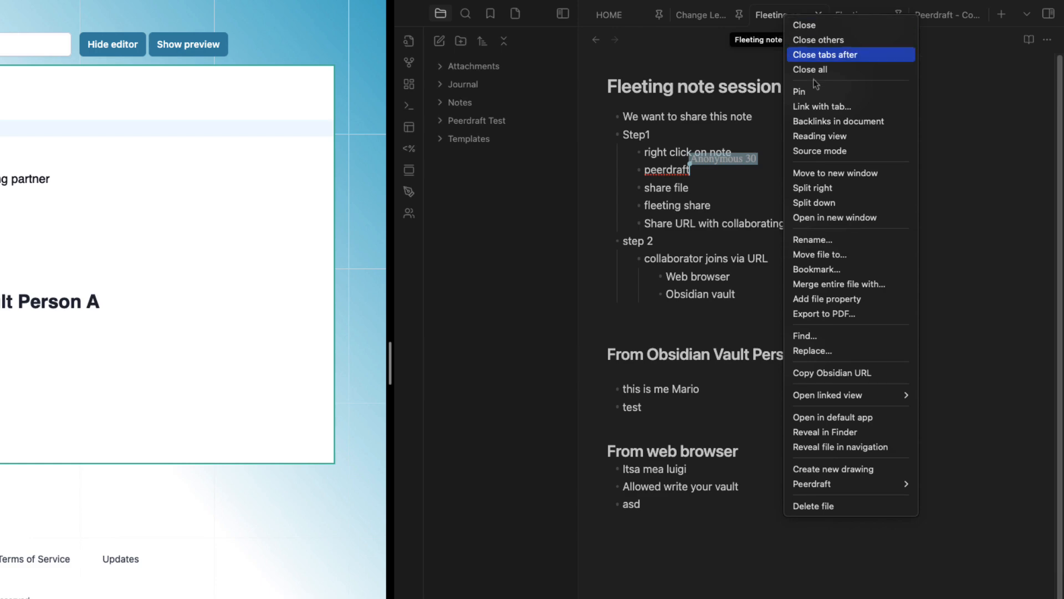
{"action": "mouse_move", "coordinate": [835, 485]}
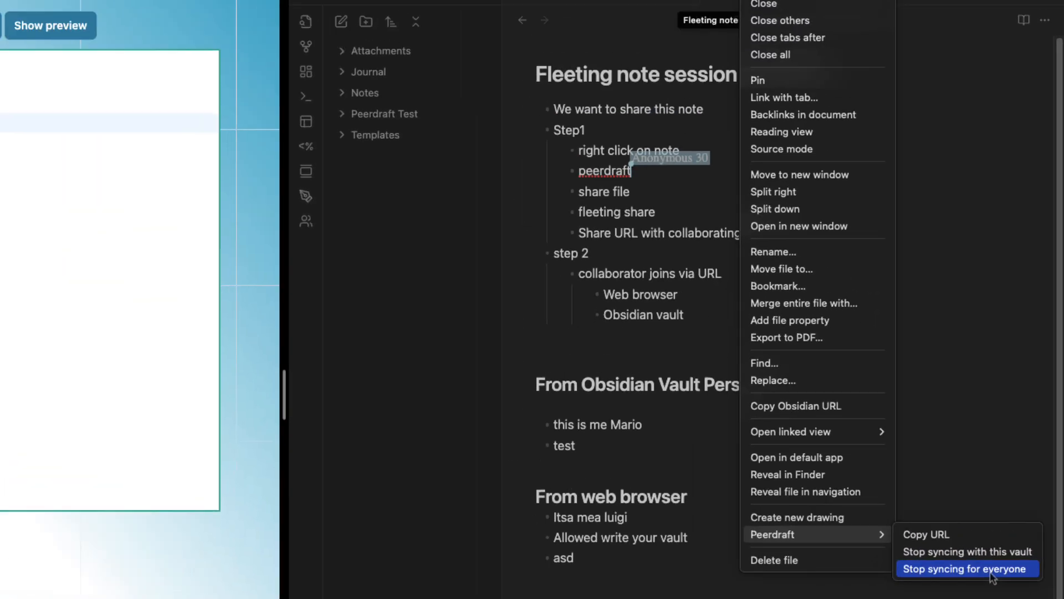
{"action": "left_click", "coordinate": [922, 432]}
{"action": "type", "text": "NO"}
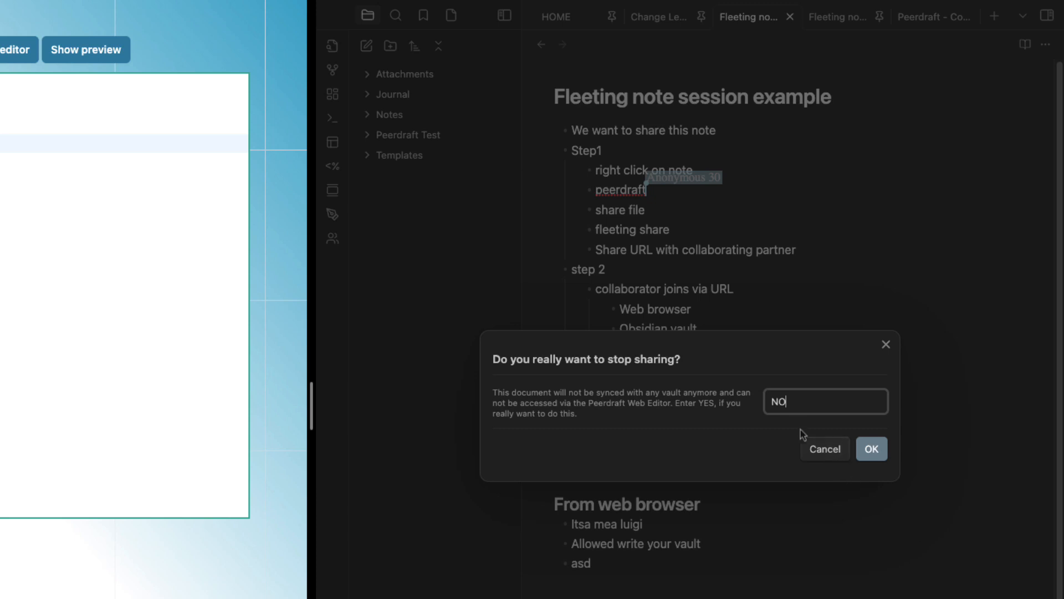
{"action": "key", "text": "BackSpace"}
{"action": "key", "text": "BackSpace"}
{"action": "type", "text": "YES"}
{"action": "left_click", "coordinate": [875, 452]}
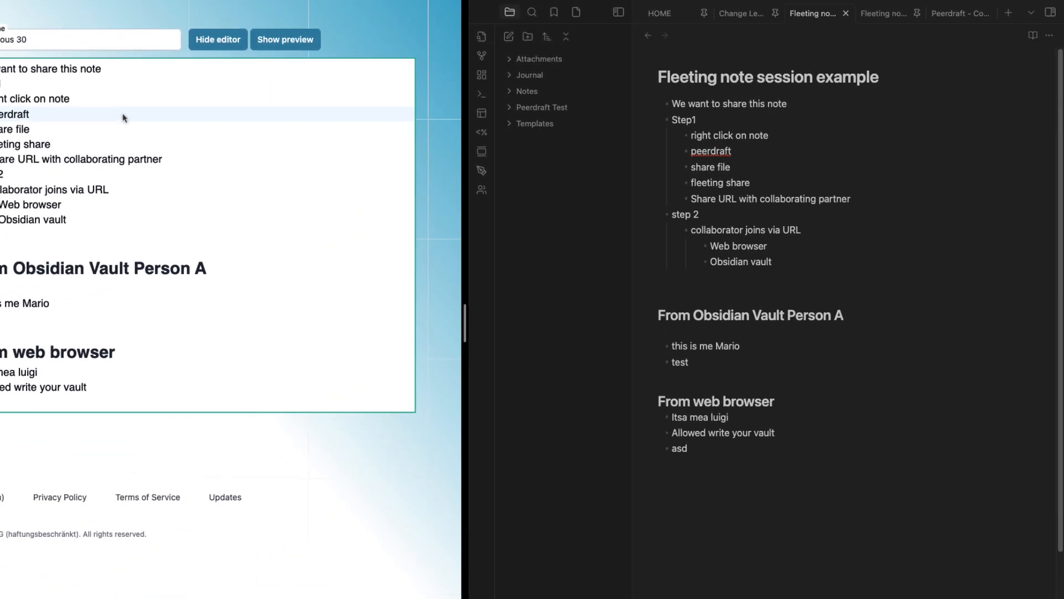
{"action": "left_click_drag", "start_coordinate": [111, 203], "coordinate": [69, 78]}
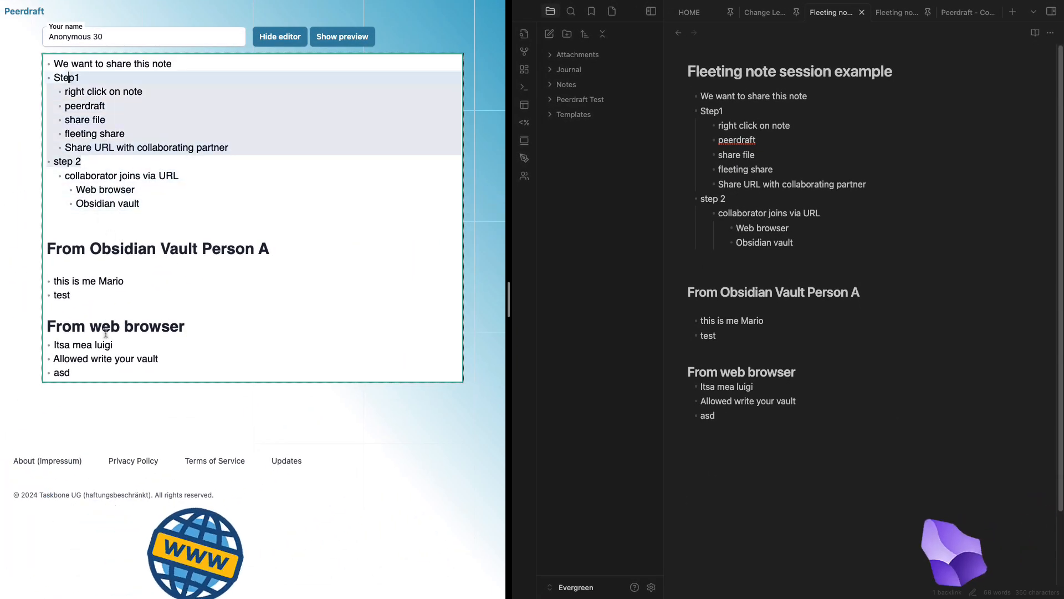
{"action": "left_click_drag", "start_coordinate": [105, 344], "coordinate": [105, 190]}
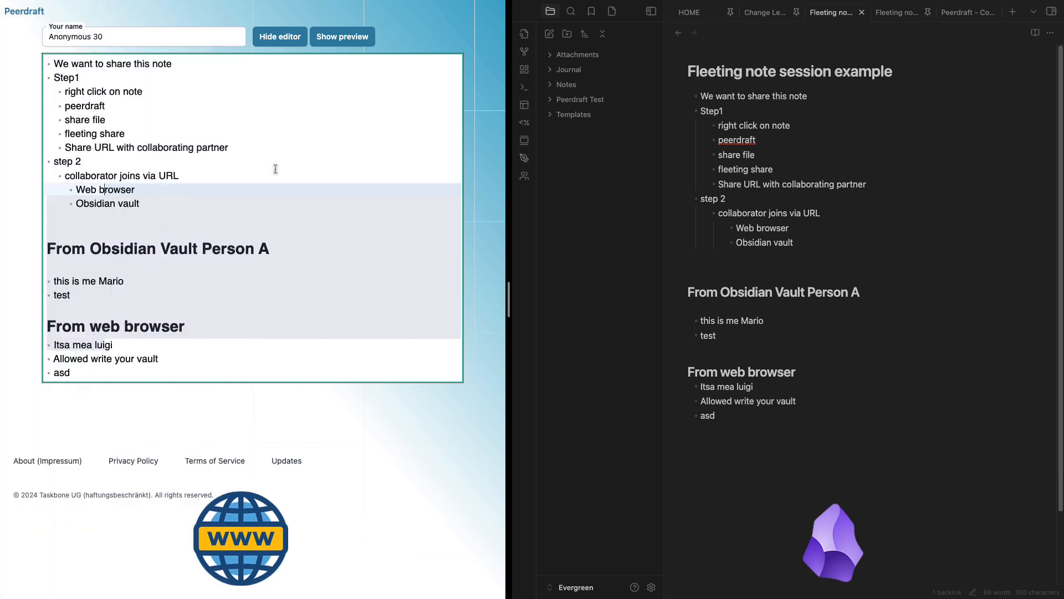
{"action": "left_click_drag", "start_coordinate": [111, 373], "coordinate": [39, 244]}
{"action": "left_click", "coordinate": [70, 229]}
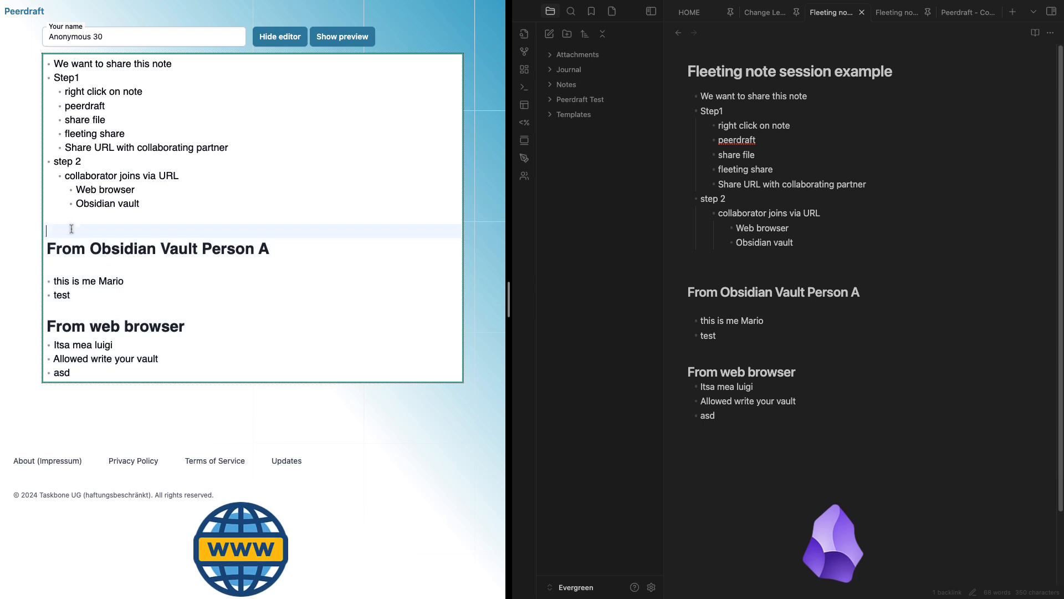
{"action": "left_click", "coordinate": [77, 218]}
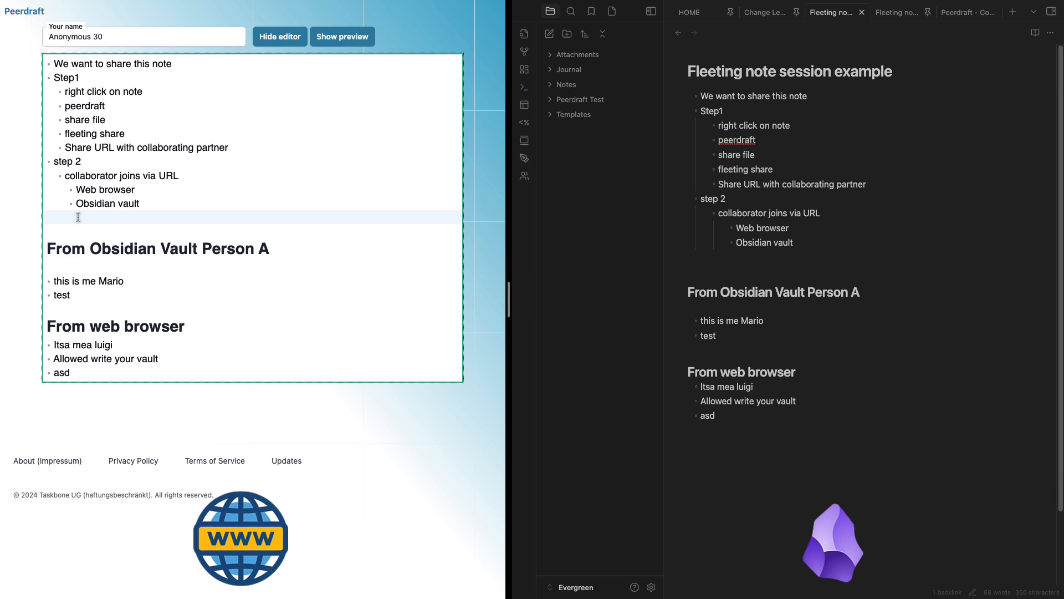
{"action": "left_click_drag", "start_coordinate": [159, 204], "coordinate": [62, 186]}
{"action": "left_click", "coordinate": [100, 216]}
{"action": "left_click", "coordinate": [98, 230]}
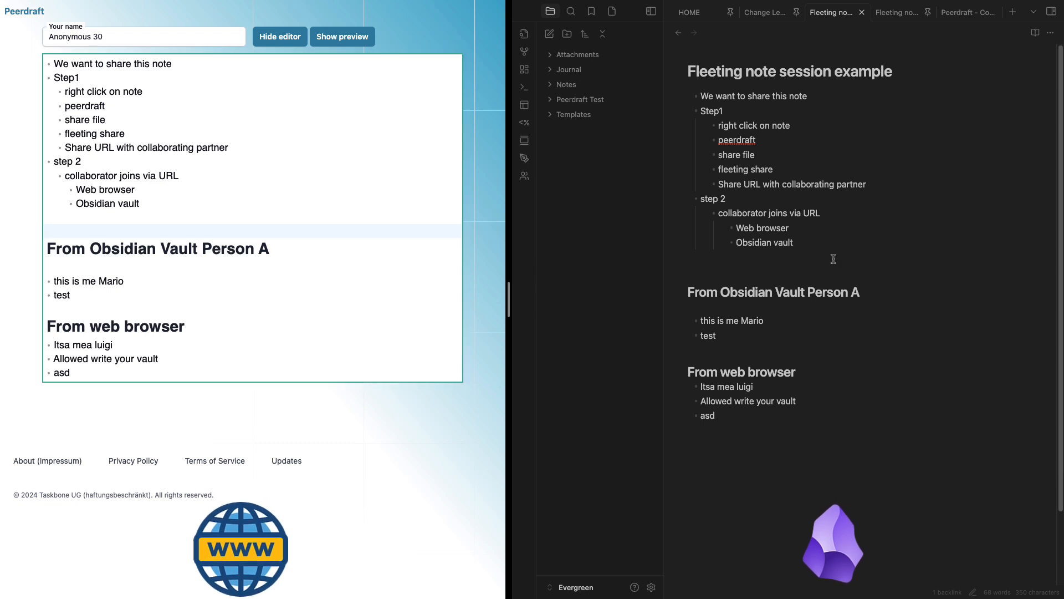
Open the shared note's tab menu and dismiss it without choosing an option
{"action": "right_click", "coordinate": [839, 20]}
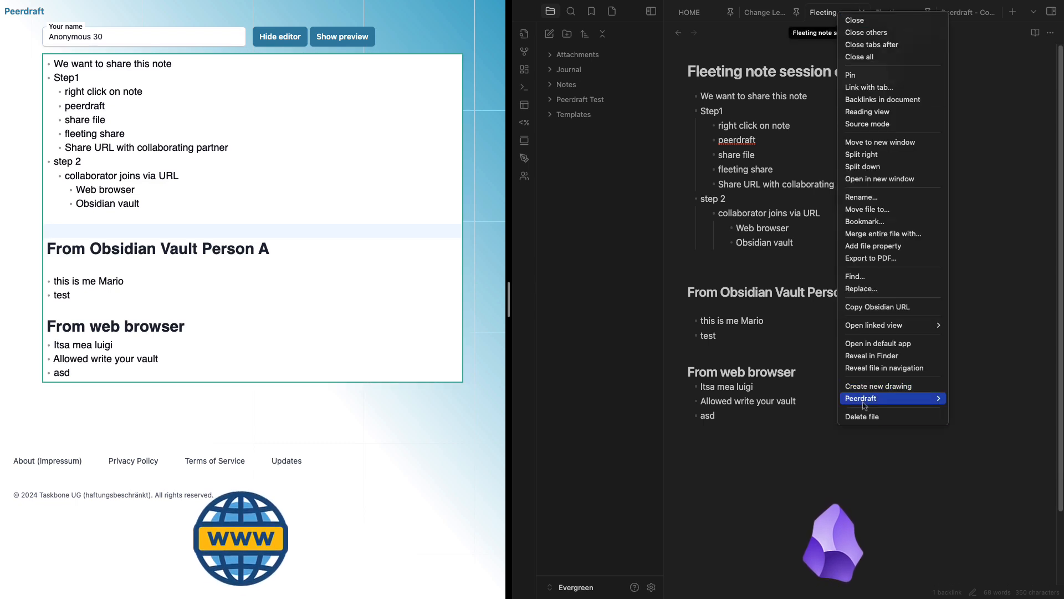
{"action": "left_click", "coordinate": [719, 258]}
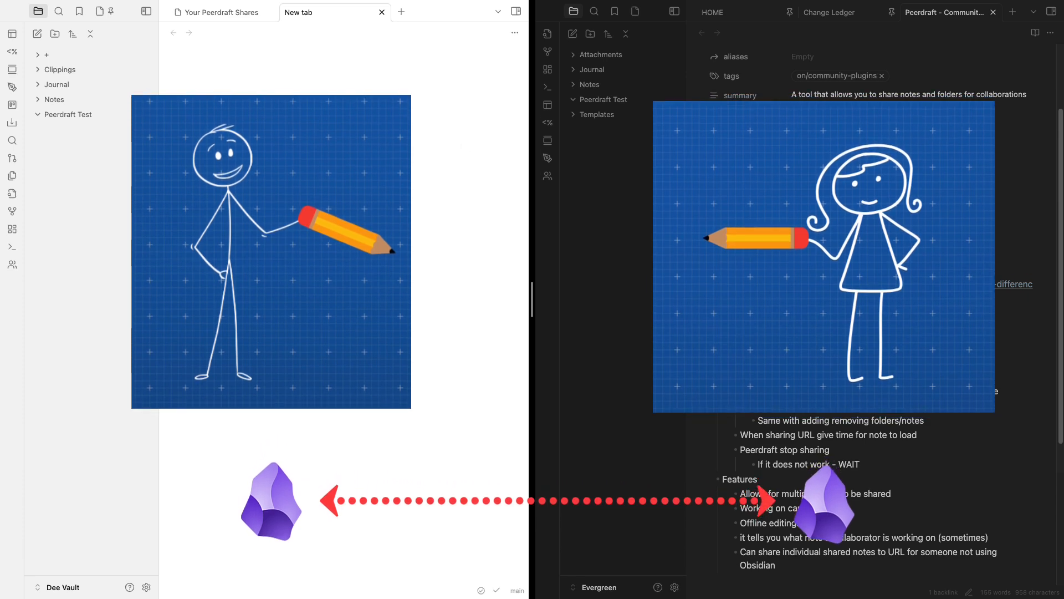
Create a note inside Peerdraft Test titled 'Person A's note shared with person B'
{"action": "left_click", "coordinate": [37, 116]}
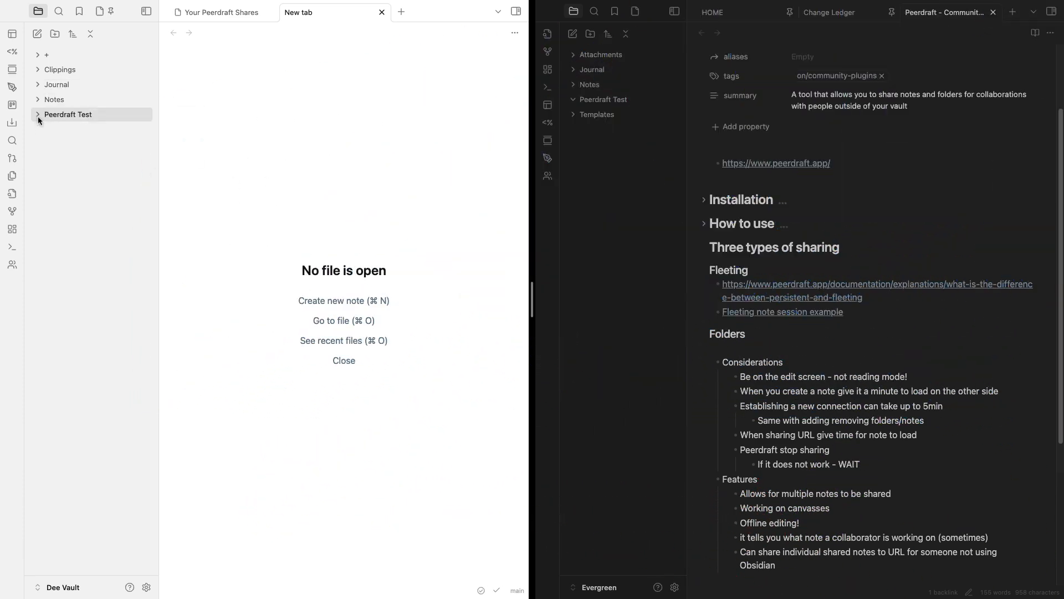
{"action": "left_click", "coordinate": [38, 116]}
{"action": "right_click", "coordinate": [68, 115]}
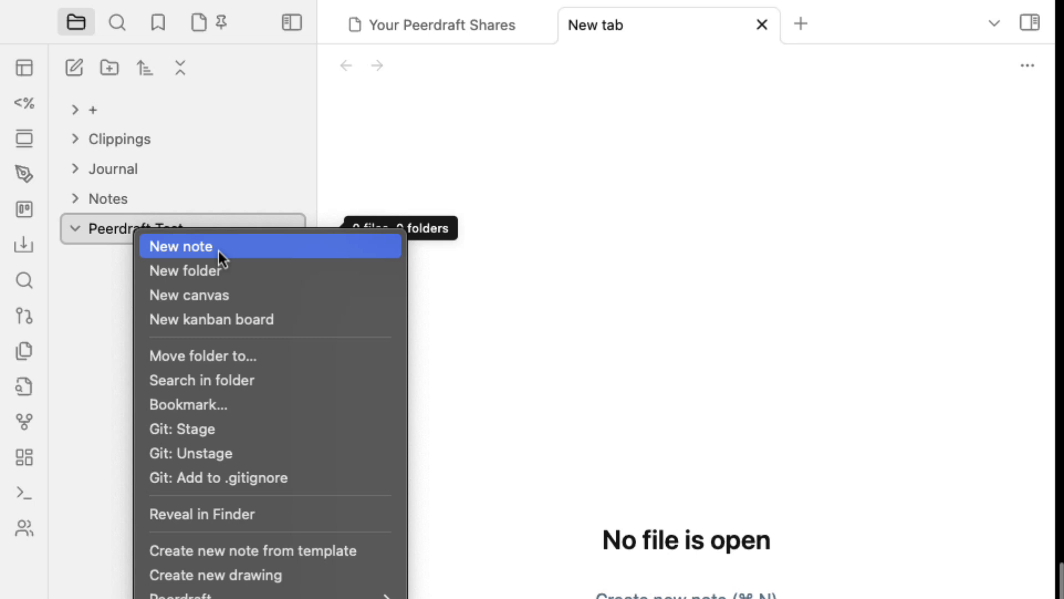
{"action": "left_click", "coordinate": [219, 250]}
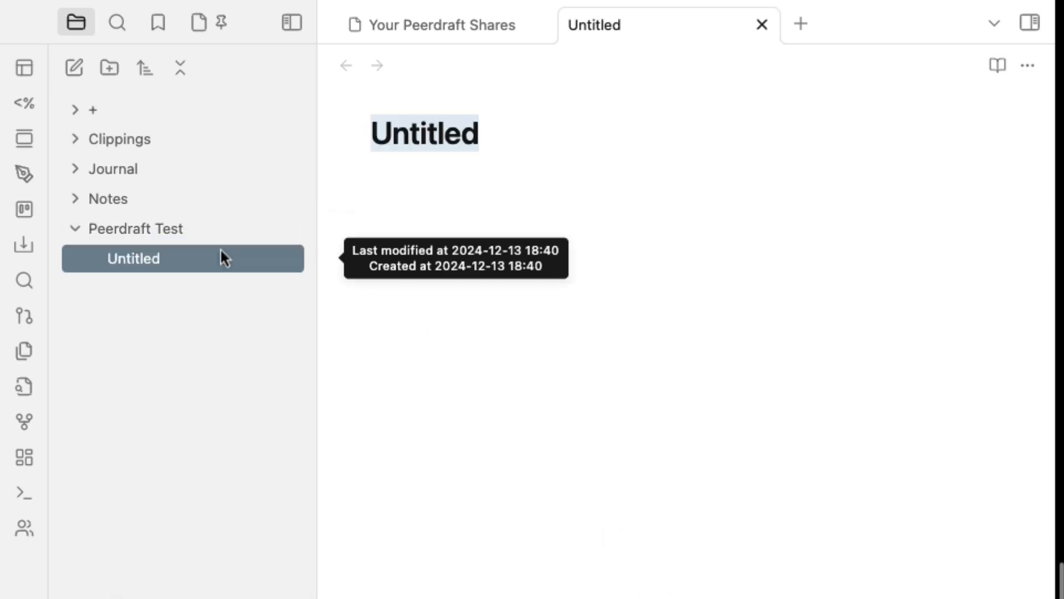
{"action": "type", "text": "Person "}
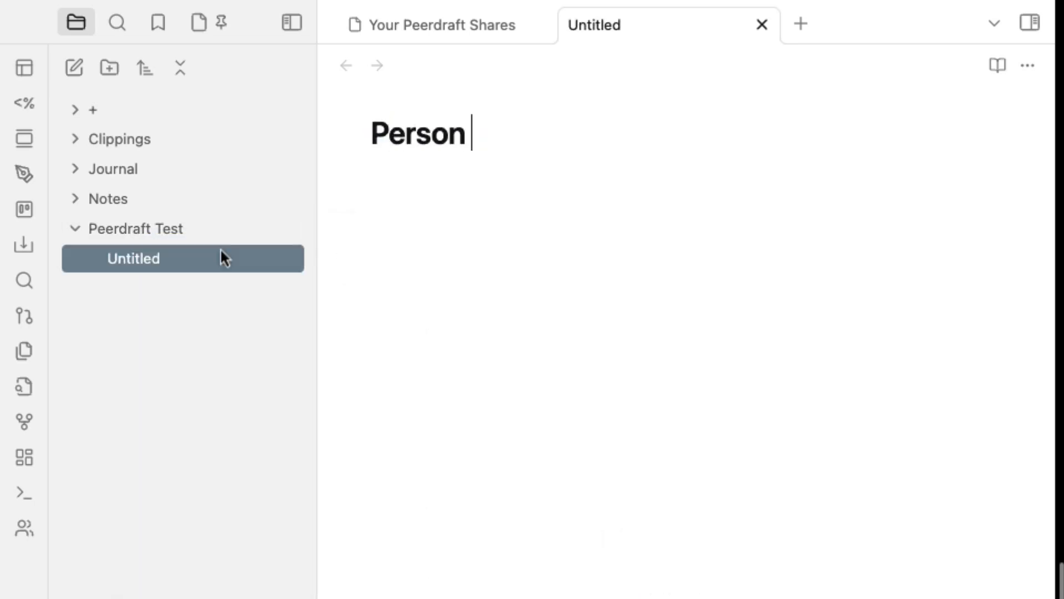
{"action": "type", "text": "A's note"}
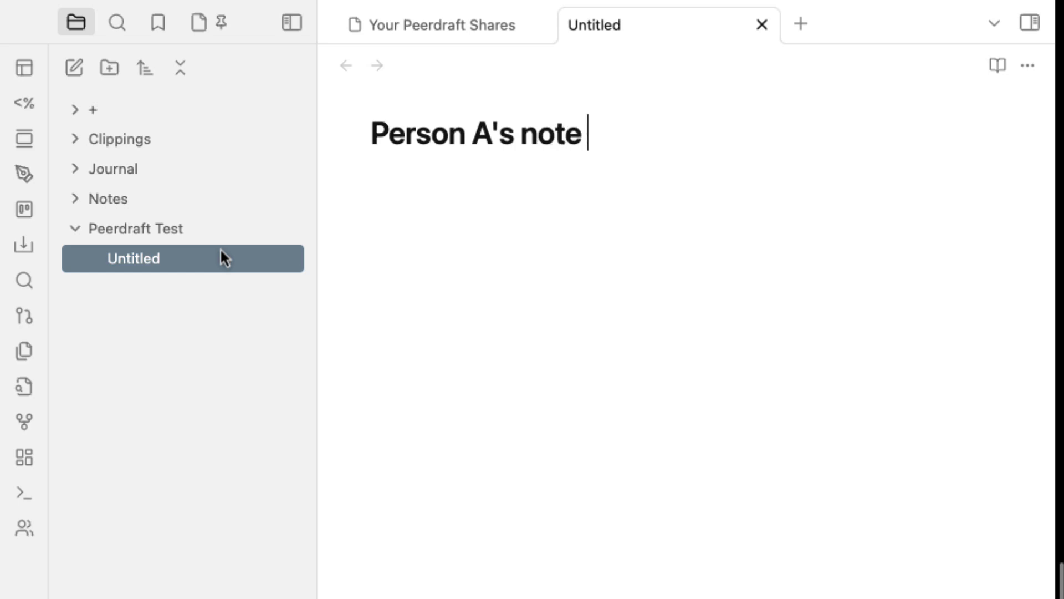
{"action": "type", "text": " shared with persojn"}
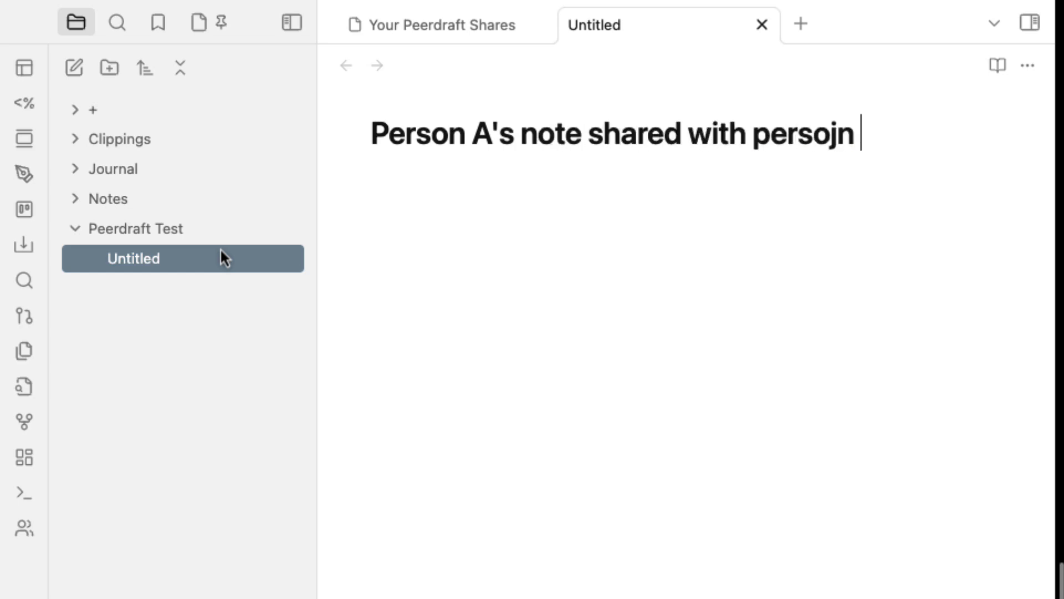
{"action": "key", "text": "BackSpace"}
{"action": "key", "text": "BackSpace"}
{"action": "key", "text": "BackSpace"}
{"action": "type", "text": "n B"}
{"action": "key", "text": "Return"}
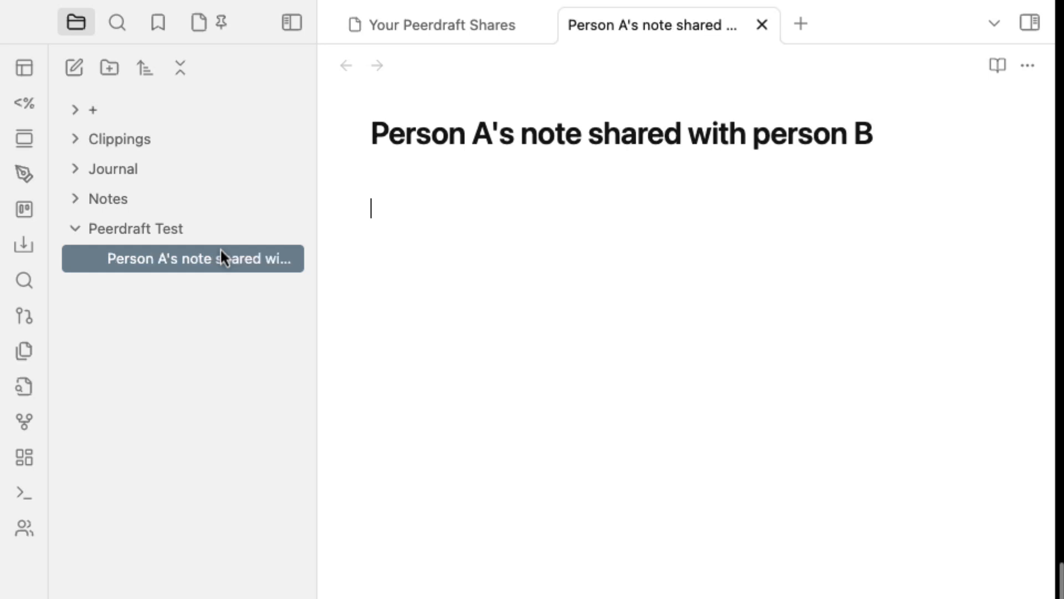
{"action": "left_click_drag", "start_coordinate": [396, 131], "coordinate": [867, 287]}
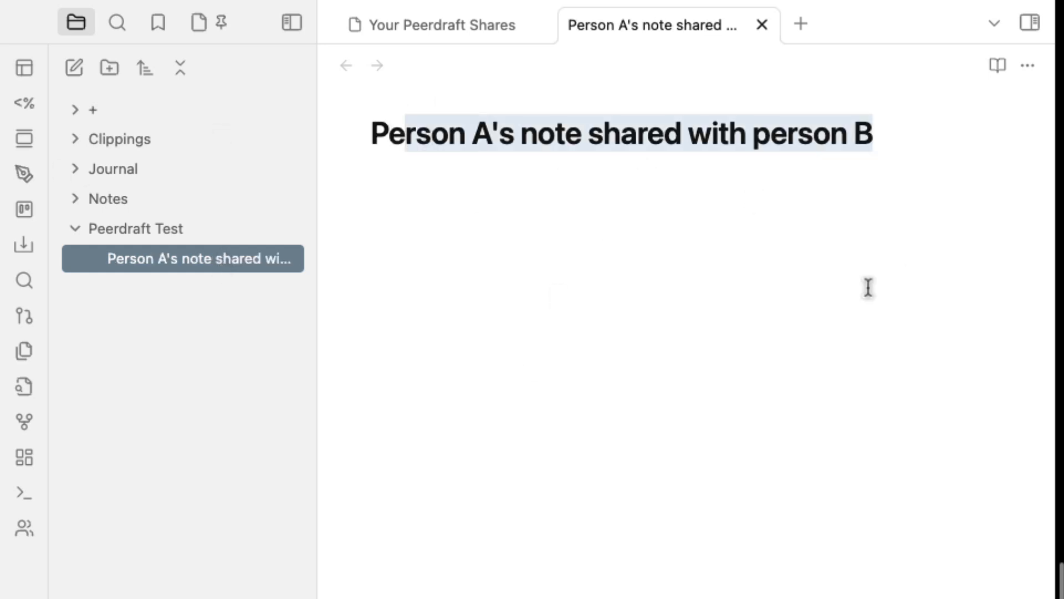
{"action": "left_click", "coordinate": [621, 300]}
{"action": "left_click_drag", "start_coordinate": [752, 136], "coordinate": [873, 136]}
Share Person A's note as a Peerdraft fleeting session, logging in with the e-mailed code
{"action": "right_click", "coordinate": [417, 21]}
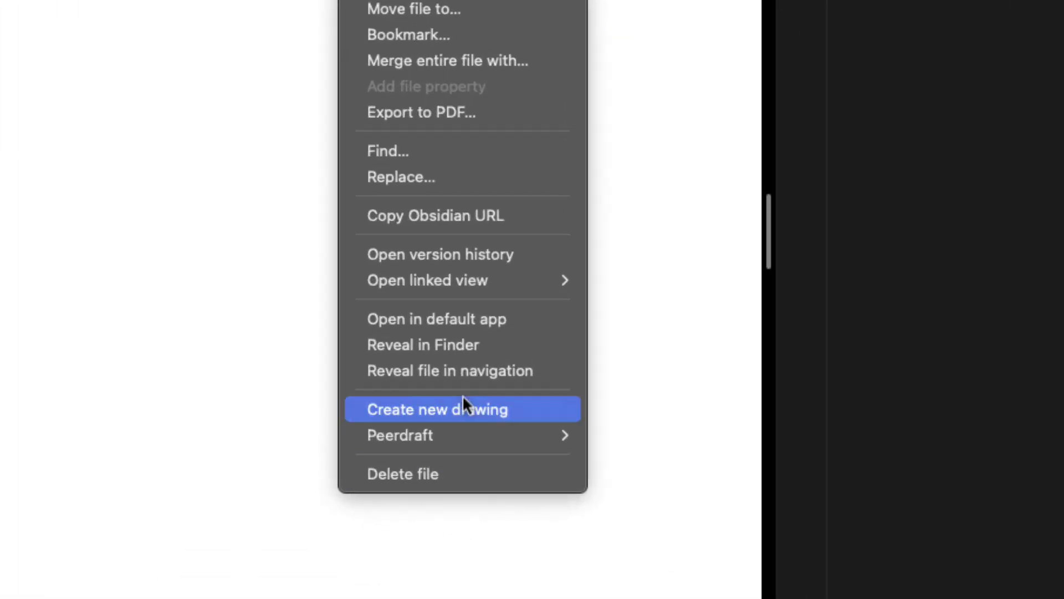
{"action": "mouse_move", "coordinate": [495, 500]}
{"action": "left_click", "coordinate": [599, 499]}
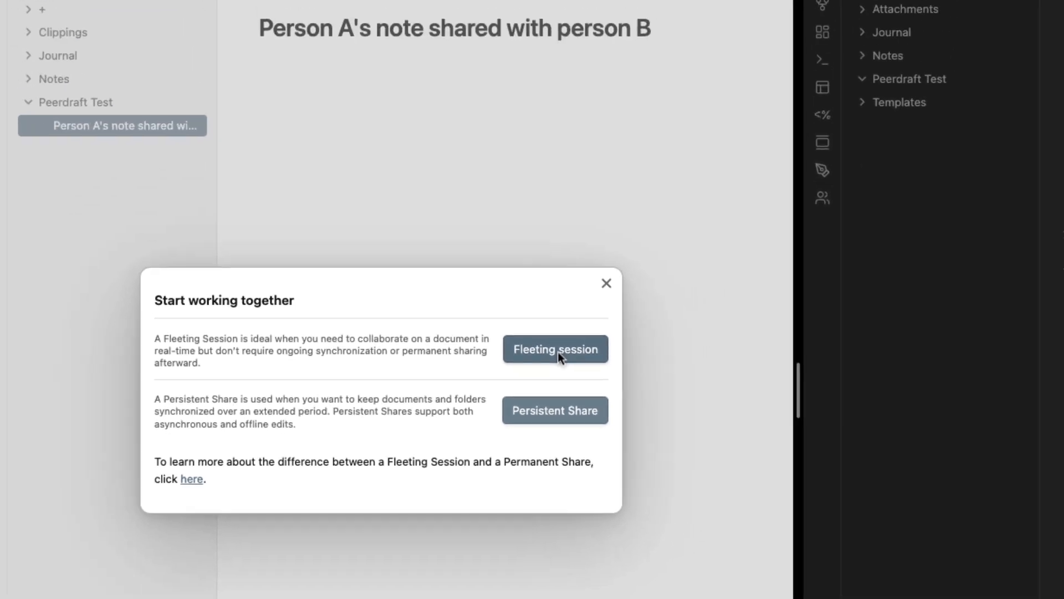
{"action": "left_click", "coordinate": [546, 397]}
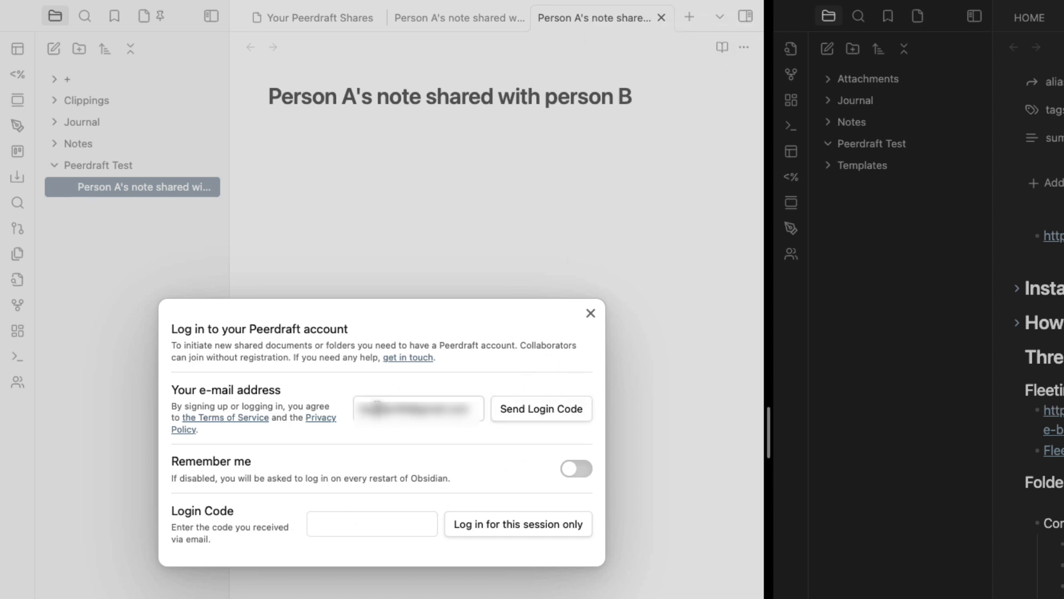
{"action": "left_click", "coordinate": [543, 417]}
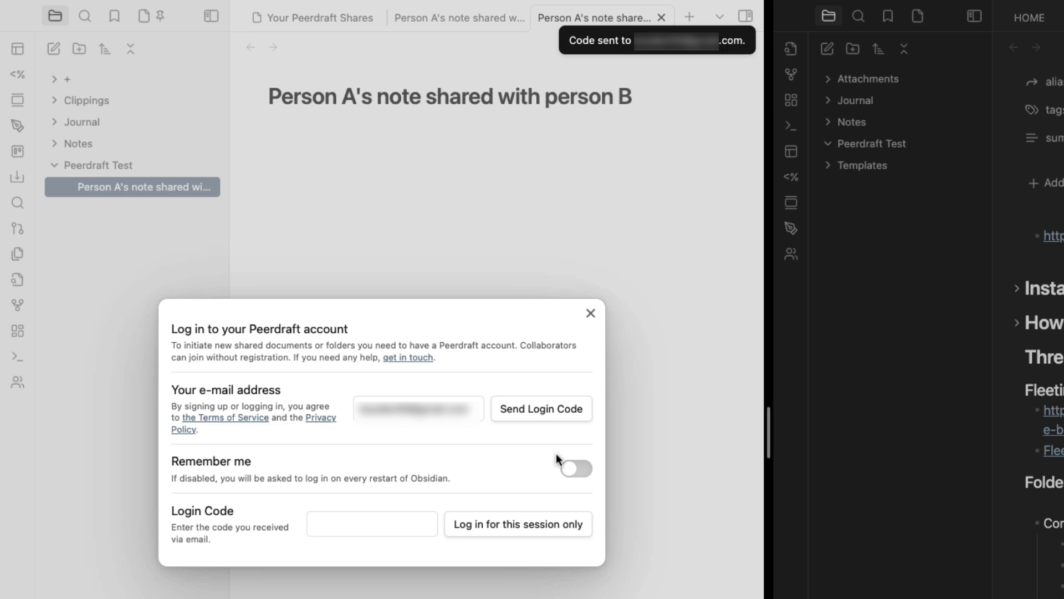
{"action": "left_click", "coordinate": [380, 524]}
{"action": "key", "text": "super+v"}
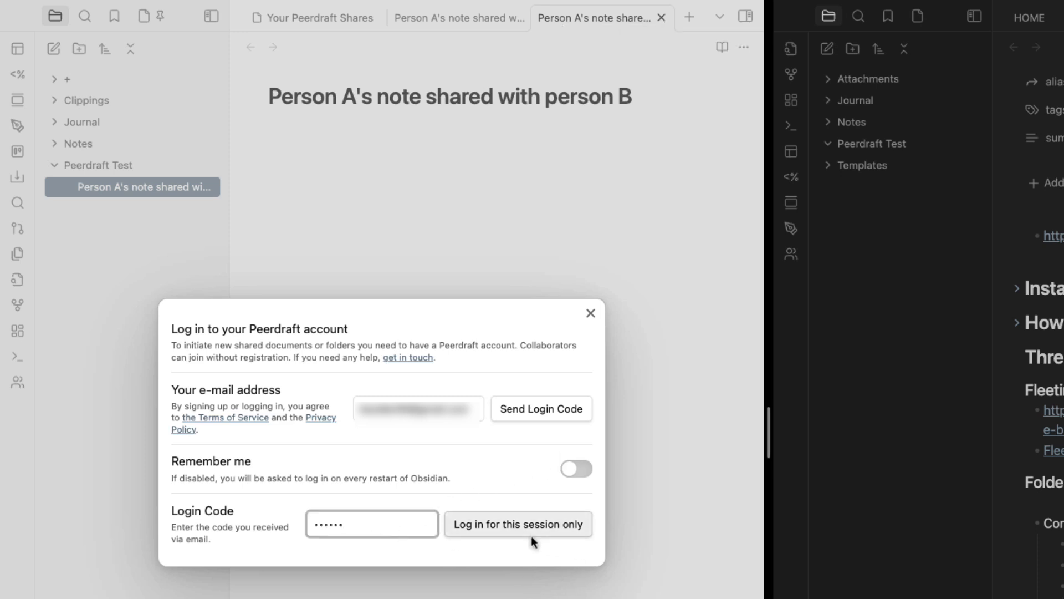
{"action": "left_click", "coordinate": [510, 527]}
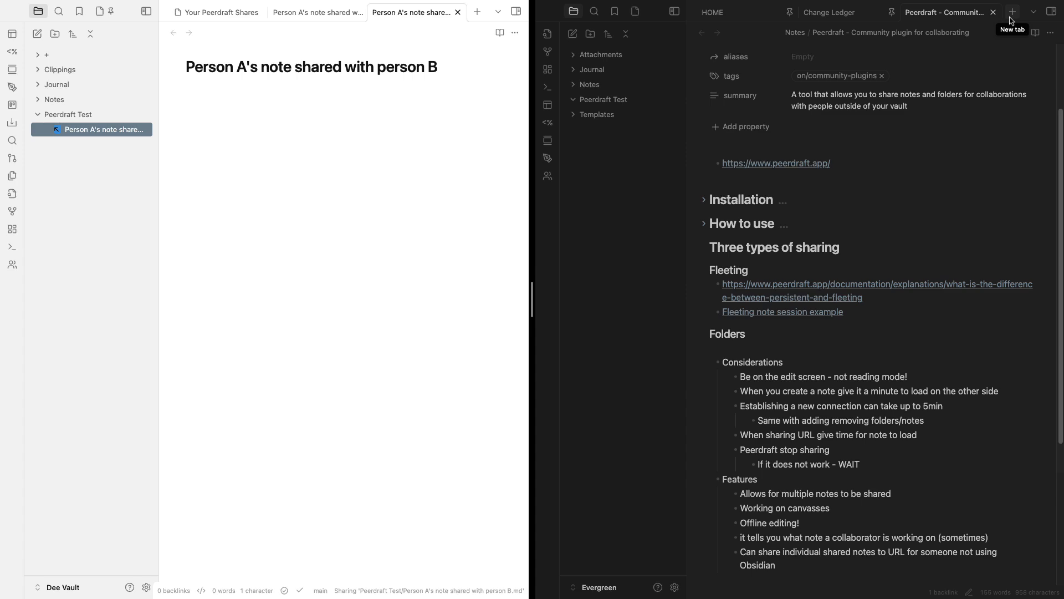
Type a '## Person A's notes' heading and a '- bla bla bla' bullet in the note body
{"action": "left_click", "coordinate": [202, 105]}
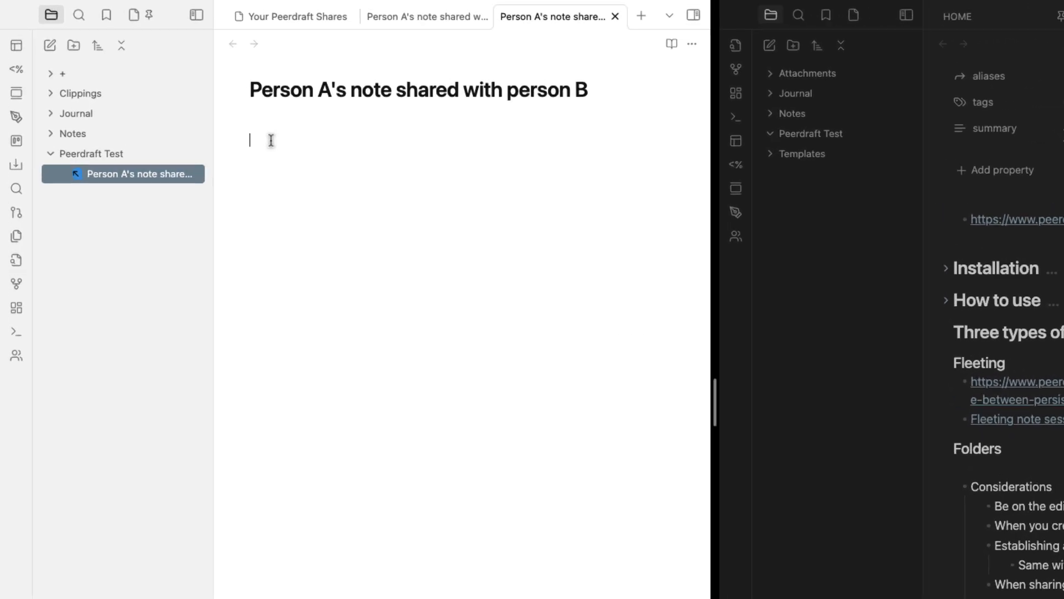
{"action": "type", "text": "## PEr"}
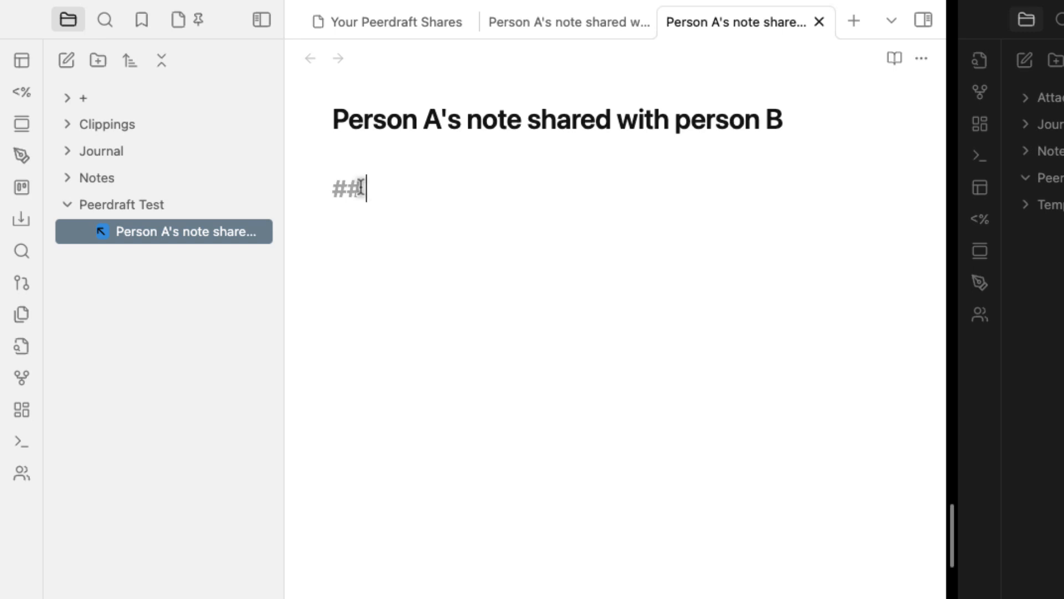
{"action": "key", "text": "BackSpace"}
{"action": "key", "text": "BackSpace"}
{"action": "type", "text": "erson A"}
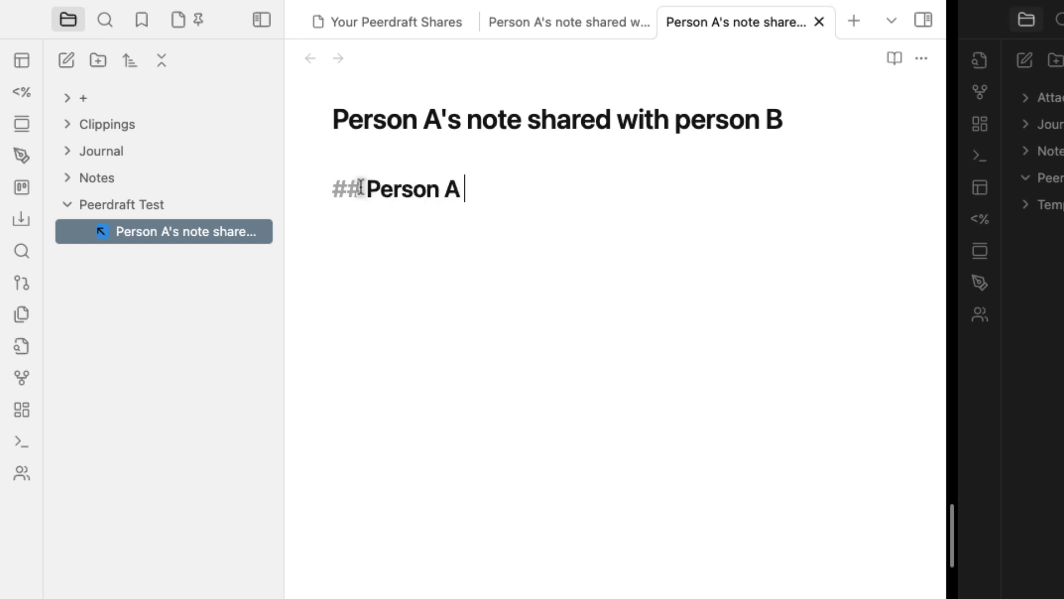
{"action": "type", "text": "'s notes"}
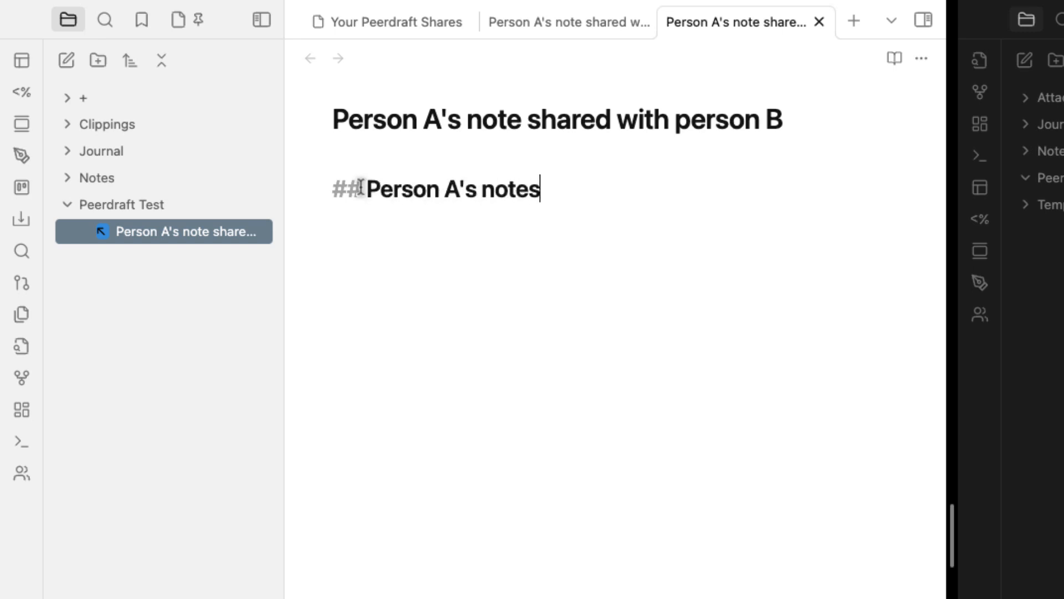
{"action": "key", "text": "Return"}
{"action": "type", "text": "- bla bla bla"}
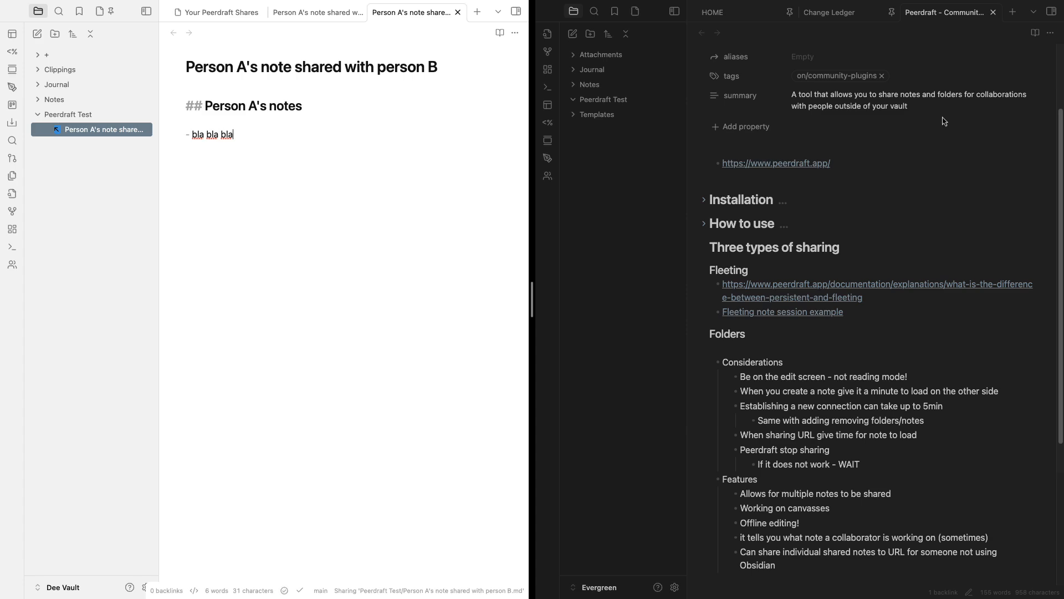
{"action": "key", "text": "super+p"}
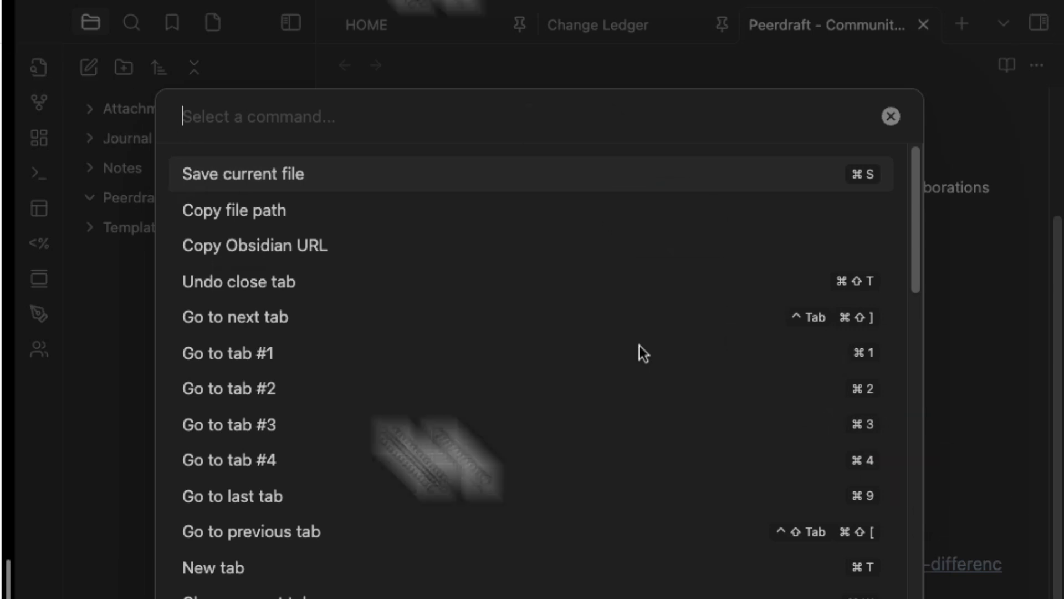
Run 'Peerdraft: Join session and add document from someone else' with the pasted share link
{"action": "type", "text": "peer"}
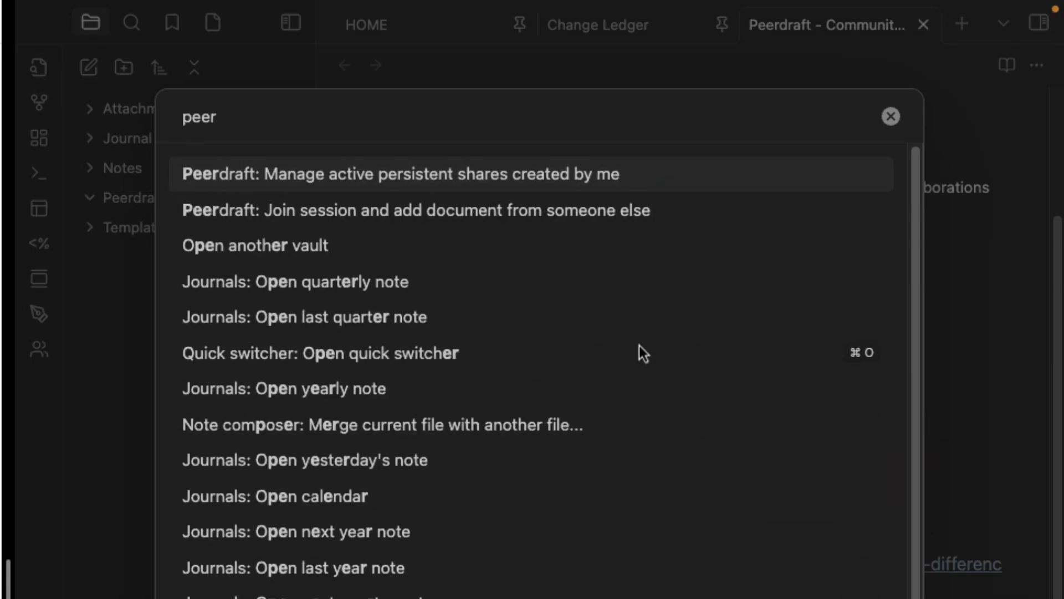
{"action": "type", "text": "d"}
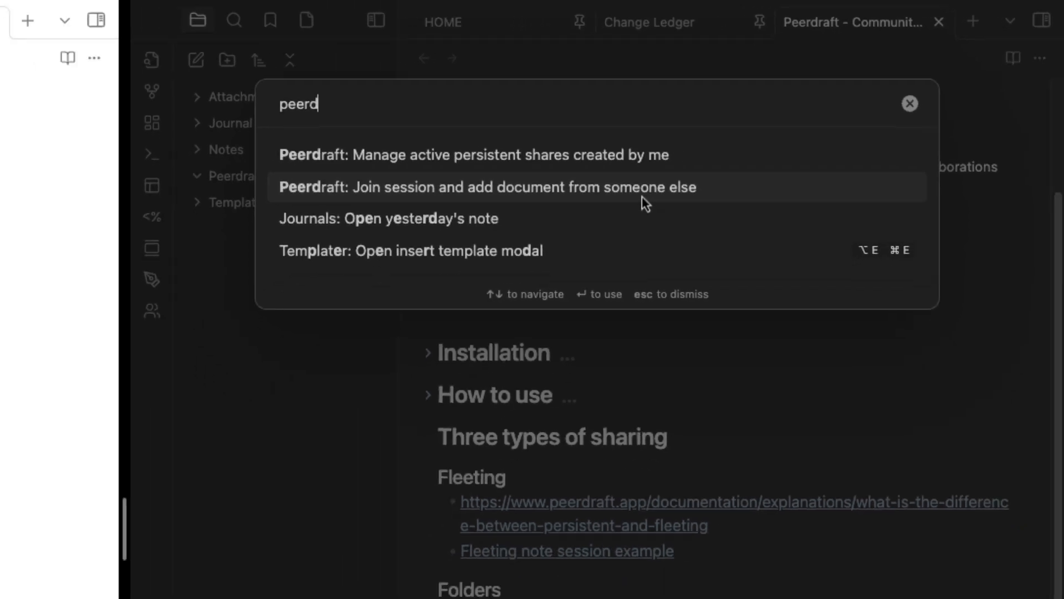
{"action": "left_click", "coordinate": [591, 221]}
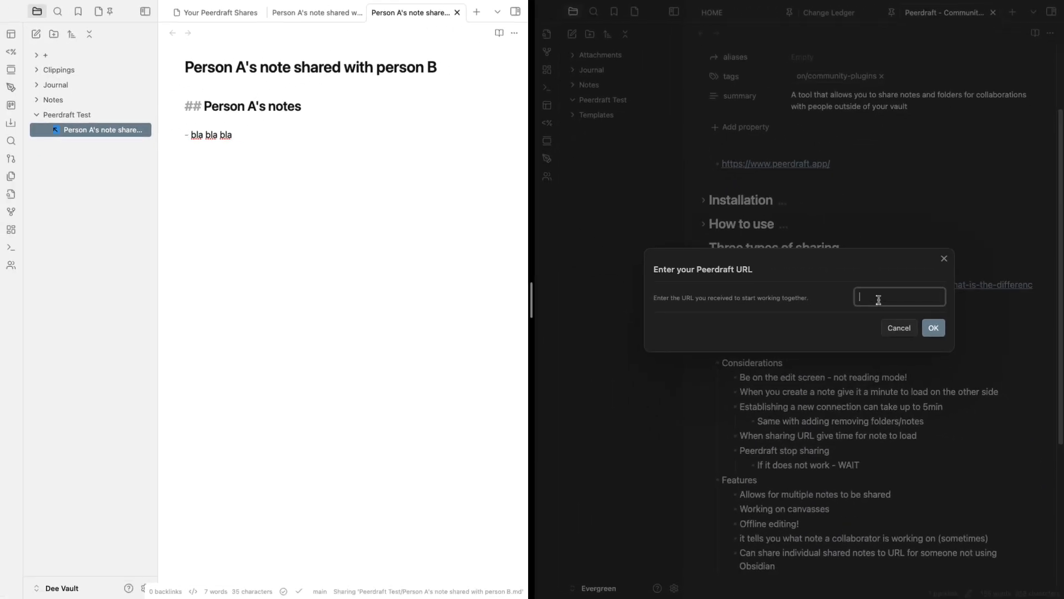
{"action": "key", "text": "ctrl+v"}
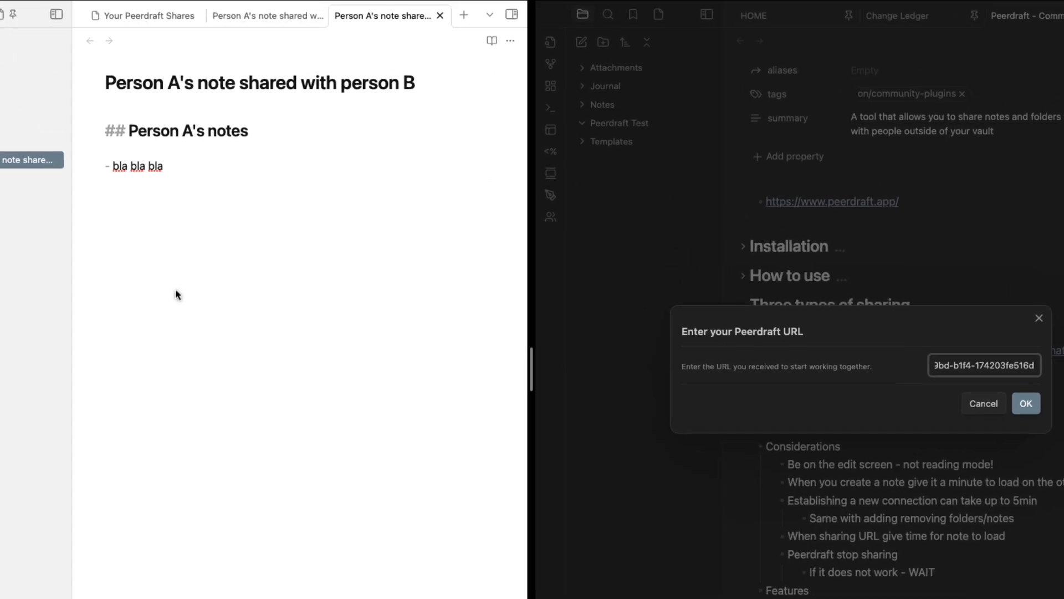
{"action": "left_click", "coordinate": [337, 377]}
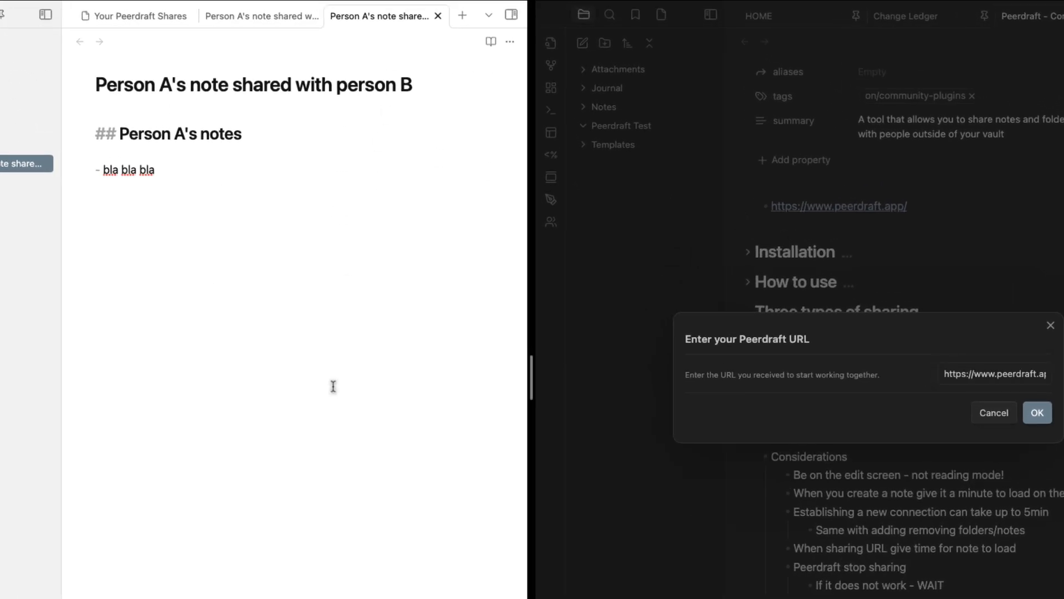
{"action": "right_click", "coordinate": [354, 17]}
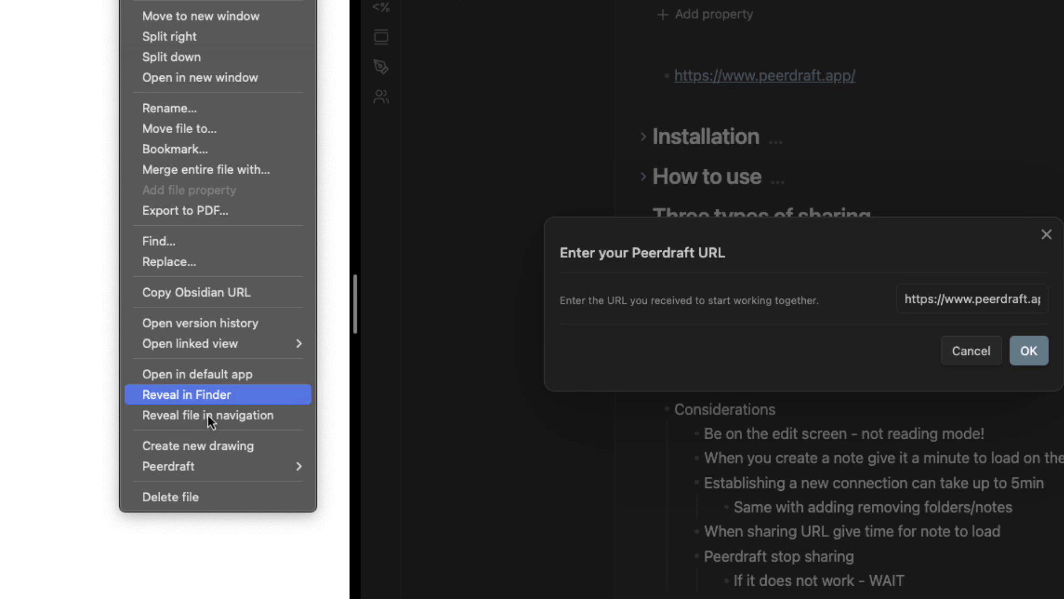
{"action": "mouse_move", "coordinate": [200, 466]}
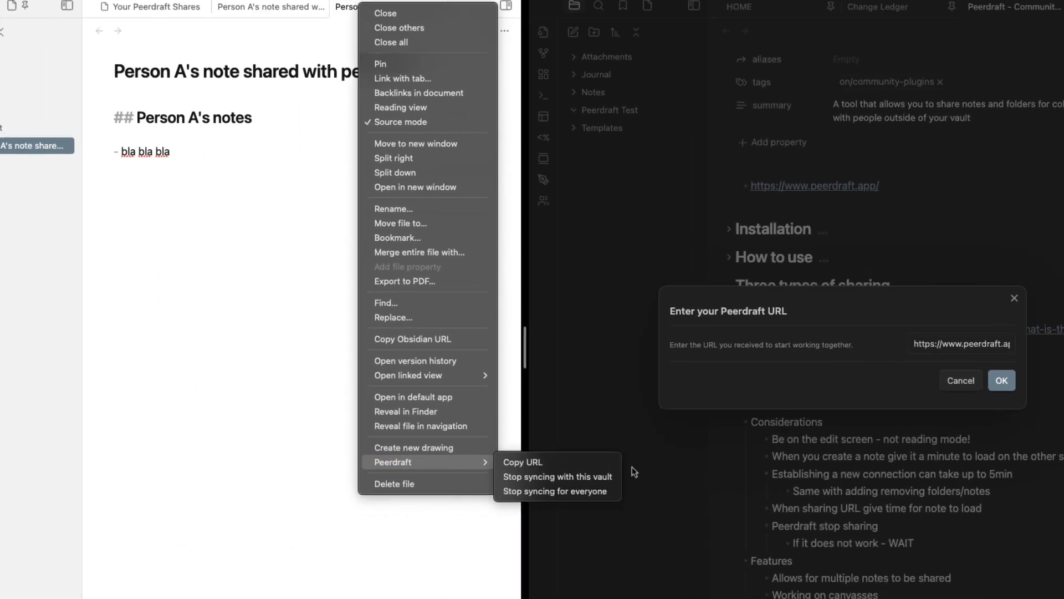
{"action": "left_click", "coordinate": [999, 384]}
{"action": "left_click", "coordinate": [999, 383]}
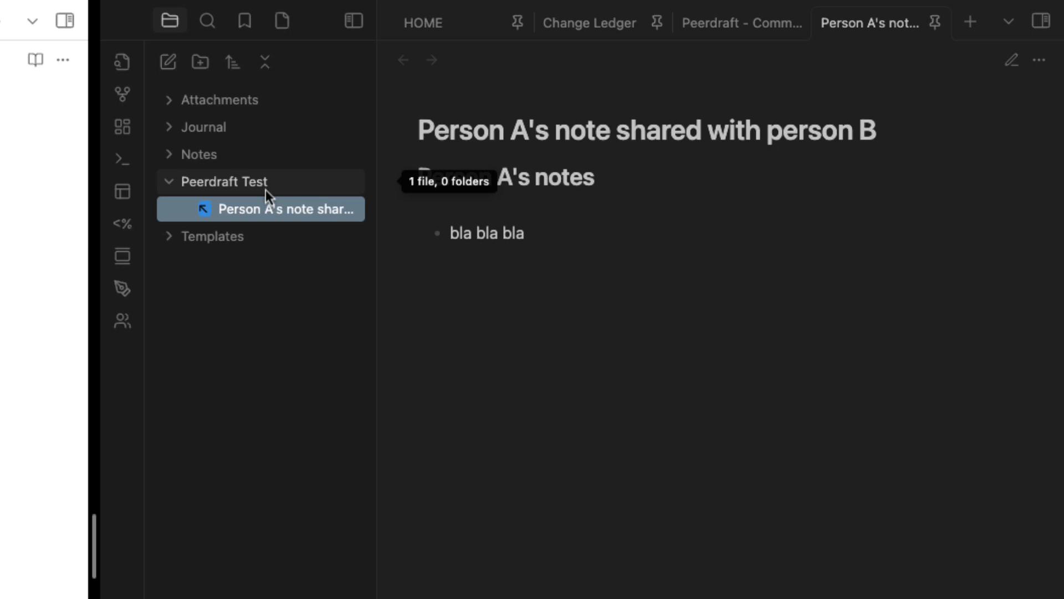
{"action": "left_click", "coordinate": [674, 587]}
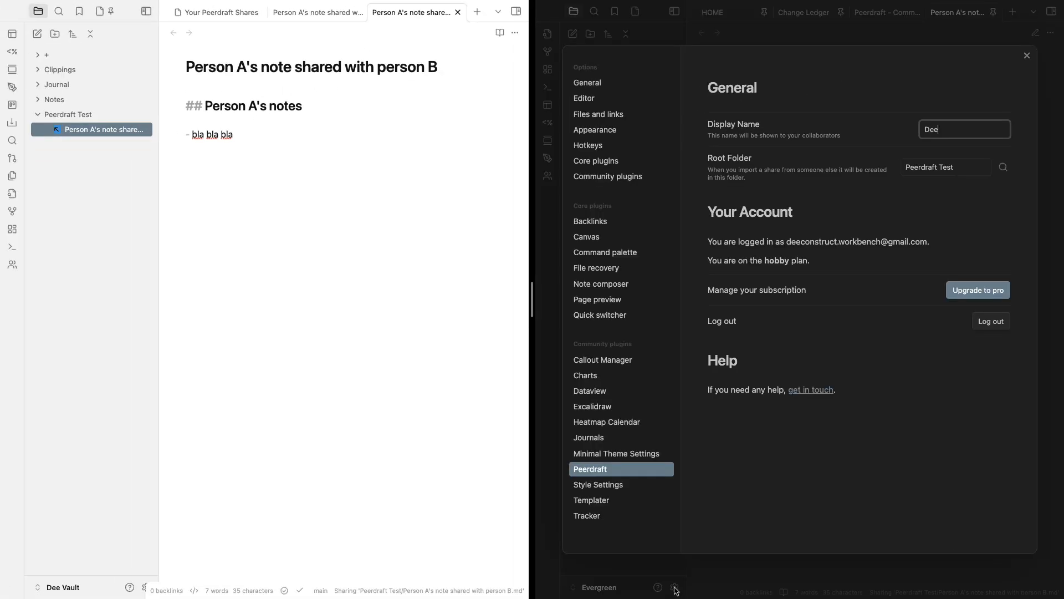
{"action": "left_click", "coordinate": [595, 469]}
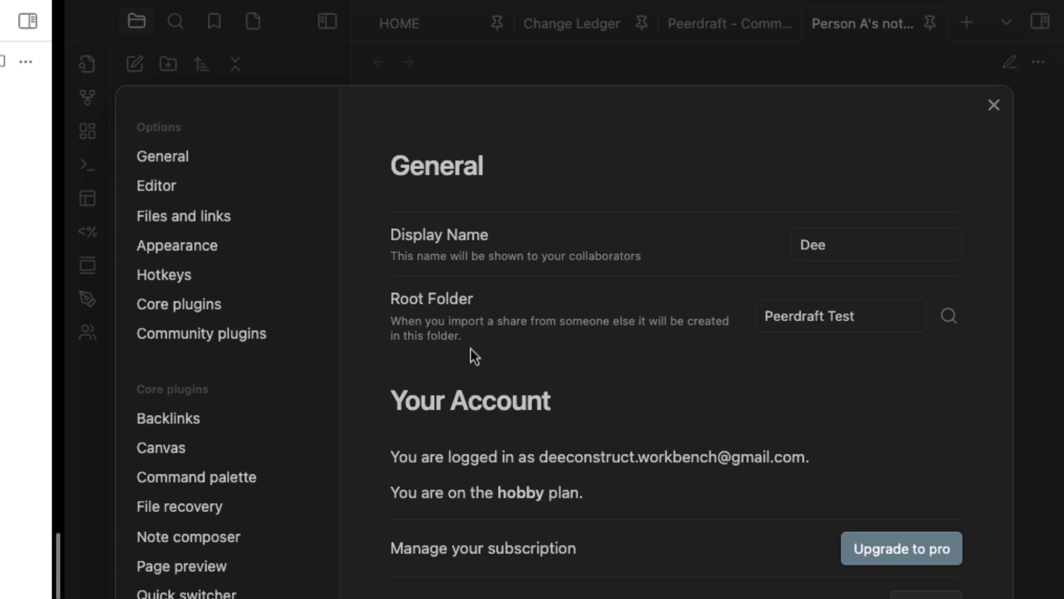
{"action": "left_click", "coordinate": [895, 320]}
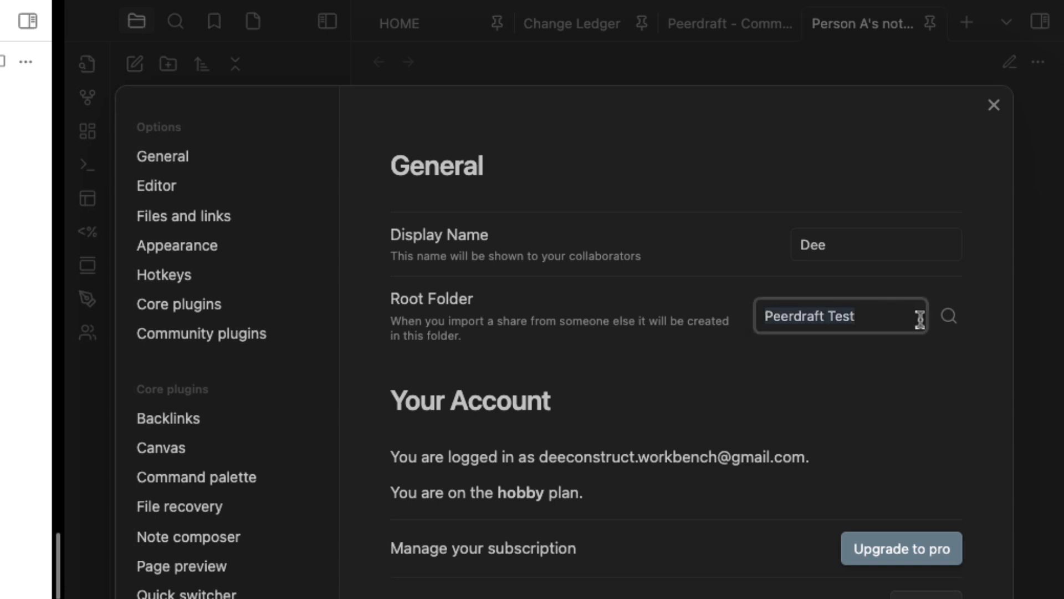
{"action": "left_click", "coordinate": [900, 317]}
{"action": "left_click_drag", "start_coordinate": [900, 317], "coordinate": [643, 316]}
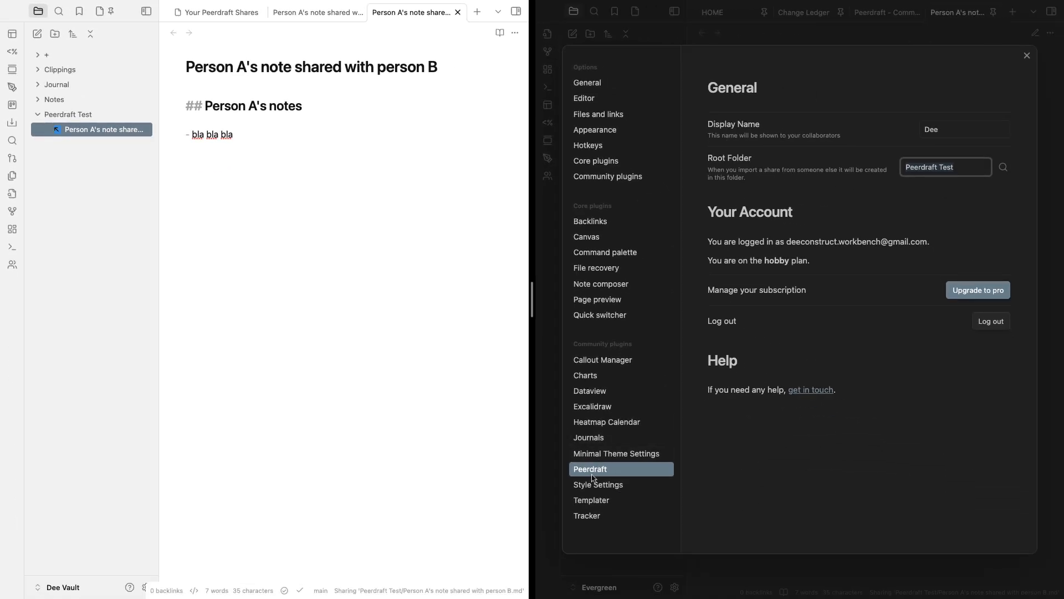
{"action": "left_click", "coordinate": [979, 195]}
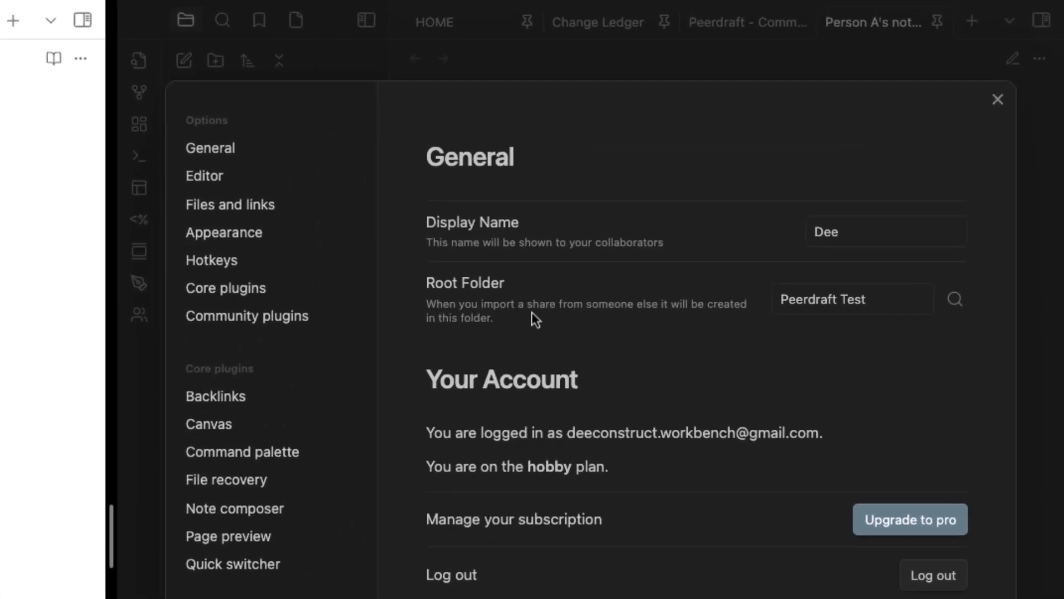
{"action": "left_click_drag", "start_coordinate": [893, 304], "coordinate": [767, 304]}
{"action": "left_click", "coordinate": [997, 93]}
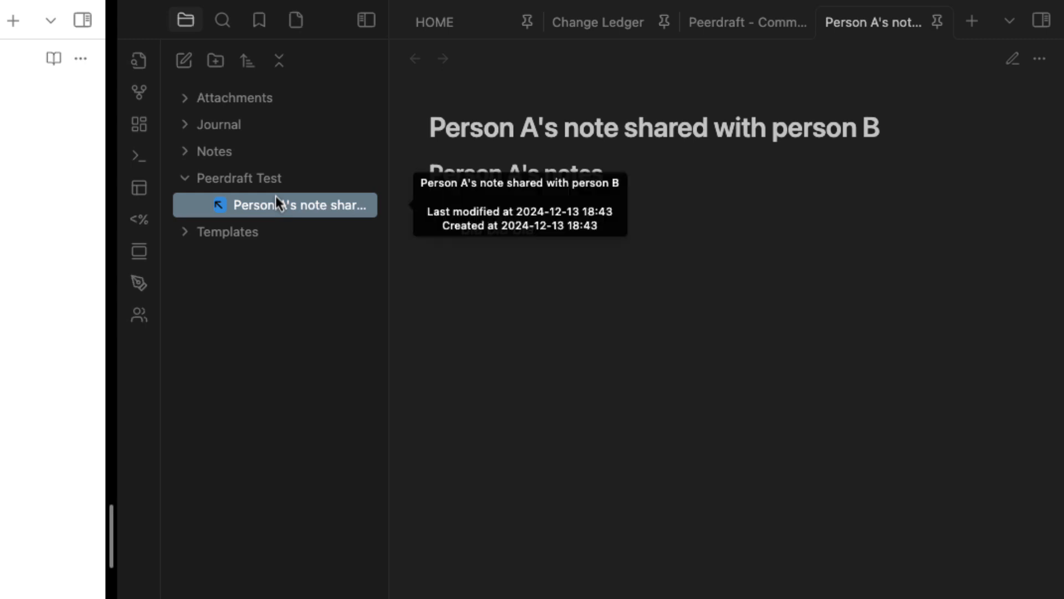
Switch the shared note to editing view in the second vault
{"action": "left_click", "coordinate": [479, 126]}
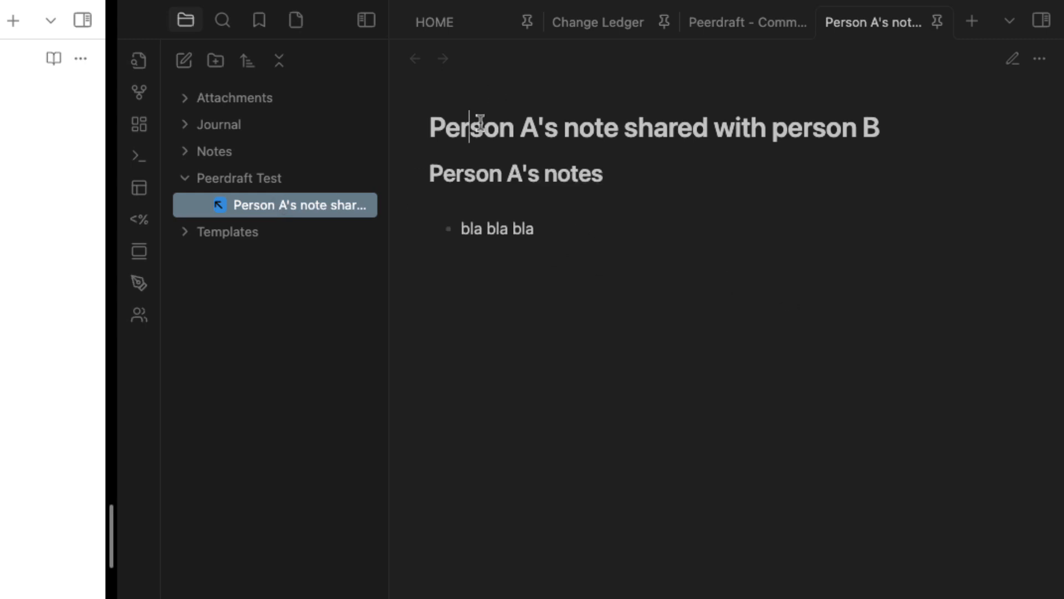
{"action": "left_click_drag", "start_coordinate": [480, 123], "coordinate": [783, 121]}
{"action": "left_click", "coordinate": [608, 259]}
{"action": "key", "text": "super+e"}
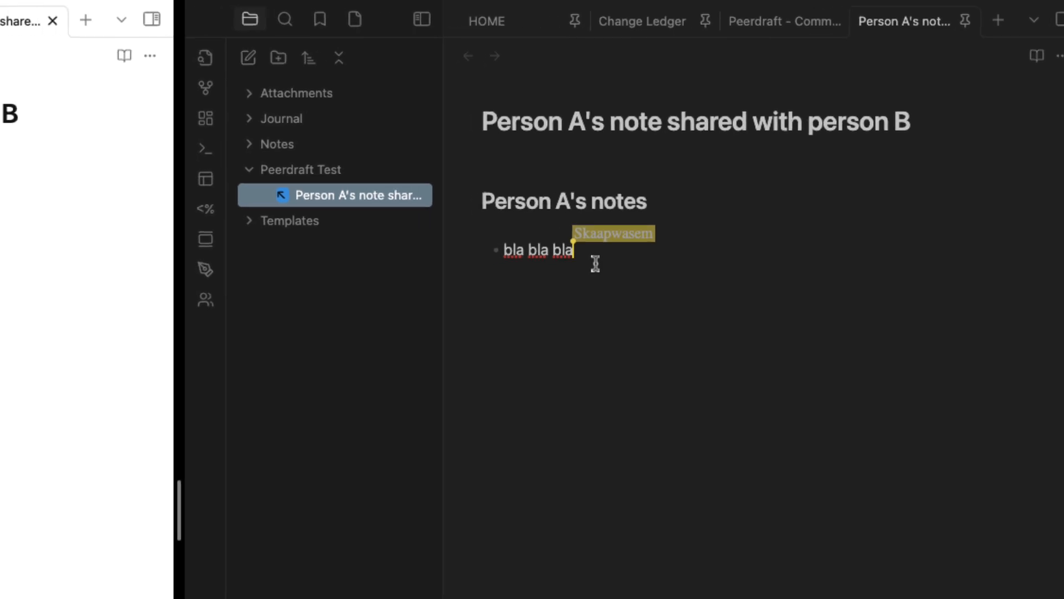
Add a '## Person B's notes' heading with a '- typing' bullet below bla bla bla
{"action": "key", "text": "Return"}
{"action": "key", "text": "Return"}
{"action": "type", "text": "##"}
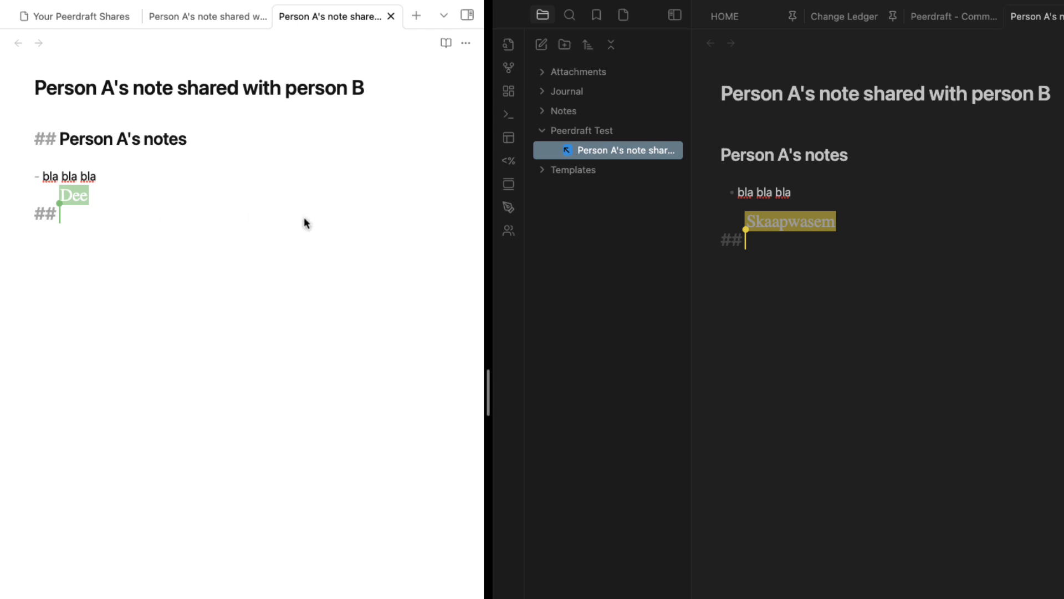
{"action": "left_click", "coordinate": [111, 176]}
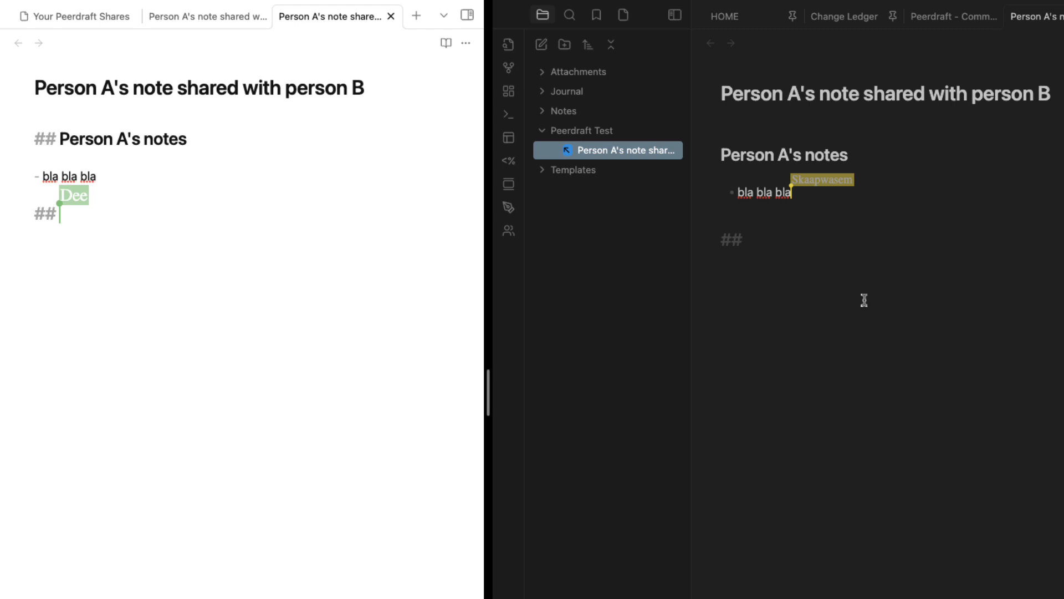
{"action": "left_click_drag", "start_coordinate": [742, 150], "coordinate": [922, 159]}
{"action": "left_click", "coordinate": [789, 240]}
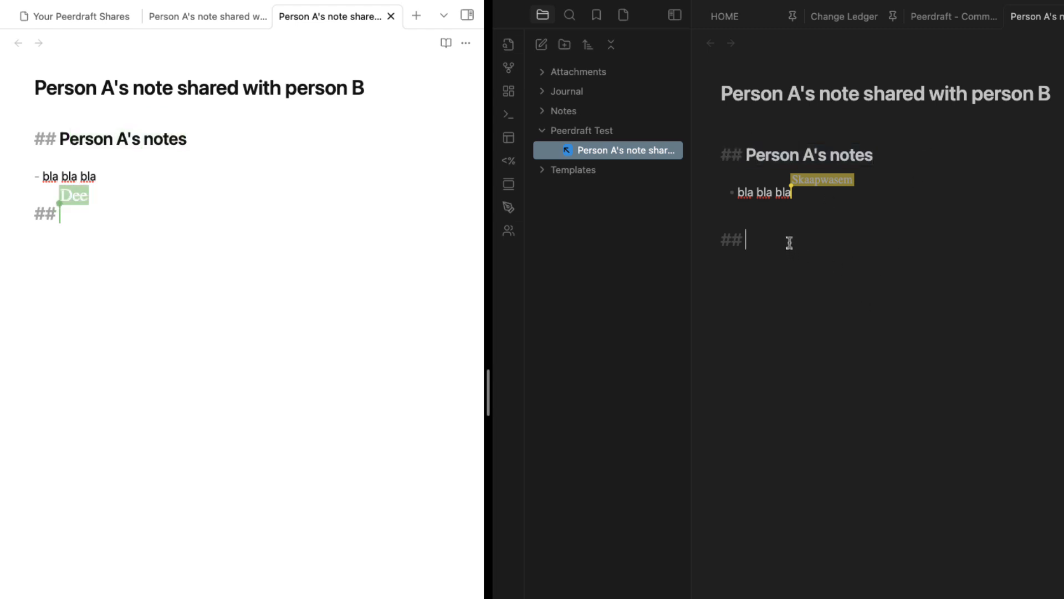
{"action": "type", "text": "Person"}
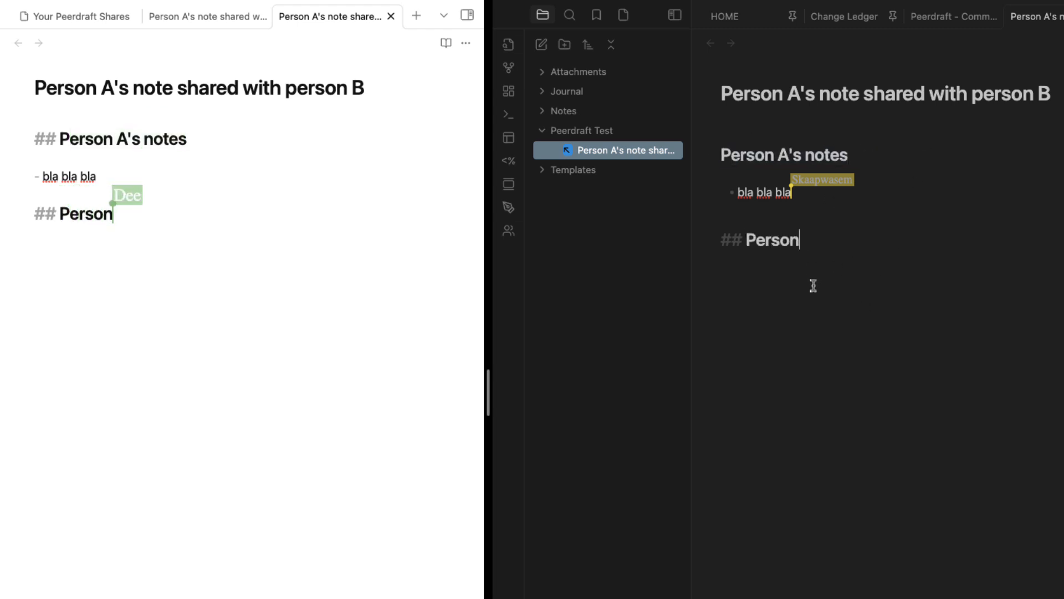
{"action": "type", "text": " B's notes"}
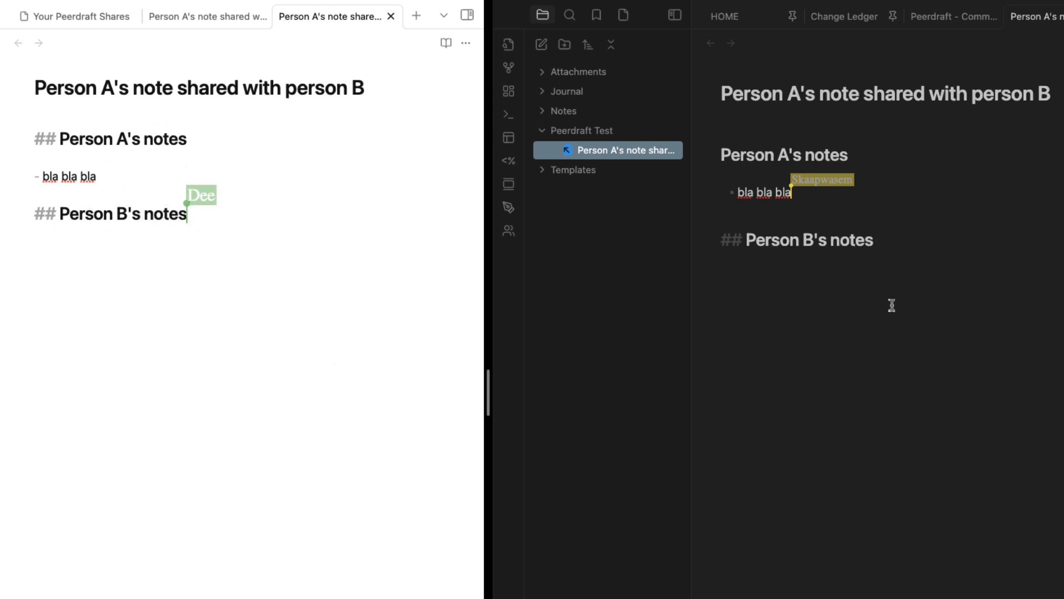
{"action": "key", "text": "Return"}
{"action": "type", "text": "- typing"}
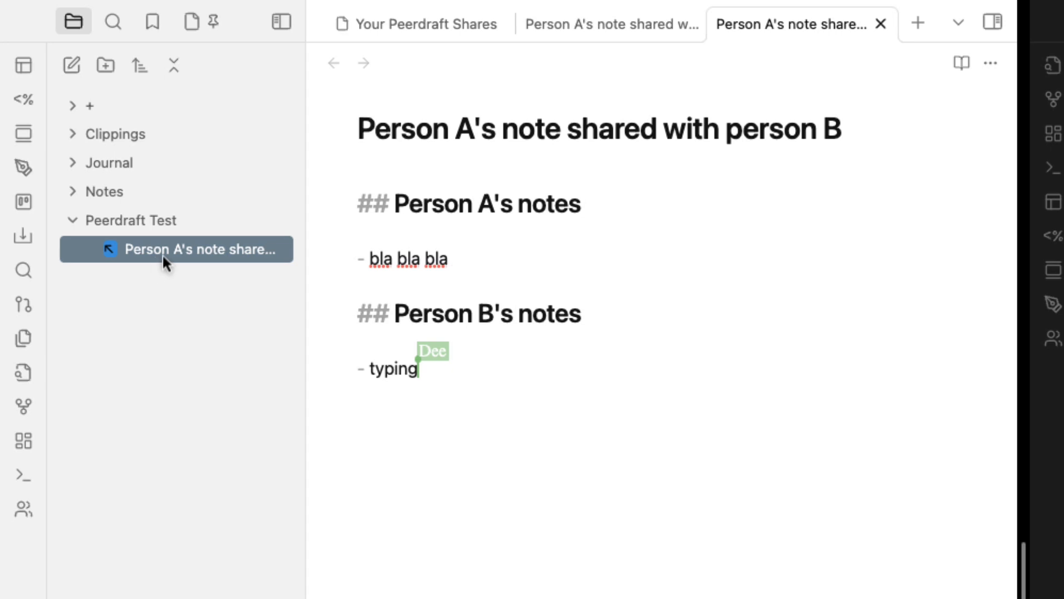
Stop sharing Person A's note for everyone, confirming with YES
{"action": "right_click", "coordinate": [162, 254]}
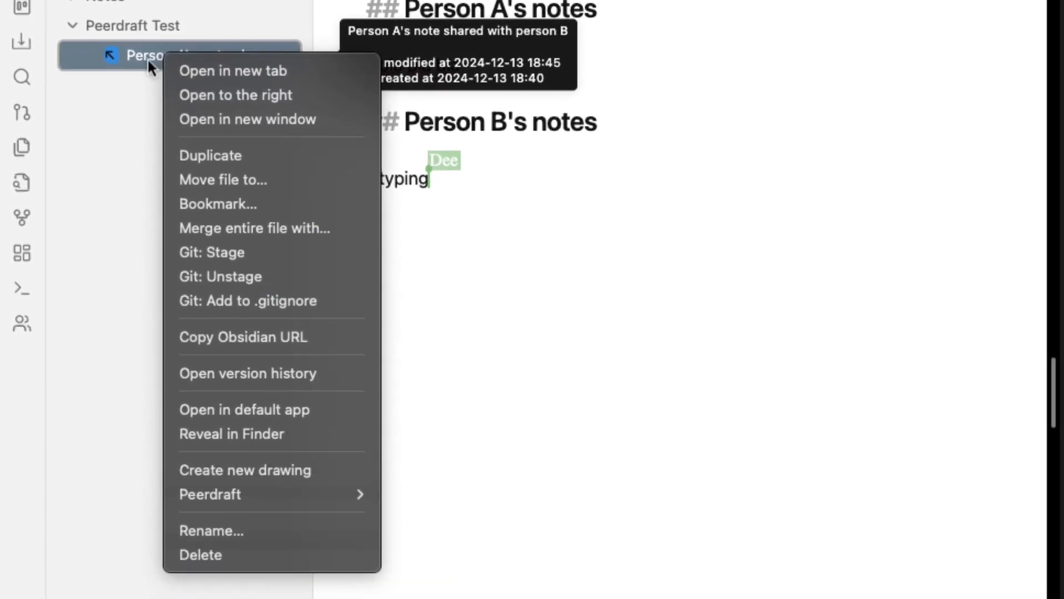
{"action": "mouse_move", "coordinate": [326, 501]}
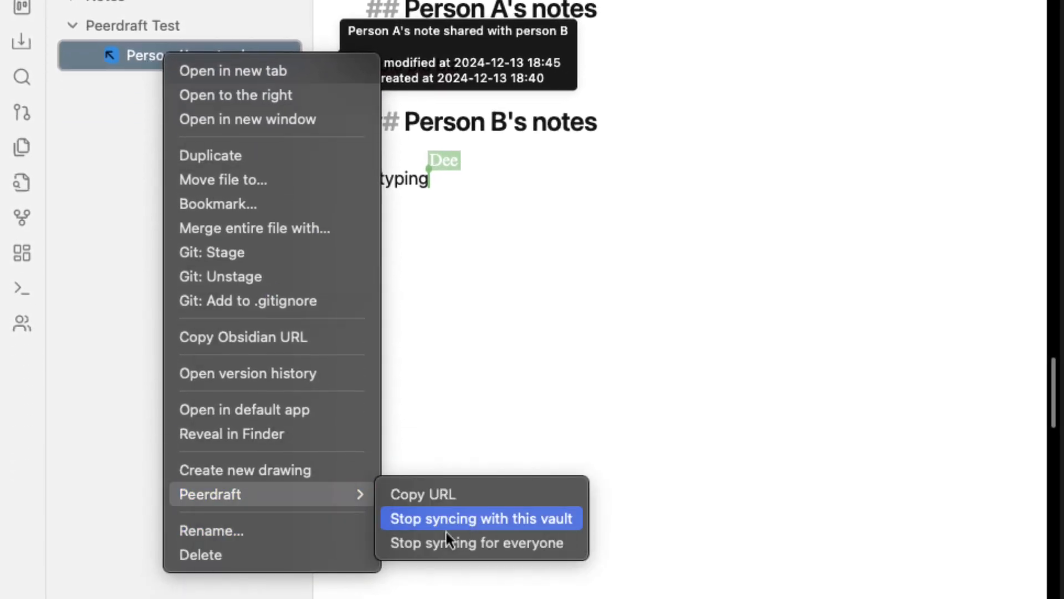
{"action": "left_click", "coordinate": [501, 549]}
{"action": "left_click", "coordinate": [646, 385]}
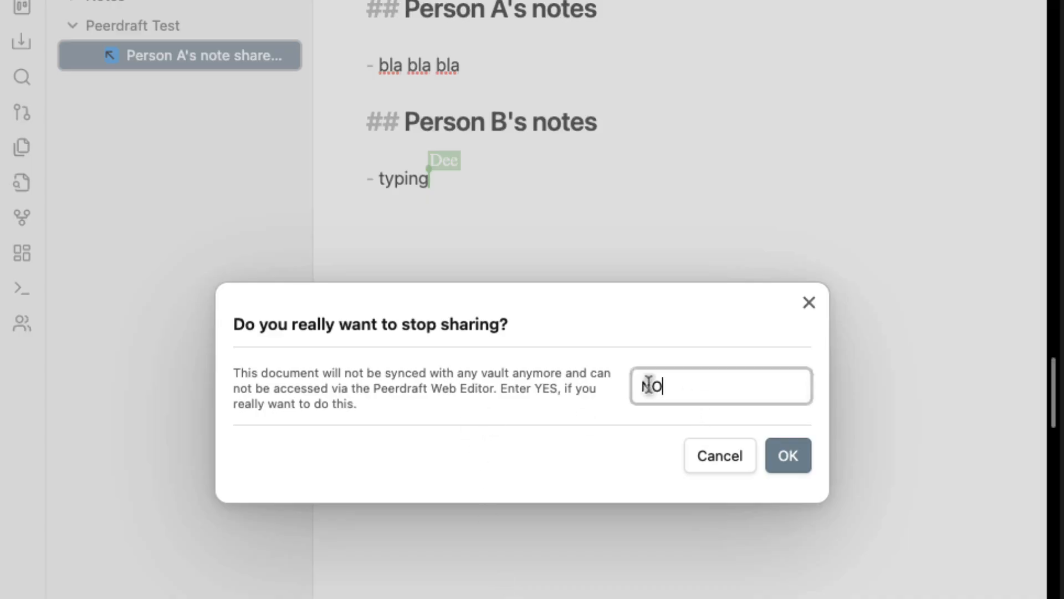
{"action": "type", "text": "YES"}
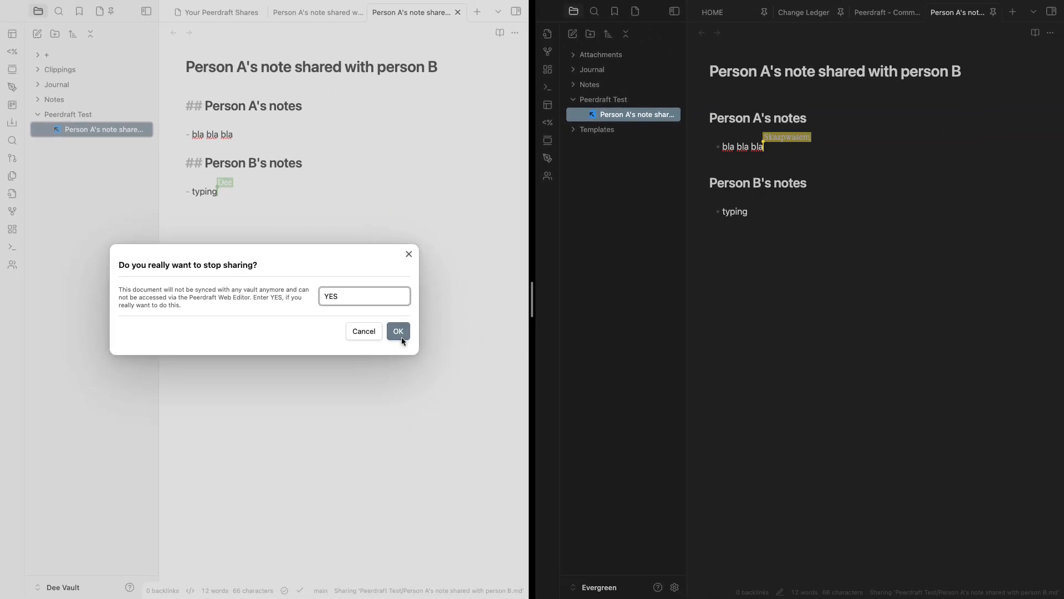
{"action": "left_click", "coordinate": [399, 331]}
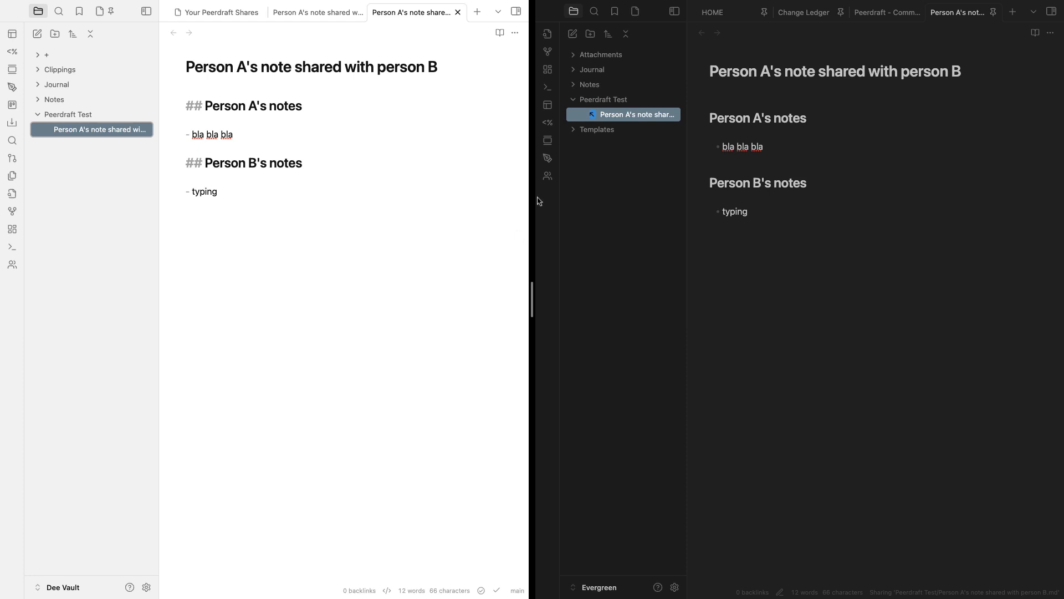
{"action": "left_click_drag", "start_coordinate": [820, 182], "coordinate": [737, 150]}
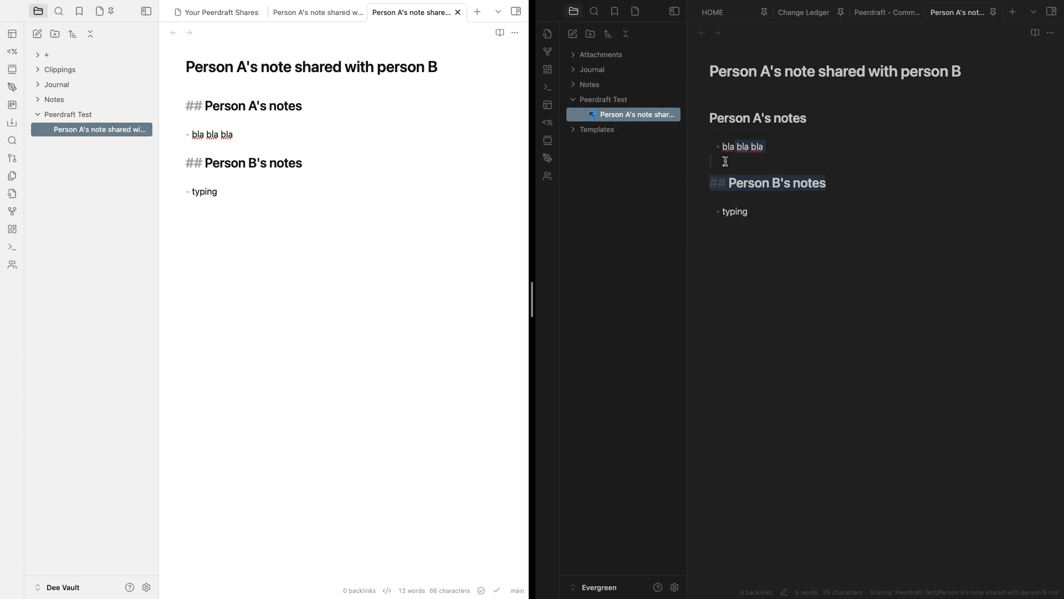
Add 'changes' under bla bla bla in the left vault and 'Changes' under typing in the right
{"action": "left_click", "coordinate": [855, 232]}
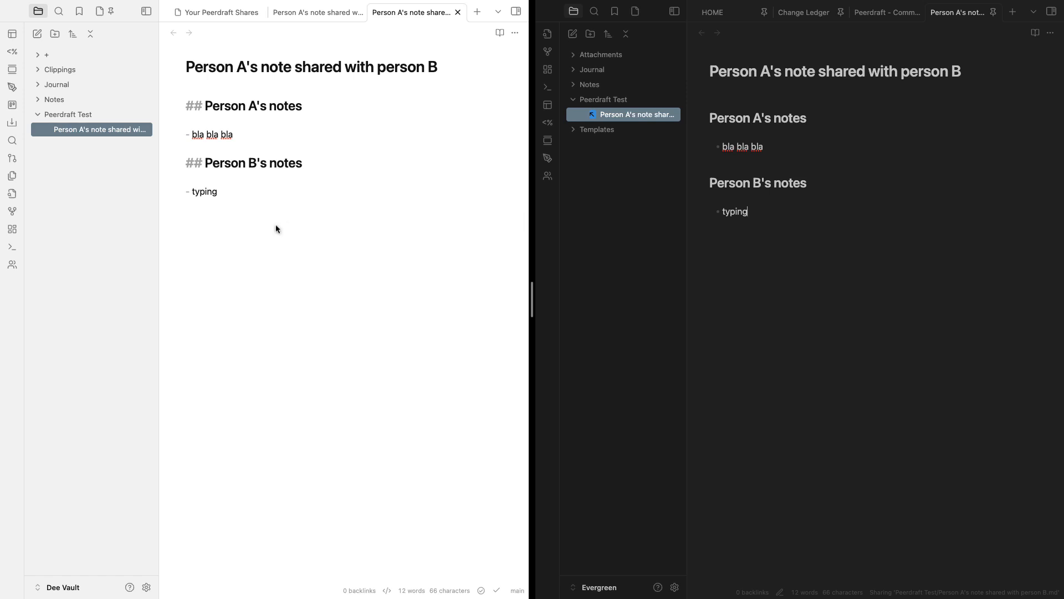
{"action": "left_click", "coordinate": [257, 135]}
{"action": "key", "text": "Return"}
{"action": "type", "text": "chang"}
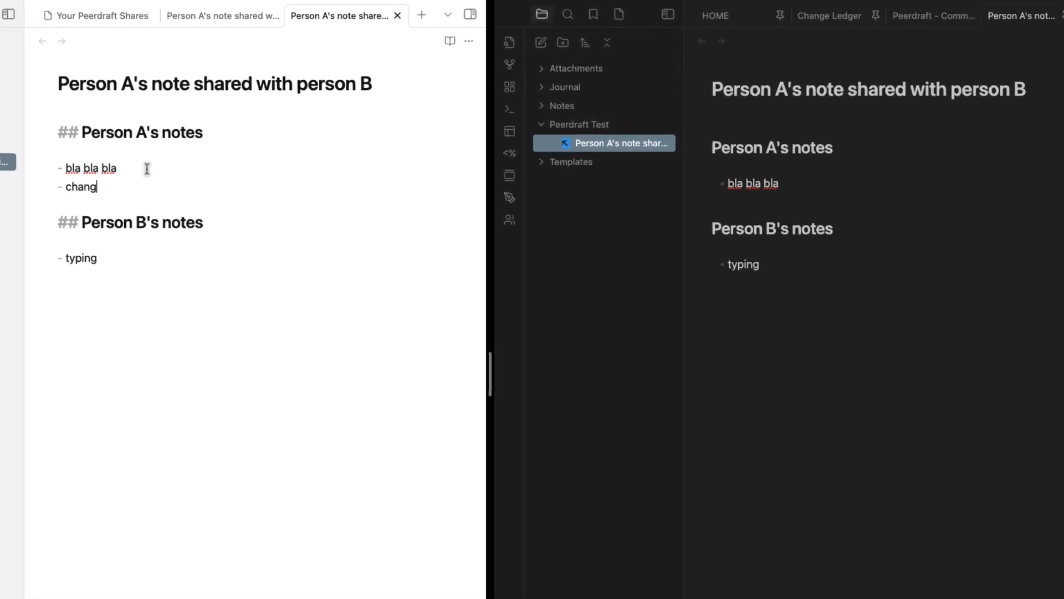
{"action": "type", "text": "es"}
{"action": "left_click", "coordinate": [130, 286]}
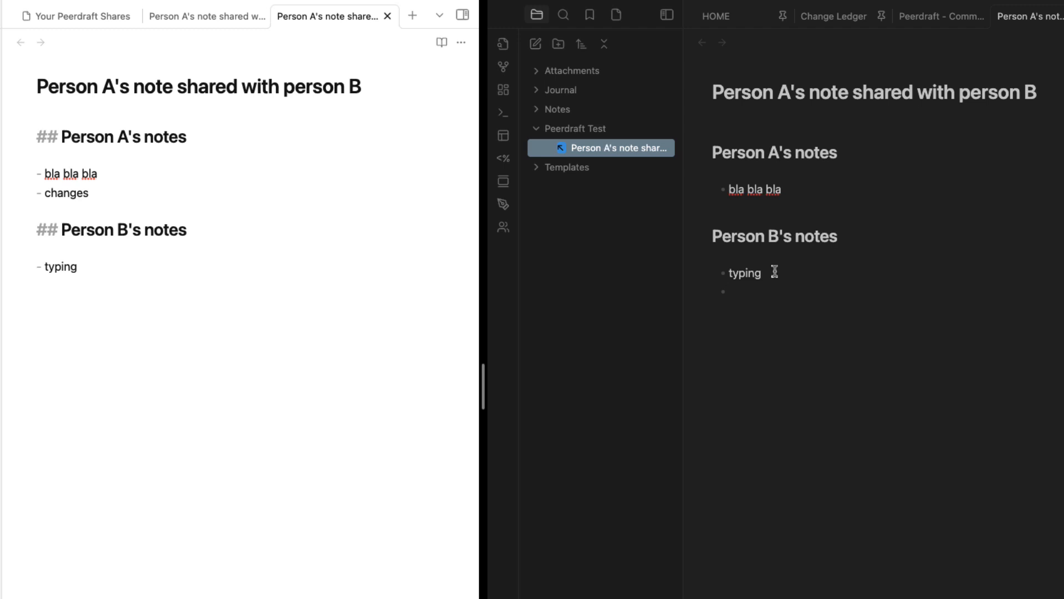
{"action": "type", "text": "hangr"}
Stop syncing Person A's note for everyone from the second vault
{"action": "right_click", "coordinate": [593, 149]}
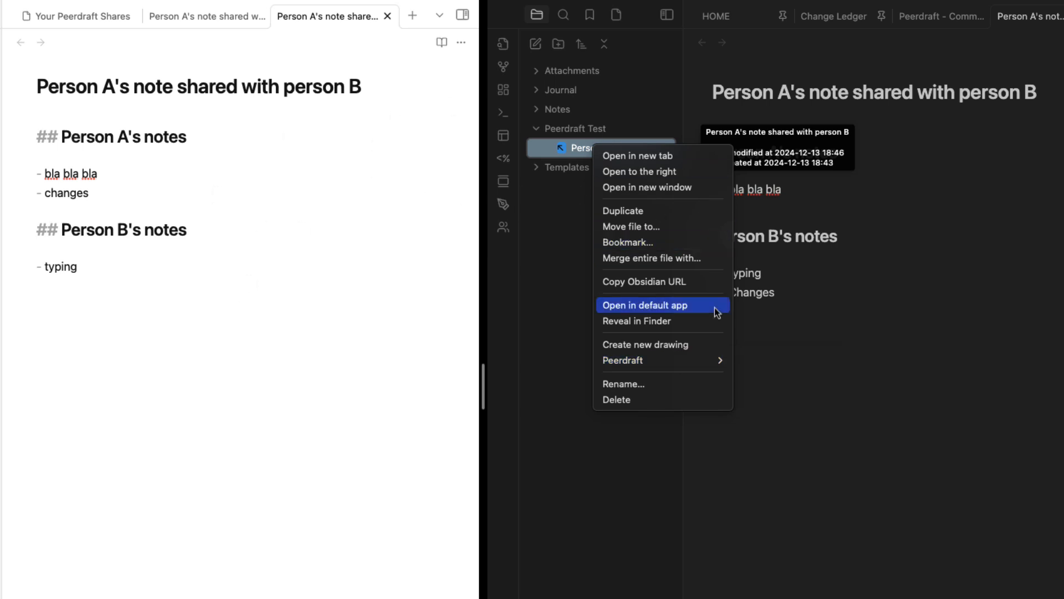
{"action": "mouse_move", "coordinate": [680, 363]}
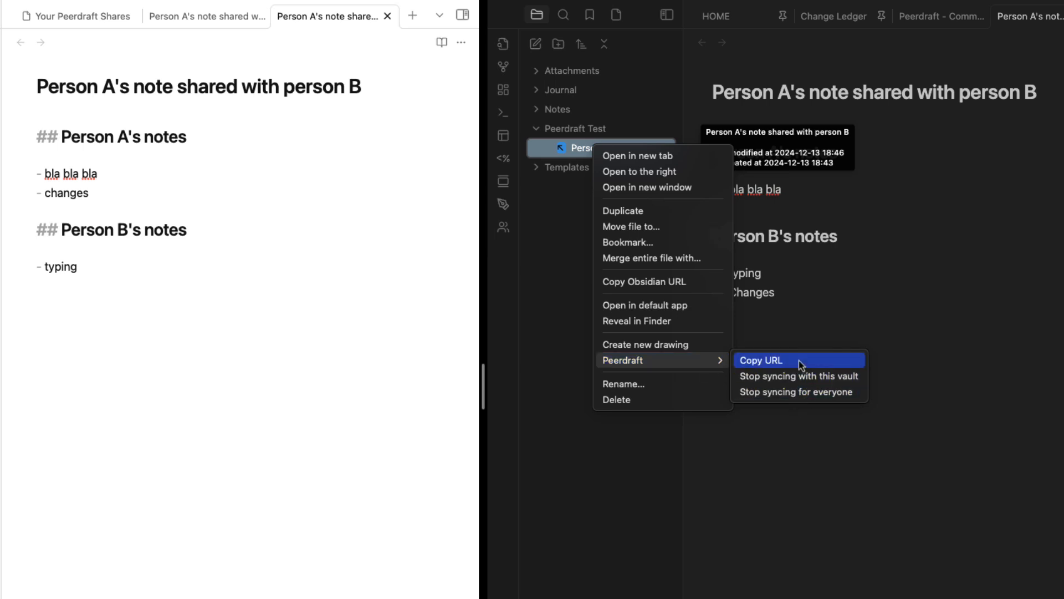
{"action": "left_click", "coordinate": [796, 395]}
{"action": "left_click_drag", "start_coordinate": [921, 388], "coordinate": [913, 386]}
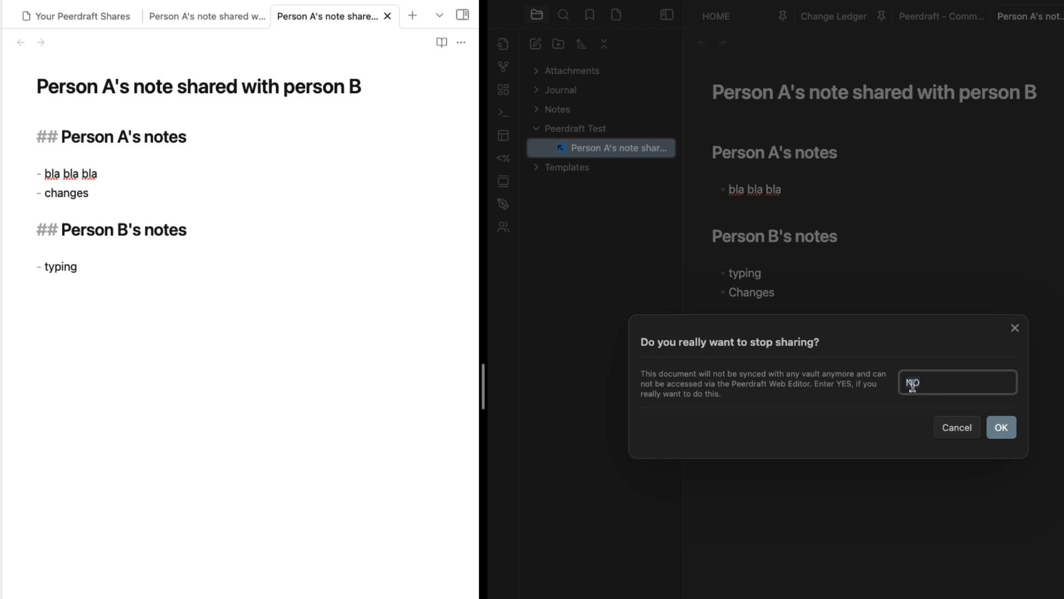
{"action": "left_click", "coordinate": [1001, 435]}
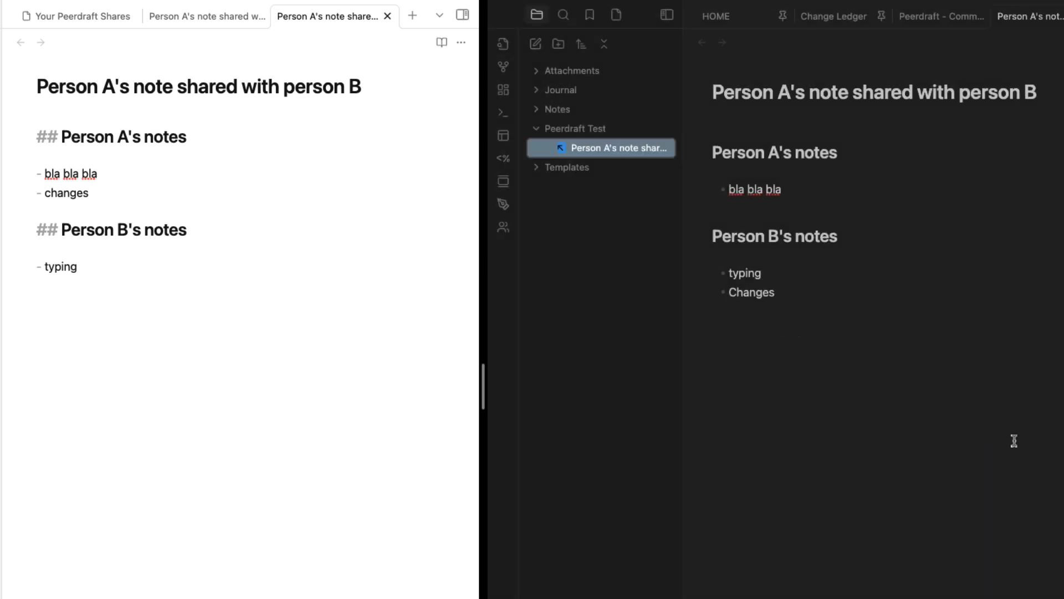
{"action": "right_click", "coordinate": [596, 154]}
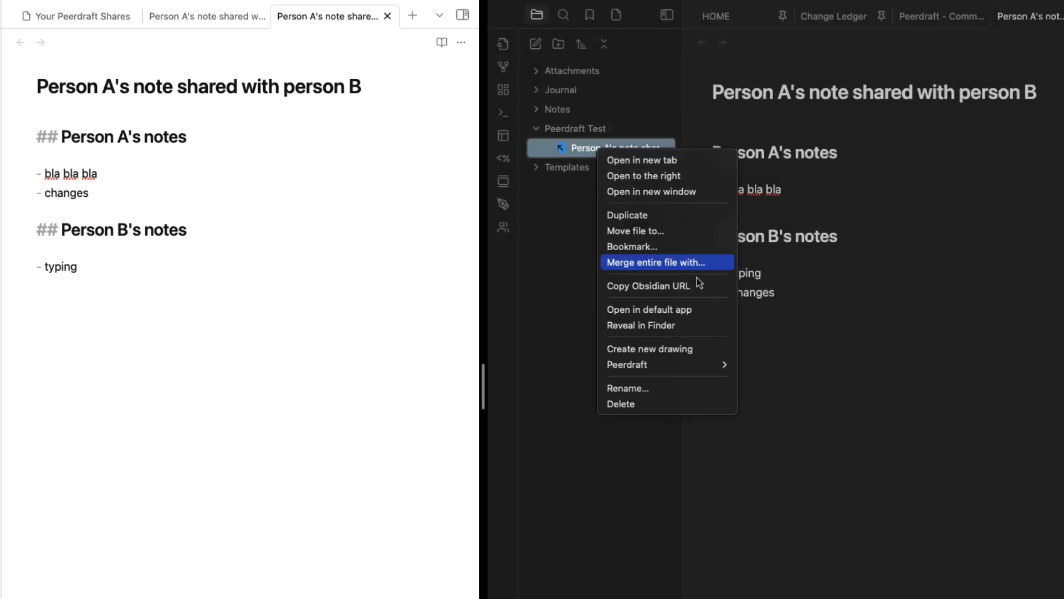
{"action": "left_click", "coordinate": [815, 407]}
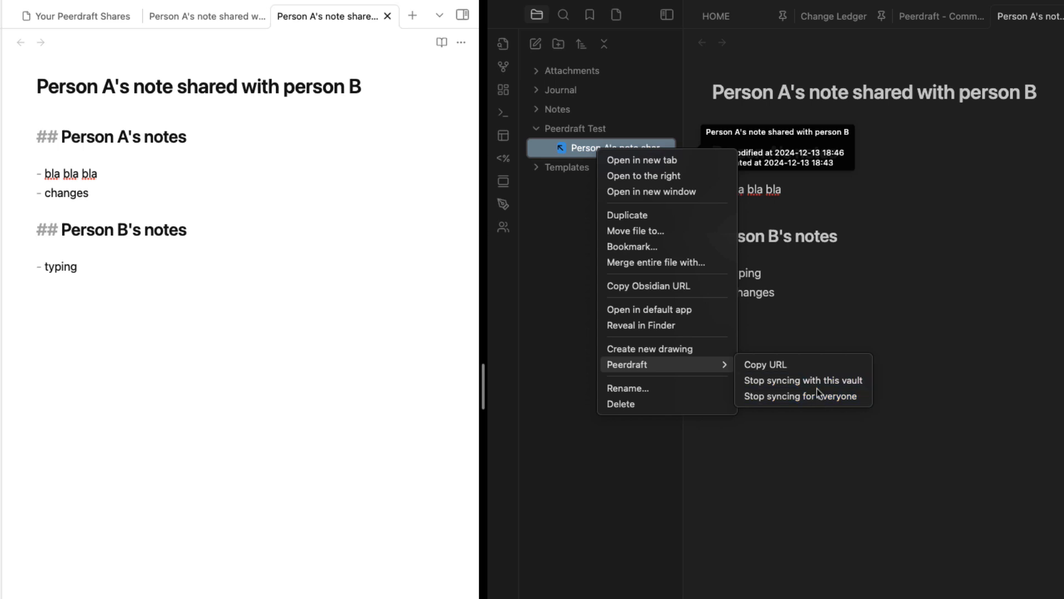
Delete Person A's note from the second vault and confirm the deletion
{"action": "right_click", "coordinate": [586, 154]}
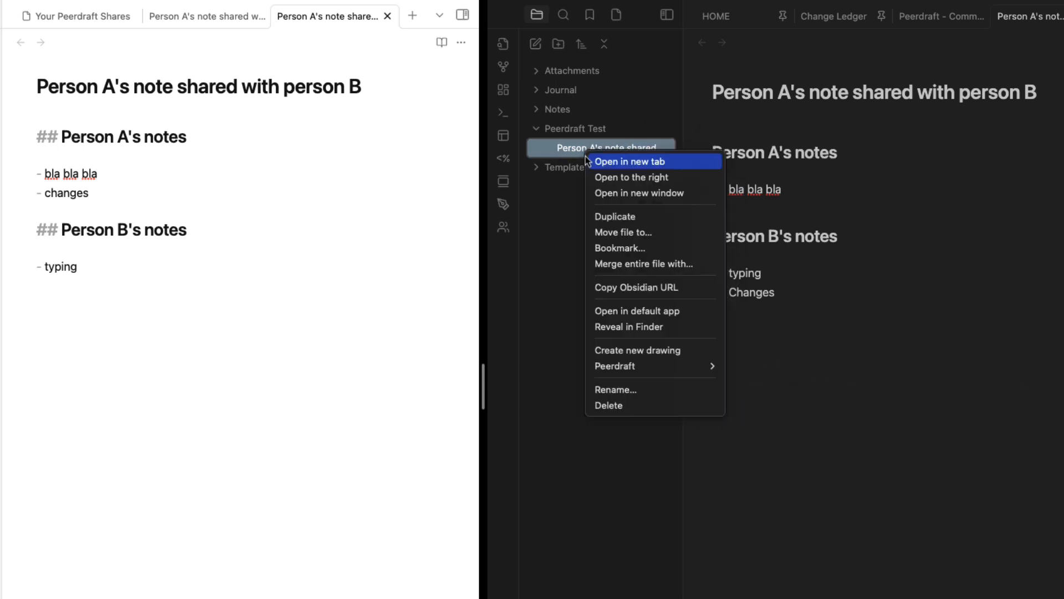
{"action": "left_click", "coordinate": [686, 408]}
{"action": "key", "text": "Return"}
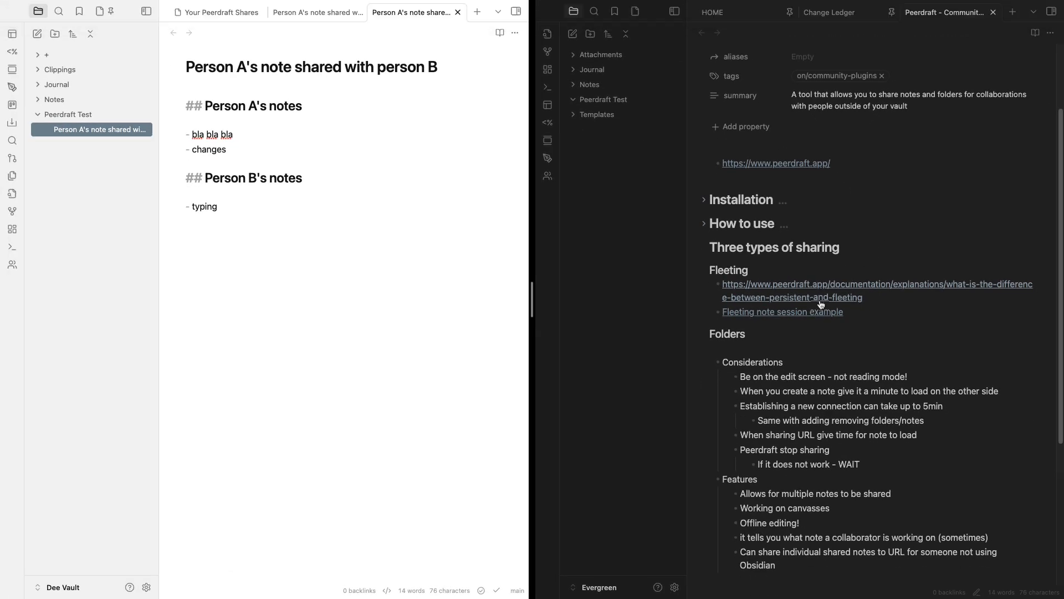
Scroll the Peerdraft plugin note to its Folders section and recheck the empty Peerdraft Test folder
{"action": "scroll", "coordinate": [748, 319], "scroll_direction": "up", "scroll_amount": 5}
{"action": "scroll", "coordinate": [765, 316], "scroll_direction": "down", "scroll_amount": 2}
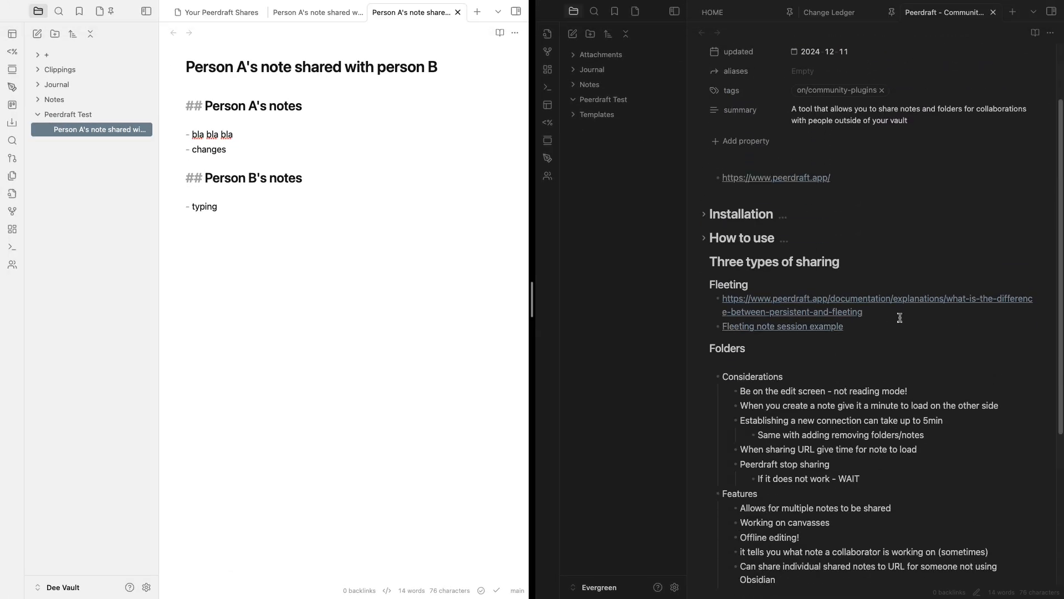
{"action": "scroll", "coordinate": [771, 265], "scroll_direction": "down", "scroll_amount": 3}
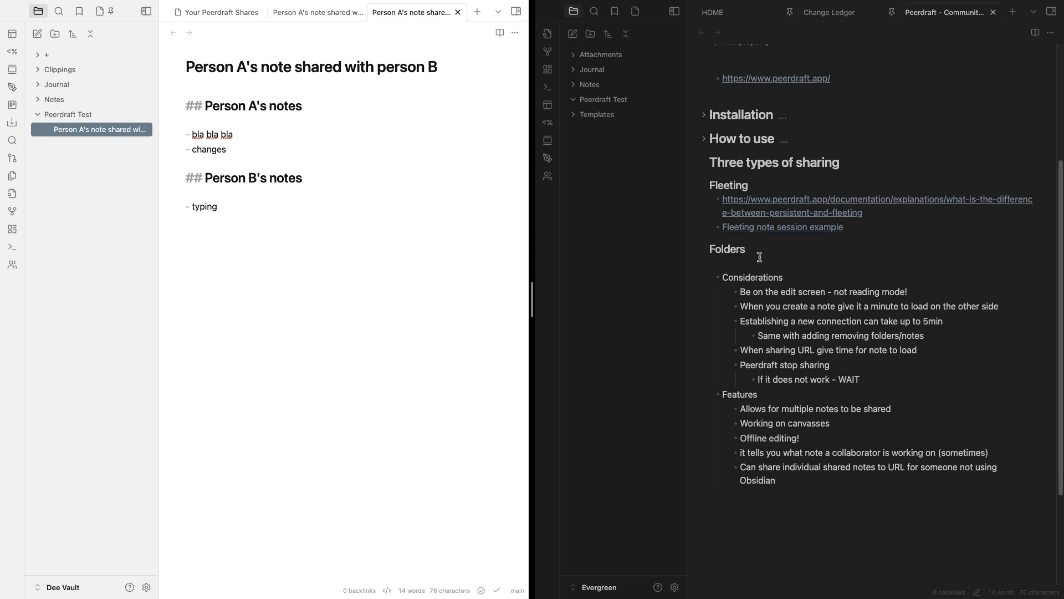
{"action": "double_click", "coordinate": [729, 250]}
{"action": "left_click", "coordinate": [39, 118]}
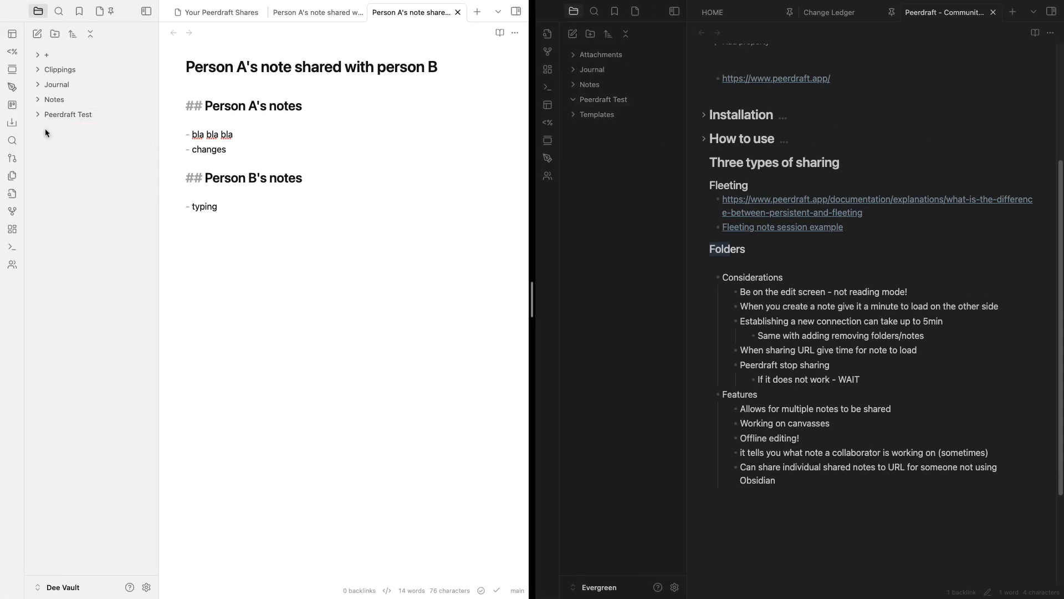
{"action": "left_click", "coordinate": [37, 114]}
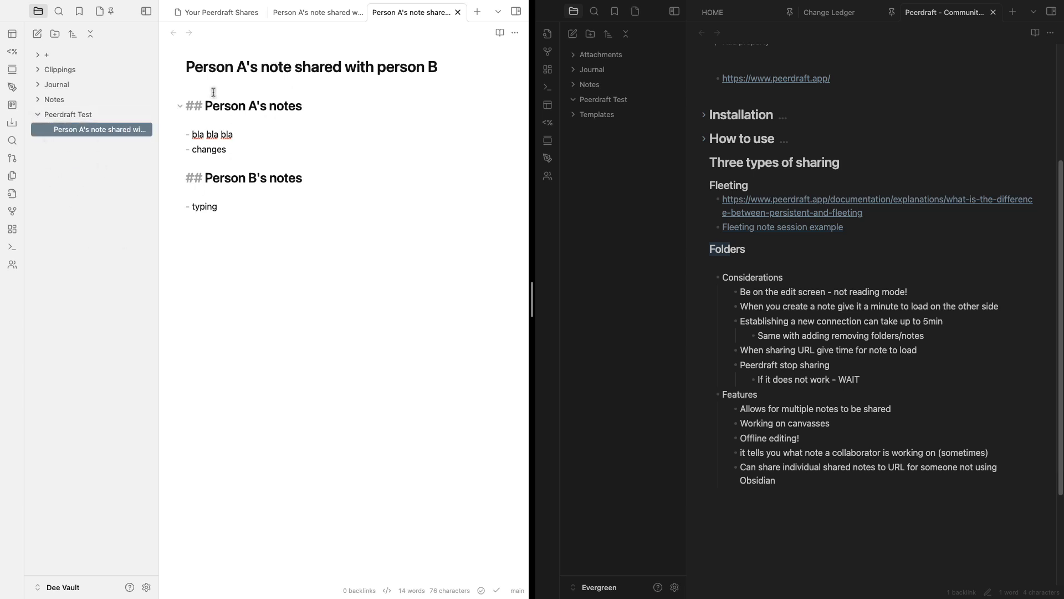
Retitle the note to 'Collaboration note 1'
{"action": "left_click_drag", "start_coordinate": [188, 68], "coordinate": [453, 65]}
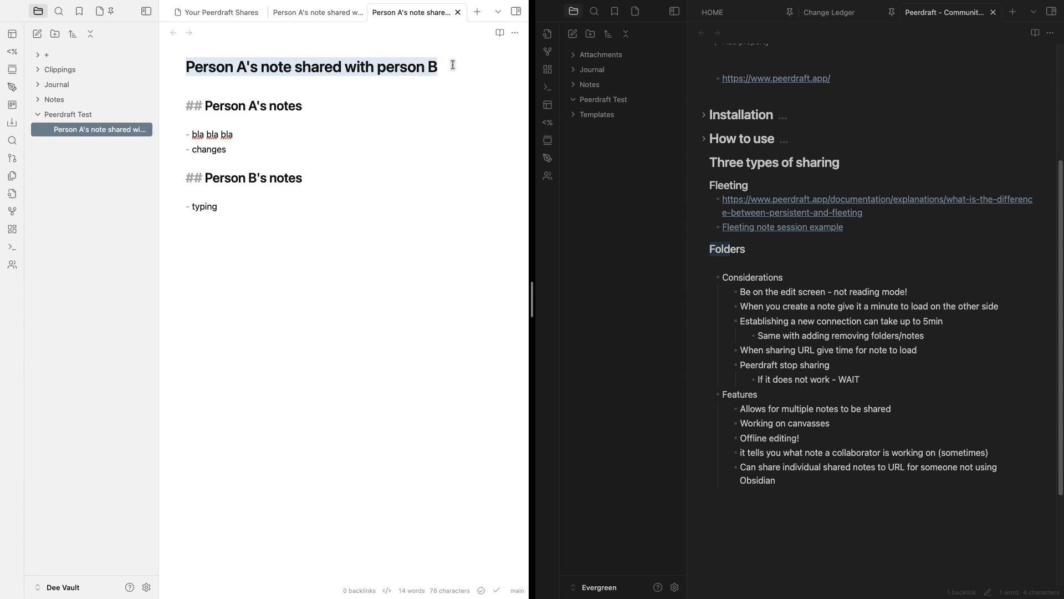
{"action": "type", "text": "Collabora"}
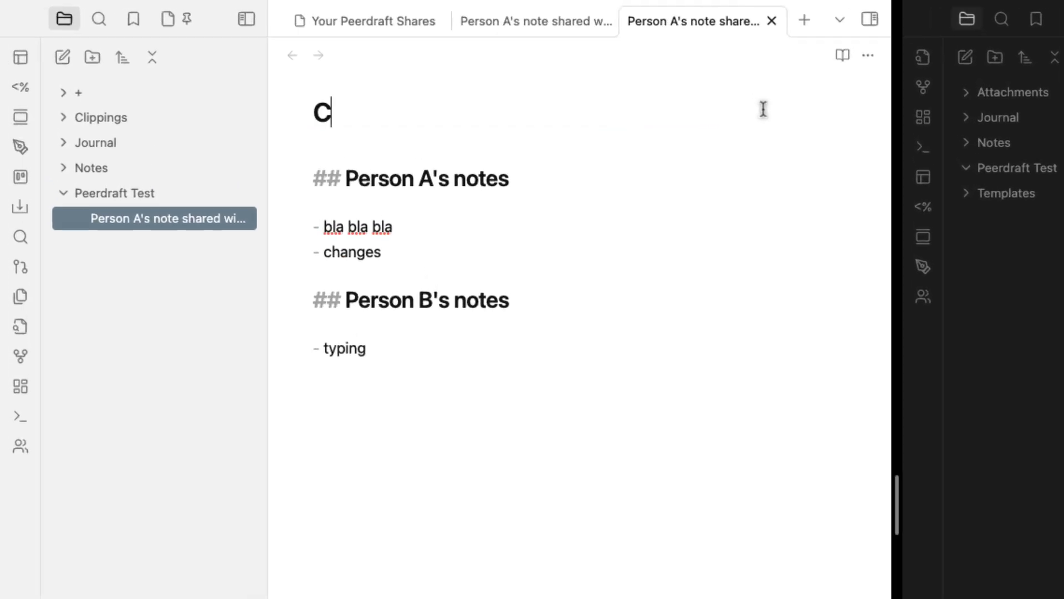
{"action": "type", "text": "tion nor"}
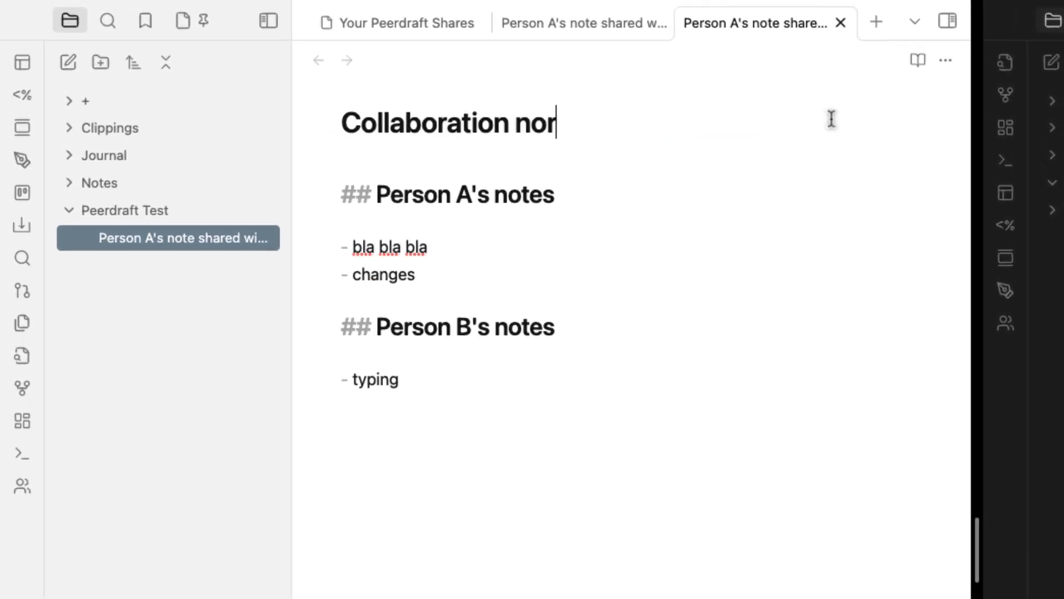
{"action": "key", "text": "BackSpace"}
{"action": "type", "text": "t"}
{"action": "key", "text": "BackSpace"}
{"action": "type", "text": "e 1"}
{"action": "left_click", "coordinate": [570, 573]}
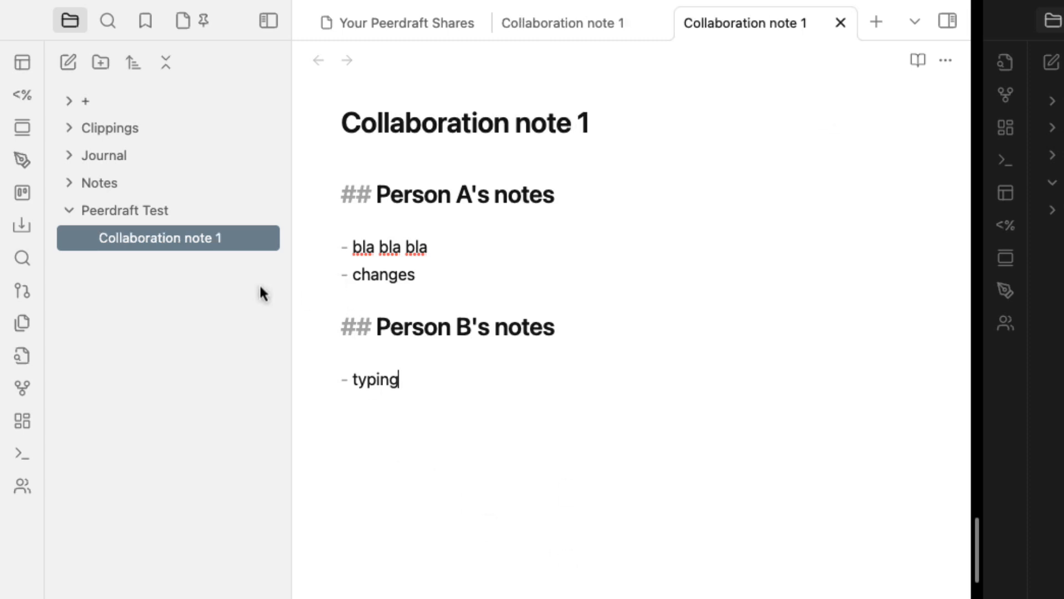
Create a new note 'Collaboration Note 2' in Peerdraft Test
{"action": "right_click", "coordinate": [138, 213]}
{"action": "left_click", "coordinate": [190, 224]}
{"action": "type", "text": "Co"}
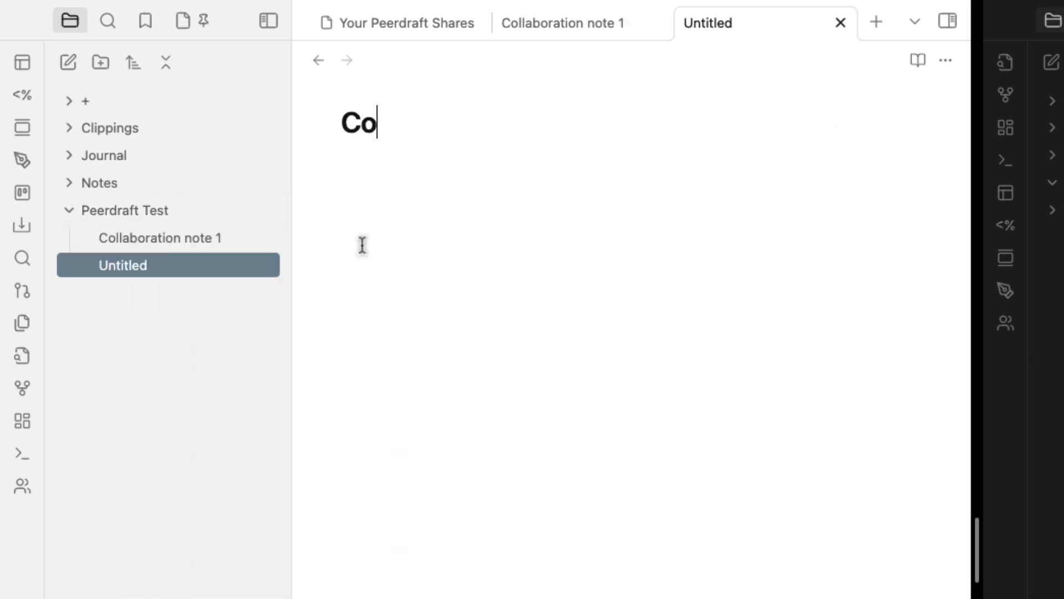
{"action": "type", "text": "llaboration Note 2"}
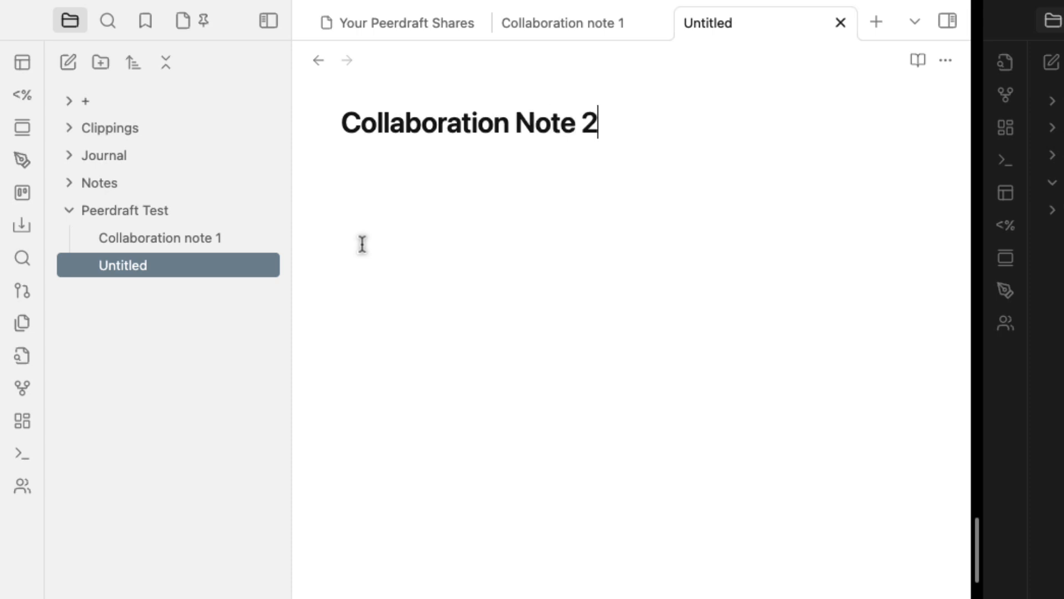
{"action": "key", "text": "Return"}
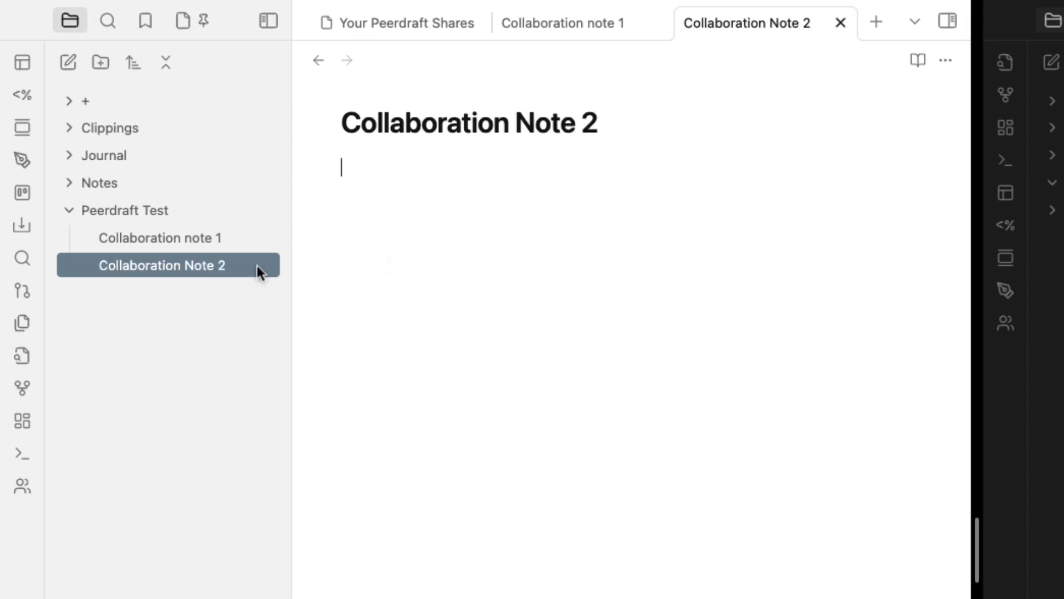
Create a new canvas named 'Canvas 1' in Peerdraft Test
{"action": "right_click", "coordinate": [151, 213]}
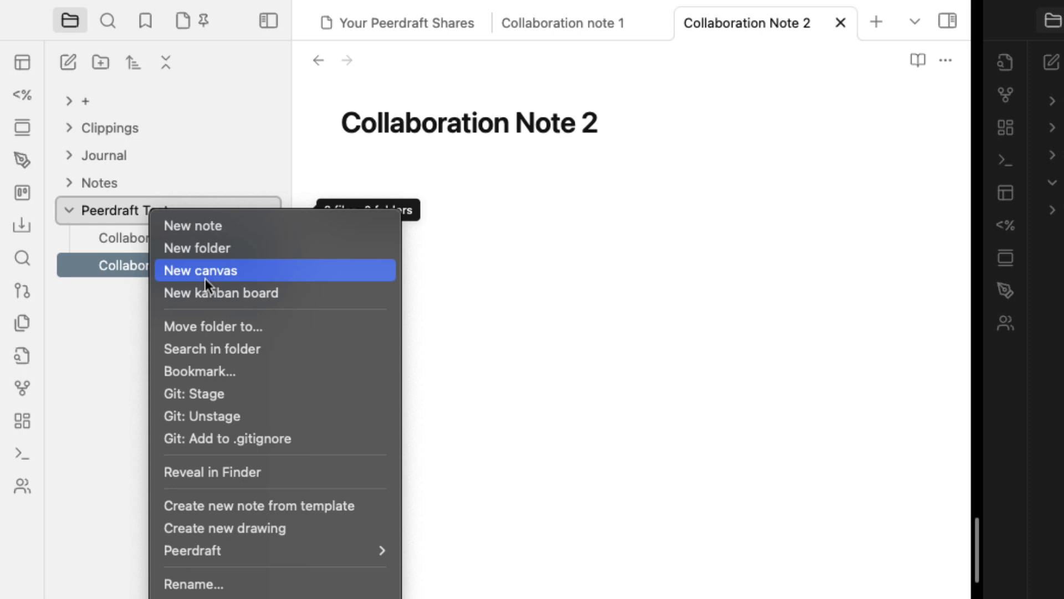
{"action": "left_click", "coordinate": [245, 274]}
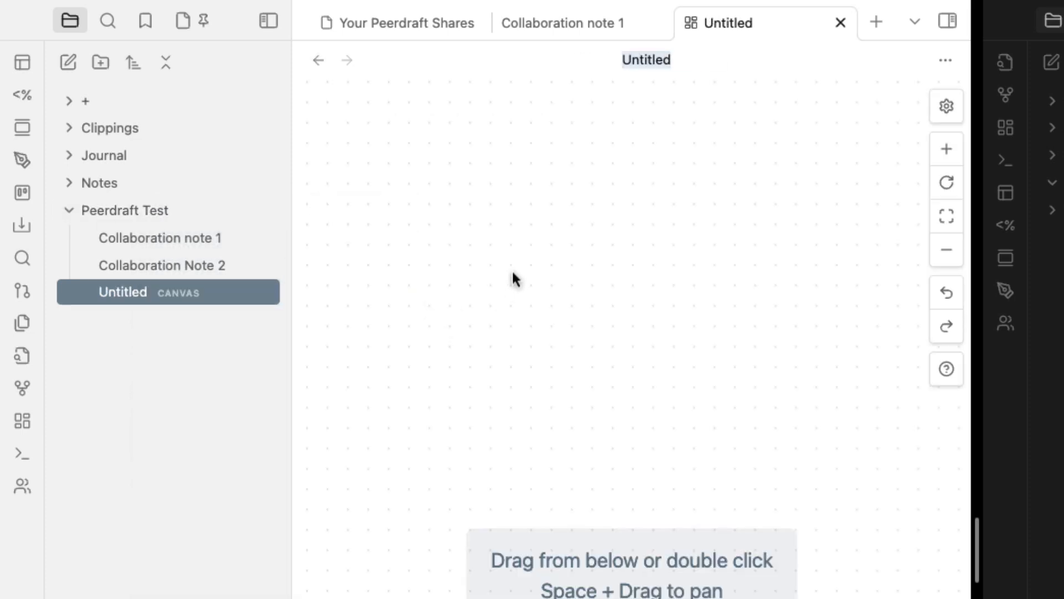
{"action": "type", "text": "Car"}
{"action": "key", "text": "BackSpace"}
{"action": "type", "text": "nvas"}
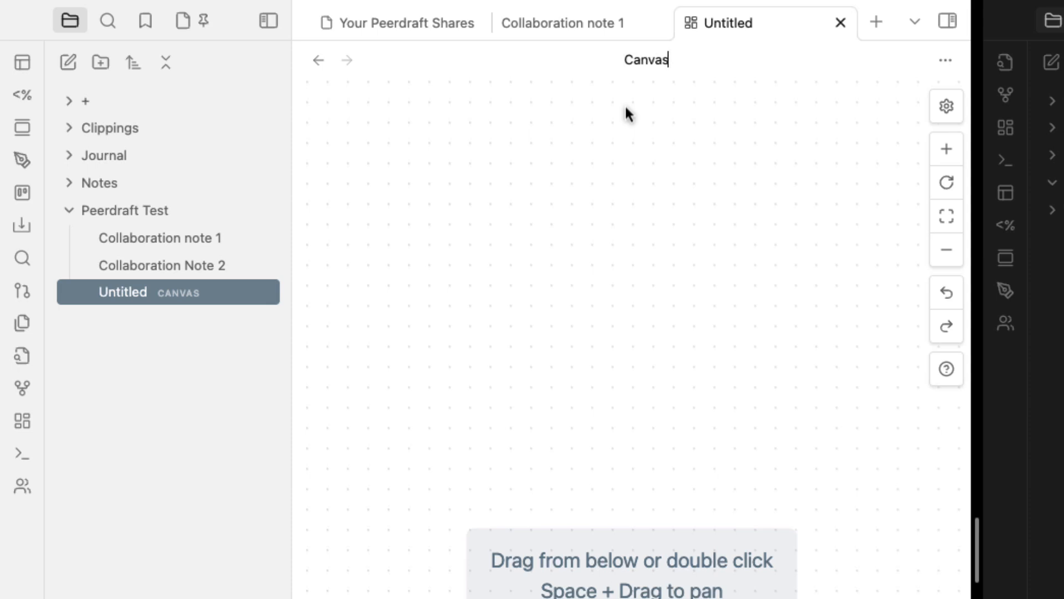
{"action": "key", "text": "BackSpace"}
{"action": "type", "text": "s 2"}
{"action": "key", "text": "BackSpace"}
{"action": "type", "text": "1"}
{"action": "left_click", "coordinate": [615, 292]}
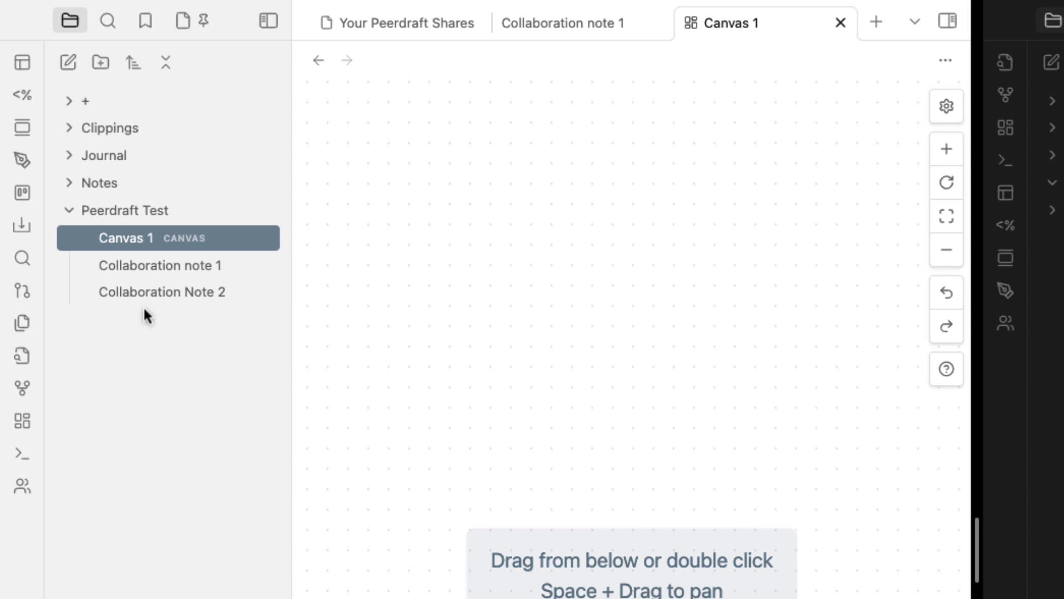
Create 'Collaboration folder with Person B' in Peerdraft Test, move Canvas 1 in, and expand the second vault's Peerdraft Test
{"action": "right_click", "coordinate": [153, 214]}
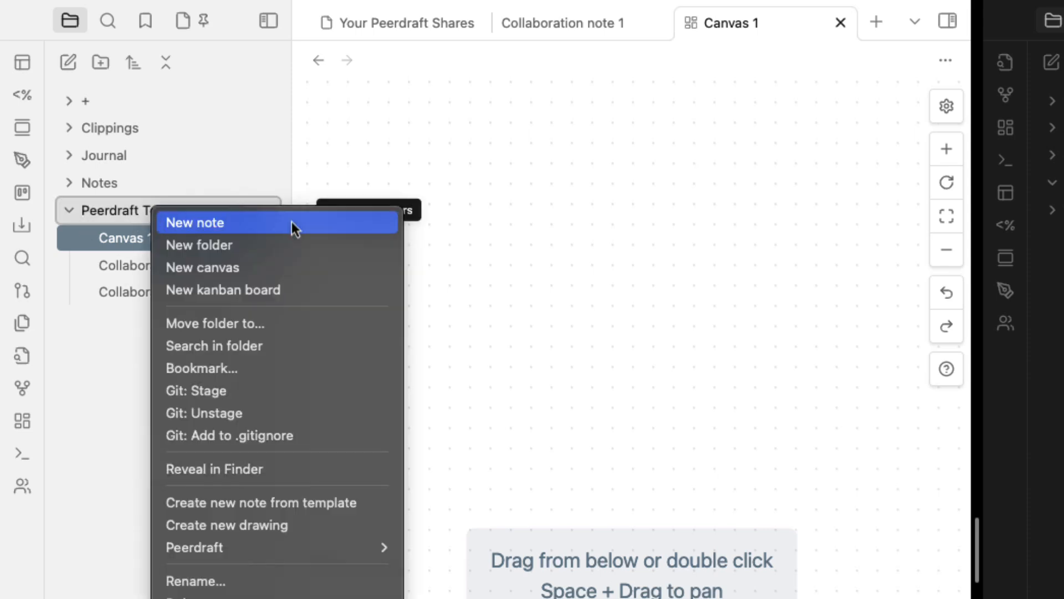
{"action": "left_click", "coordinate": [254, 244]}
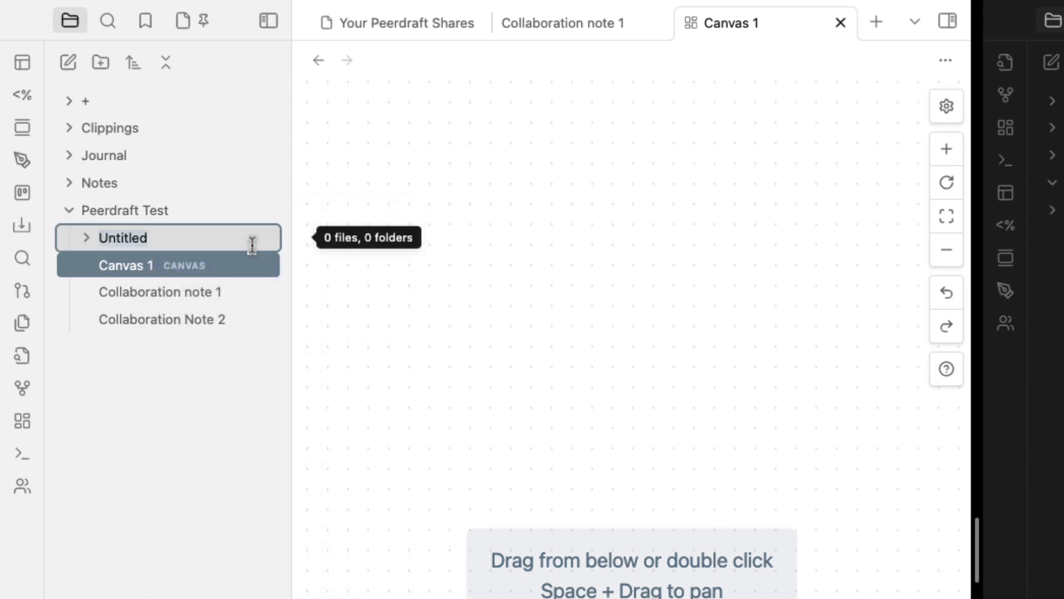
{"action": "type", "text": "Collabo"}
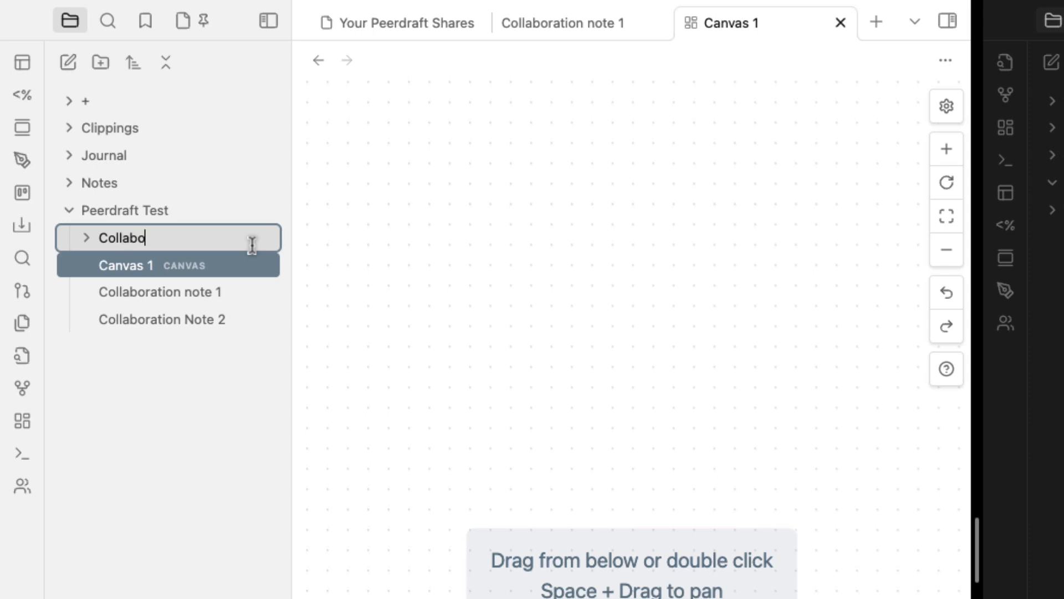
{"action": "type", "text": "ration folder wi"}
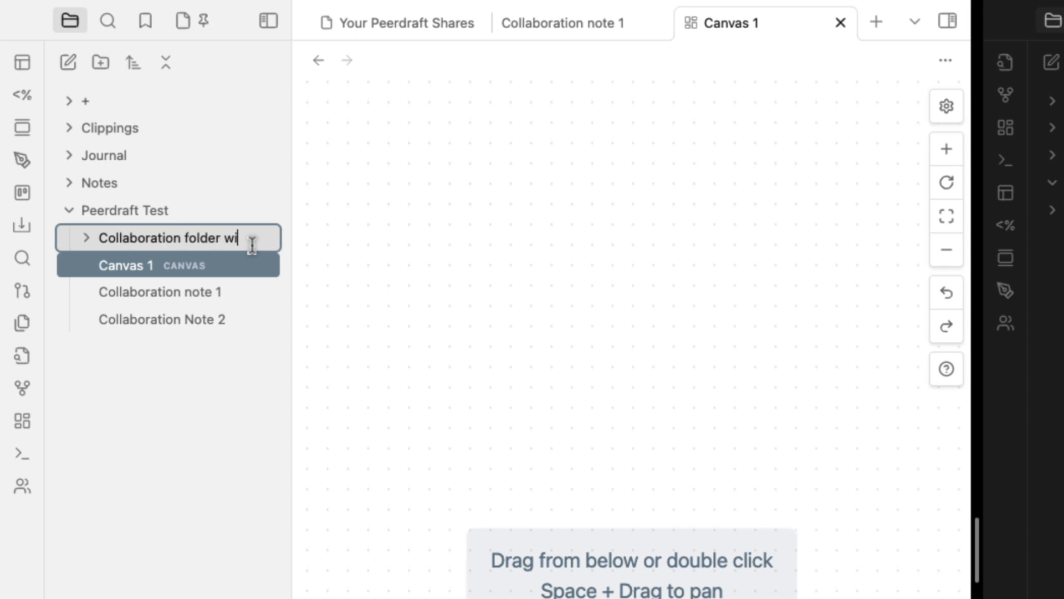
{"action": "type", "text": "th ...al n"}
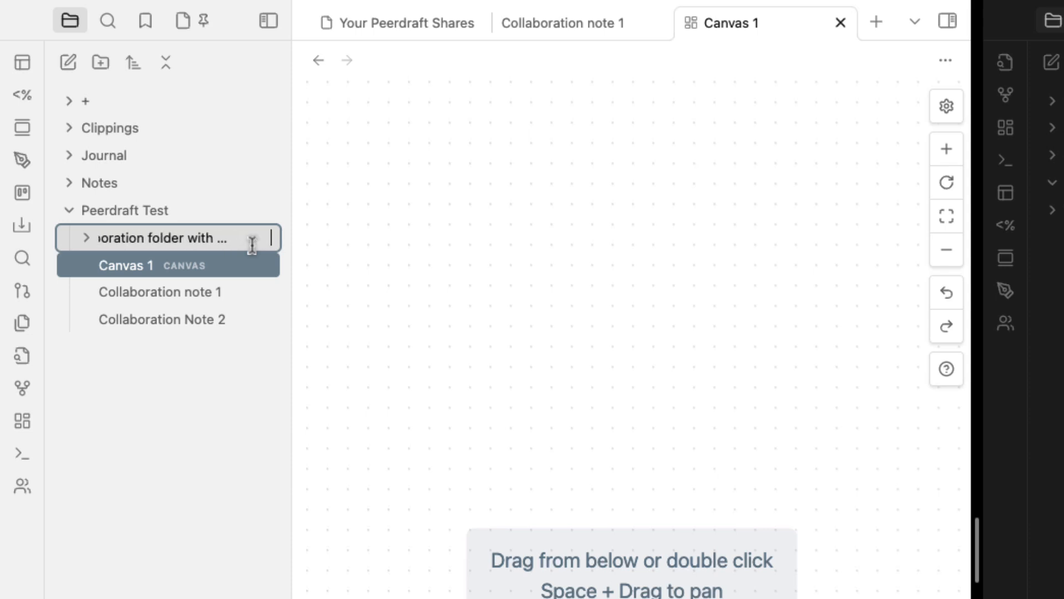
{"action": "key", "text": "Return"}
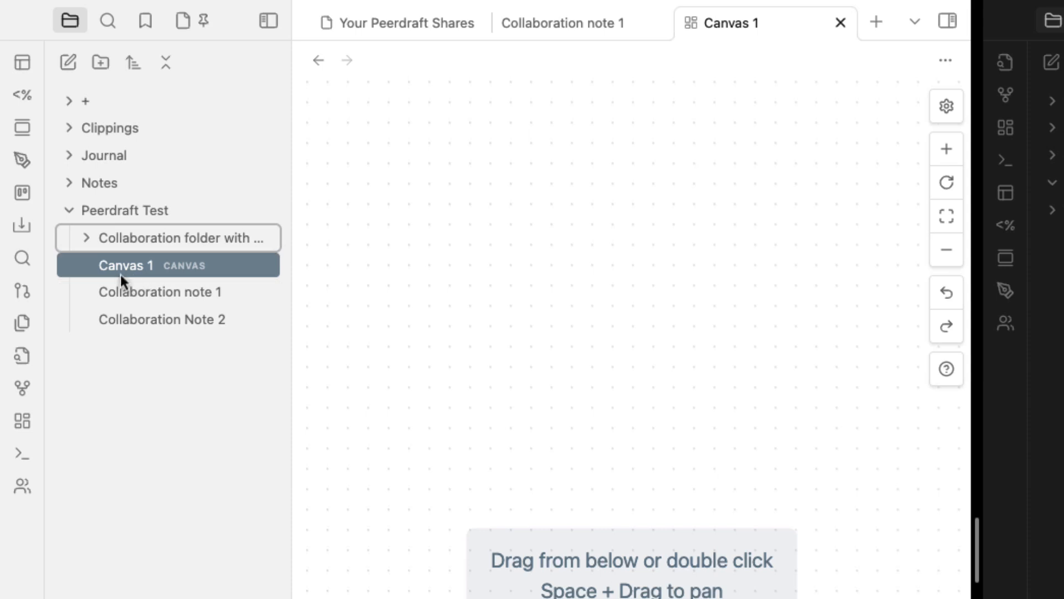
{"action": "left_click_drag", "start_coordinate": [121, 272], "coordinate": [147, 244]}
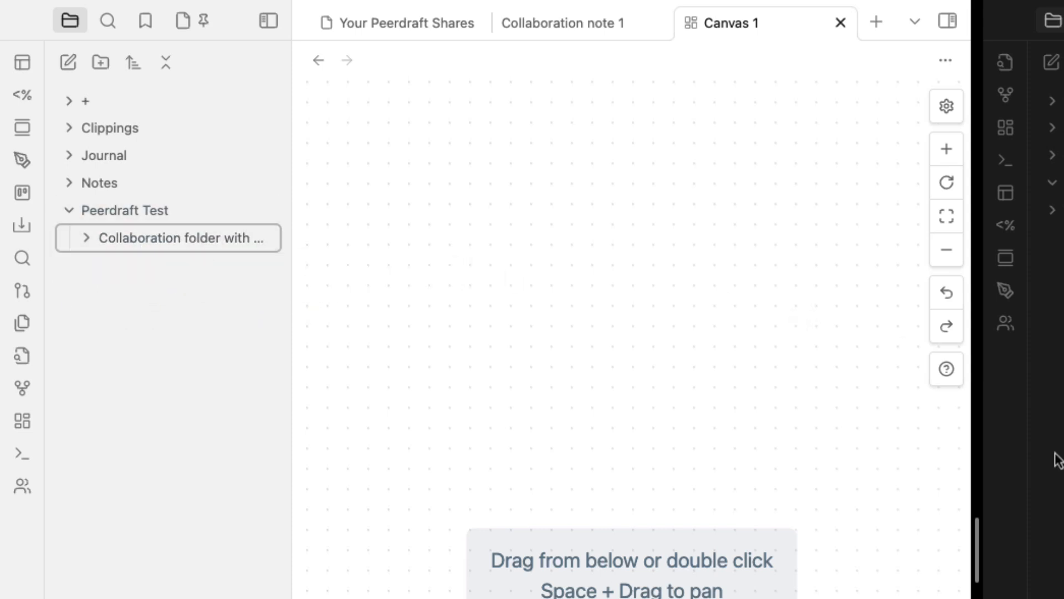
{"action": "left_click", "coordinate": [1050, 190]}
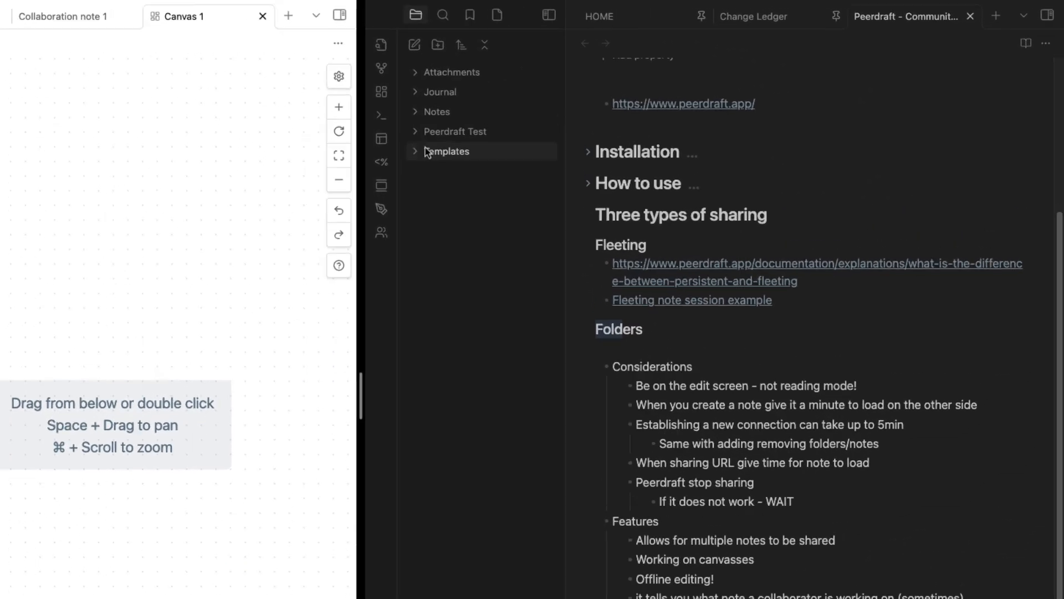
{"action": "left_click", "coordinate": [415, 131]}
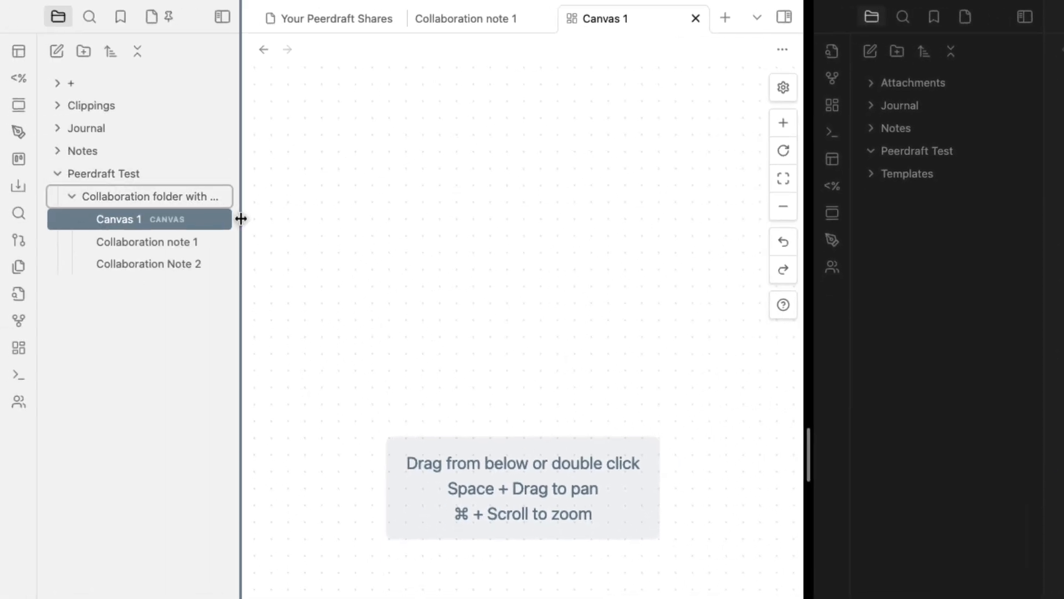
Share 'Collaboration folder with Person B' through Peerdraft > Share Folder, copying its share URL
{"action": "left_click_drag", "start_coordinate": [241, 216], "coordinate": [304, 249]}
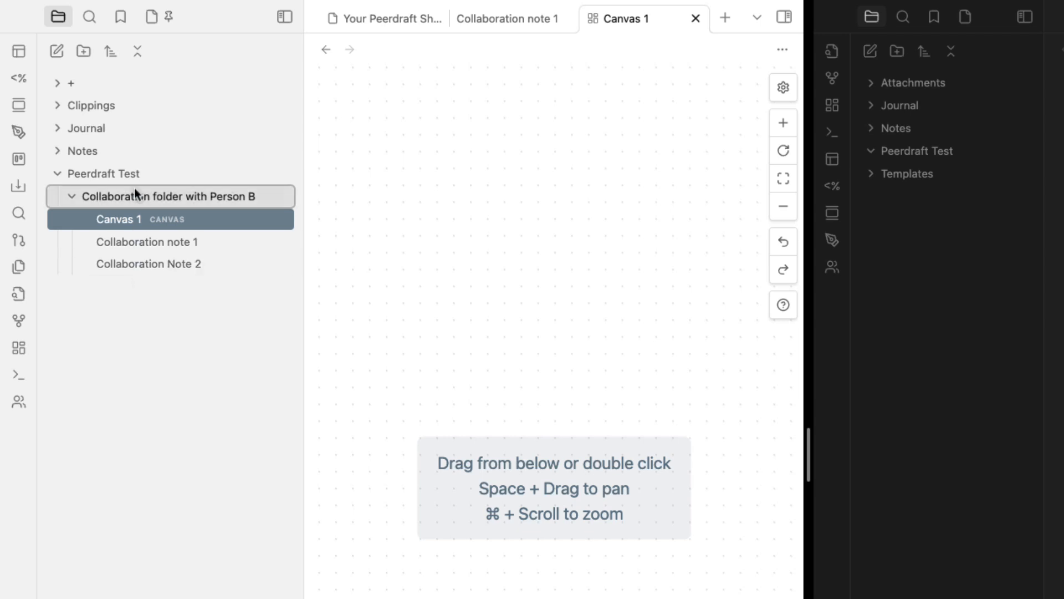
{"action": "right_click", "coordinate": [158, 198]}
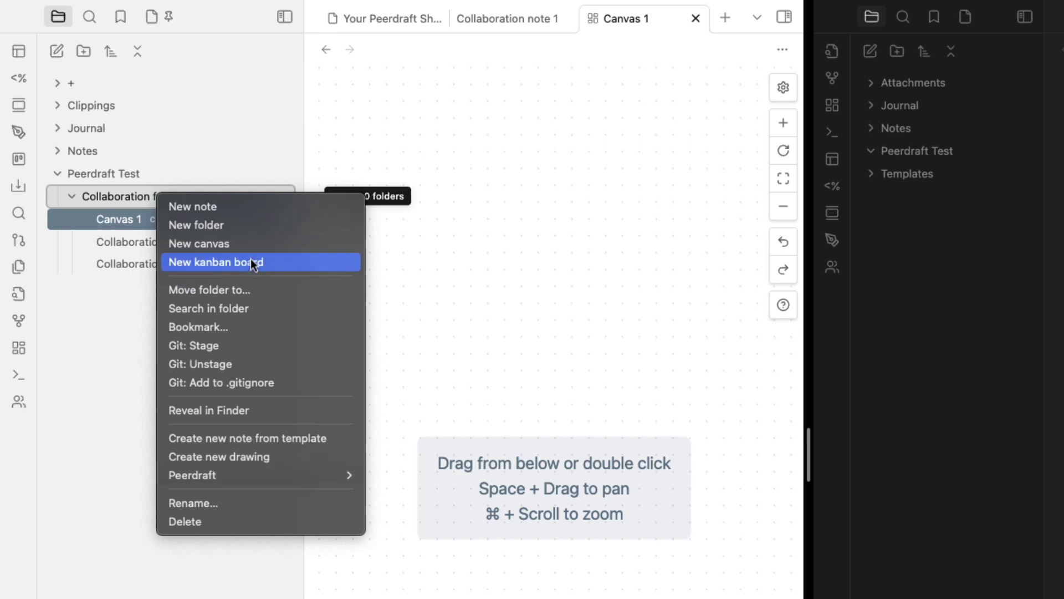
{"action": "left_click", "coordinate": [73, 320]}
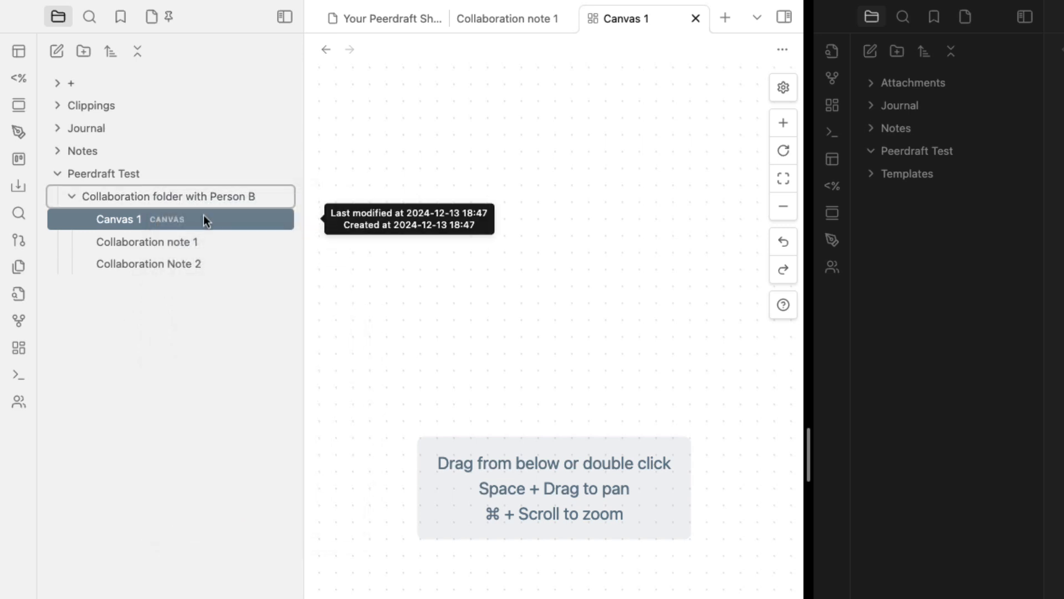
{"action": "right_click", "coordinate": [155, 200]}
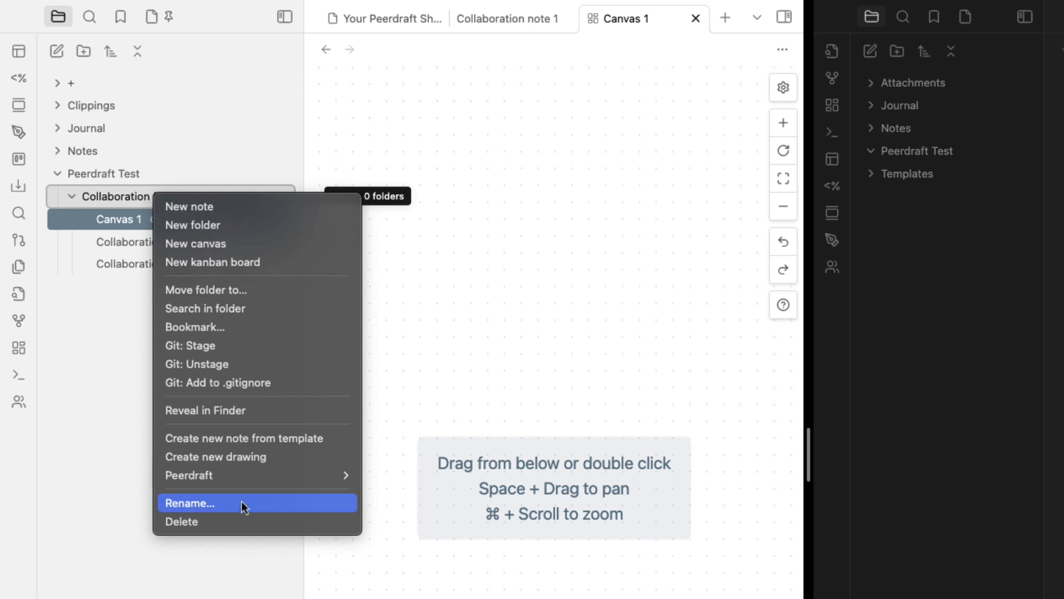
{"action": "mouse_move", "coordinate": [237, 480]}
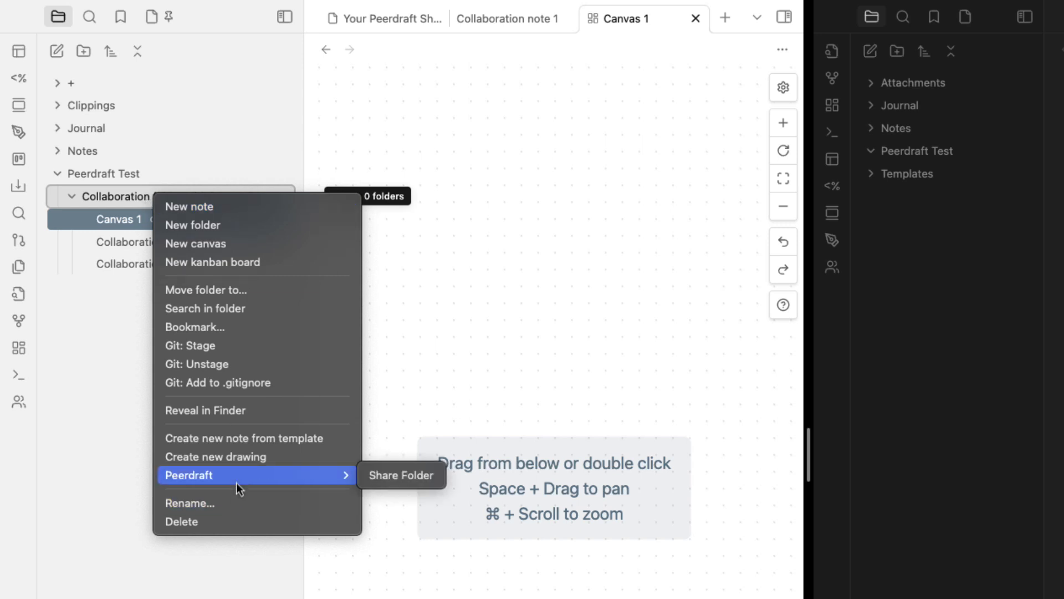
{"action": "left_click", "coordinate": [408, 478]}
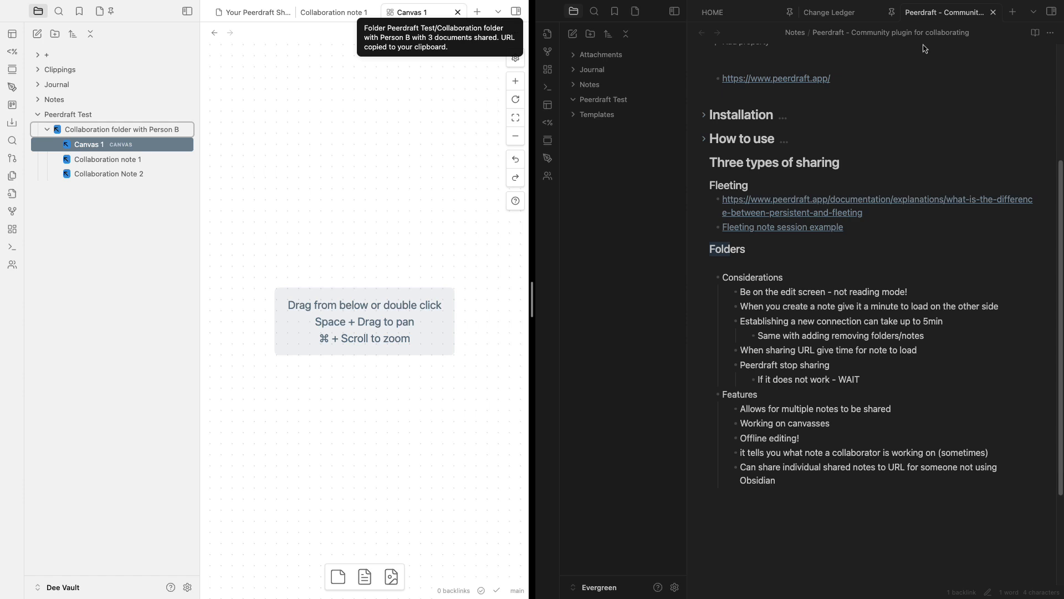
In the second vault, run 'Peerdraft: Join session', paste the share URL, and expand the synced folder
{"action": "key", "text": "super+p"}
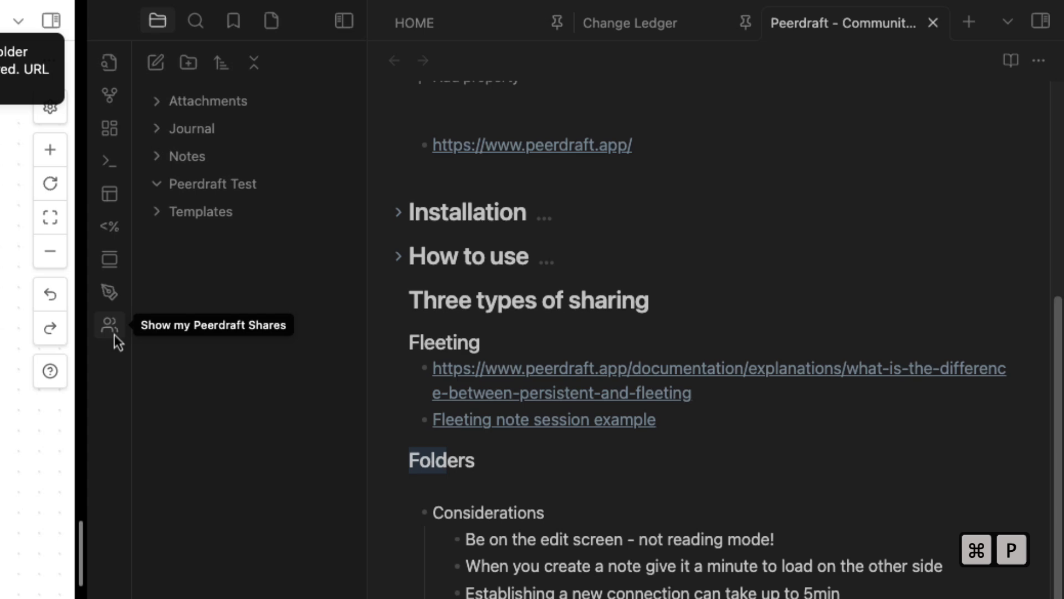
{"action": "key", "text": "super+p"}
{"action": "type", "text": "peerd"}
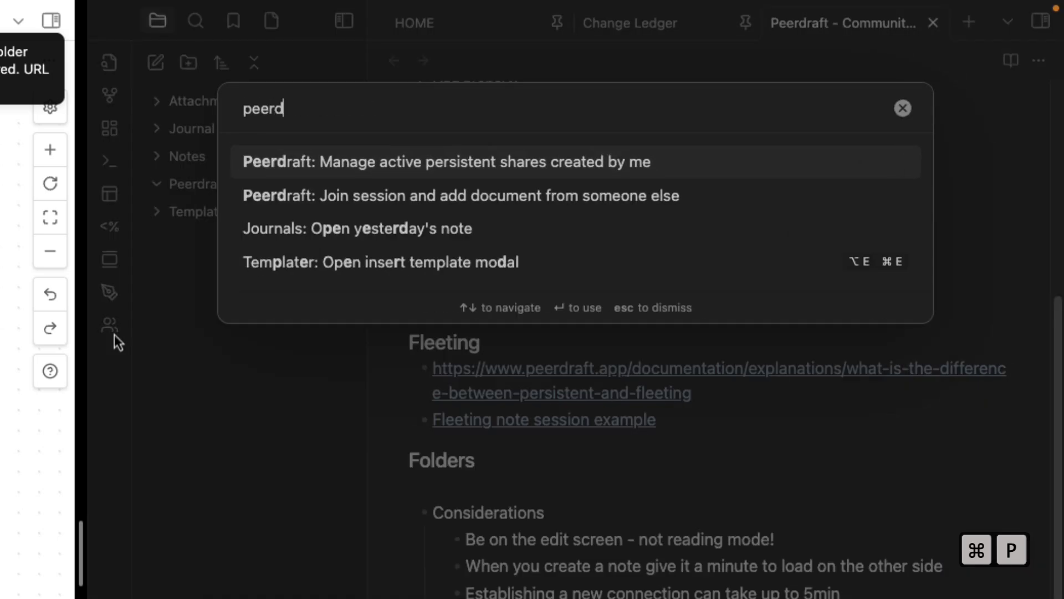
{"action": "left_click", "coordinate": [594, 196]}
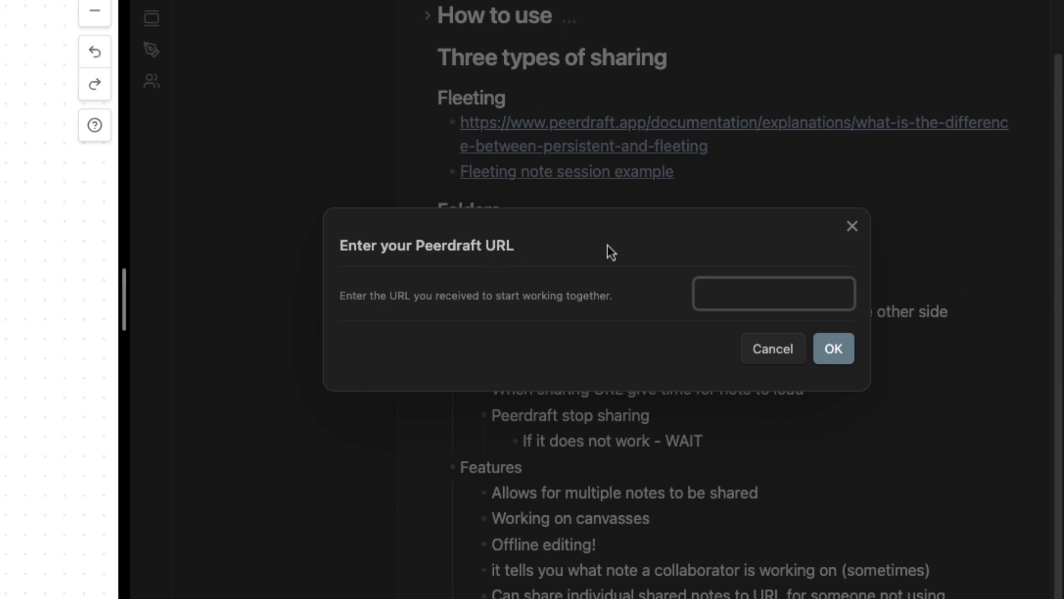
{"action": "left_click", "coordinate": [739, 277]}
{"action": "key", "text": "super+v"}
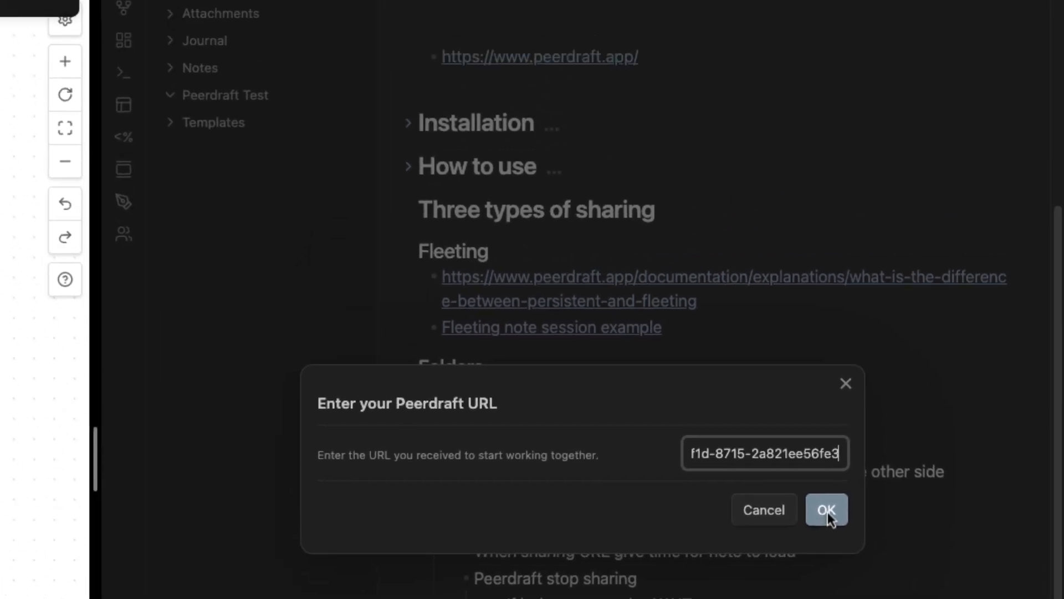
{"action": "left_click", "coordinate": [827, 509]}
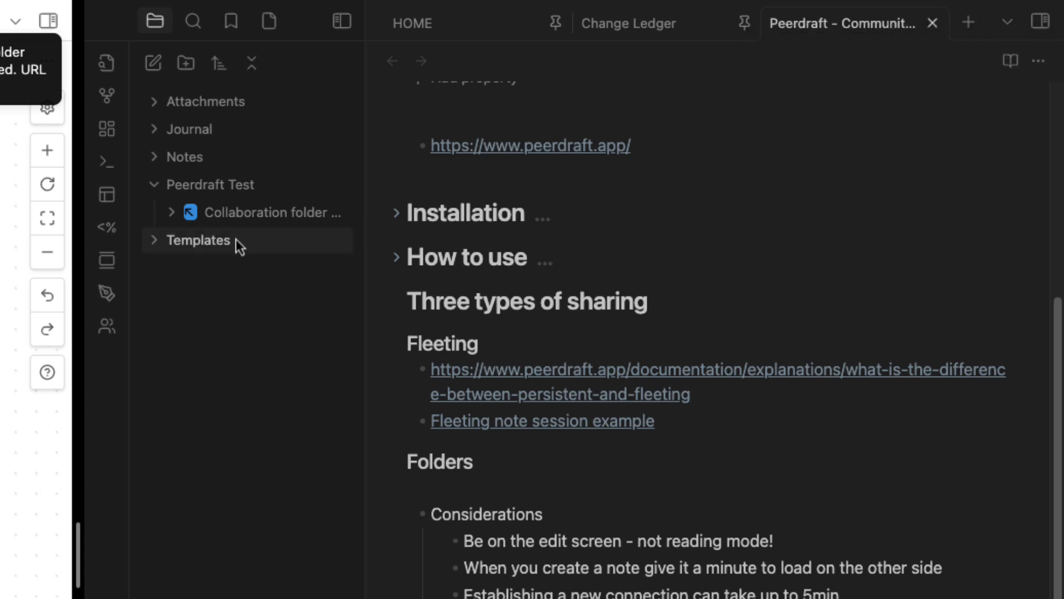
{"action": "left_click_drag", "start_coordinate": [364, 254], "coordinate": [526, 250]}
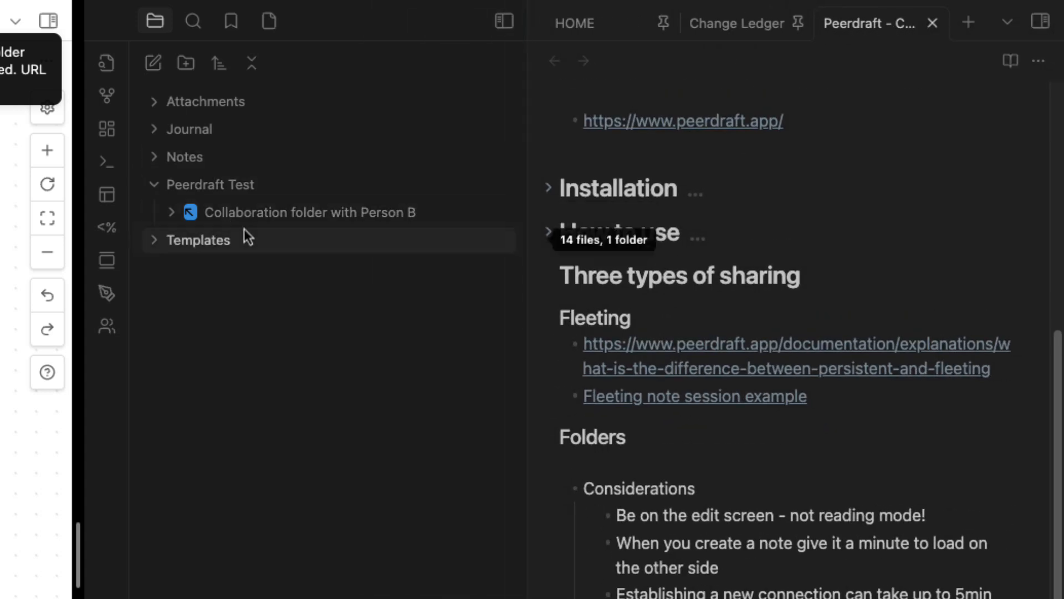
{"action": "left_click", "coordinate": [174, 219]}
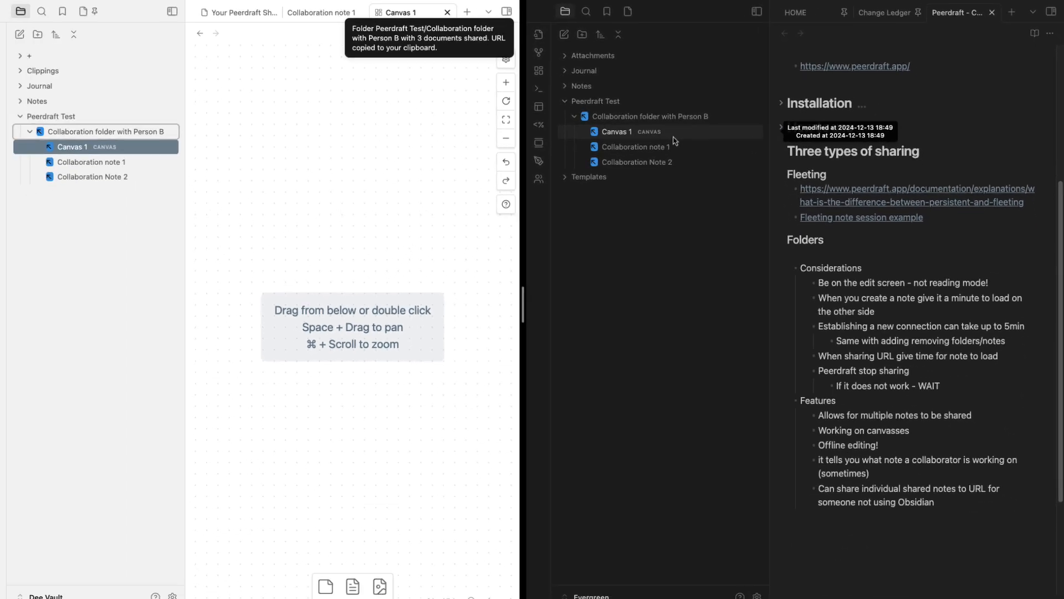
Open Collaboration Note 2 in both vaults and add a '## Person B' heading
{"action": "left_click", "coordinate": [95, 161]}
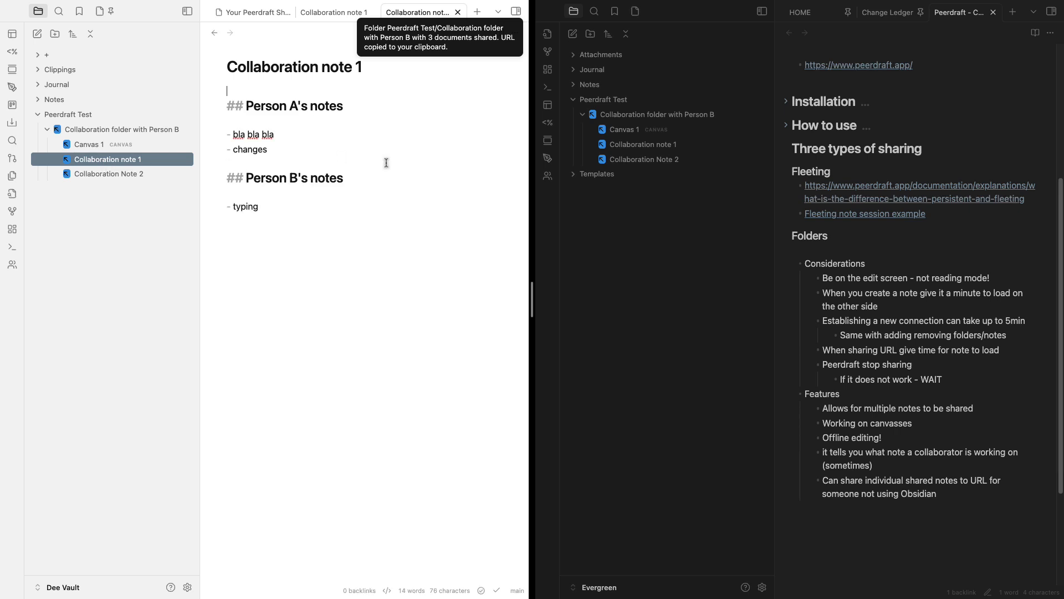
{"action": "left_click", "coordinate": [128, 174]}
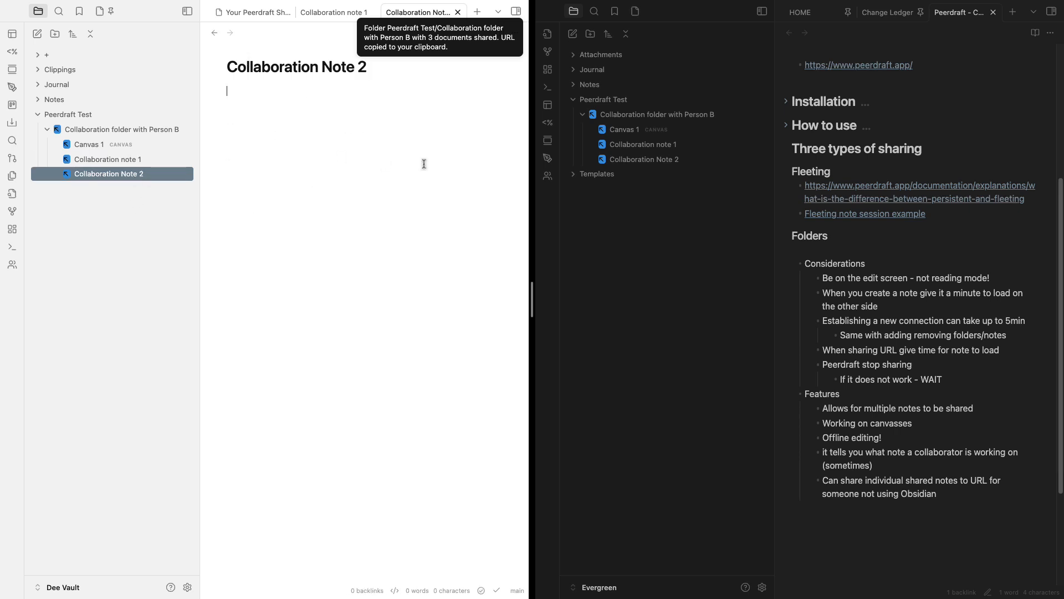
{"action": "left_click", "coordinate": [652, 160]}
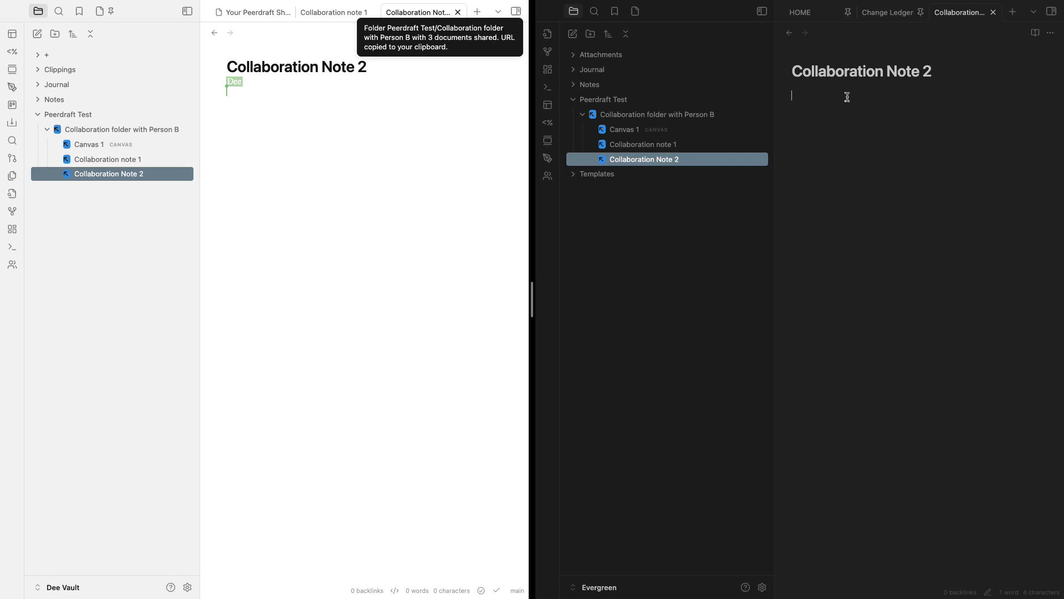
{"action": "key", "text": "Return"}
{"action": "key", "text": "Return"}
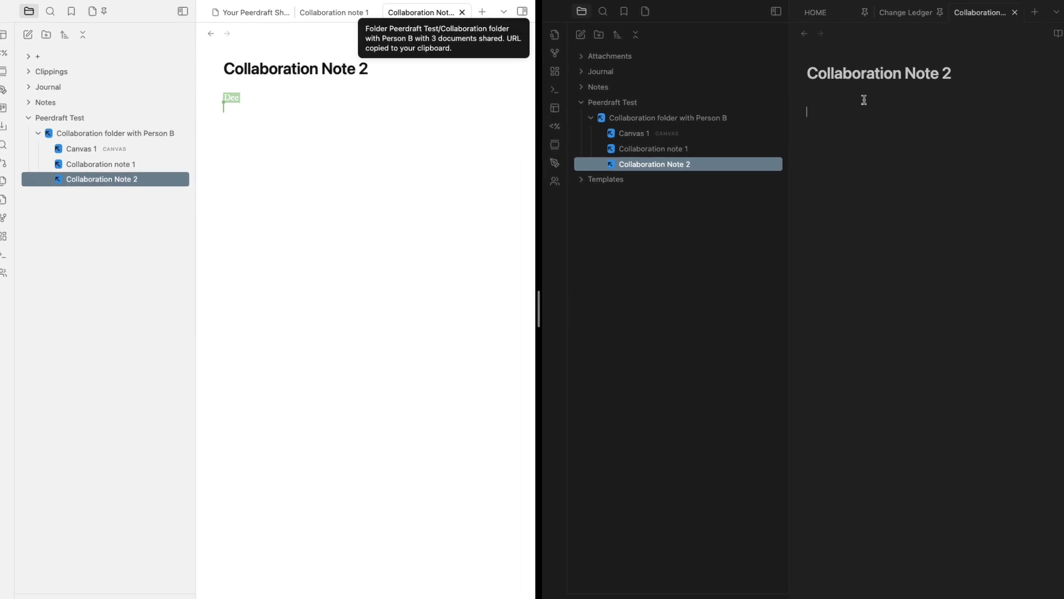
{"action": "type", "text": "## Person B"}
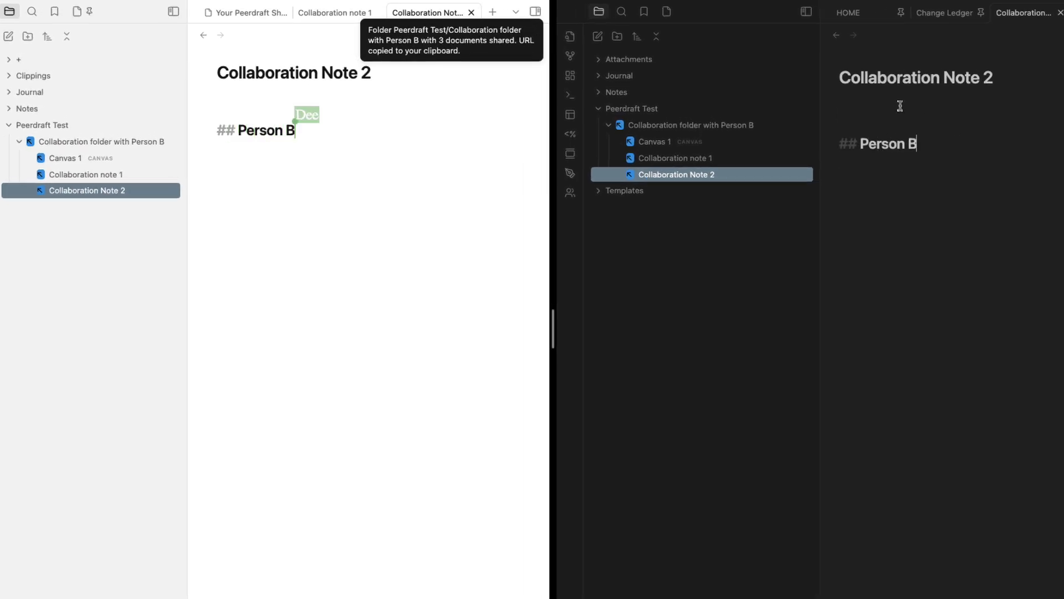
{"action": "key", "text": "Return"}
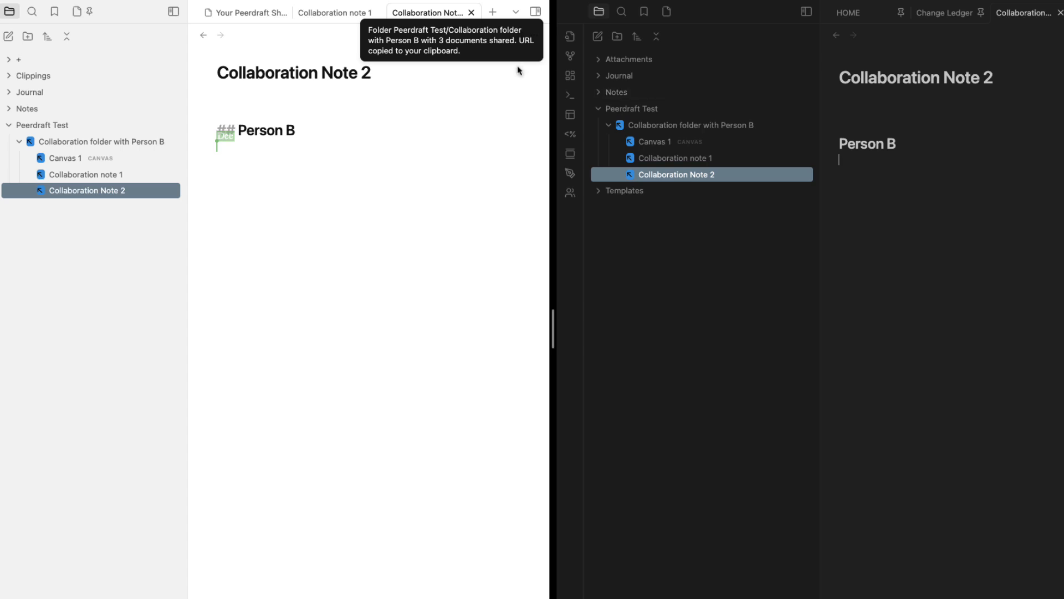
Add a '## Person A notes' heading with the bullet '- these are my notes' under the title
{"action": "left_click", "coordinate": [232, 97]}
{"action": "type", "text": "PErsona"}
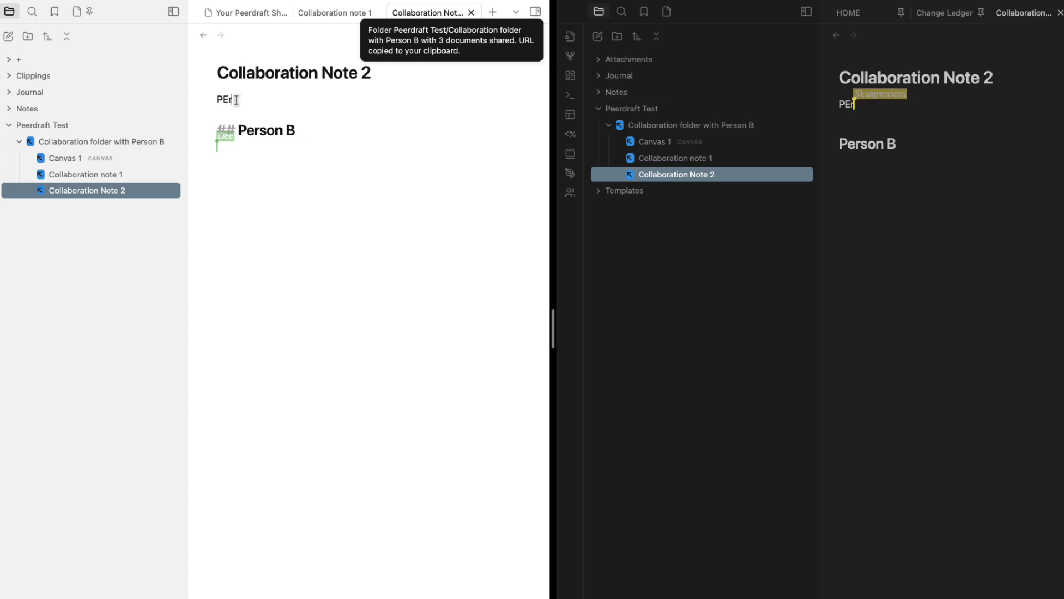
{"action": "key", "text": "BackSpace"}
{"action": "key", "text": "BackSpace"}
{"action": "key", "text": "BackSpace"}
{"action": "key", "text": "BackSpace"}
{"action": "key", "text": "BackSpace"}
{"action": "key", "text": "BackSpace"}
{"action": "key", "text": "BackSpace"}
{"action": "type", "text": "#"}
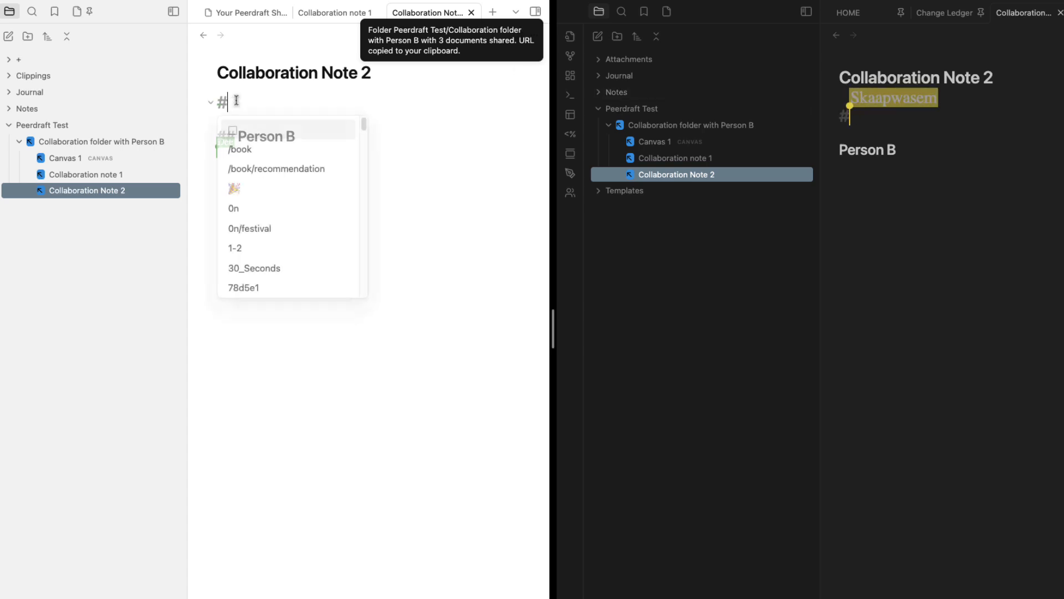
{"action": "type", "text": "# Person A notes"}
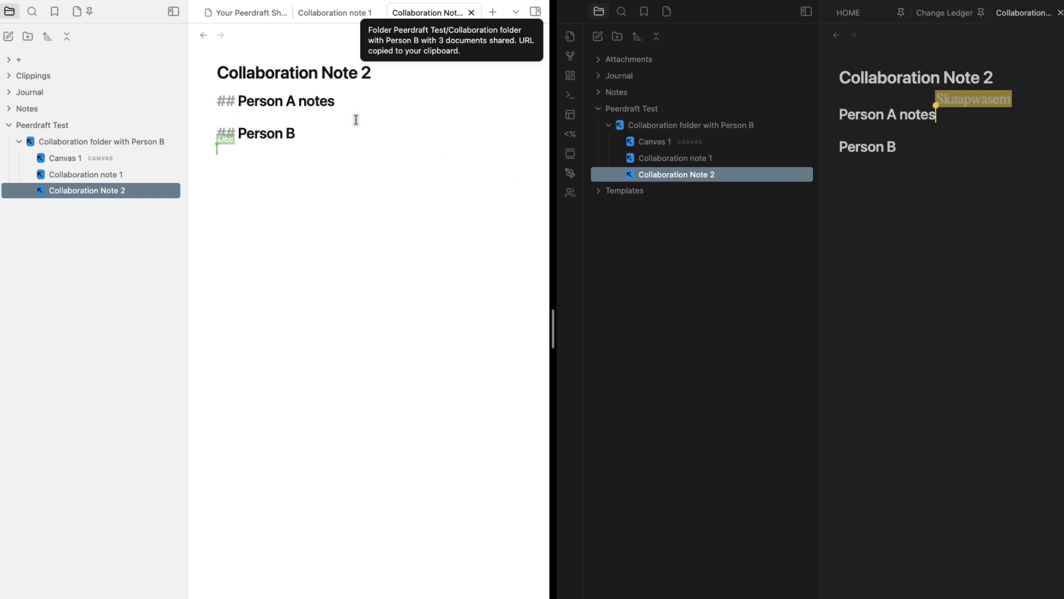
{"action": "key", "text": "Return"}
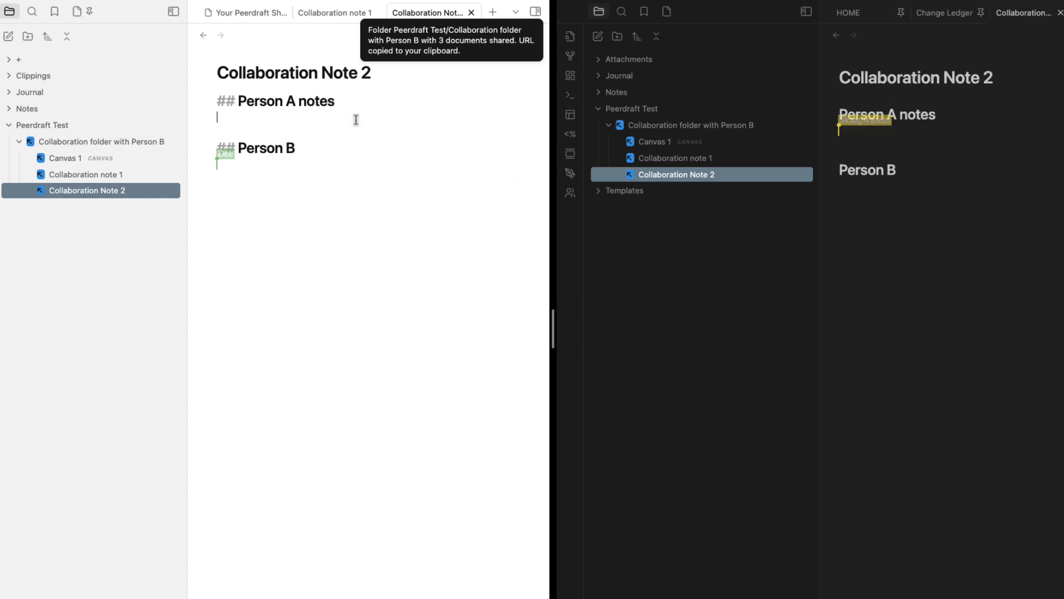
{"action": "type", "text": "- these are my notes"}
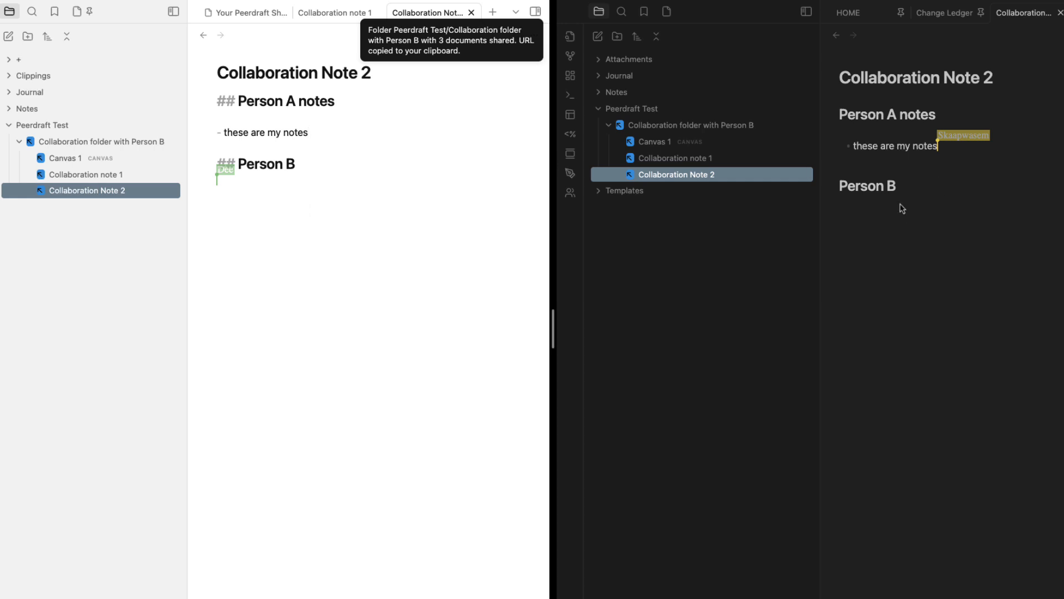
Type the line 'Person B's notes' under the Person B heading
{"action": "key", "text": "Return"}
{"action": "type", "text": "Person'"}
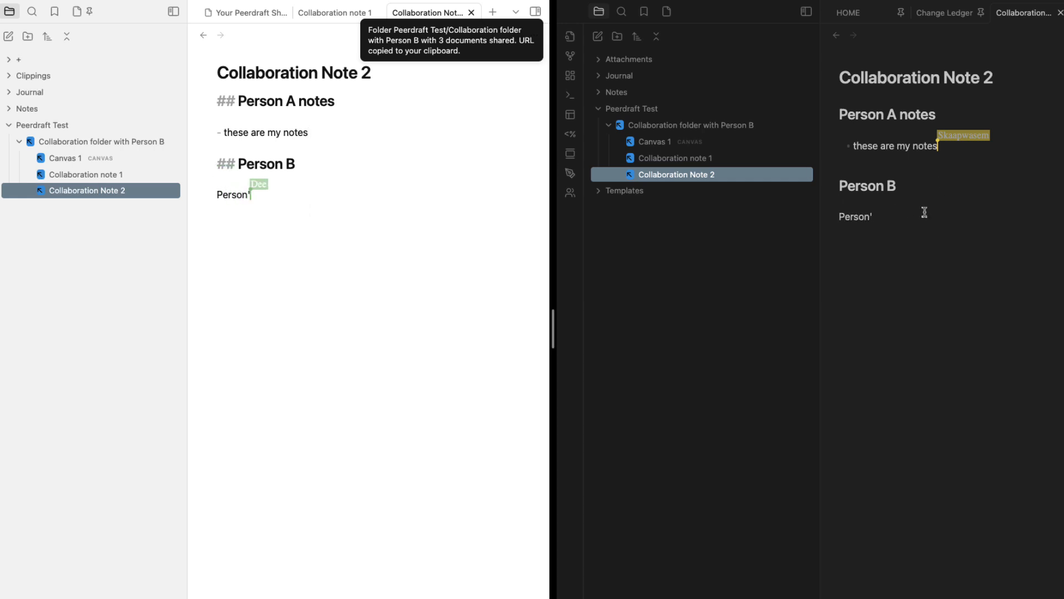
{"action": "type", "text": "s B"}
{"action": "key", "text": "BackSpace"}
{"action": "key", "text": "BackSpace"}
{"action": "key", "text": "BackSpace"}
{"action": "key", "text": "BackSpace"}
{"action": "type", "text": "B's notes"}
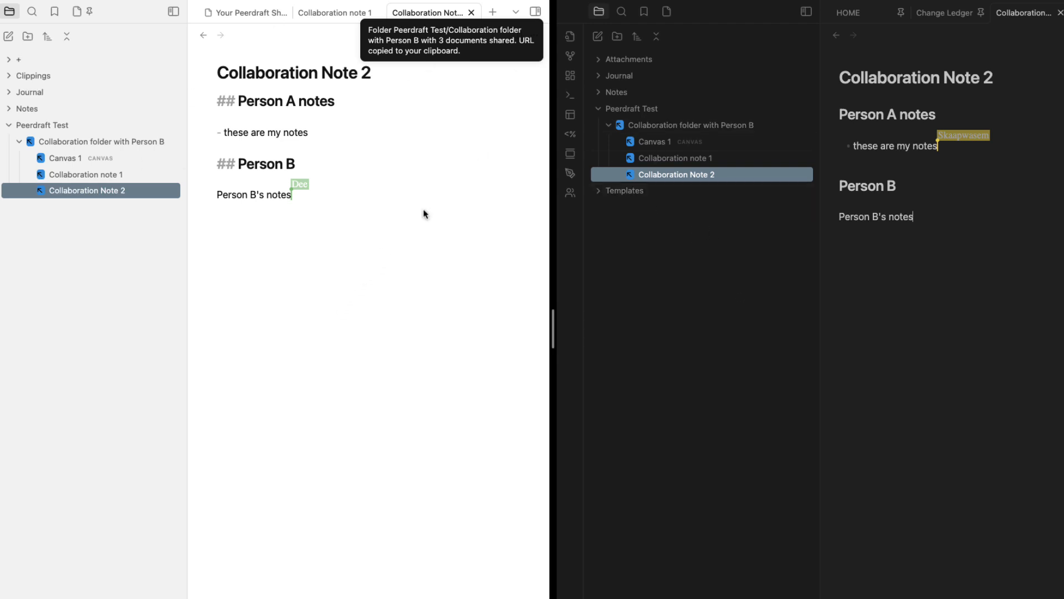
Open Canvas 1 in both vaults and place Collaboration note 1 on it as a card
{"action": "left_click", "coordinate": [72, 159]}
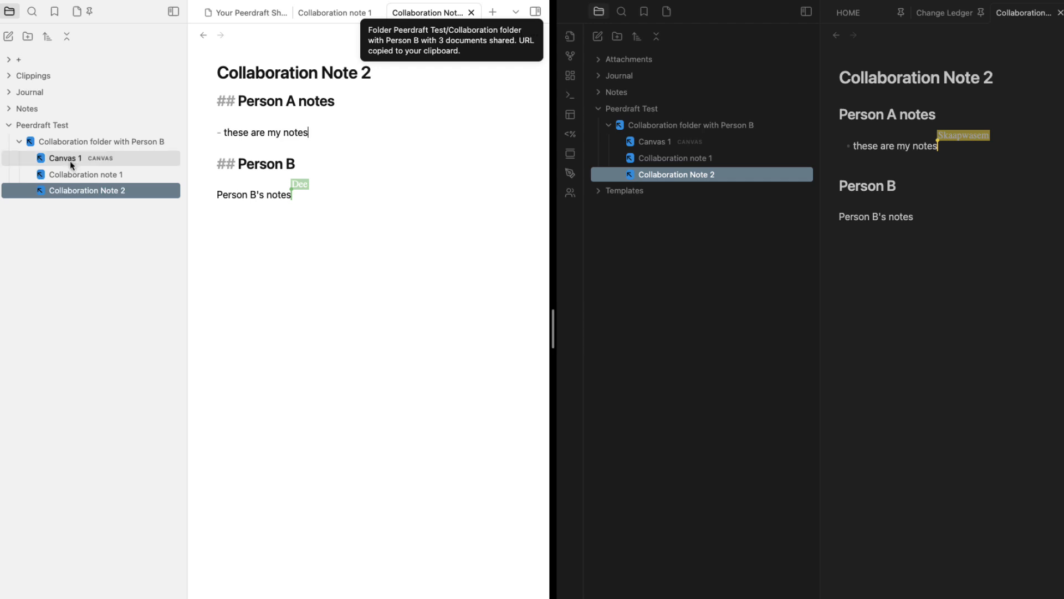
{"action": "left_click", "coordinate": [645, 143]}
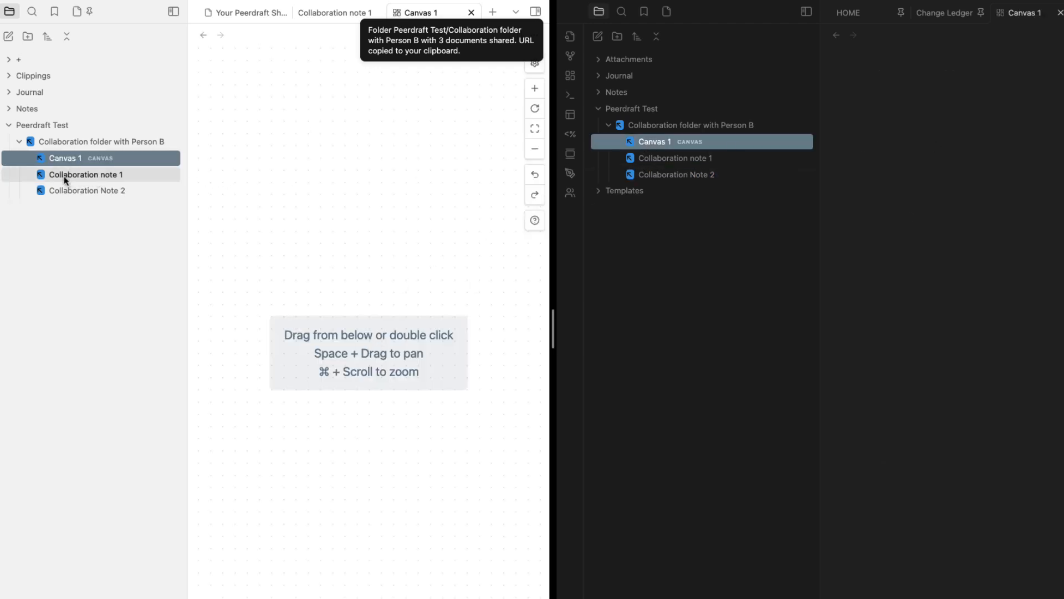
{"action": "left_click_drag", "start_coordinate": [65, 175], "coordinate": [304, 210]}
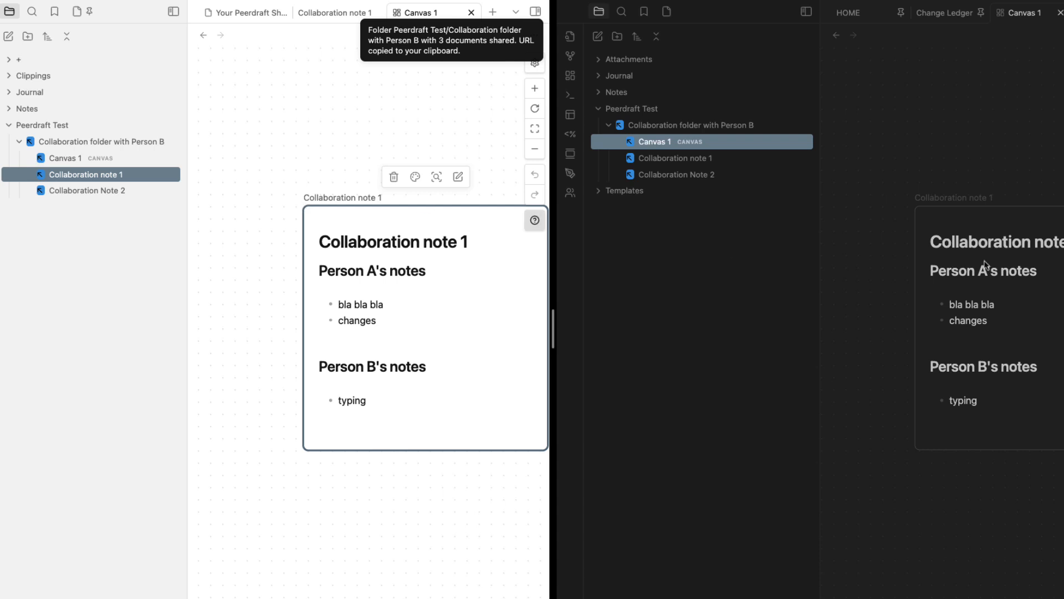
{"action": "scroll", "coordinate": [981, 274], "scroll_direction": "down", "scroll_amount": 5}
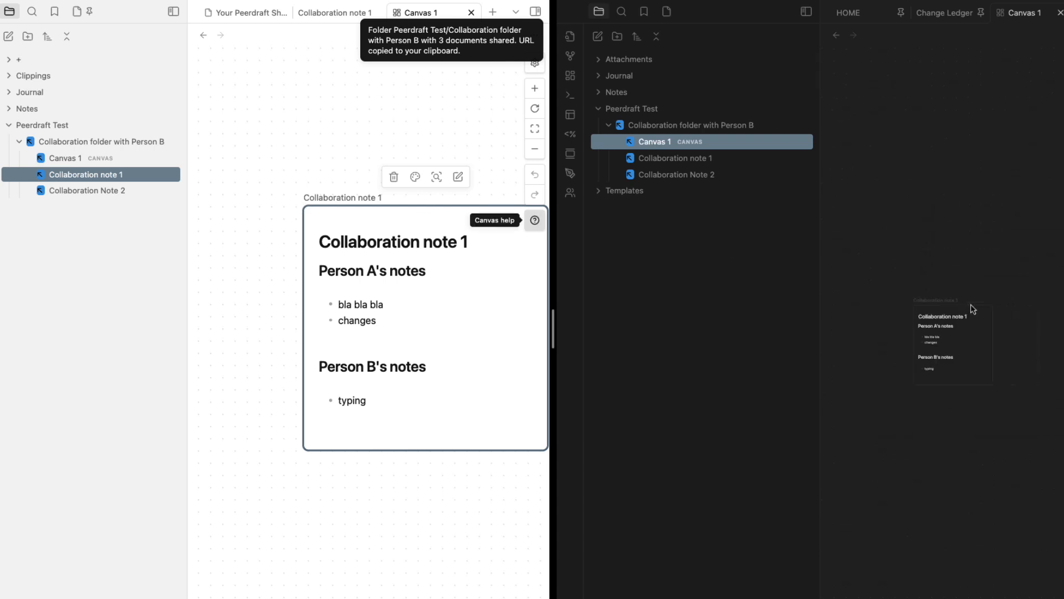
{"action": "scroll", "coordinate": [974, 309], "scroll_direction": "up", "scroll_amount": 5}
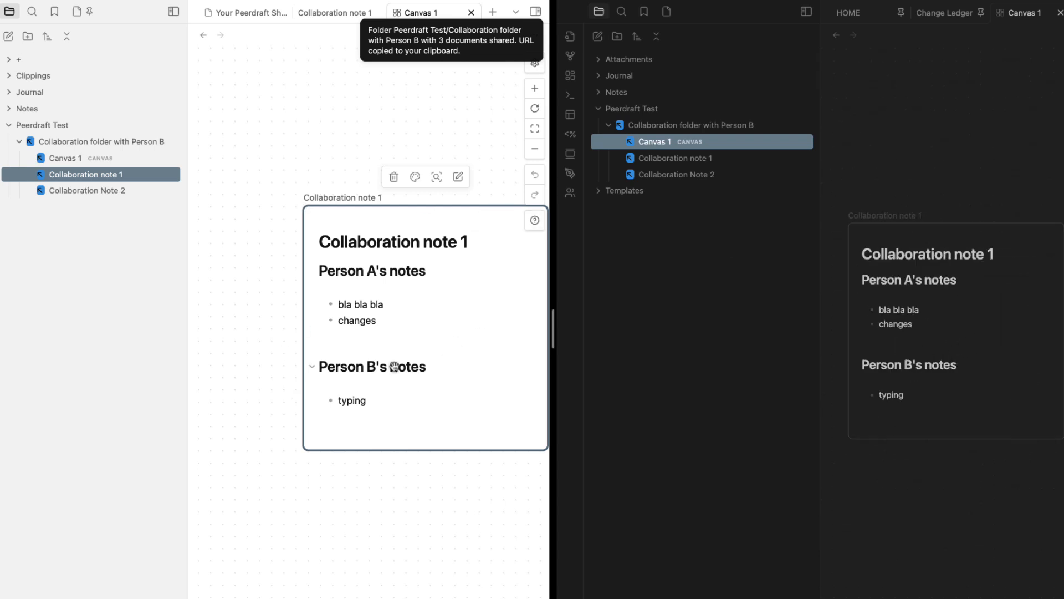
{"action": "scroll", "coordinate": [405, 360], "scroll_direction": "down", "scroll_amount": 2}
{"action": "scroll", "coordinate": [437, 327], "scroll_direction": "right", "scroll_amount": 2}
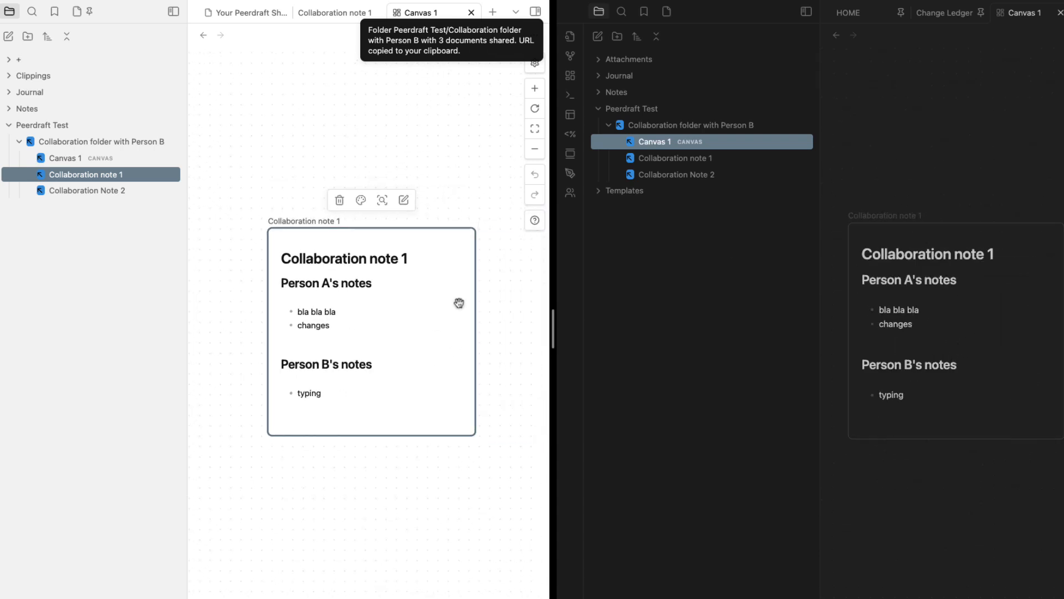
Refresh the second vault's Peerdraft Test folder and select the Collaboration note 1 card on its canvas
{"action": "left_click", "coordinate": [622, 111]}
{"action": "left_click", "coordinate": [607, 111]}
{"action": "left_click", "coordinate": [631, 109]}
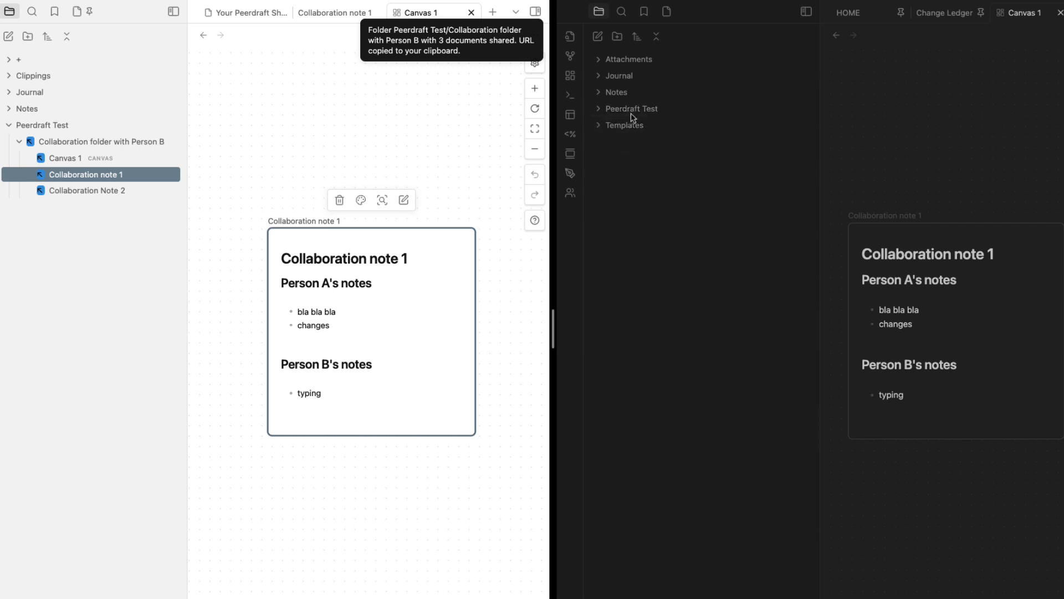
{"action": "left_click", "coordinate": [635, 110]}
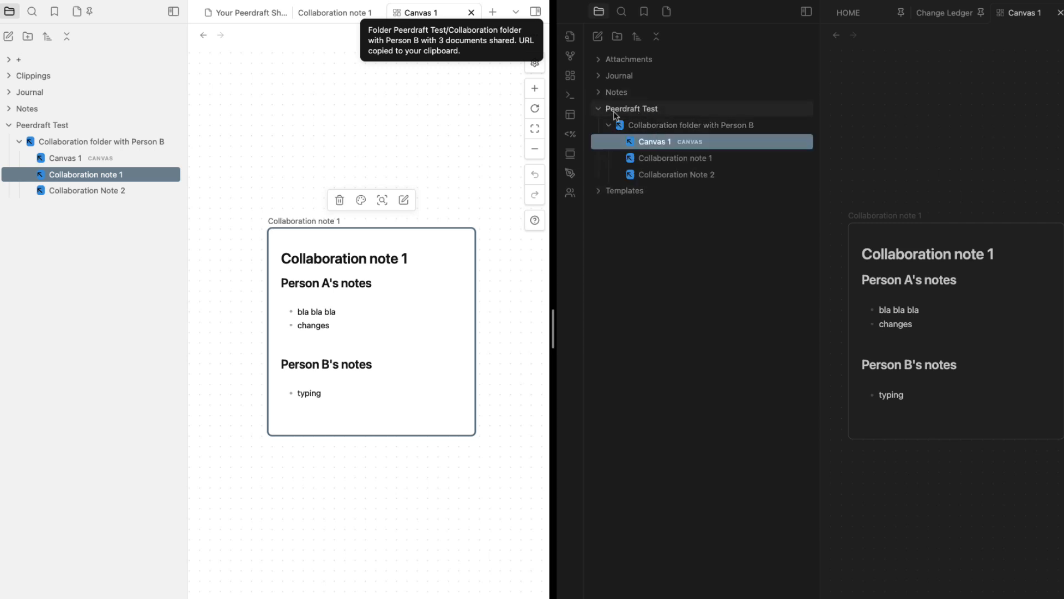
{"action": "mouse_move", "coordinate": [649, 141]}
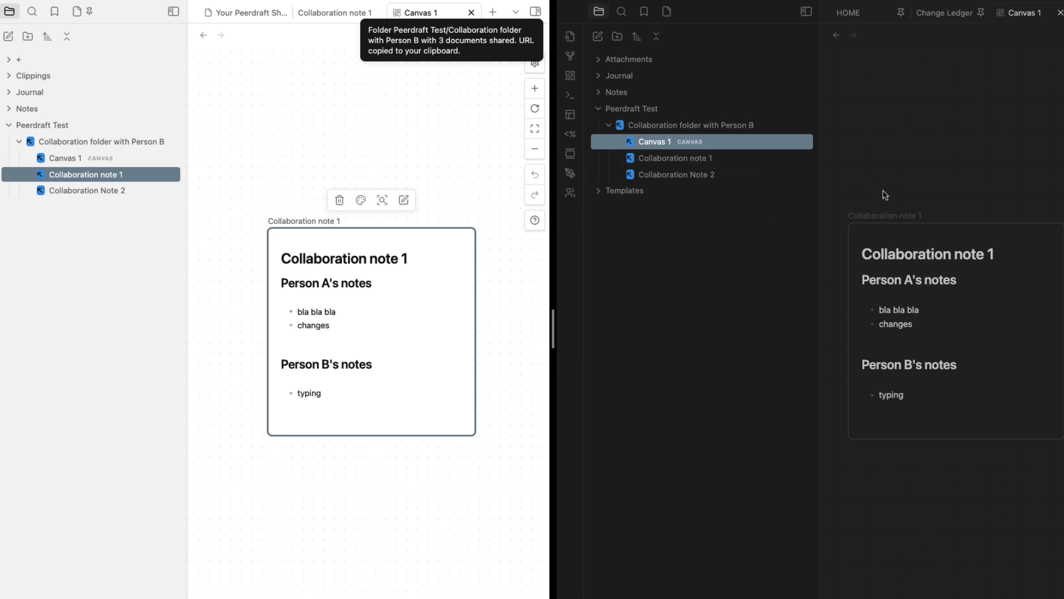
{"action": "left_click_drag", "start_coordinate": [834, 175], "coordinate": [942, 478]}
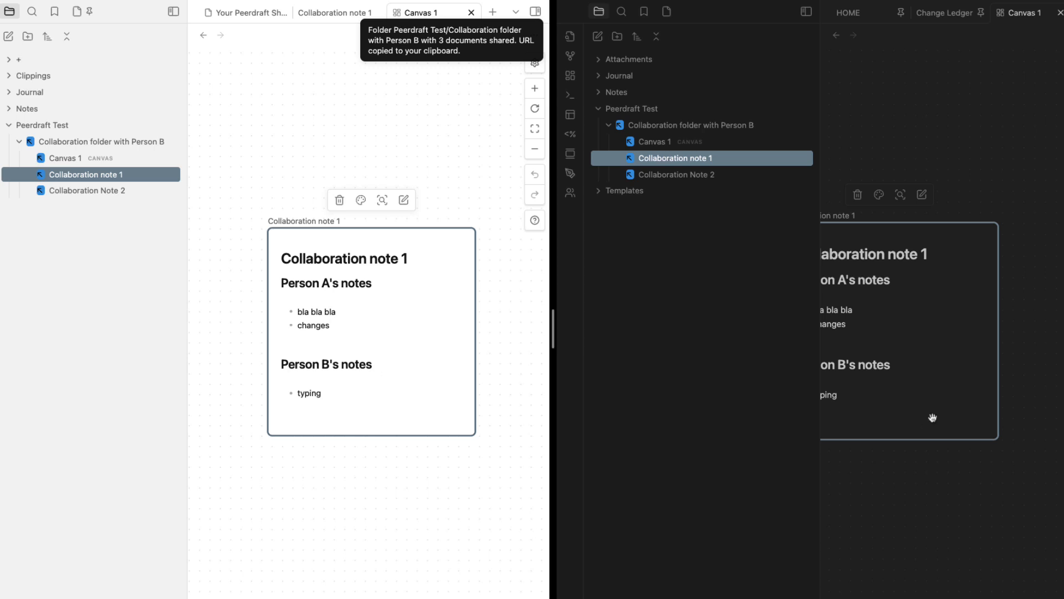
{"action": "scroll", "coordinate": [931, 420], "scroll_direction": "left", "scroll_amount": 5}
{"action": "scroll", "coordinate": [994, 291], "scroll_direction": "right", "scroll_amount": 3}
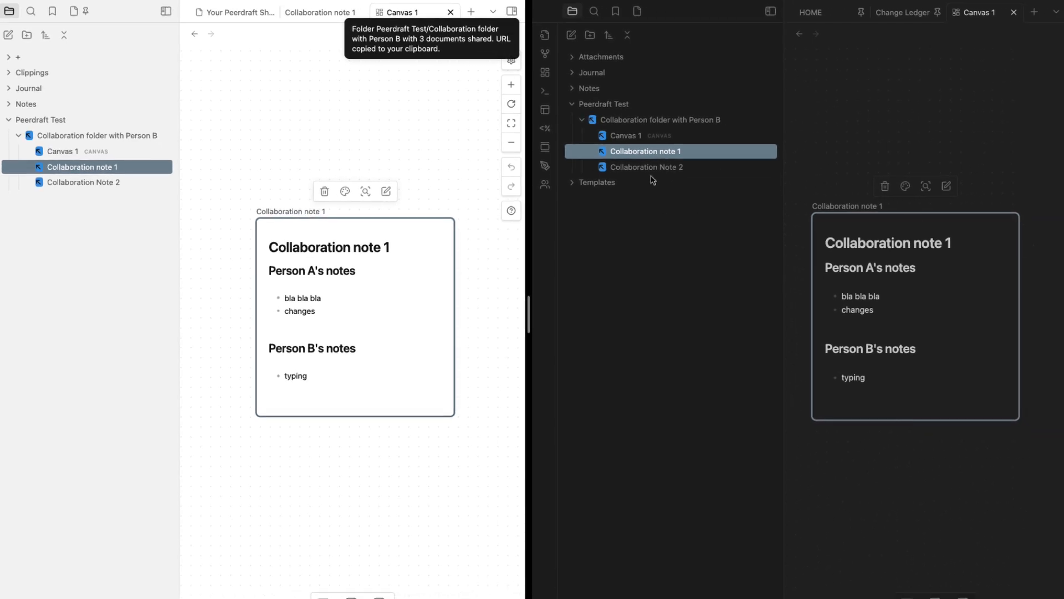
Add Collaboration Note 2 to Canvas 1 as a card, positioned up and to the right
{"action": "left_click_drag", "start_coordinate": [654, 170], "coordinate": [893, 99]}
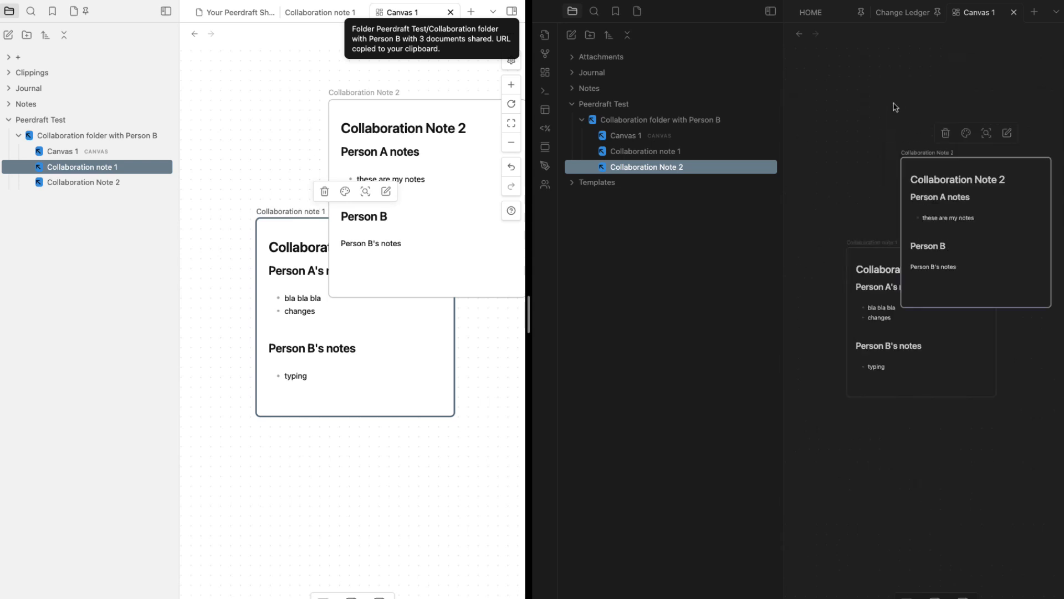
{"action": "scroll", "coordinate": [893, 106], "scroll_direction": "down", "scroll_amount": 3}
{"action": "scroll", "coordinate": [896, 145], "scroll_direction": "right", "scroll_amount": 2}
{"action": "left_click_drag", "start_coordinate": [872, 226], "coordinate": [977, 132]}
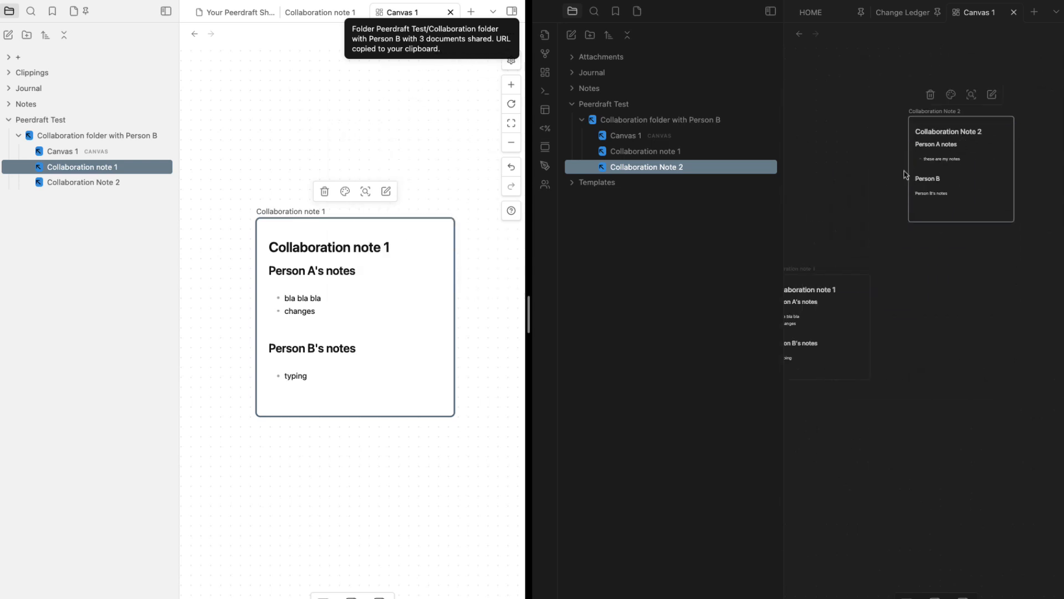
Connect the two note cards with arrows in both directions, then edit the Collaboration Note 2 card
{"action": "mouse_move", "coordinate": [905, 176]}
{"action": "left_mouse_down"}
{"action": "mouse_move", "coordinate": [872, 185]}
{"action": "mouse_move", "coordinate": [900, 270]}
{"action": "left_mouse_up"}
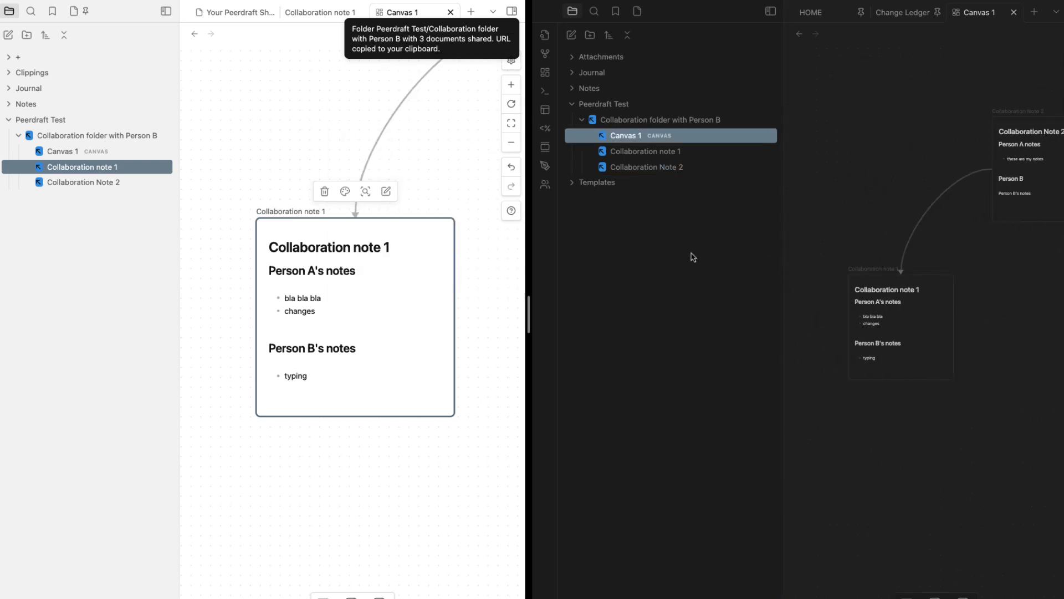
{"action": "scroll", "coordinate": [477, 304], "scroll_direction": "down", "scroll_amount": 5}
{"action": "scroll", "coordinate": [455, 310], "scroll_direction": "right", "scroll_amount": 2}
{"action": "scroll", "coordinate": [284, 339], "scroll_direction": "up", "scroll_amount": 1}
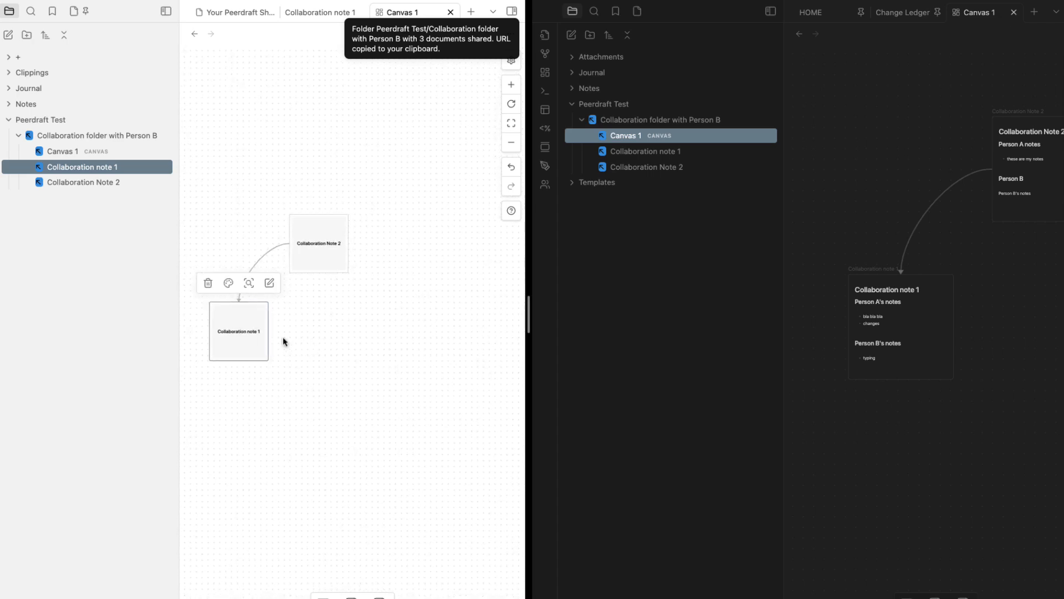
{"action": "scroll", "coordinate": [278, 340], "scroll_direction": "up", "scroll_amount": 3}
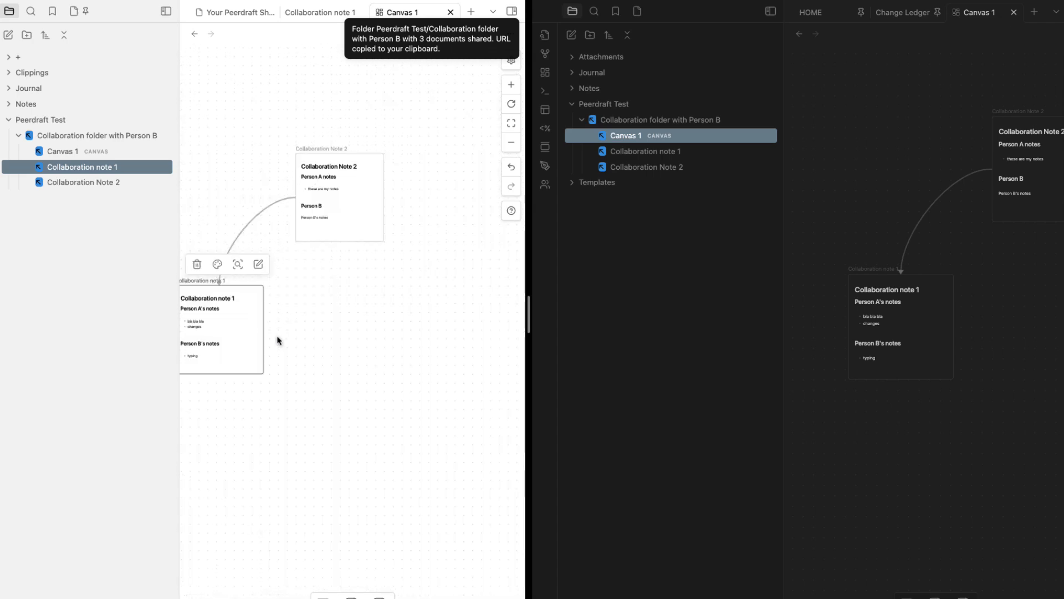
{"action": "left_click_drag", "start_coordinate": [262, 329], "coordinate": [348, 233]}
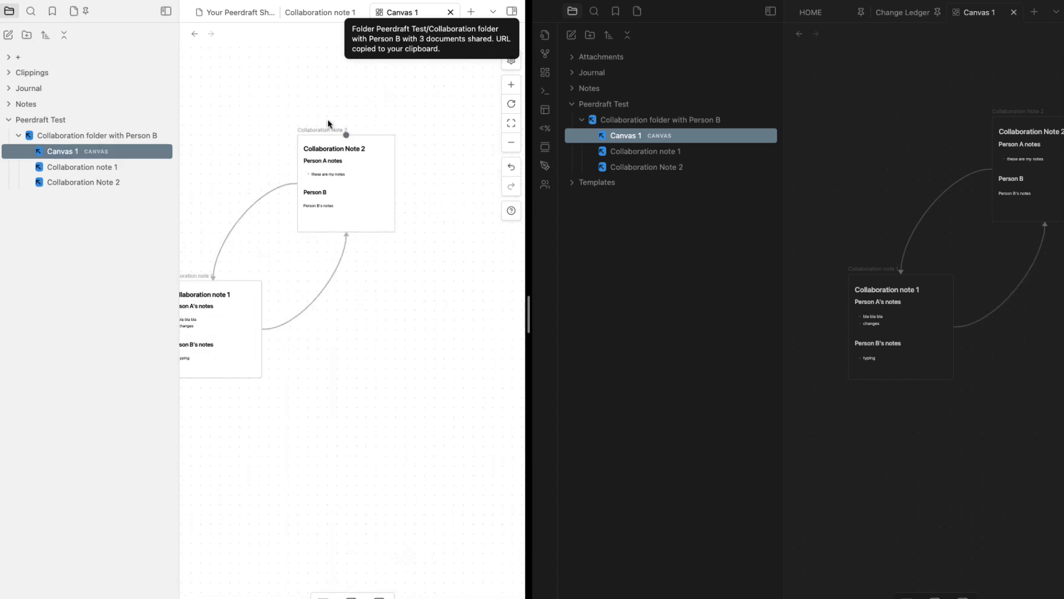
{"action": "double_click", "coordinate": [338, 206]}
{"action": "scroll", "coordinate": [987, 211], "scroll_direction": "right", "scroll_amount": 5}
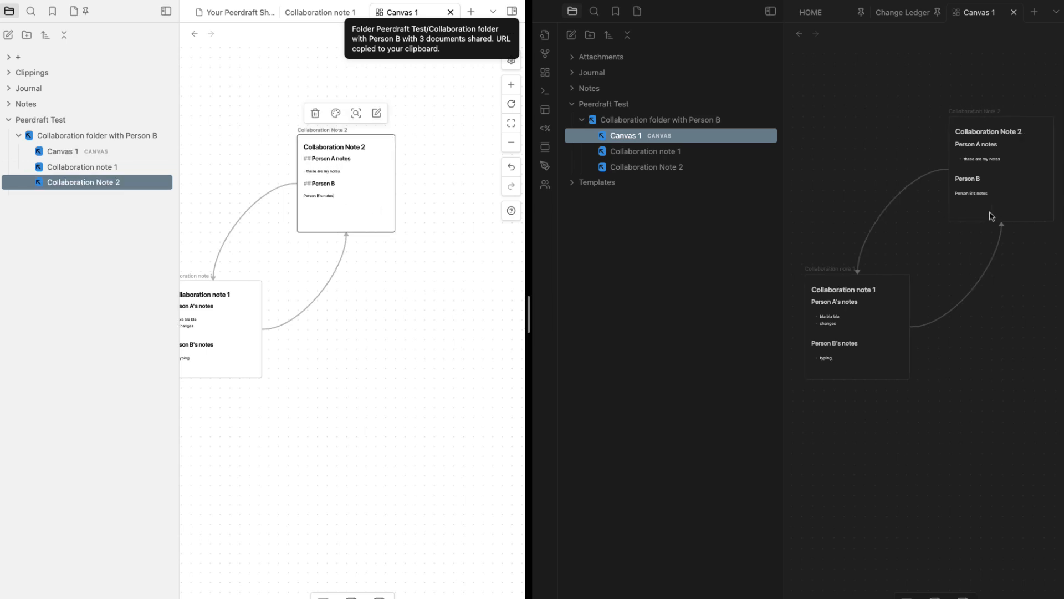
{"action": "scroll", "coordinate": [878, 186], "scroll_direction": "up", "scroll_amount": 5}
{"action": "scroll", "coordinate": [888, 309], "scroll_direction": "down", "scroll_amount": 2}
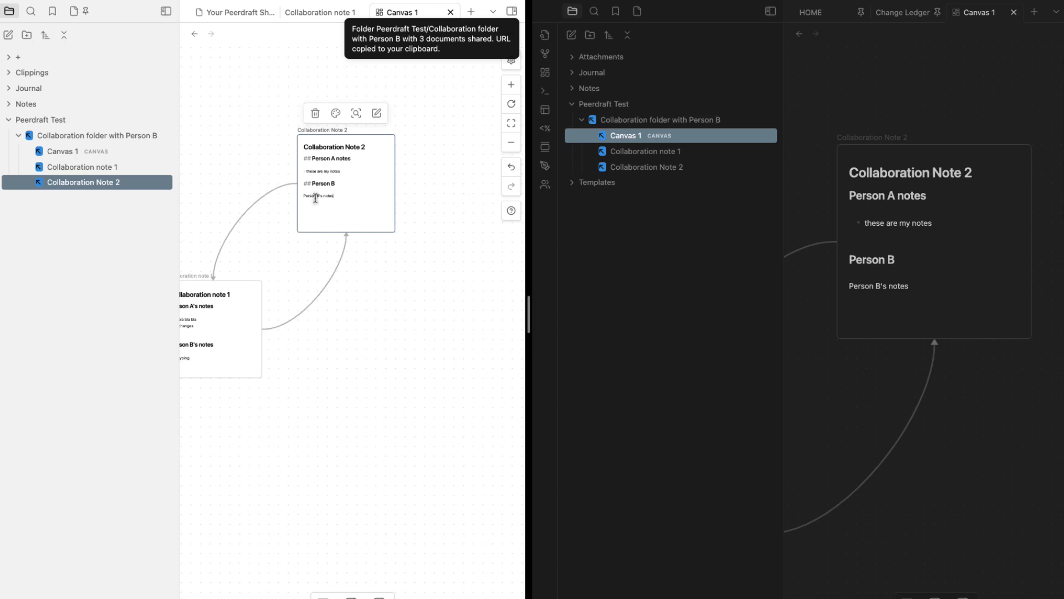
Add the bullet 'I am making edits from the canva board' under 'these are my notes' in the card
{"action": "left_click", "coordinate": [511, 245]}
{"action": "key", "text": "Return"}
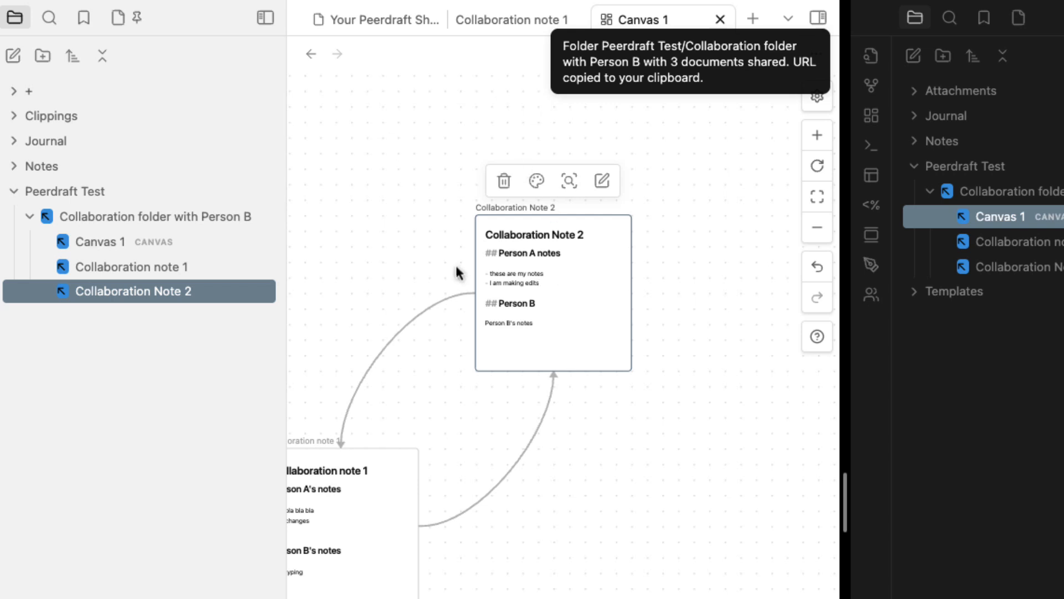
{"action": "scroll", "coordinate": [460, 272], "scroll_direction": "up", "scroll_amount": 5}
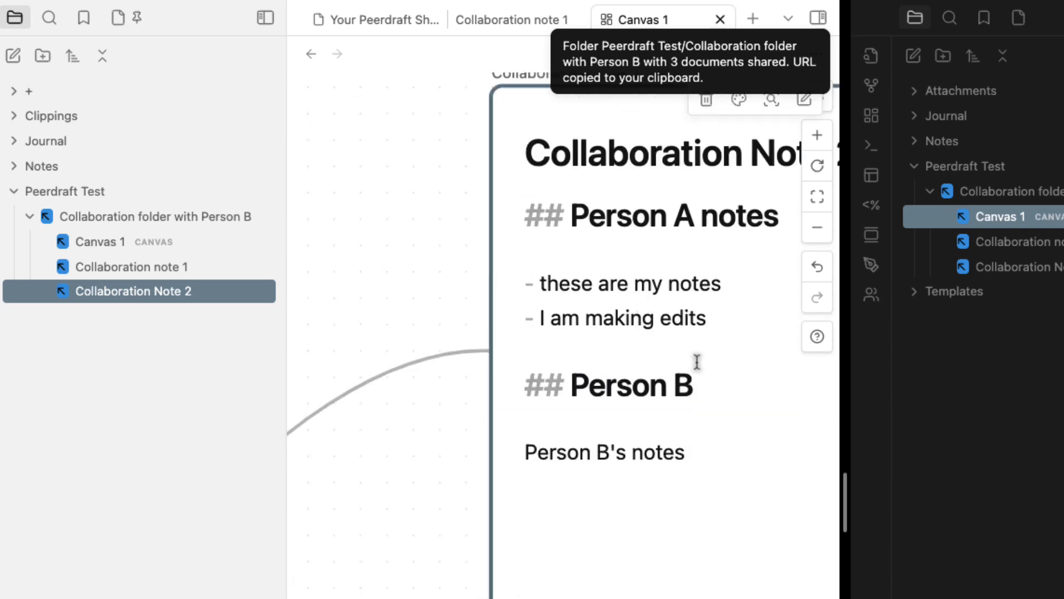
{"action": "type", "text": "from the c"}
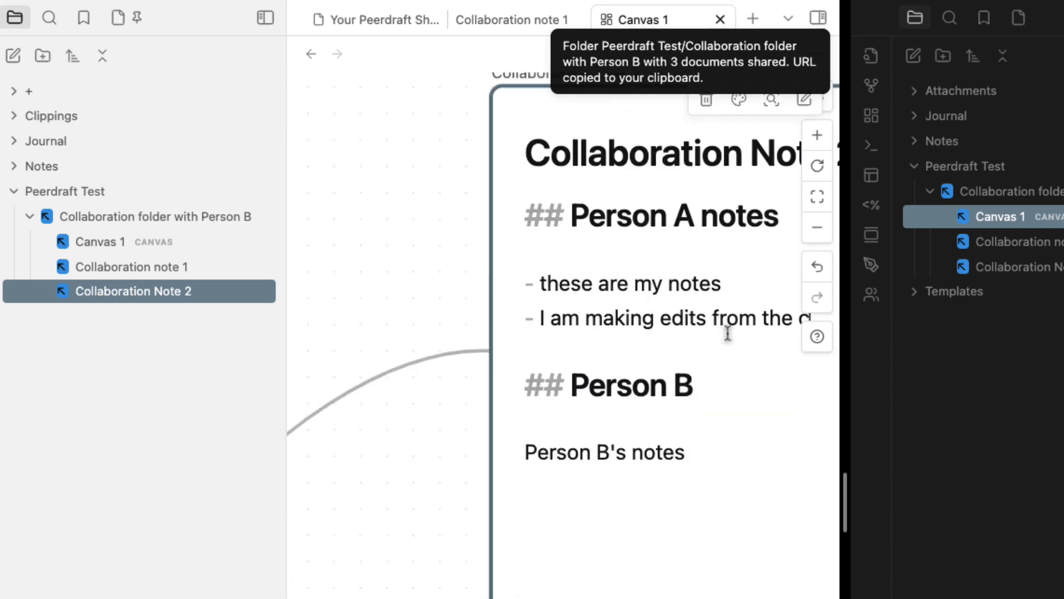
{"action": "type", "text": "anva board"}
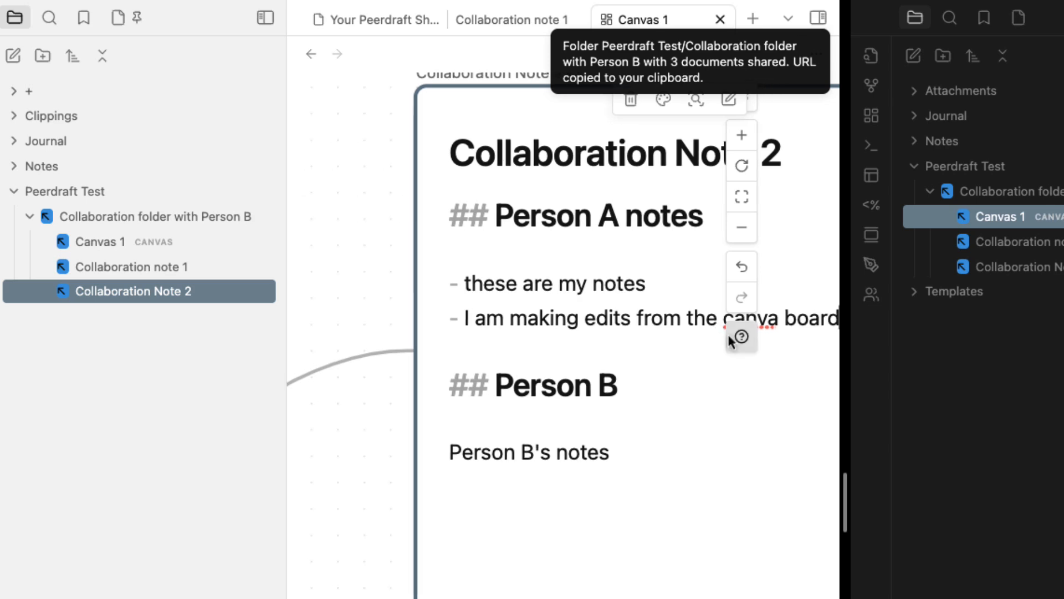
{"action": "key", "text": "Return"}
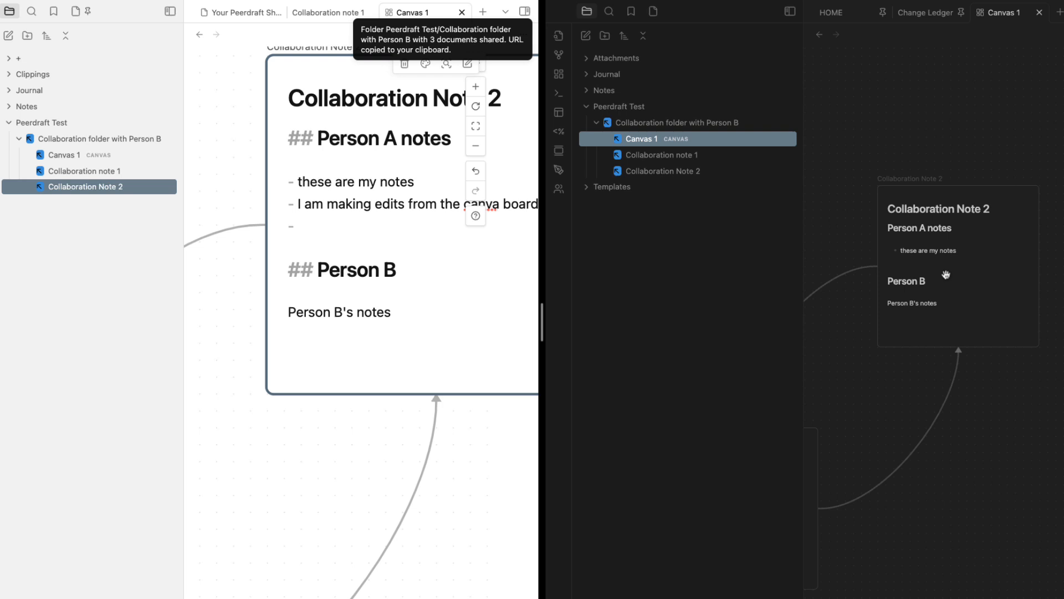
Open the Collaboration Note 2 card in the second vault at the new empty bullet
{"action": "scroll", "coordinate": [1010, 295], "scroll_direction": "up", "scroll_amount": 2}
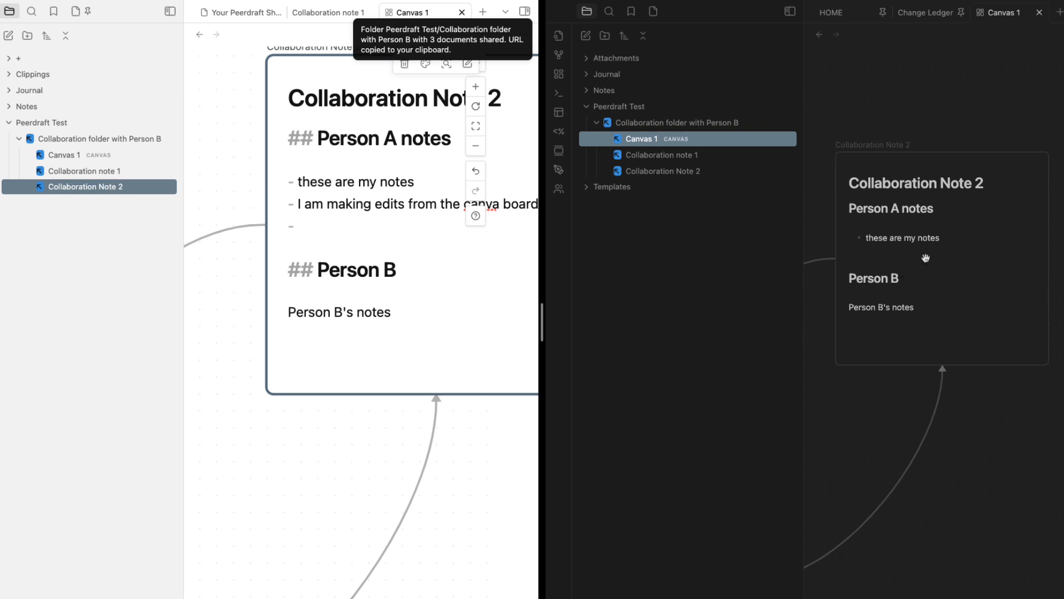
{"action": "double_click", "coordinate": [872, 254]}
{"action": "left_click", "coordinate": [989, 263]}
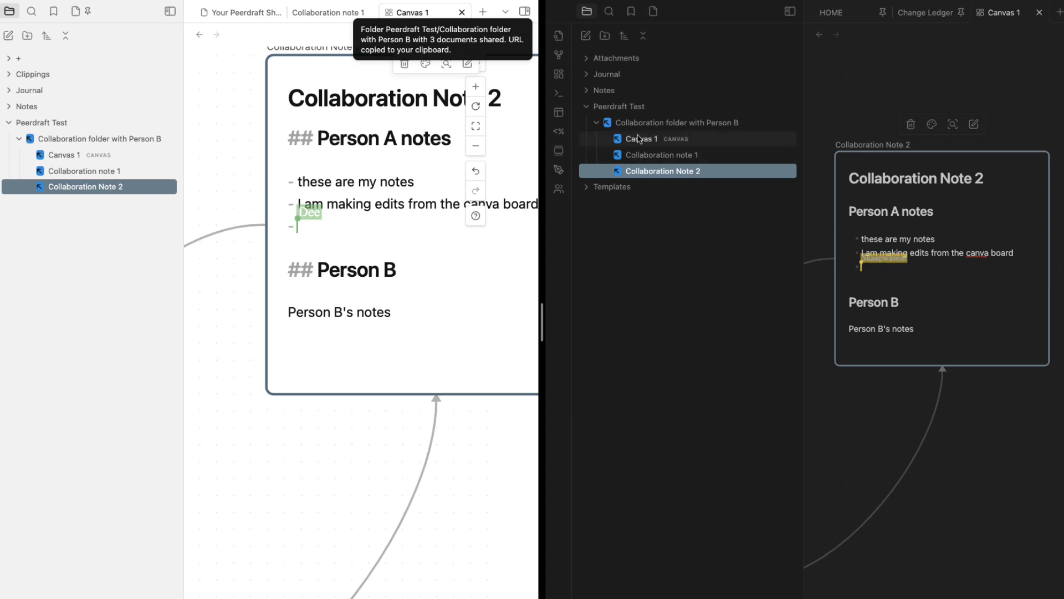
Narrow the file-tree sidebars in both vaults to give the canvas more room
{"action": "left_click", "coordinate": [923, 299]}
{"action": "left_click", "coordinate": [976, 430]}
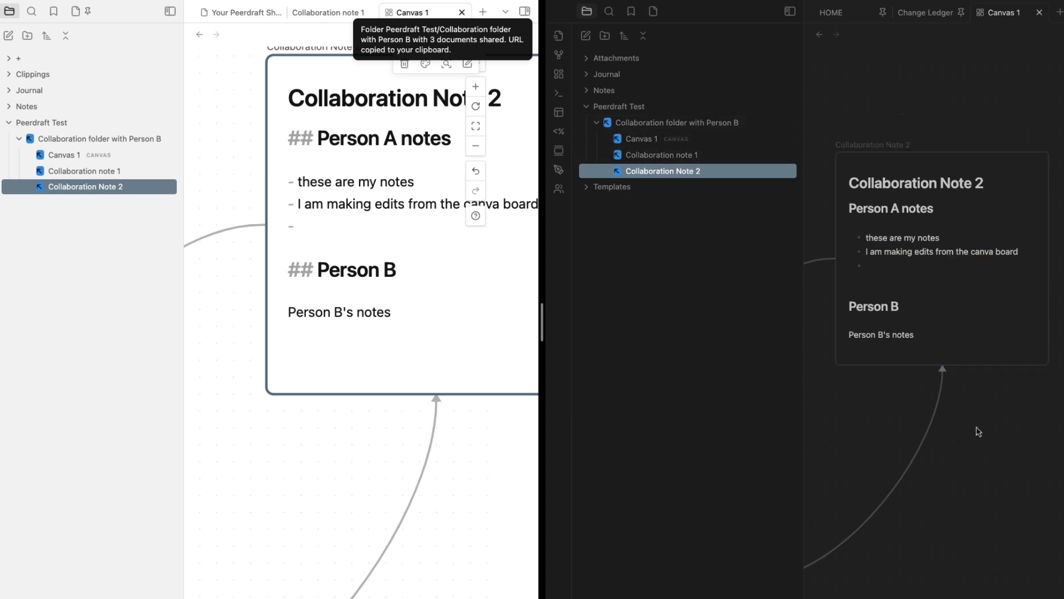
{"action": "double_click", "coordinate": [891, 274]}
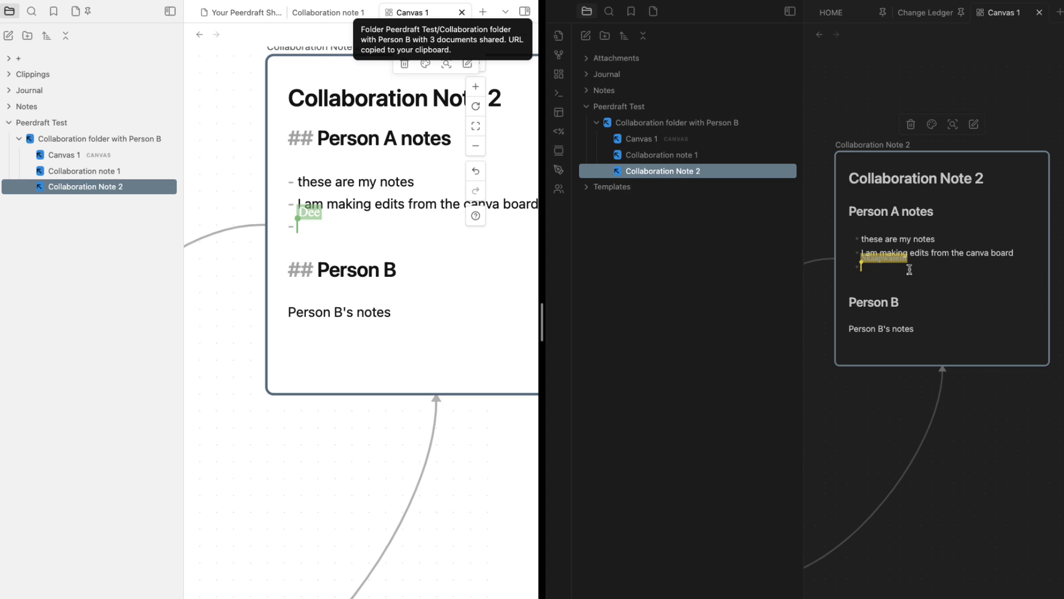
{"action": "left_click_drag", "start_coordinate": [806, 234], "coordinate": [694, 233]}
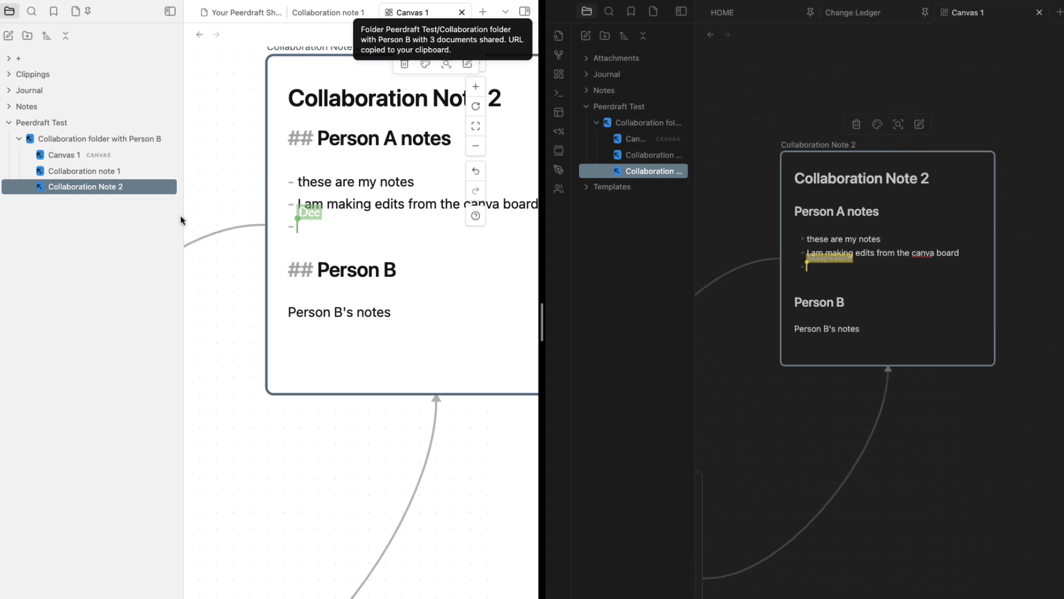
{"action": "left_click_drag", "start_coordinate": [180, 220], "coordinate": [65, 252]}
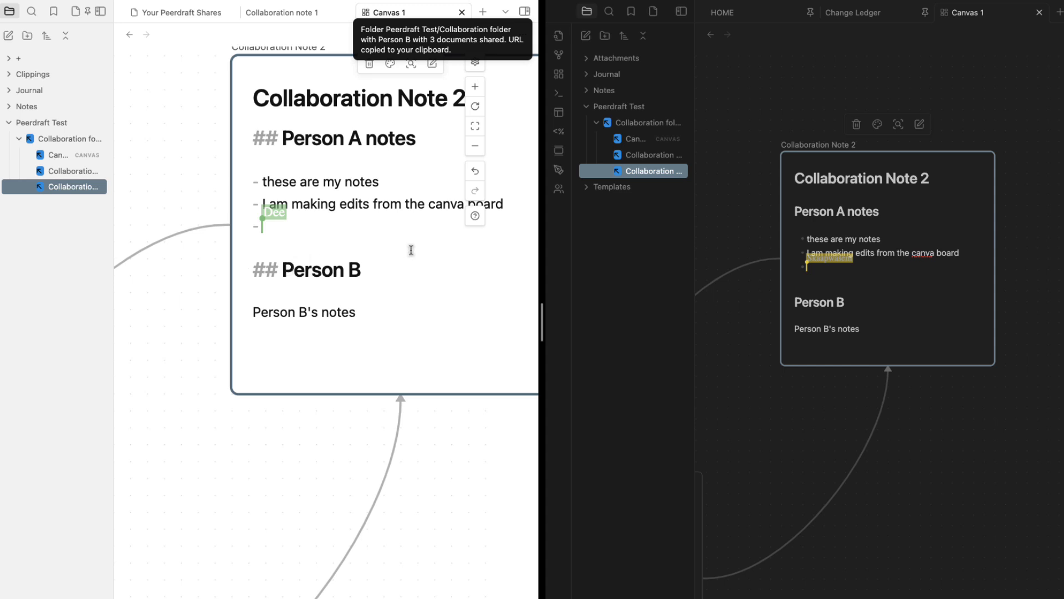
{"action": "left_click", "coordinate": [496, 445]}
{"action": "scroll", "coordinate": [484, 329], "scroll_direction": "down", "scroll_amount": 4}
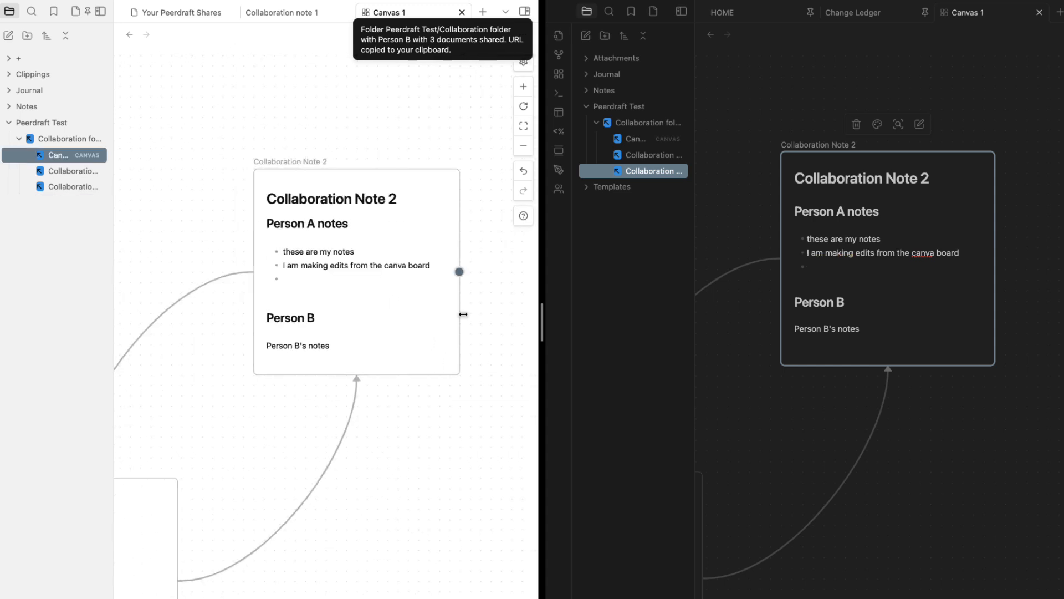
{"action": "scroll", "coordinate": [463, 314], "scroll_direction": "right", "scroll_amount": 1}
{"action": "scroll", "coordinate": [256, 290], "scroll_direction": "up", "scroll_amount": 1}
Add the bullet '- Making notes from Canva' below Person B's notes in the canvas card
{"action": "double_click", "coordinate": [304, 281]}
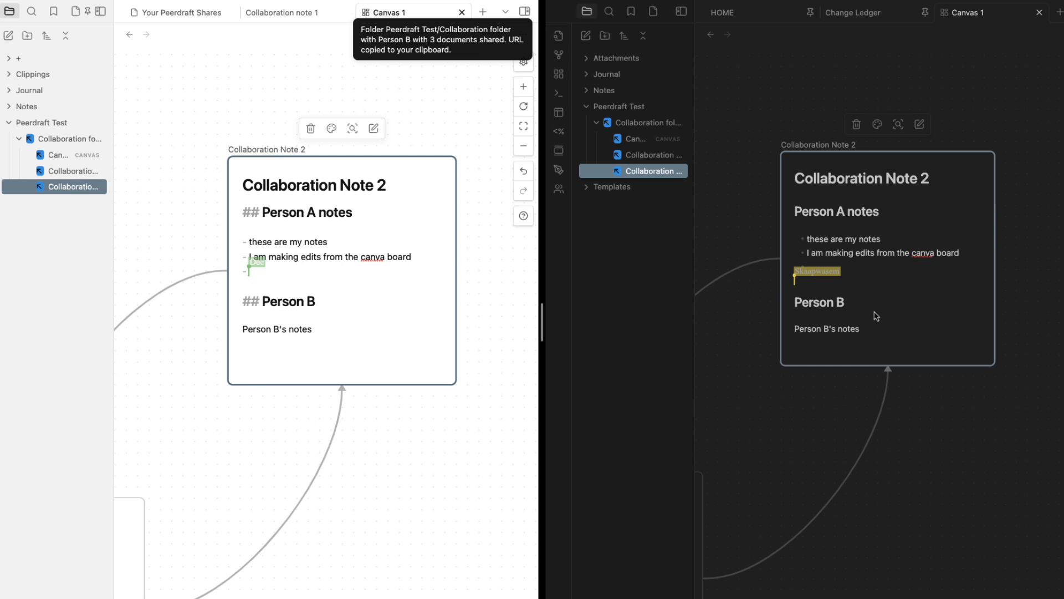
{"action": "left_click", "coordinate": [870, 329]}
{"action": "key", "text": "Return"}
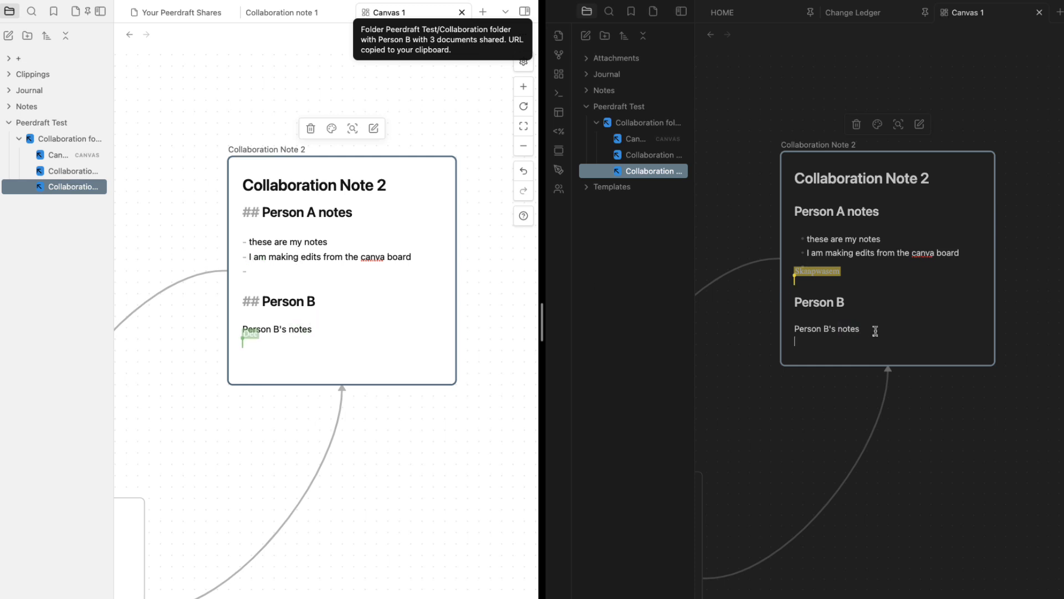
{"action": "type", "text": "- Making note"}
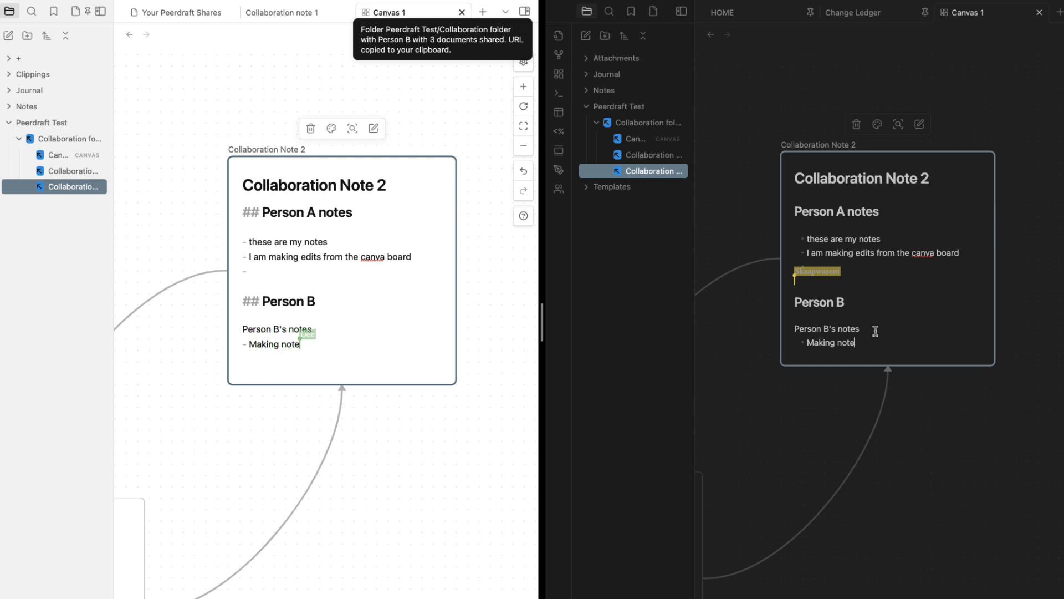
{"action": "type", "text": "s from Cancva"}
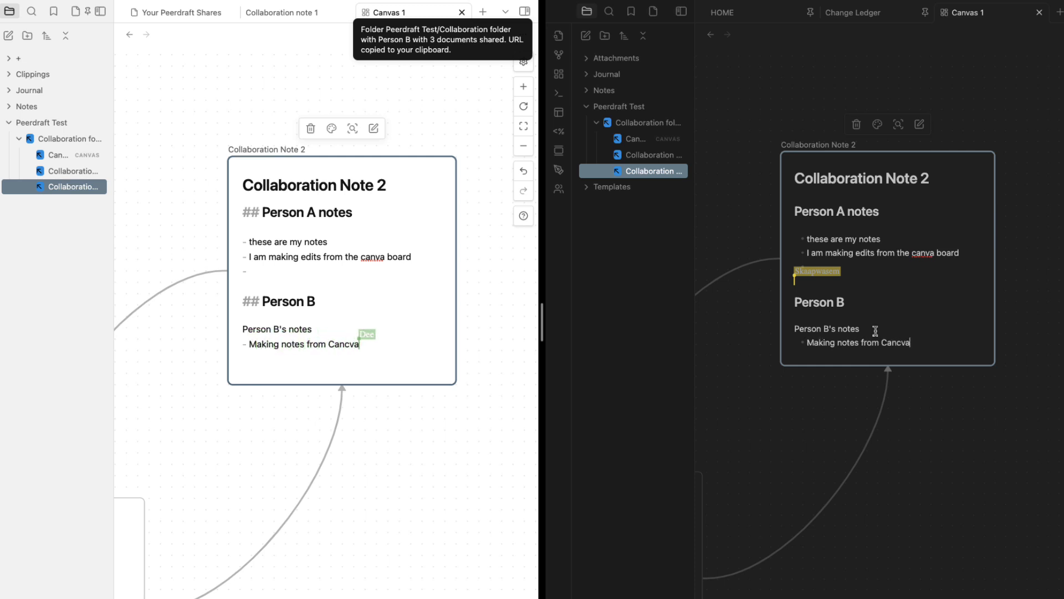
{"action": "key", "text": "BackSpace"}
{"action": "key", "text": "BackSpace"}
{"action": "key", "text": "BackSpace"}
{"action": "type", "text": "va"}
{"action": "left_click", "coordinate": [945, 413]}
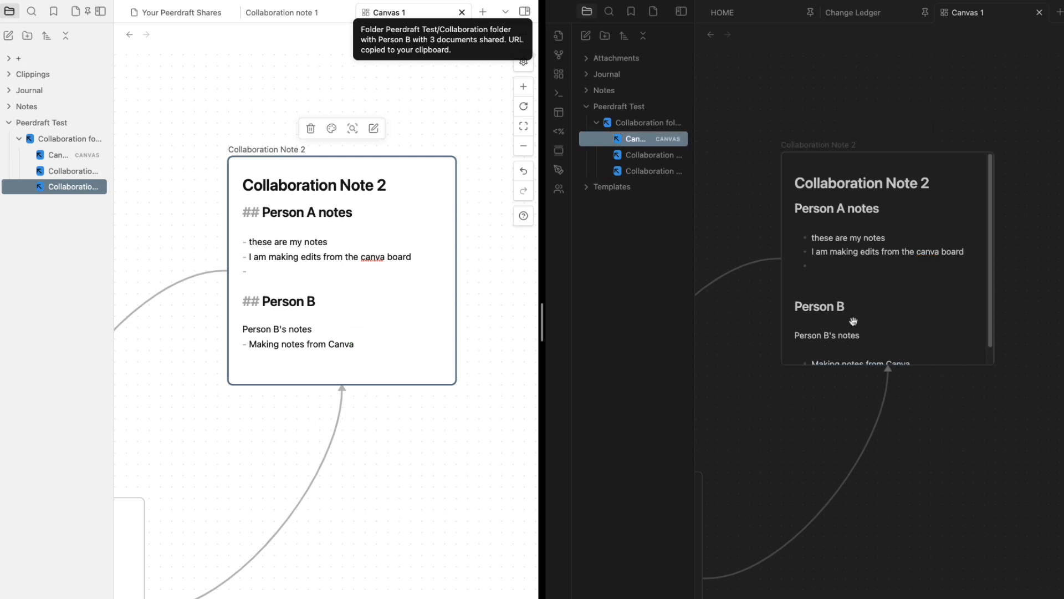
{"action": "scroll", "coordinate": [853, 319], "scroll_direction": "down", "scroll_amount": 2}
{"action": "double_click", "coordinate": [905, 198]}
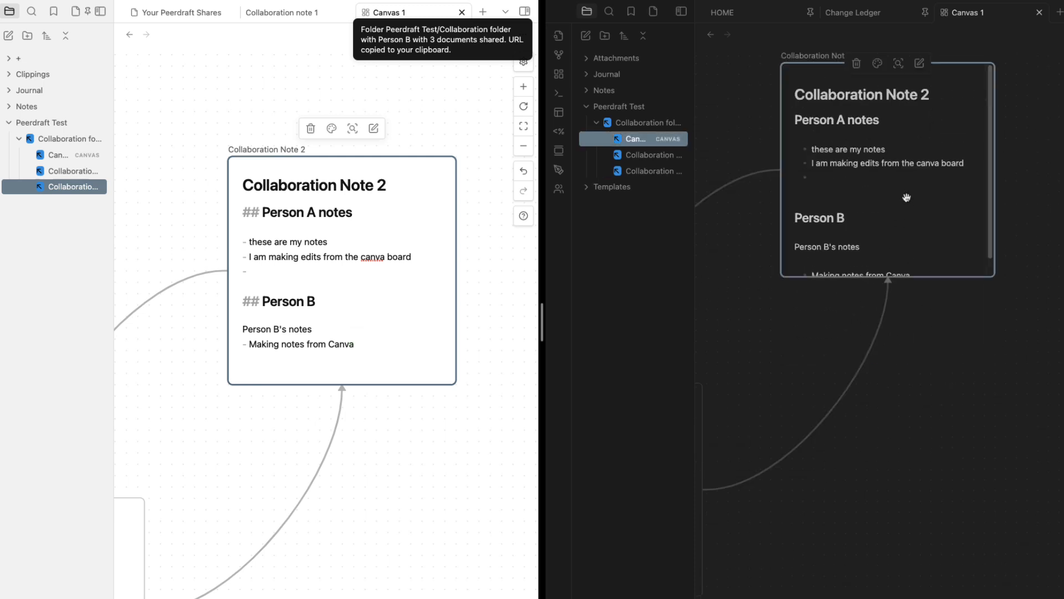
Open Collaboration Note 2 as a standalone note in the second vault, toggling editing and reading views
{"action": "left_click", "coordinate": [640, 158]}
{"action": "left_click", "coordinate": [632, 139]}
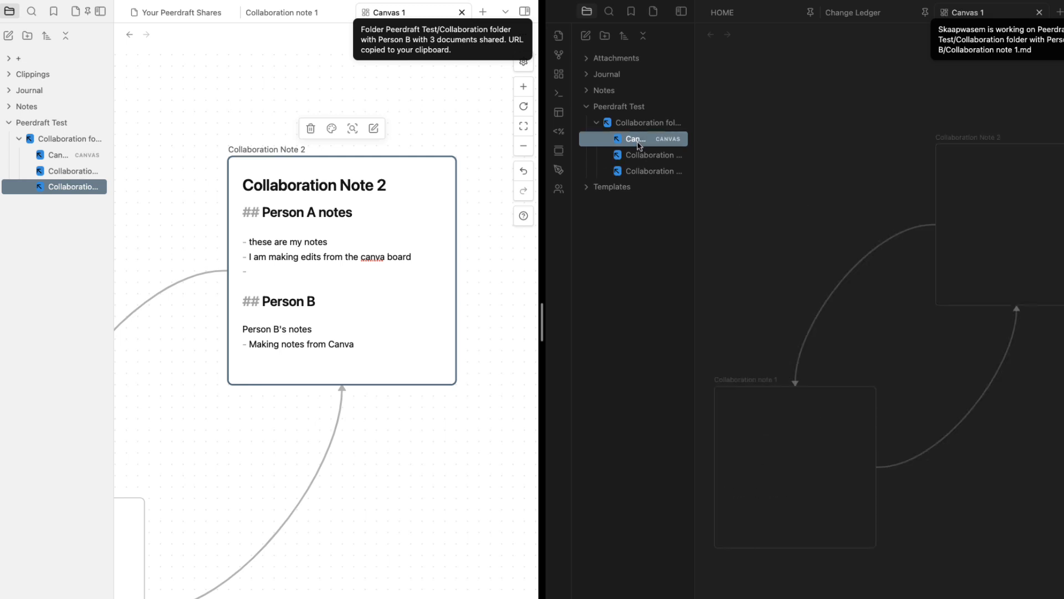
{"action": "left_click", "coordinate": [637, 171]}
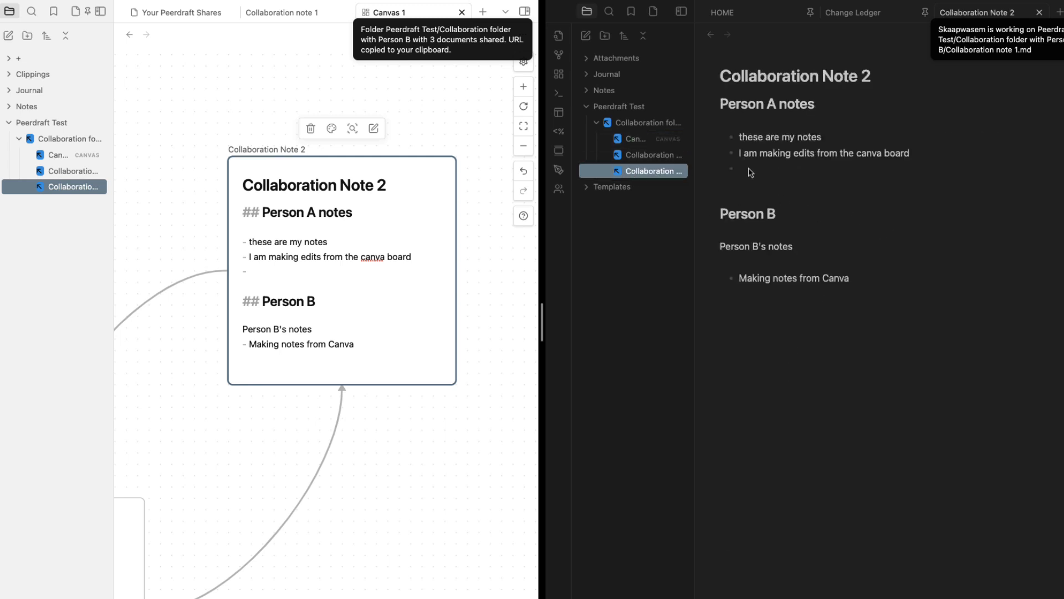
{"action": "key", "text": "super+e"}
{"action": "left_click", "coordinate": [782, 173]}
{"action": "left_click", "coordinate": [862, 190]}
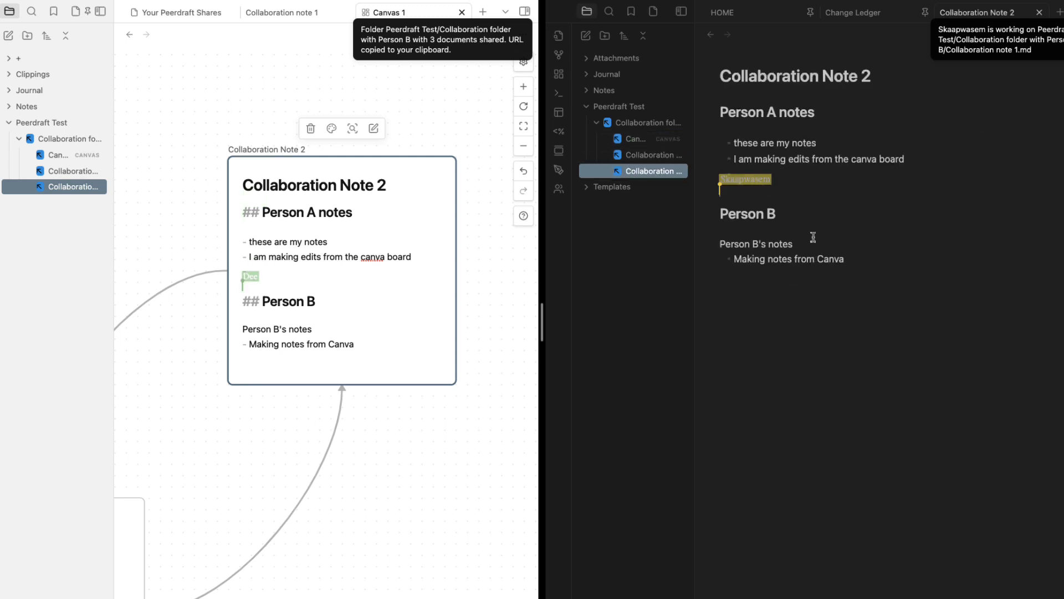
{"action": "left_click", "coordinate": [813, 235]}
{"action": "key", "text": "super+e"}
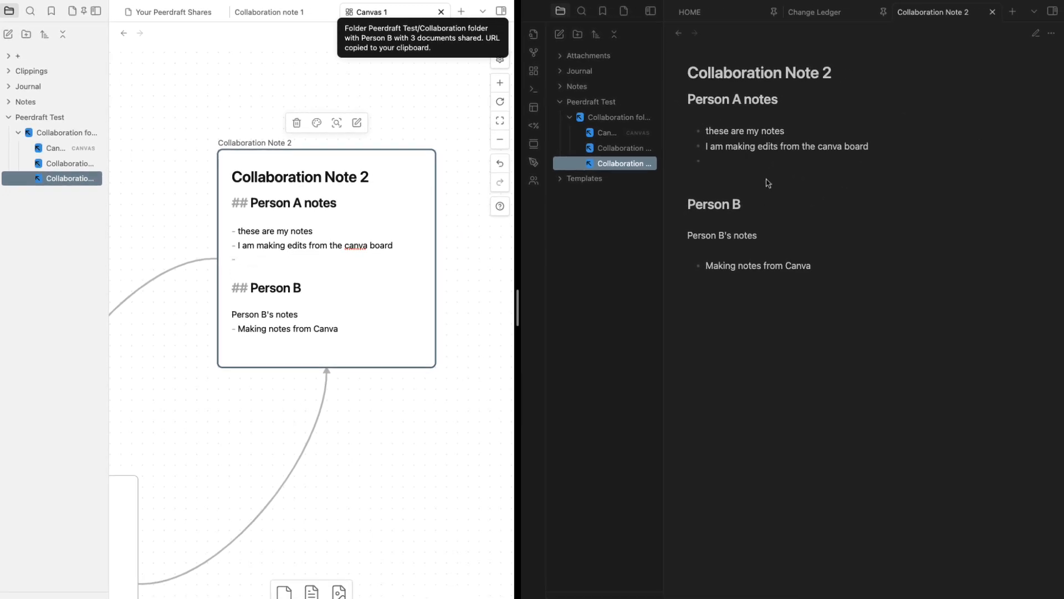
Type 'Makes changes here' into the empty Person A bullet in editing view
{"action": "left_click", "coordinate": [1036, 33]}
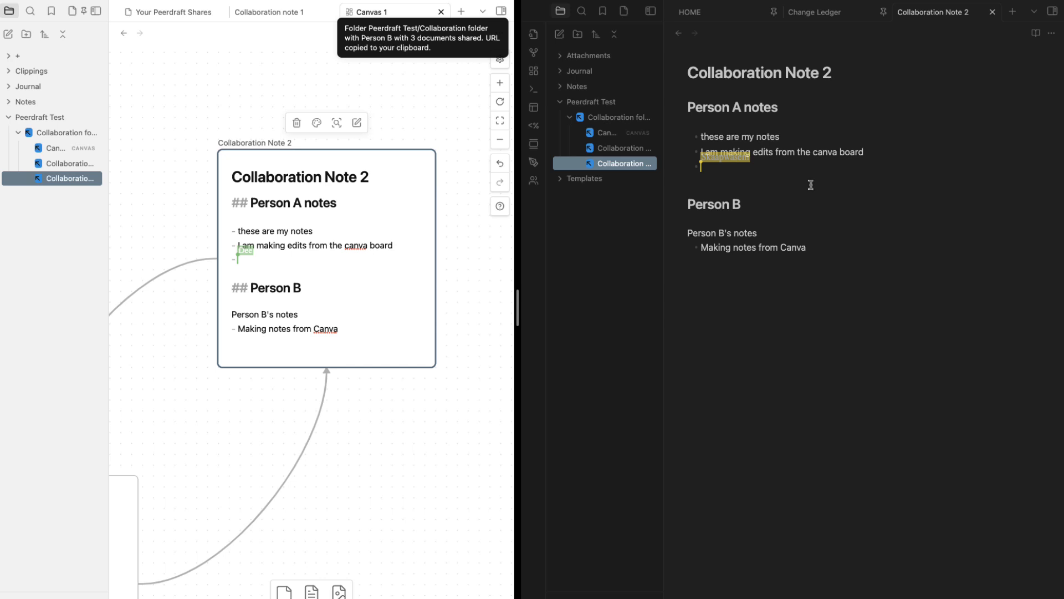
{"action": "type", "text": "Make"}
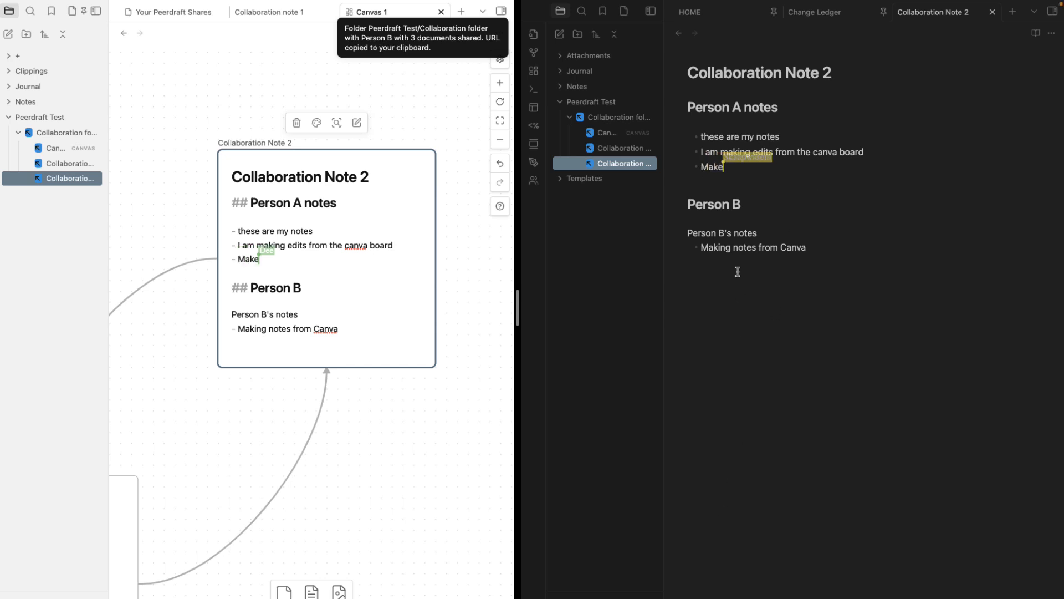
{"action": "type", "text": "s changes here"}
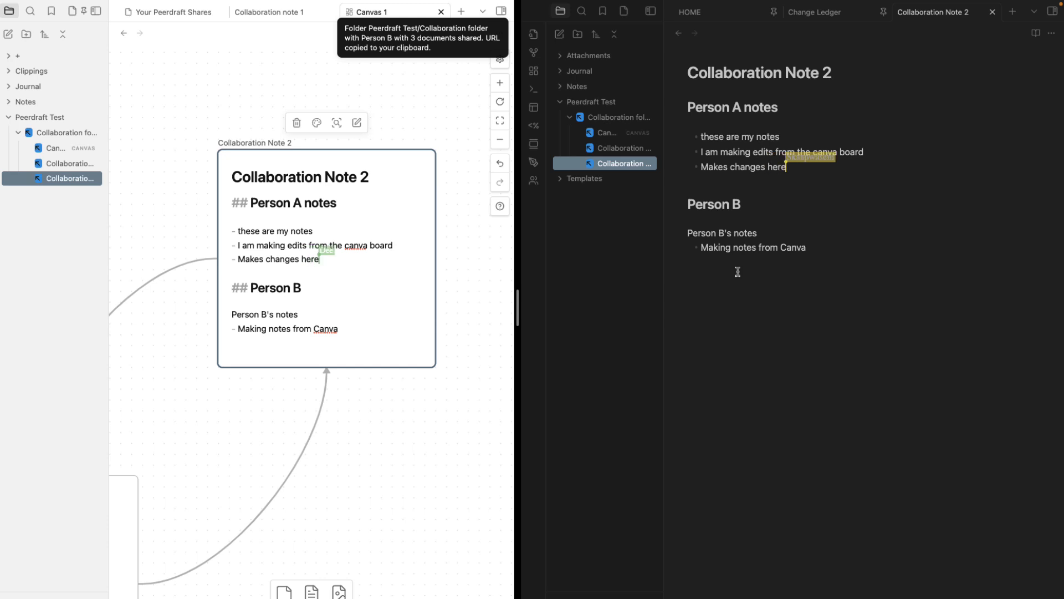
{"action": "left_click", "coordinate": [337, 271]}
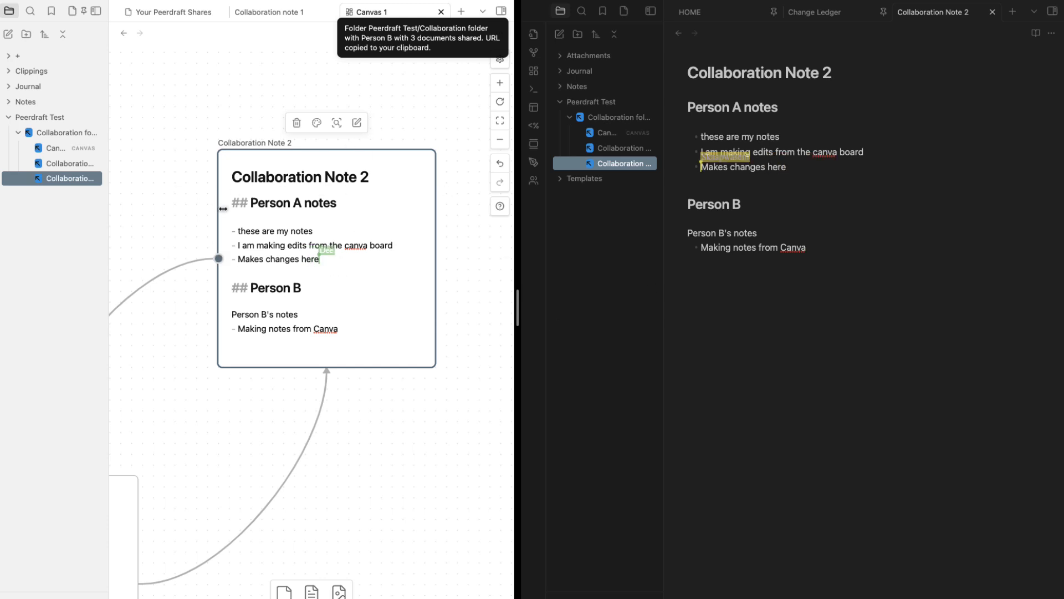
Add a new empty text card below the links on Canvas 1
{"action": "left_click", "coordinate": [356, 439]}
{"action": "scroll", "coordinate": [364, 430], "scroll_direction": "down", "scroll_amount": 5}
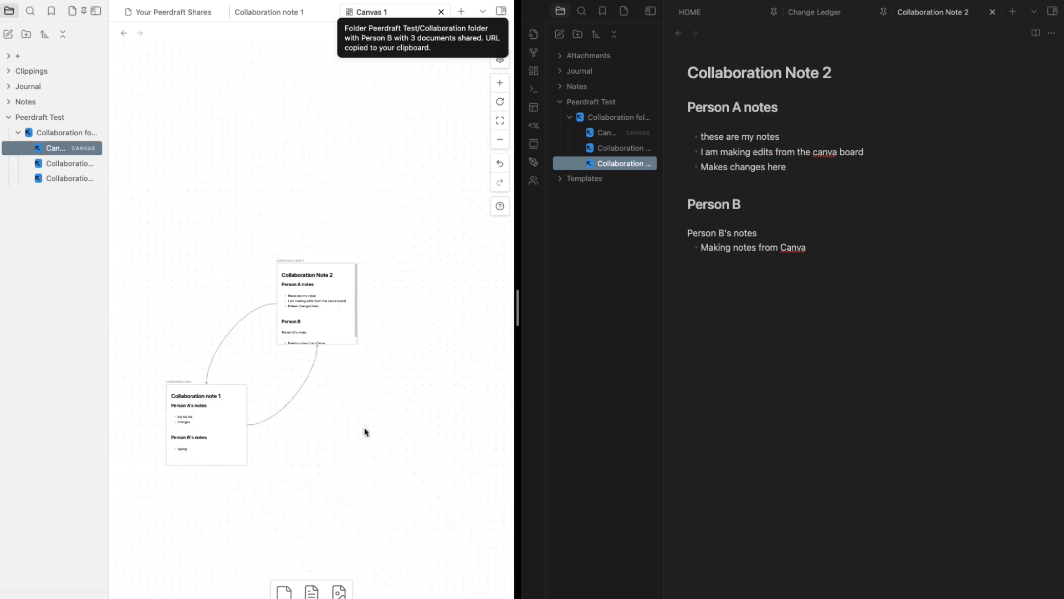
{"action": "scroll", "coordinate": [304, 433], "scroll_direction": "up", "scroll_amount": 3}
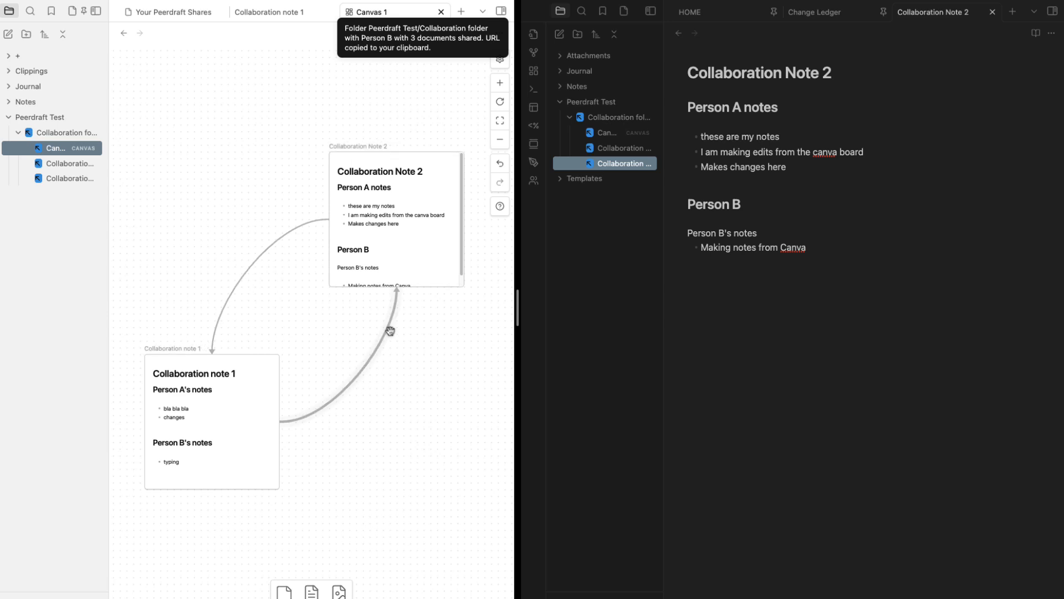
{"action": "left_click_drag", "start_coordinate": [312, 590], "coordinate": [384, 487]}
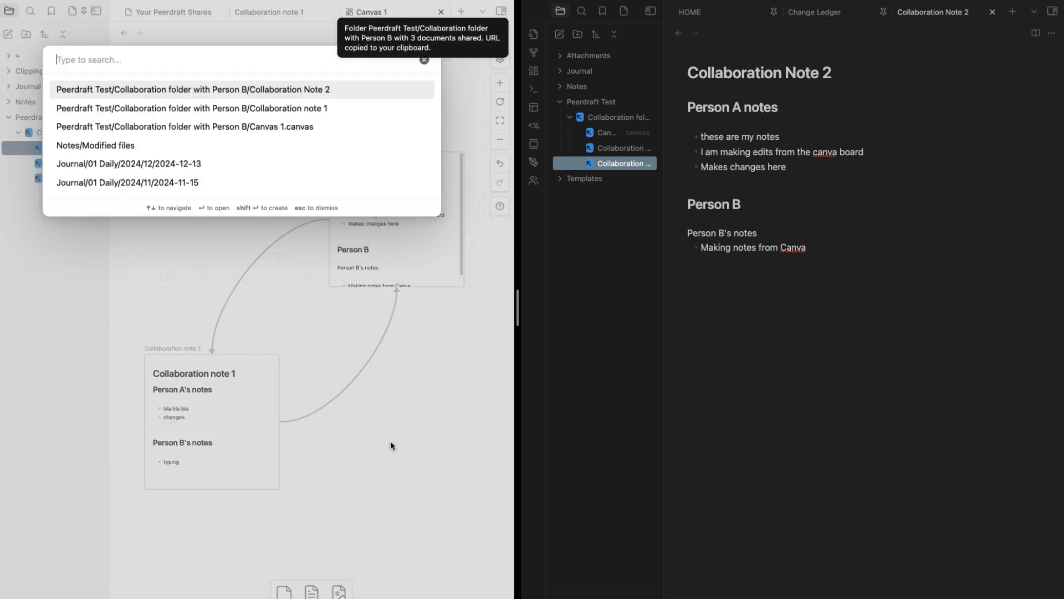
{"action": "key", "text": "Escape"}
{"action": "left_click_drag", "start_coordinate": [312, 591], "coordinate": [397, 432]}
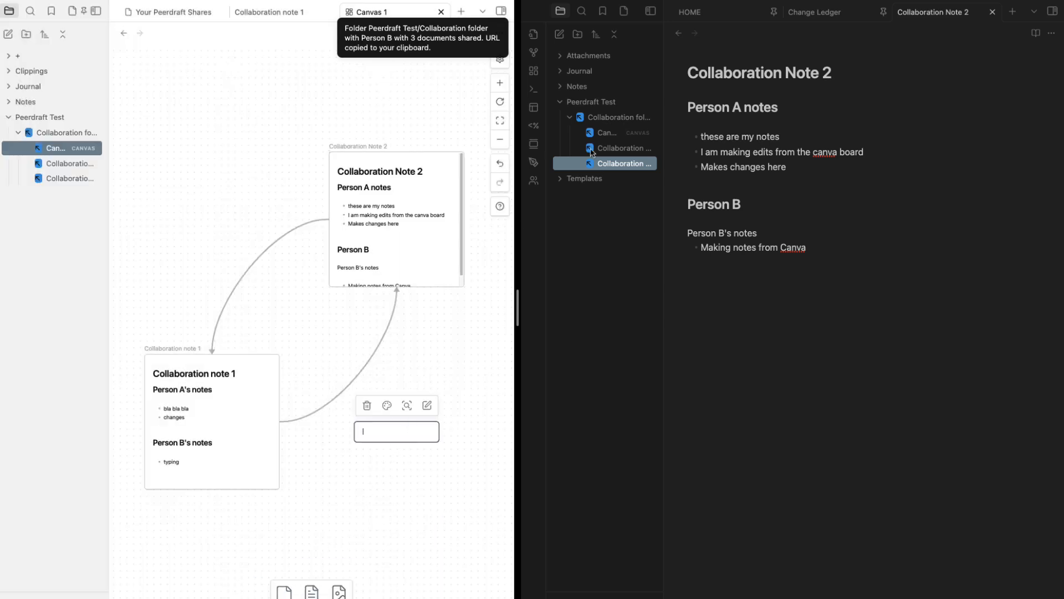
On the second vault's Canvas 1, add a 'Hi there! I luv u' text card
{"action": "left_click", "coordinate": [612, 132]}
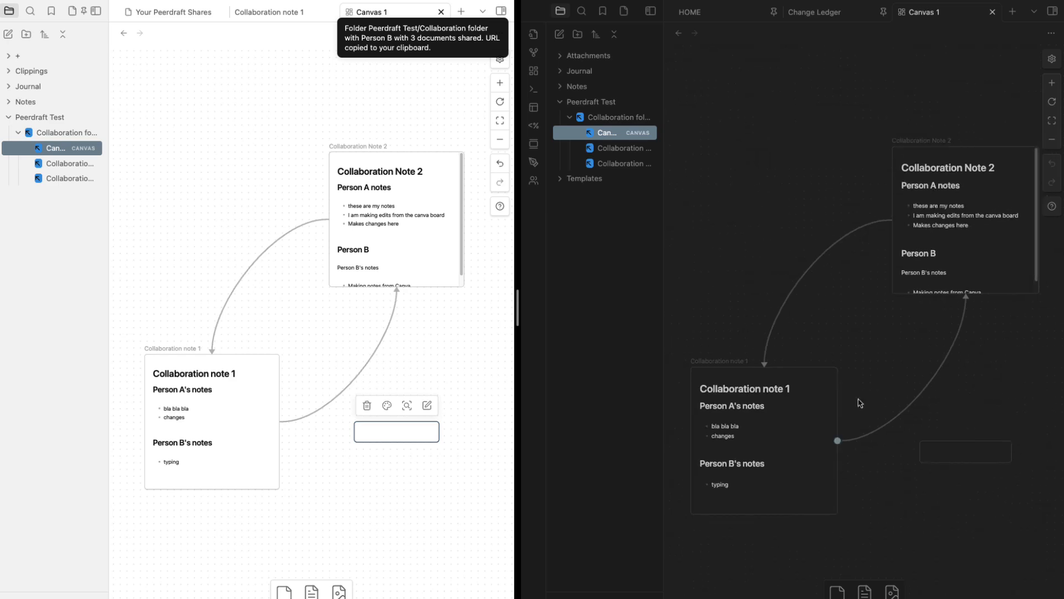
{"action": "left_click_drag", "start_coordinate": [998, 457], "coordinate": [814, 456]}
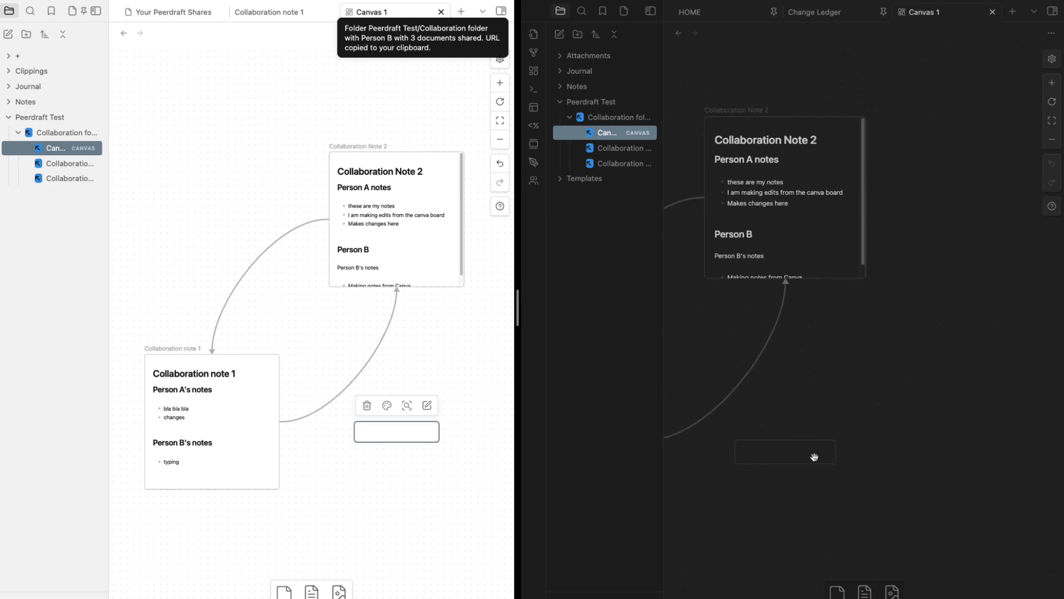
{"action": "left_click", "coordinate": [395, 441]}
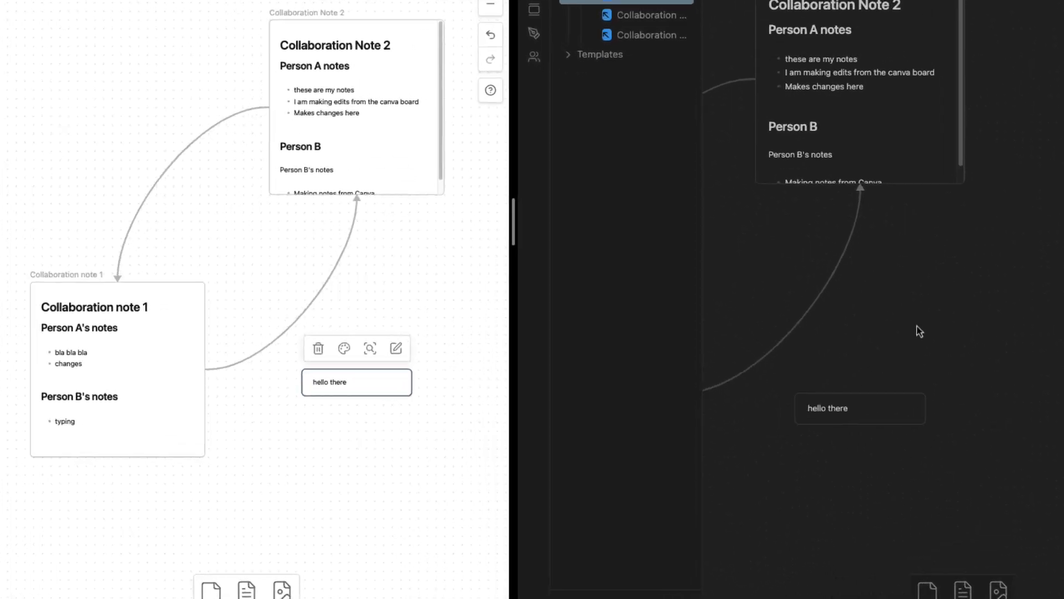
{"action": "left_click_drag", "start_coordinate": [1018, 588], "coordinate": [1063, 238]}
{"action": "type", "text": "Hi there! I luv u"}
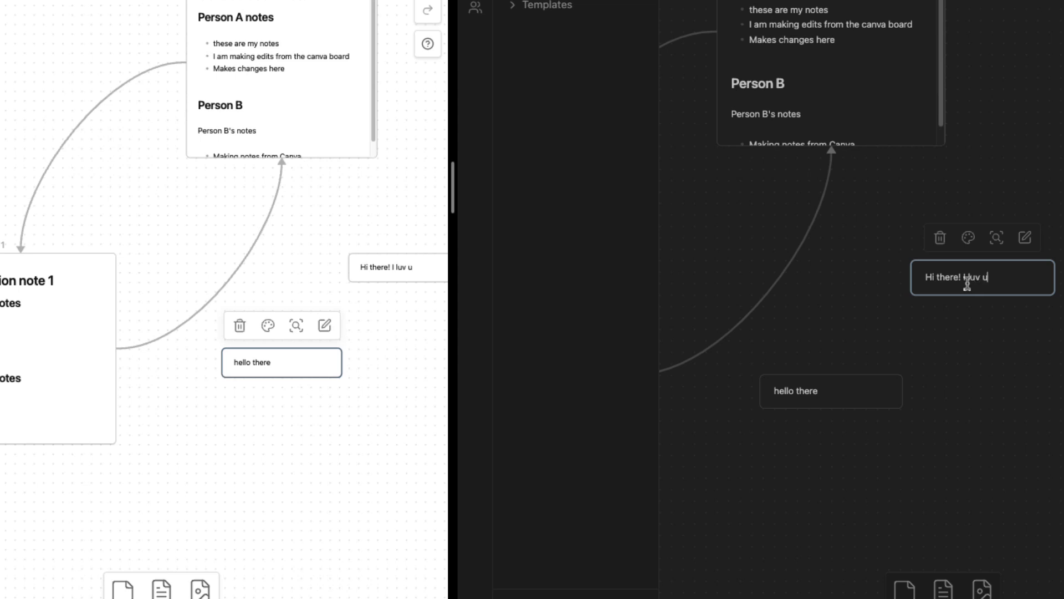
{"action": "left_click", "coordinate": [887, 361]}
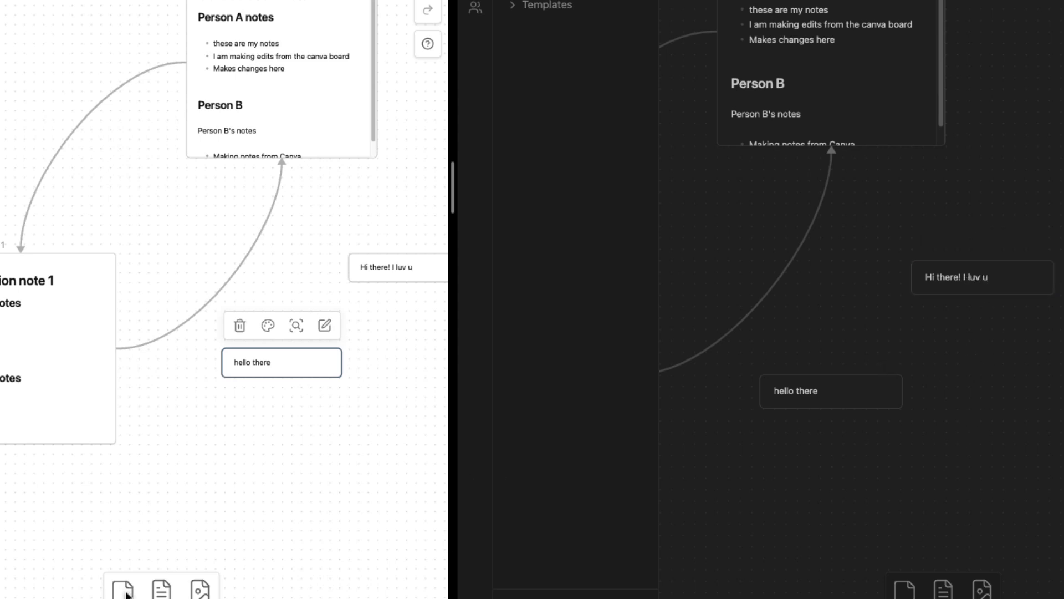
Add a 'Rawr means I love uyou in dinosaur' card linked to the Hi there and hello there cards
{"action": "left_click_drag", "start_coordinate": [127, 594], "coordinate": [359, 458]}
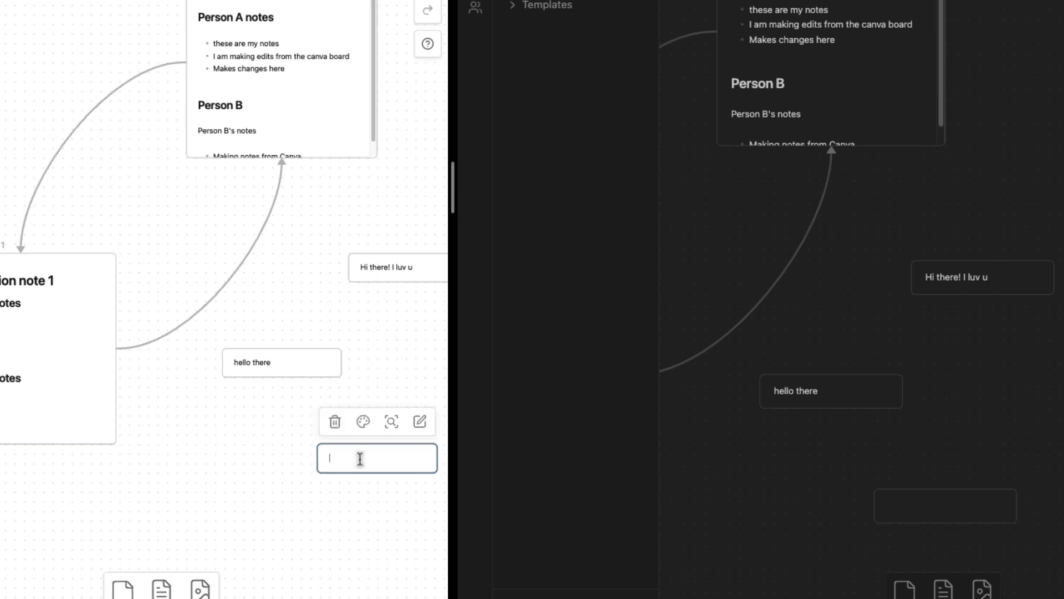
{"action": "type", "text": "Raw"}
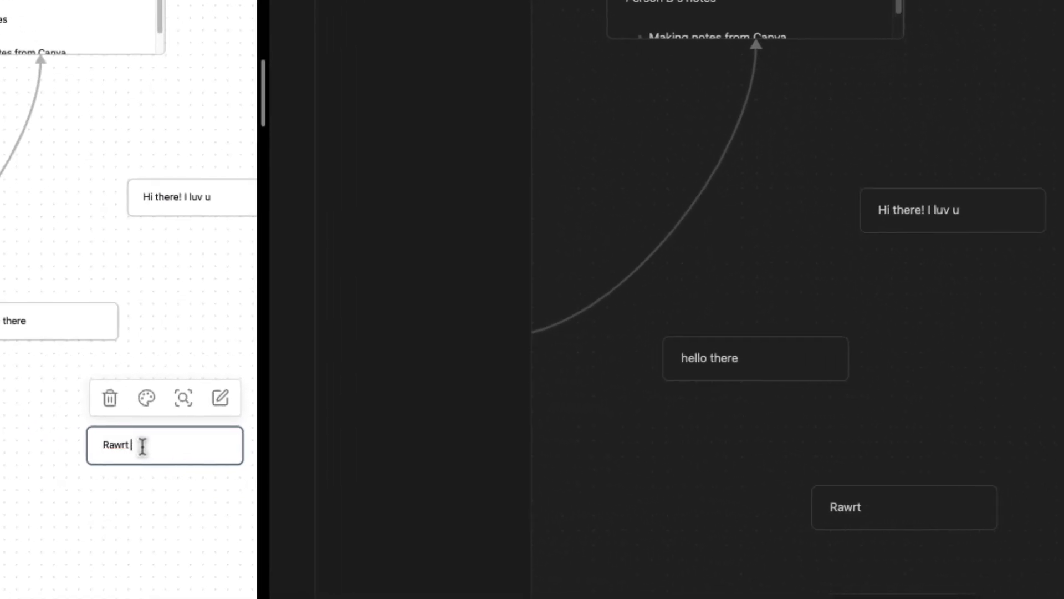
{"action": "type", "text": "r means I love uyou in"}
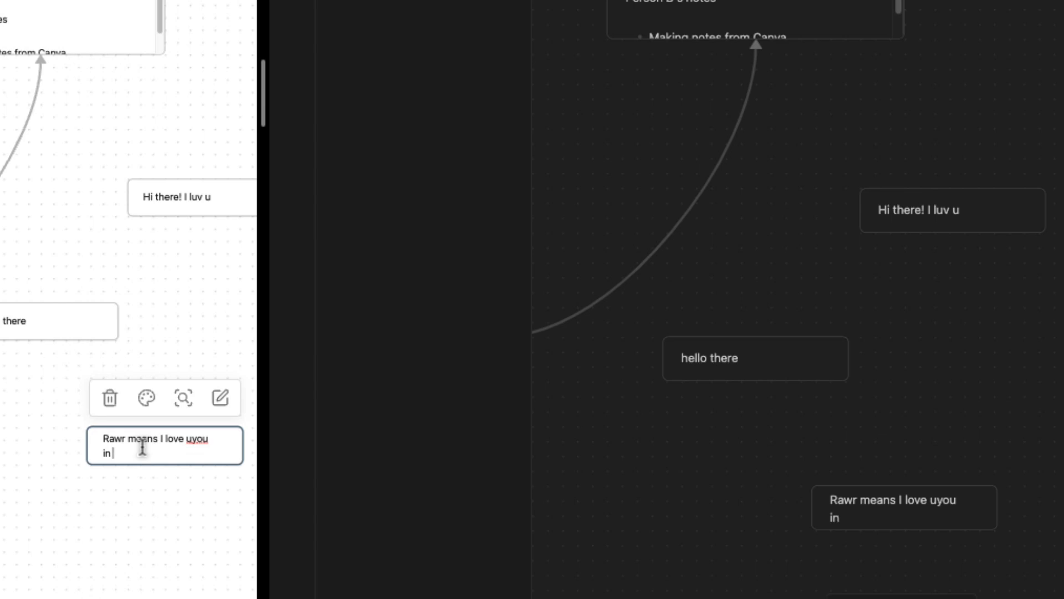
{"action": "type", "text": " dinosaur"}
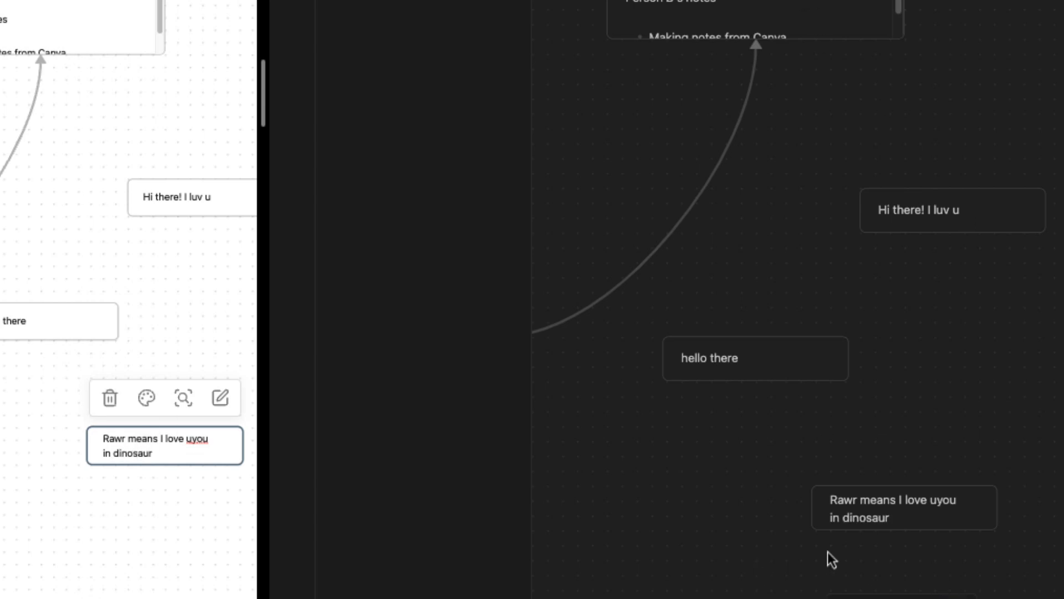
{"action": "left_click_drag", "start_coordinate": [903, 488], "coordinate": [933, 242]}
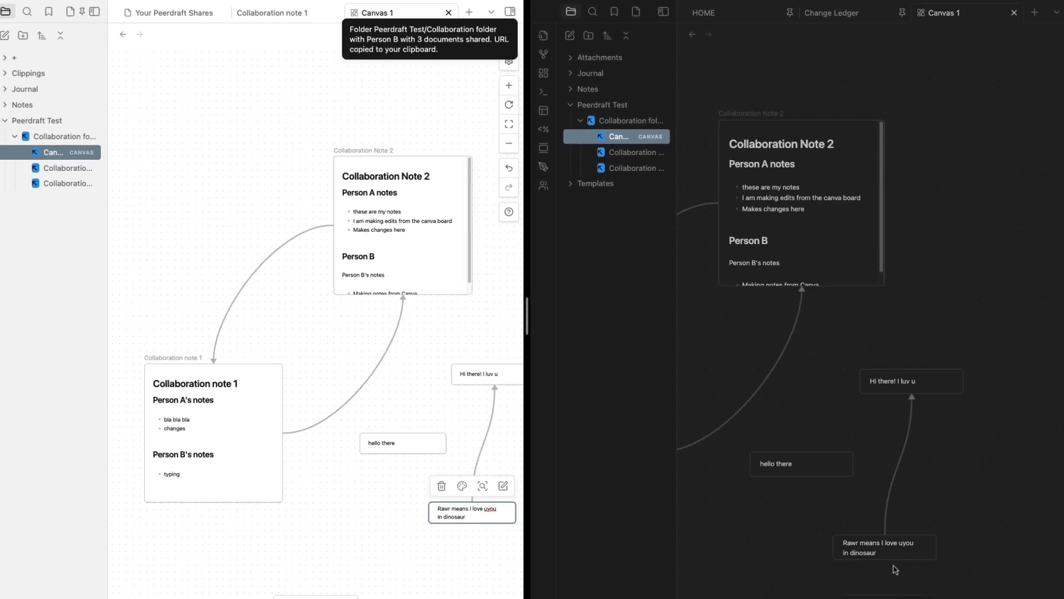
{"action": "left_click_drag", "start_coordinate": [884, 535], "coordinate": [860, 381]}
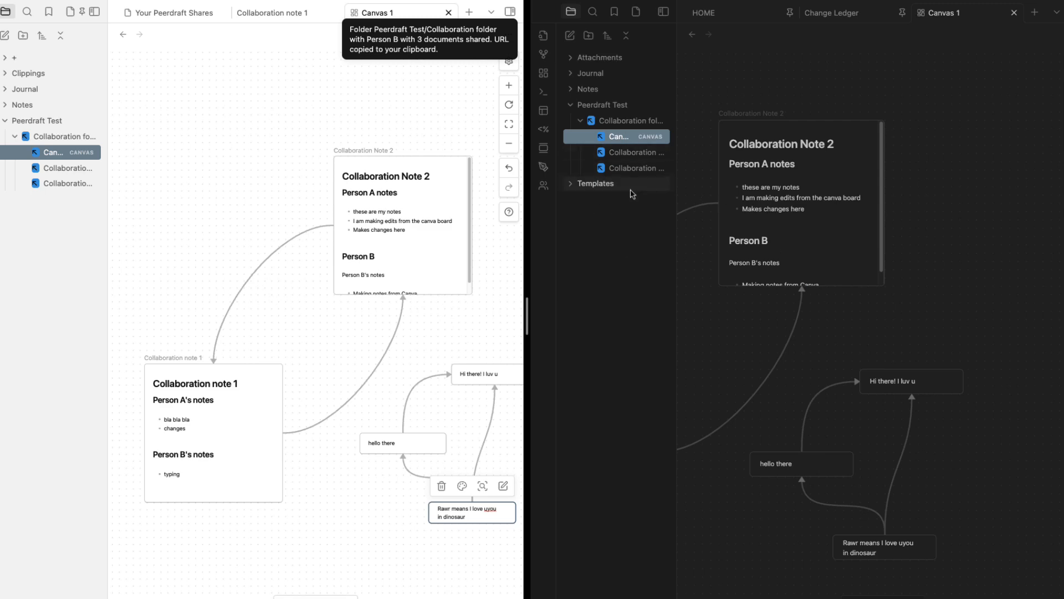
Copy the Collaboration folder's Peerdraft URL from its file-tree context menu
{"action": "right_click", "coordinate": [616, 120]}
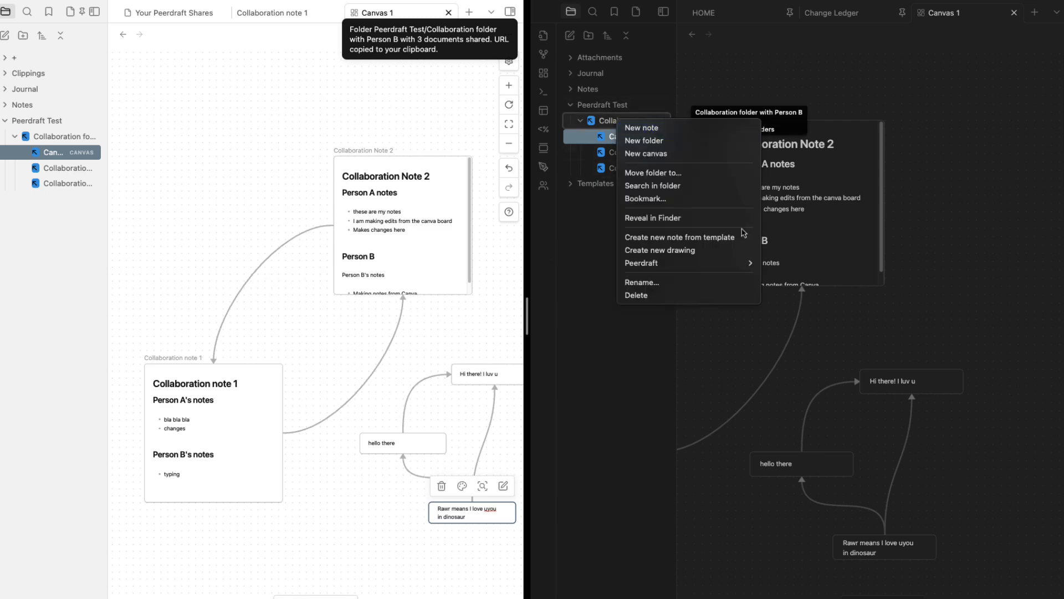
{"action": "mouse_move", "coordinate": [723, 267]}
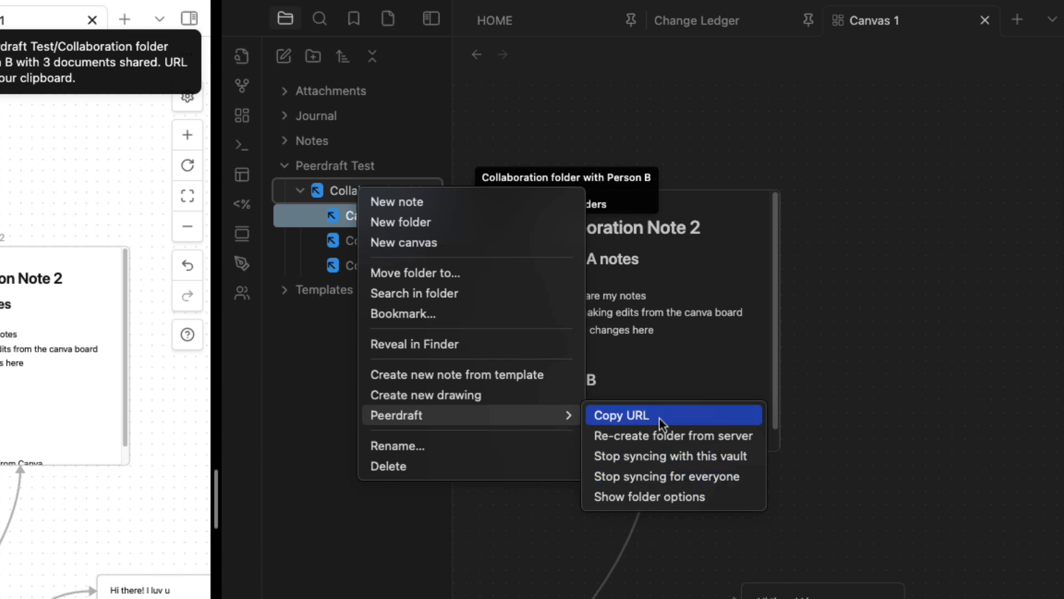
{"action": "left_click", "coordinate": [630, 420]}
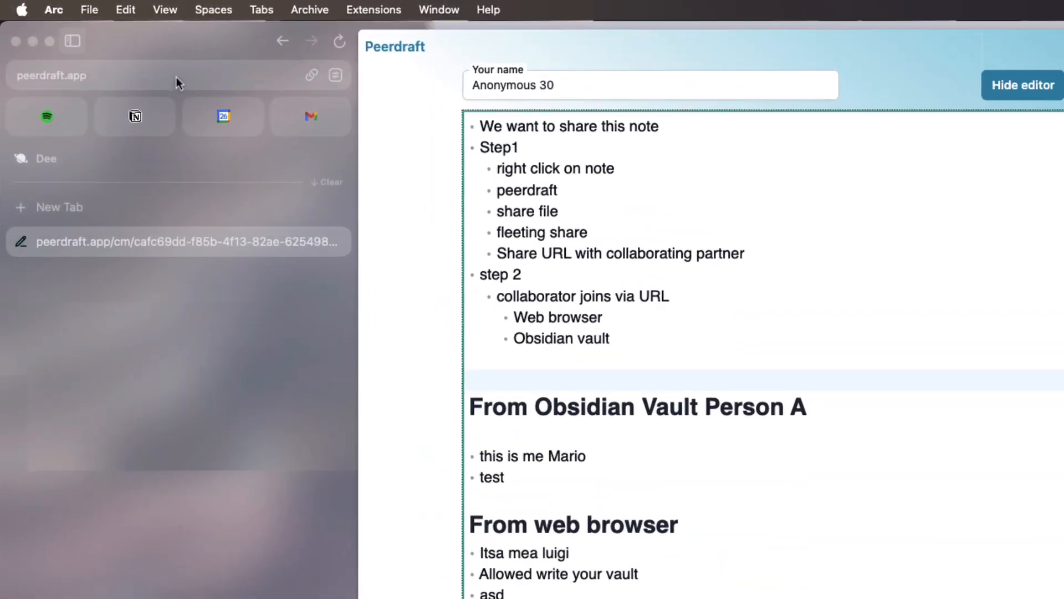
Load the copied share link in the browser and open Canvas 1.canvas from the listing
{"action": "left_click", "coordinate": [175, 77]}
{"action": "key", "text": "super+v"}
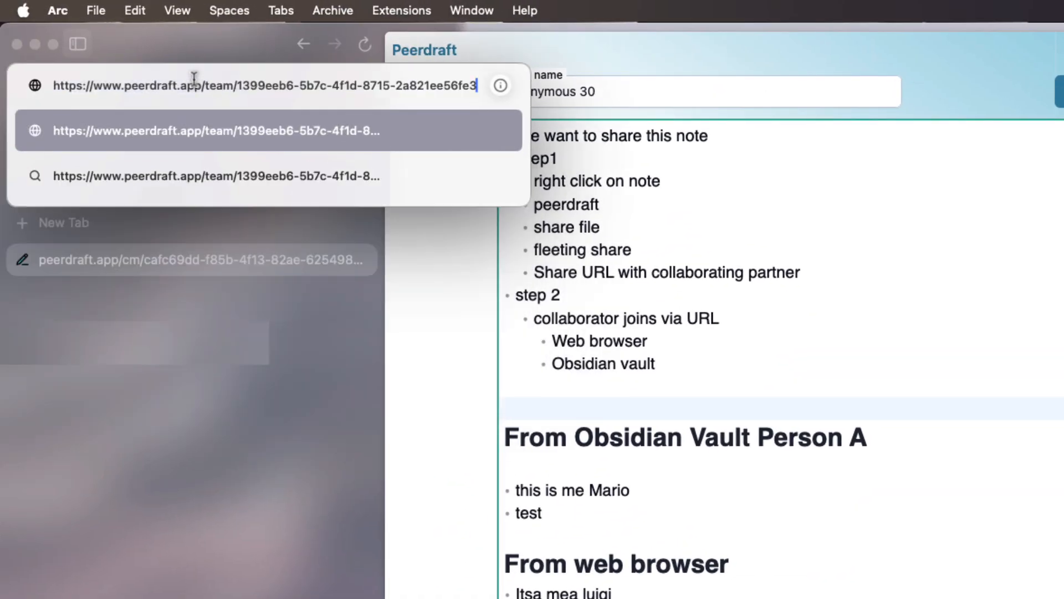
{"action": "key", "text": "Return"}
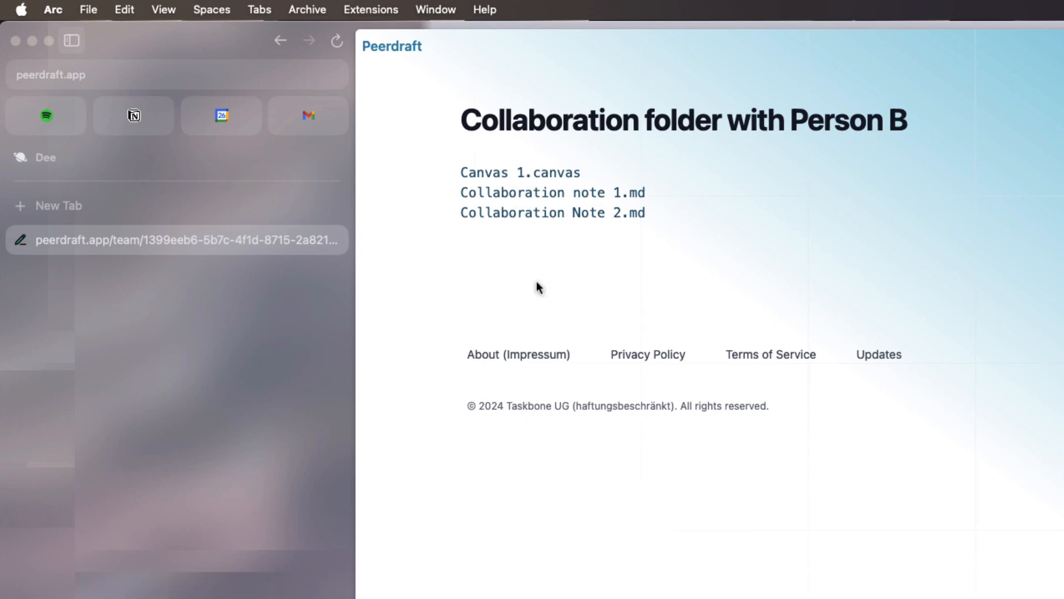
{"action": "left_click", "coordinate": [507, 183]}
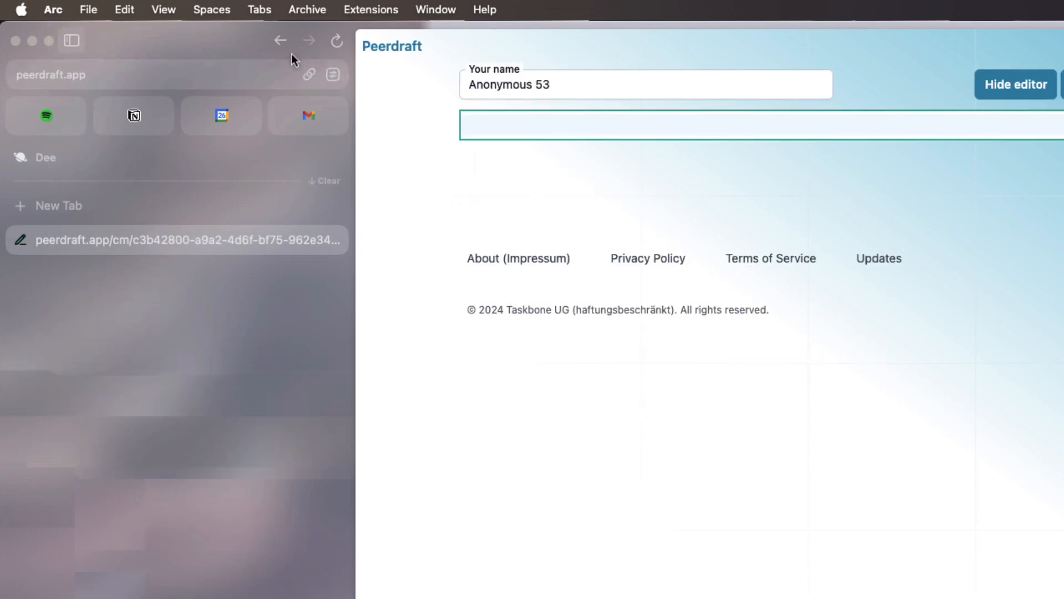
In Collaboration note 1.md, add a '## Person from browser' heading with a '- Notes here' bullet
{"action": "left_click", "coordinate": [281, 42]}
{"action": "left_click", "coordinate": [551, 195]}
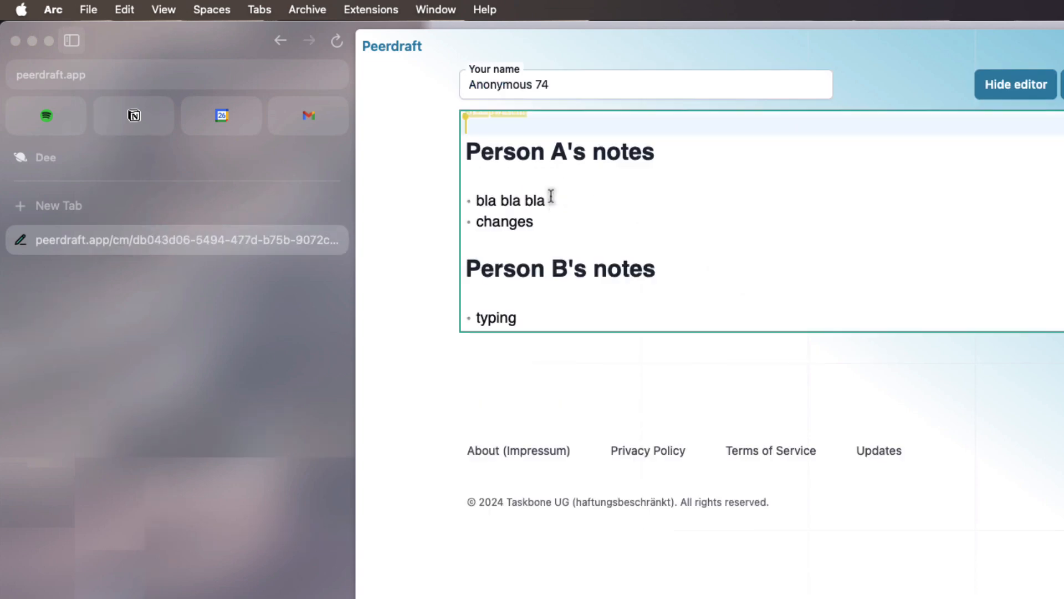
{"action": "left_click", "coordinate": [544, 319]}
{"action": "key", "text": "Return"}
{"action": "key", "text": "Return"}
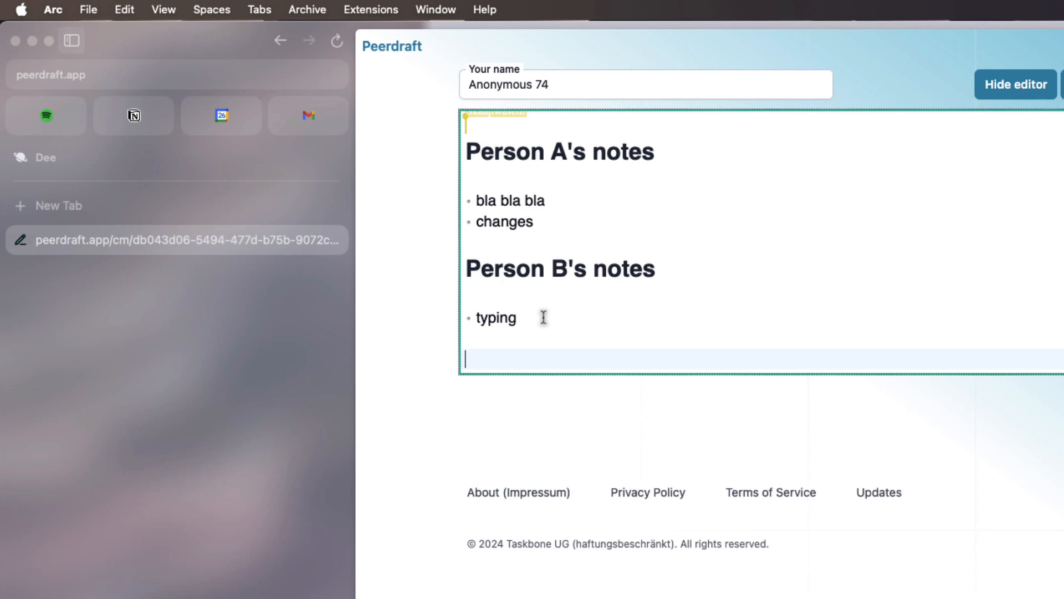
{"action": "type", "text": "##"}
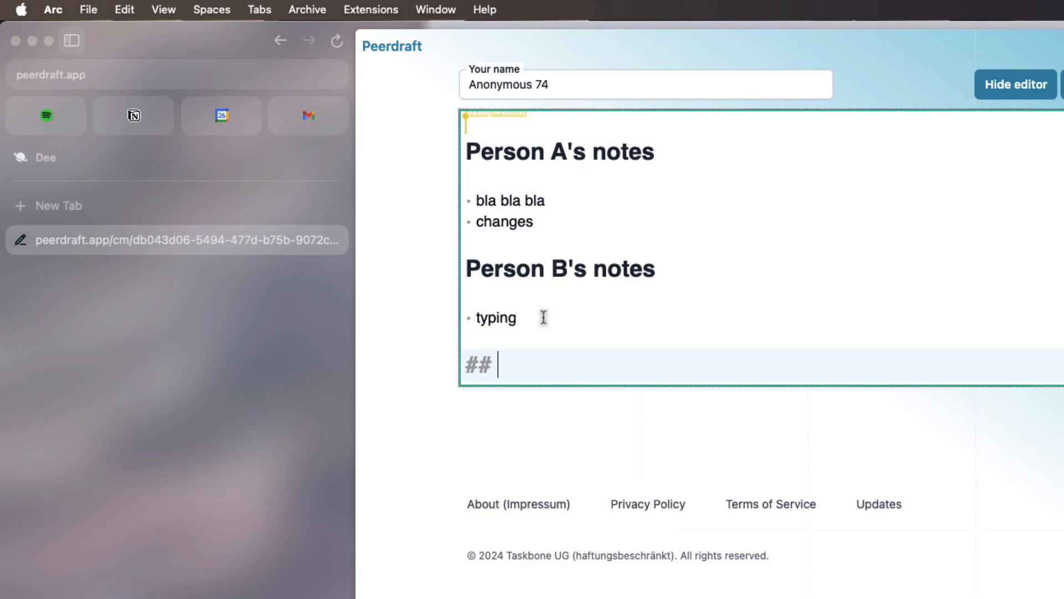
{"action": "type", "text": "Person "}
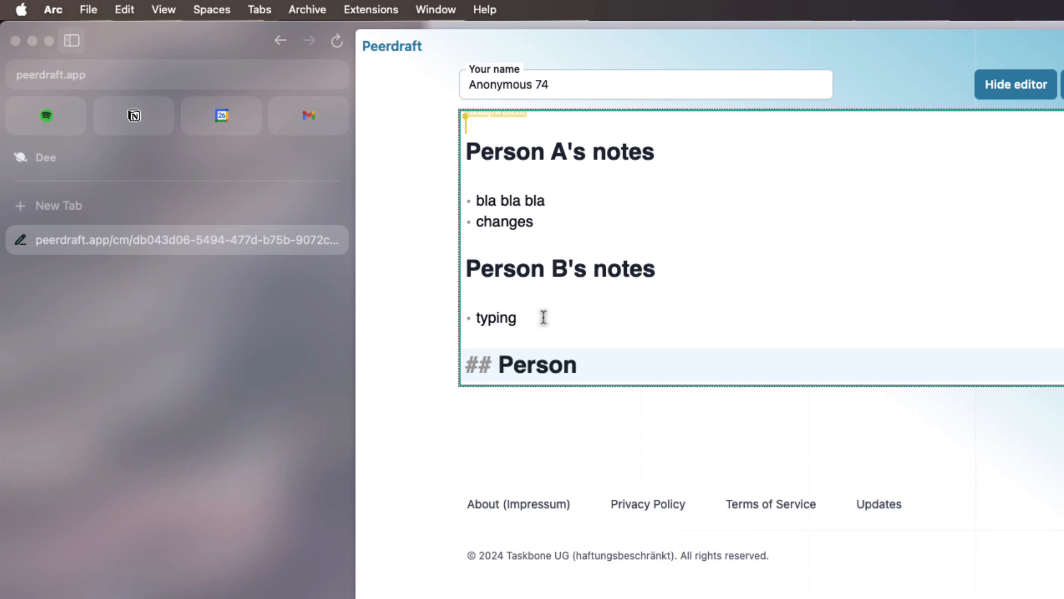
{"action": "type", "text": "from browser"}
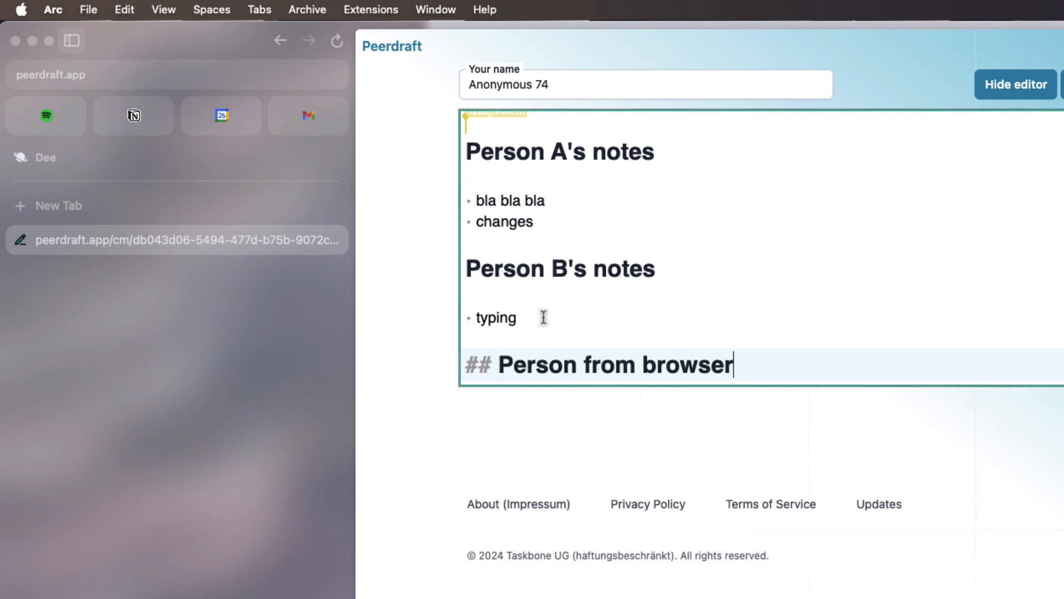
{"action": "key", "text": "Return"}
{"action": "key", "text": "Return"}
{"action": "type", "text": "- Notes h"}
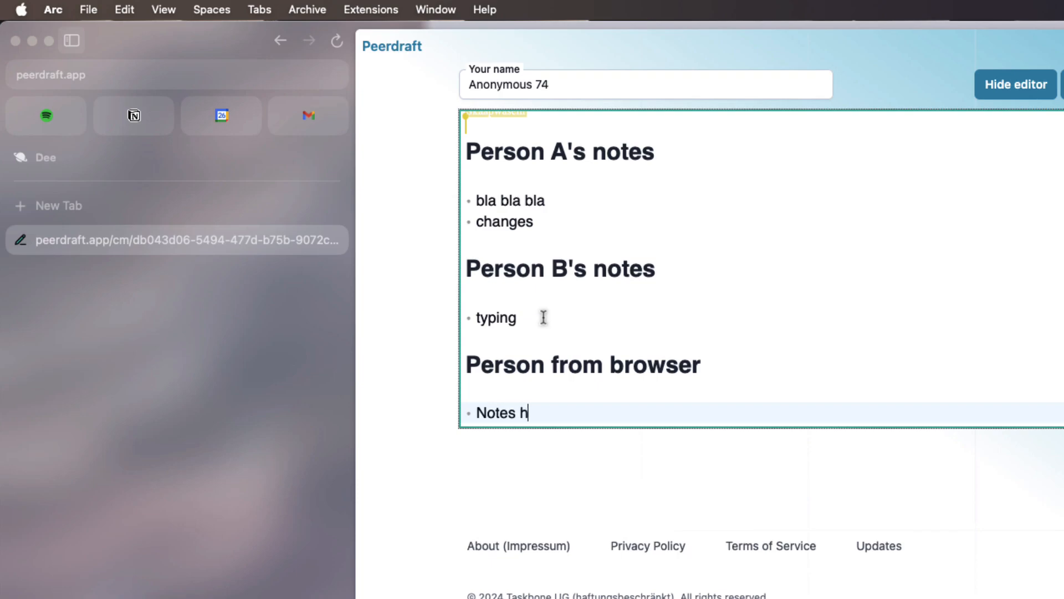
{"action": "type", "text": "ere"}
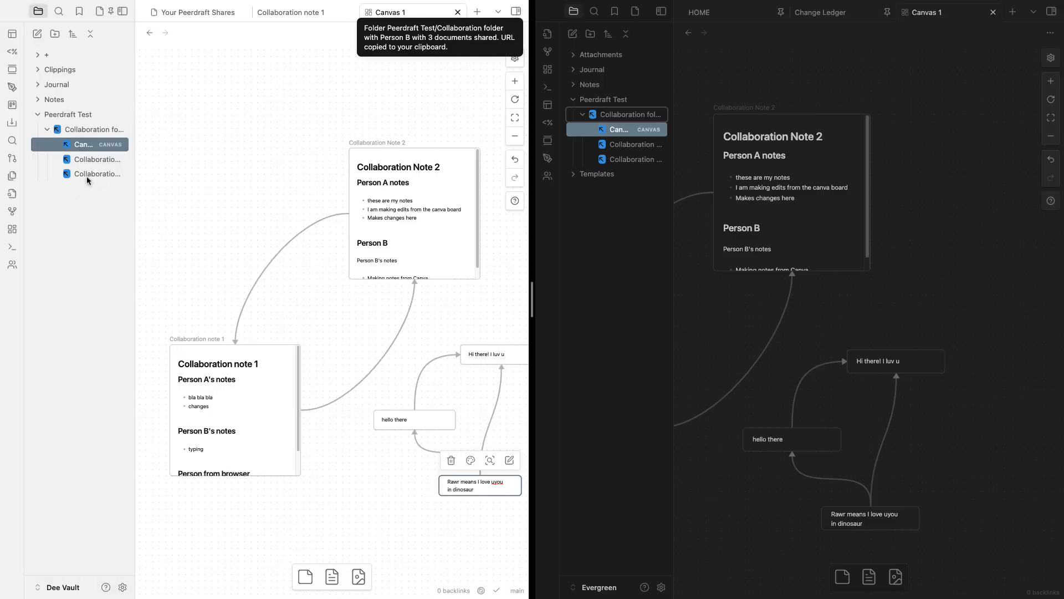
View Collaboration note 1 in Obsidian and select the synced 'Notes here' line
{"action": "left_click", "coordinate": [86, 176]}
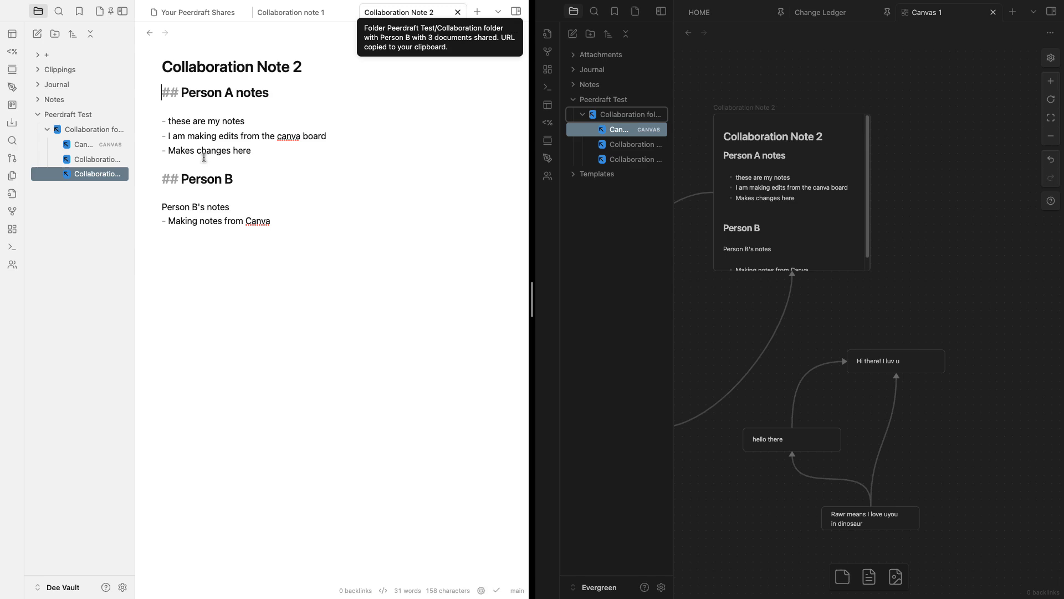
{"action": "left_click", "coordinate": [97, 164]}
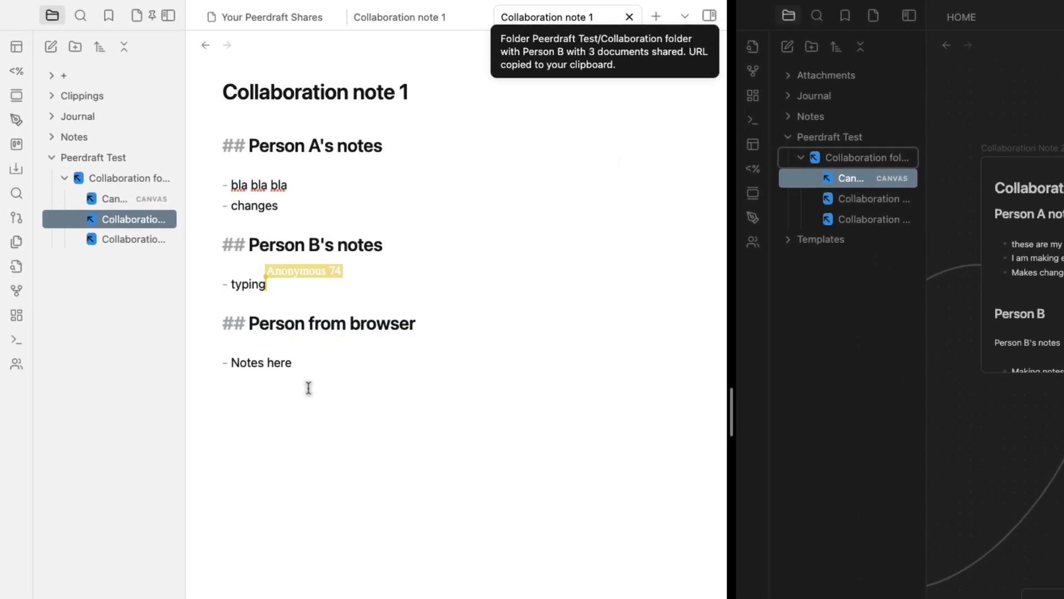
{"action": "left_click_drag", "start_coordinate": [309, 388], "coordinate": [171, 376]}
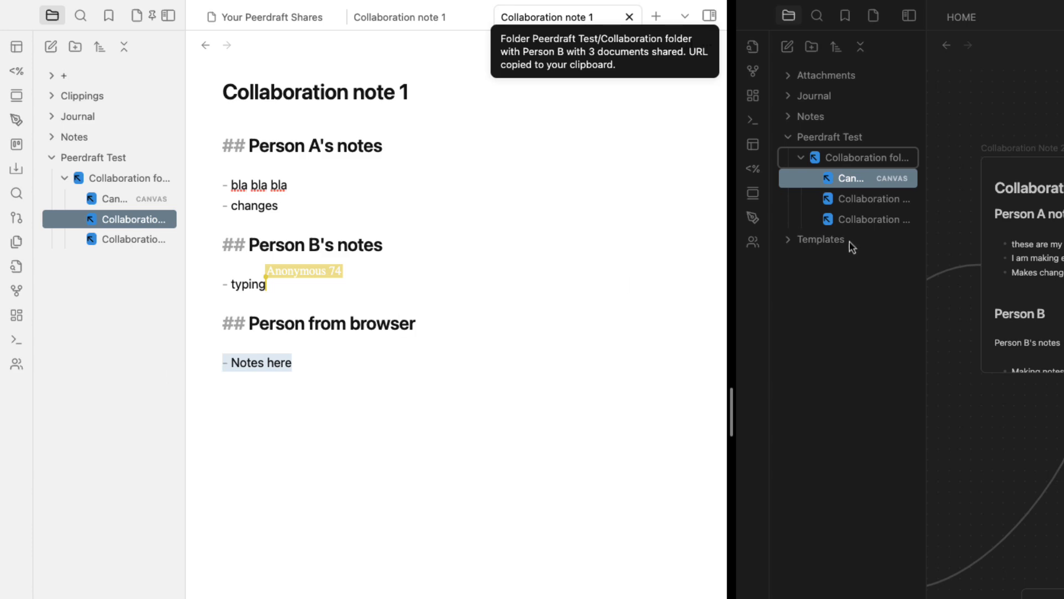
{"action": "scroll", "coordinate": [808, 350], "scroll_direction": "down", "scroll_amount": 3}
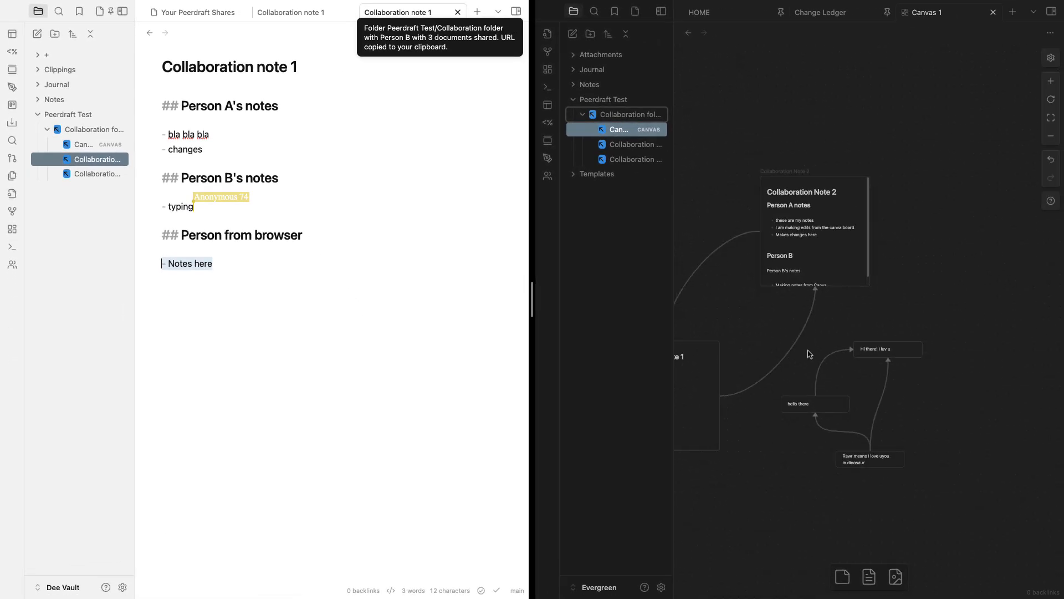
{"action": "scroll", "coordinate": [769, 384], "scroll_direction": "down", "scroll_amount": 1}
{"action": "scroll", "coordinate": [782, 392], "scroll_direction": "left", "scroll_amount": 1}
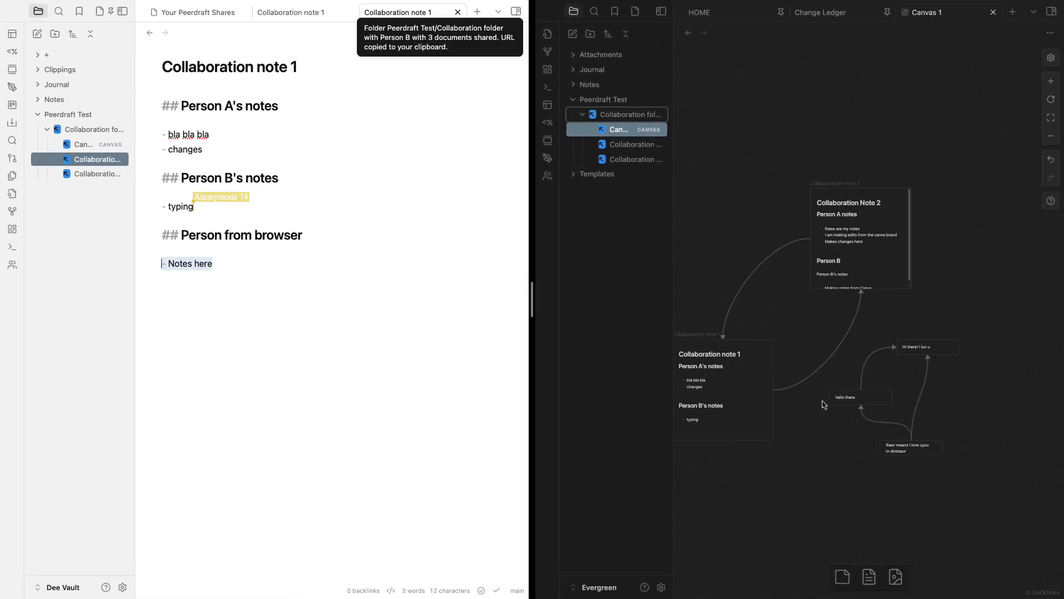
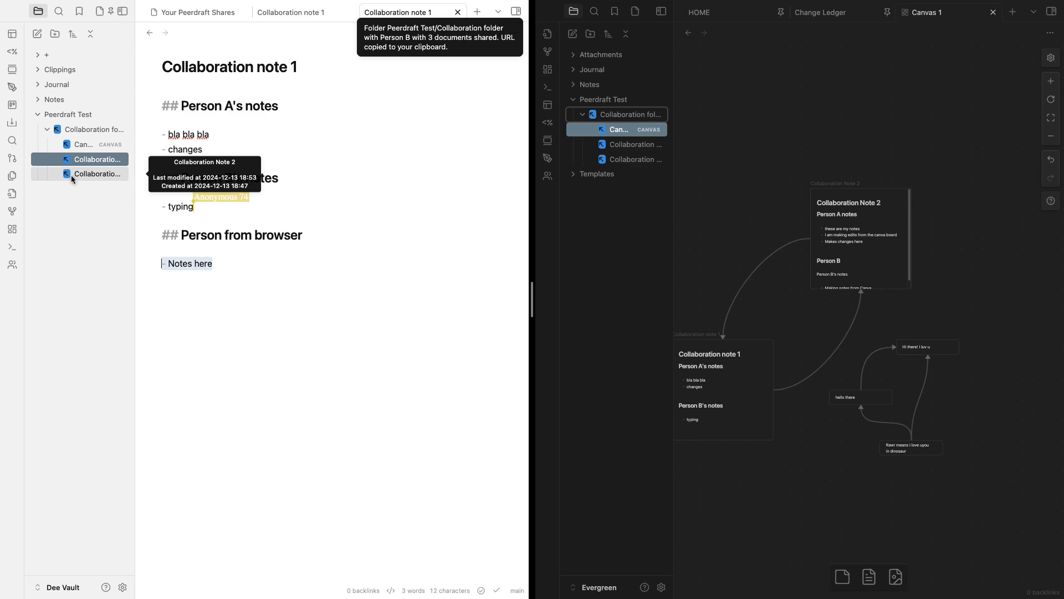
Create a new note titled 'Test note 3' inside the shared collaboration folder
{"action": "right_click", "coordinate": [611, 121]}
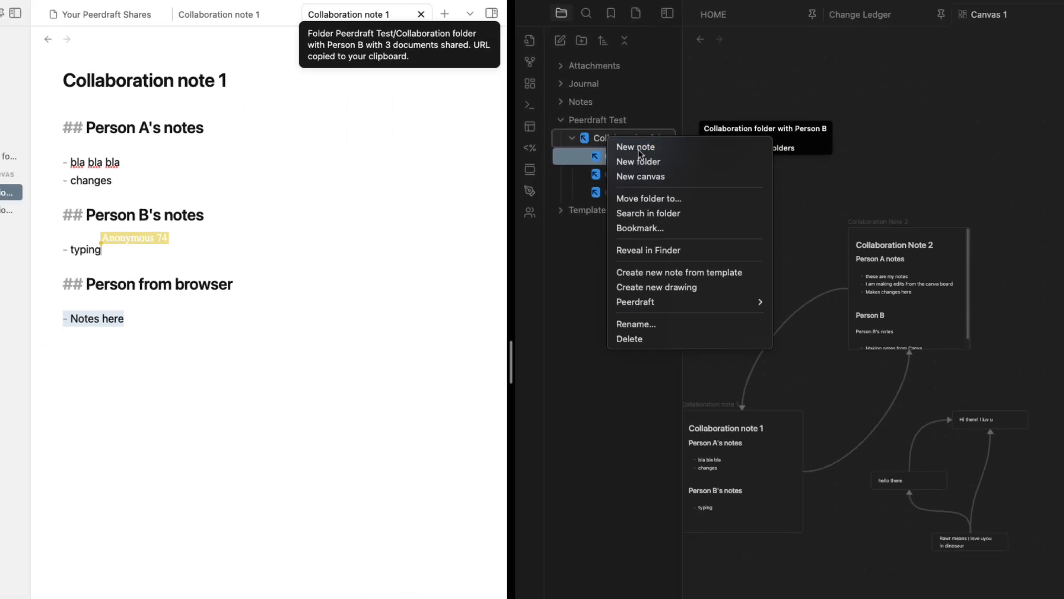
{"action": "left_click", "coordinate": [402, 191]}
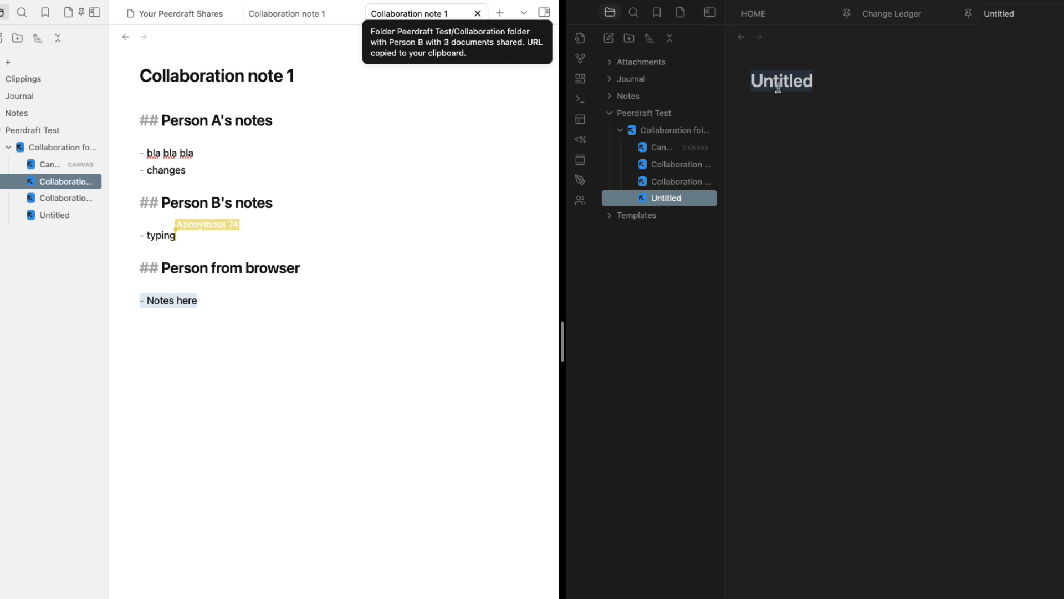
{"action": "type", "text": "Test note 3"}
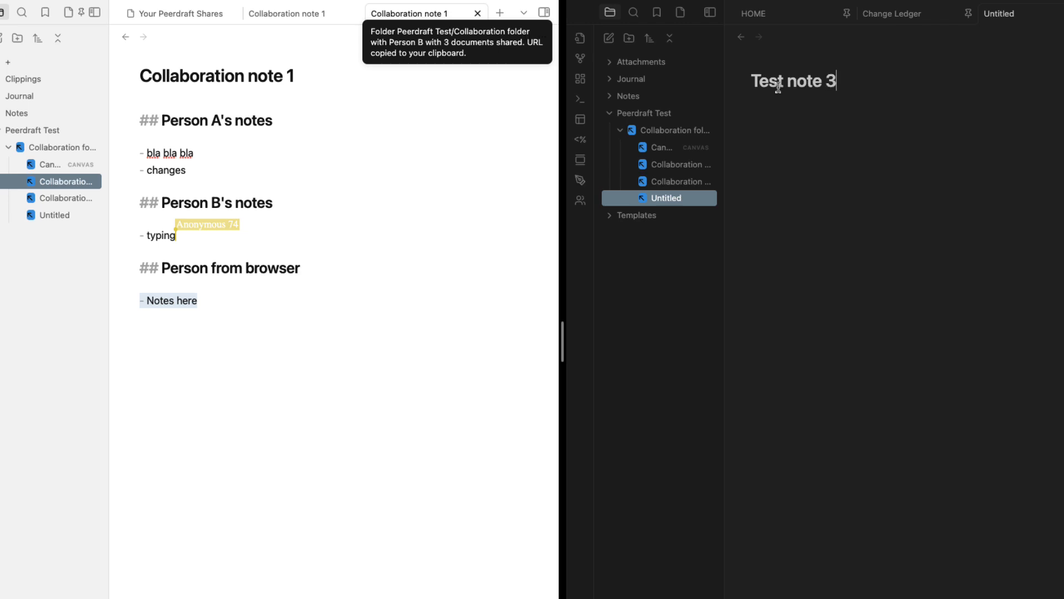
{"action": "key", "text": "Return"}
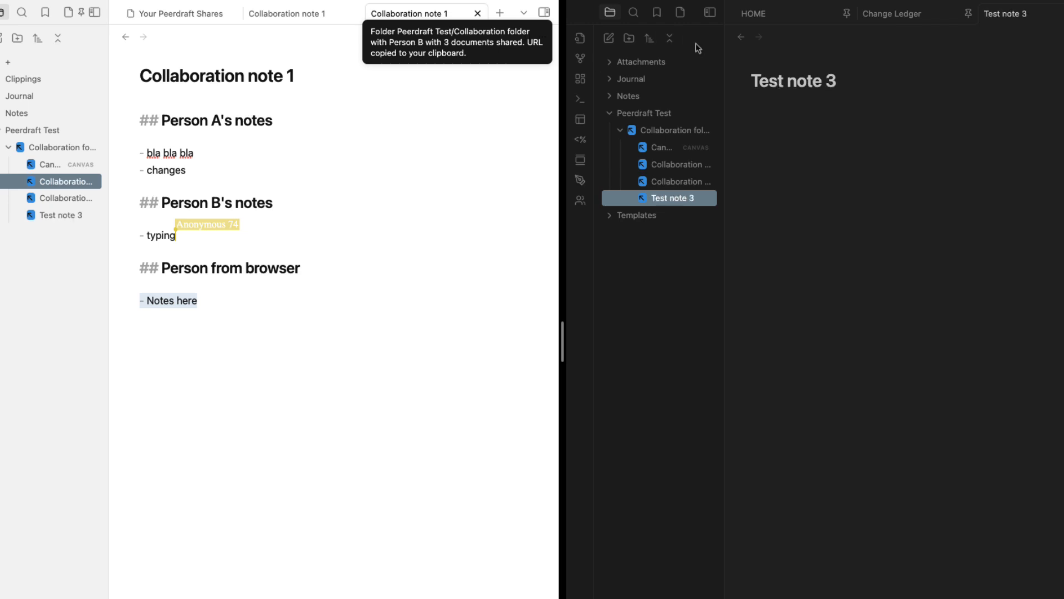
Write two lines, 'sdcfasdfsdf' and 'adsfasdfa', into Test note 3 in the left vault
{"action": "left_click", "coordinate": [56, 216]}
{"action": "type", "text": "sdcfasdfsdf"}
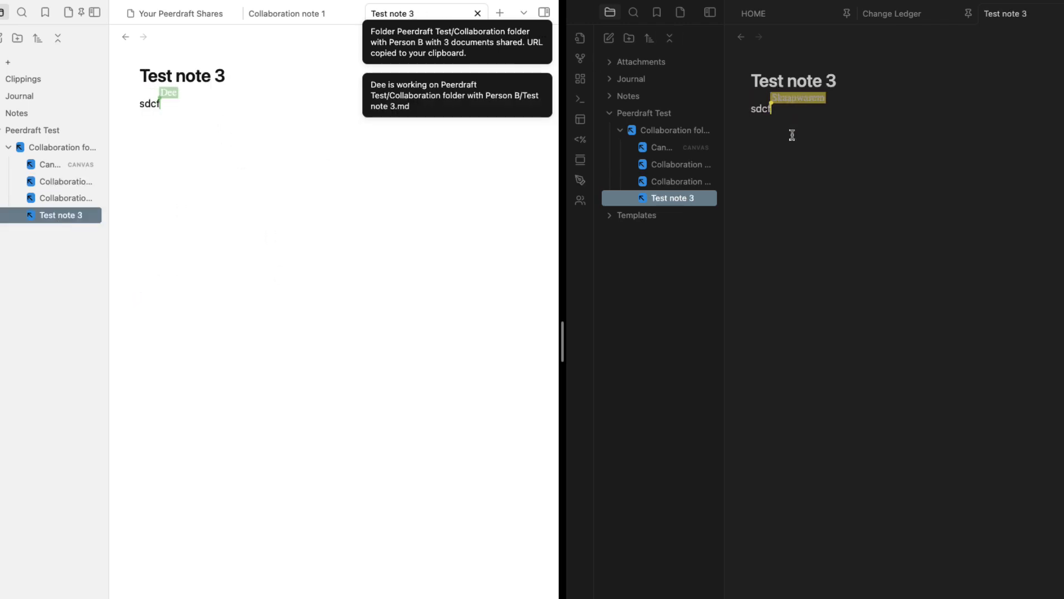
{"action": "left_click", "coordinate": [198, 165]}
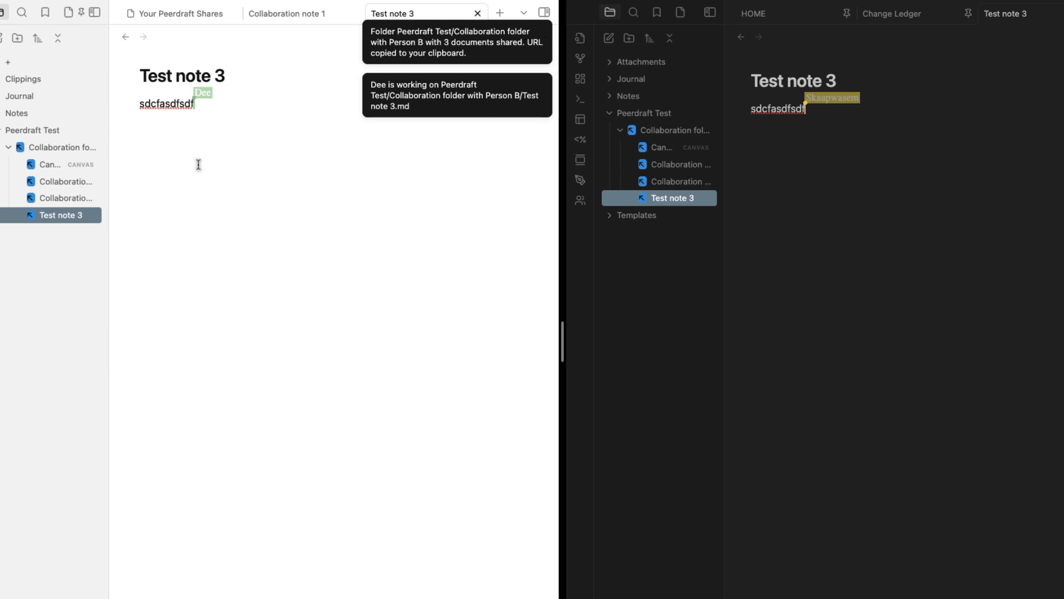
{"action": "key", "text": "Return"}
{"action": "key", "text": "Return"}
{"action": "type", "text": "adsfasdfa"}
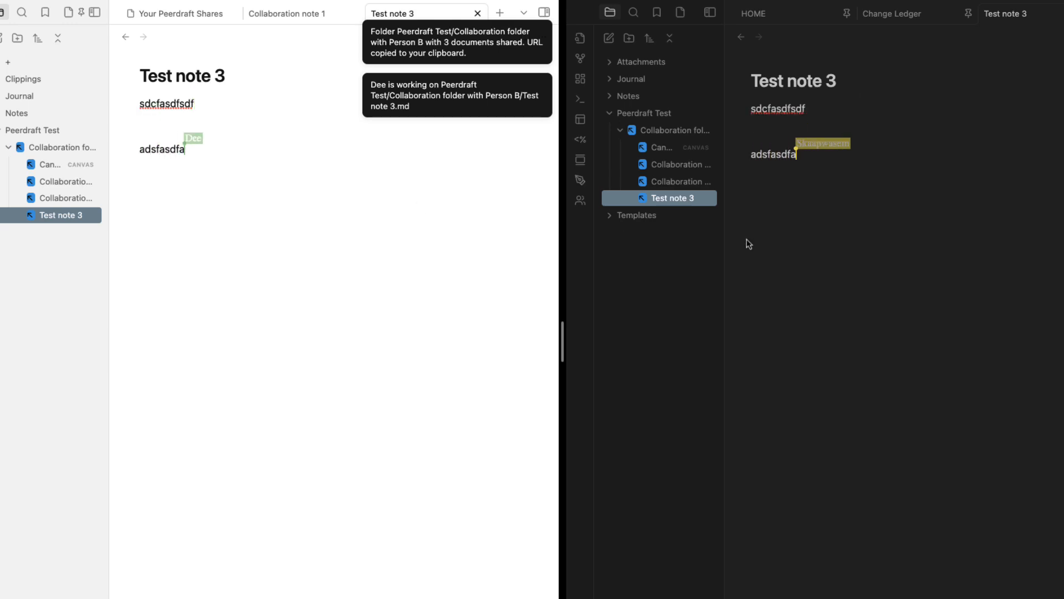
Add a subfolder named 'test folder' inside the shared collaboration folder
{"action": "right_click", "coordinate": [656, 133]}
{"action": "left_click", "coordinate": [740, 155]}
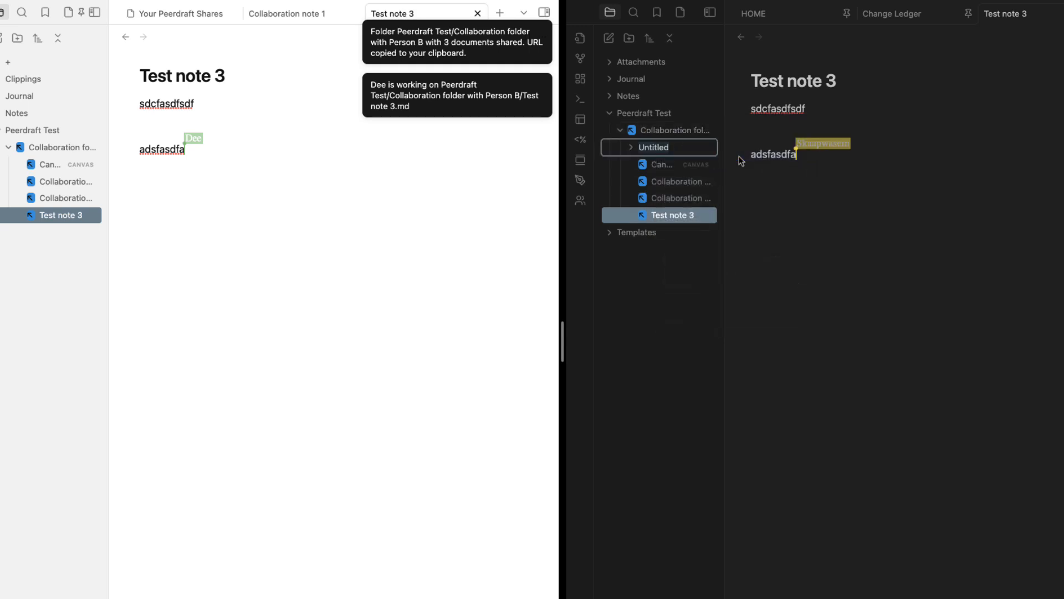
{"action": "type", "text": "test folde"}
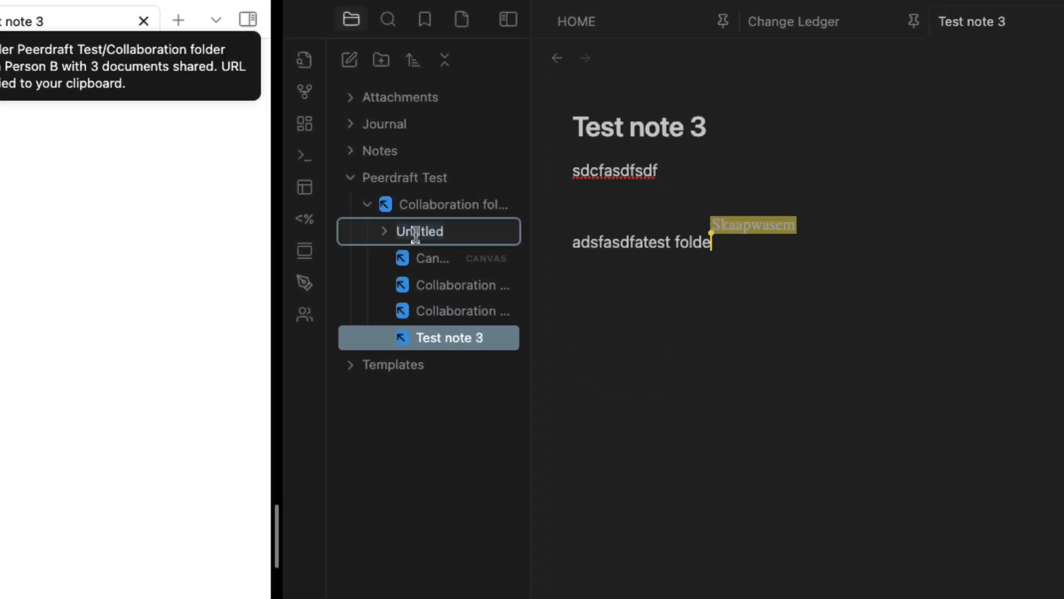
{"action": "type", "text": "test folder"}
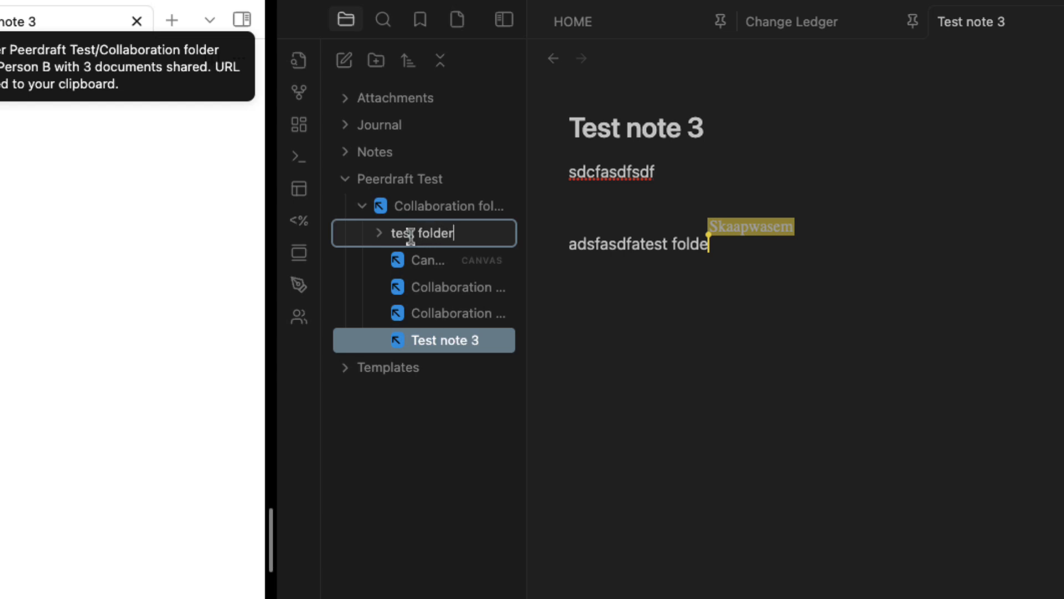
{"action": "key", "text": "Return"}
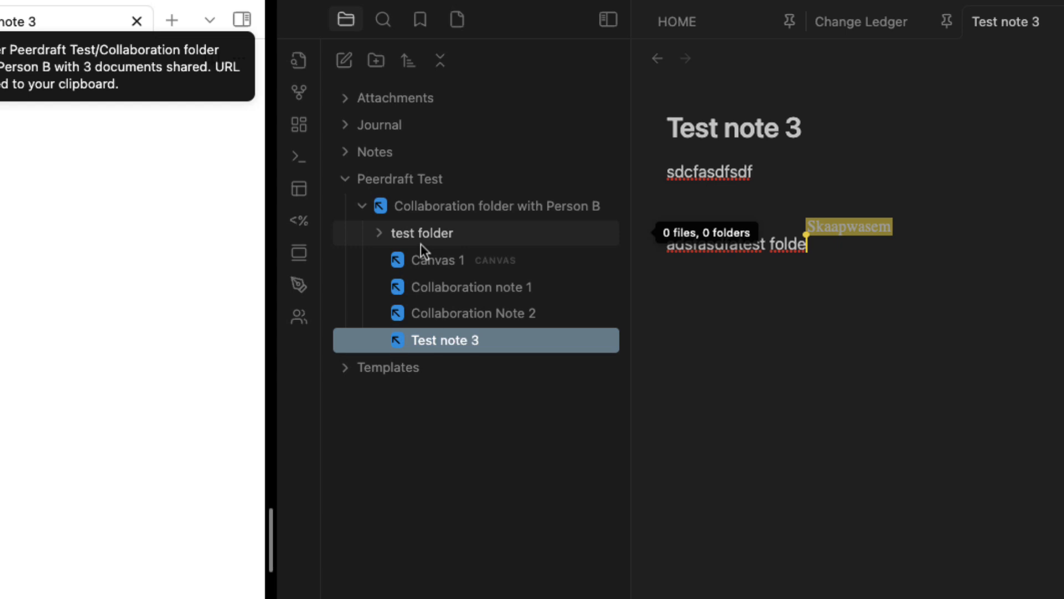
Expand and collapse test folder, then inspect and dismiss its and the collaboration folder's context menus
{"action": "left_click", "coordinate": [387, 237]}
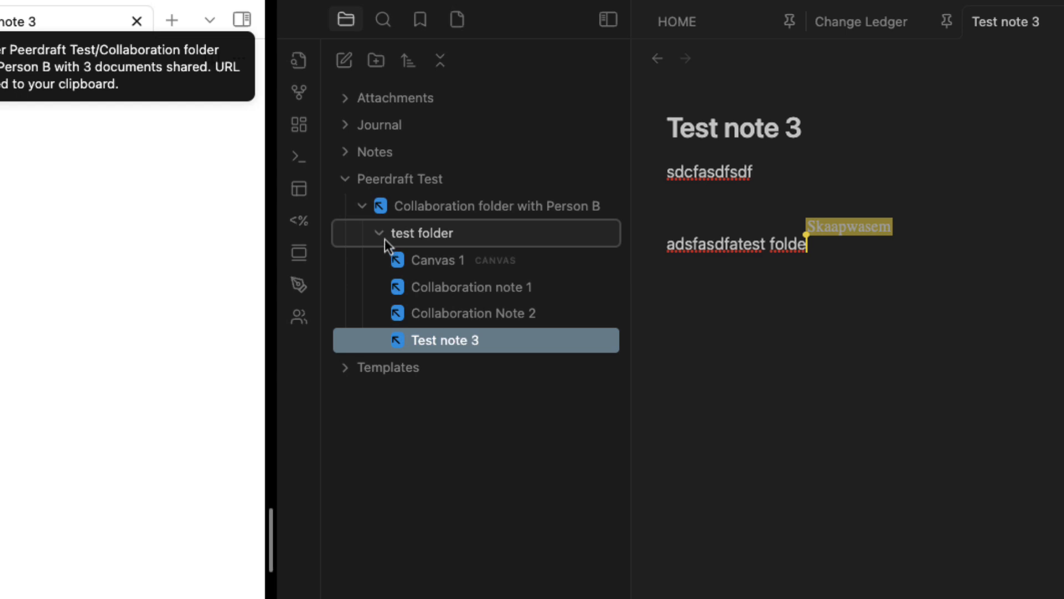
{"action": "left_click", "coordinate": [385, 237]}
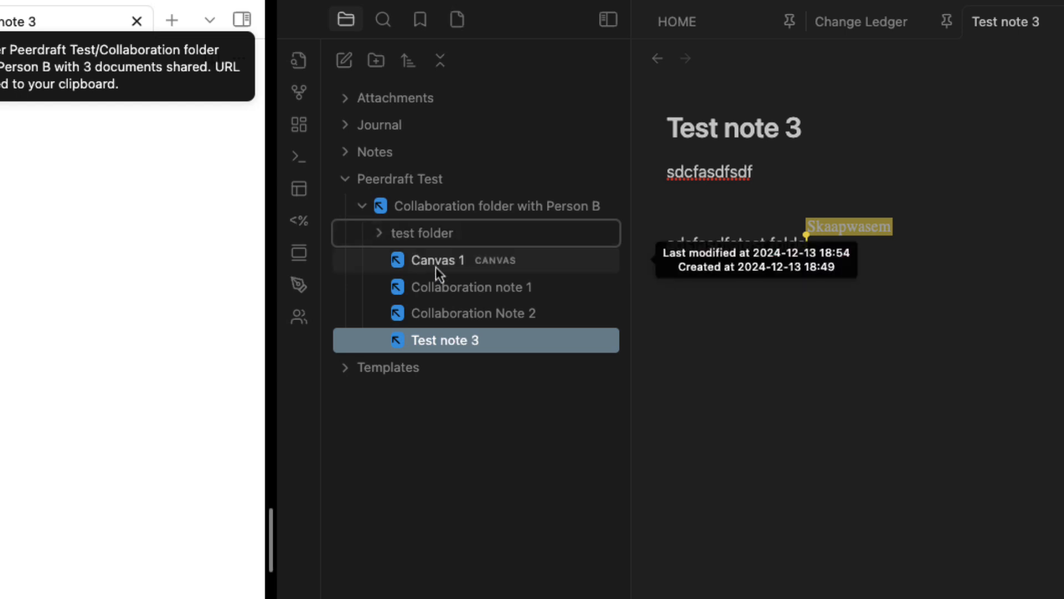
{"action": "right_click", "coordinate": [441, 235]}
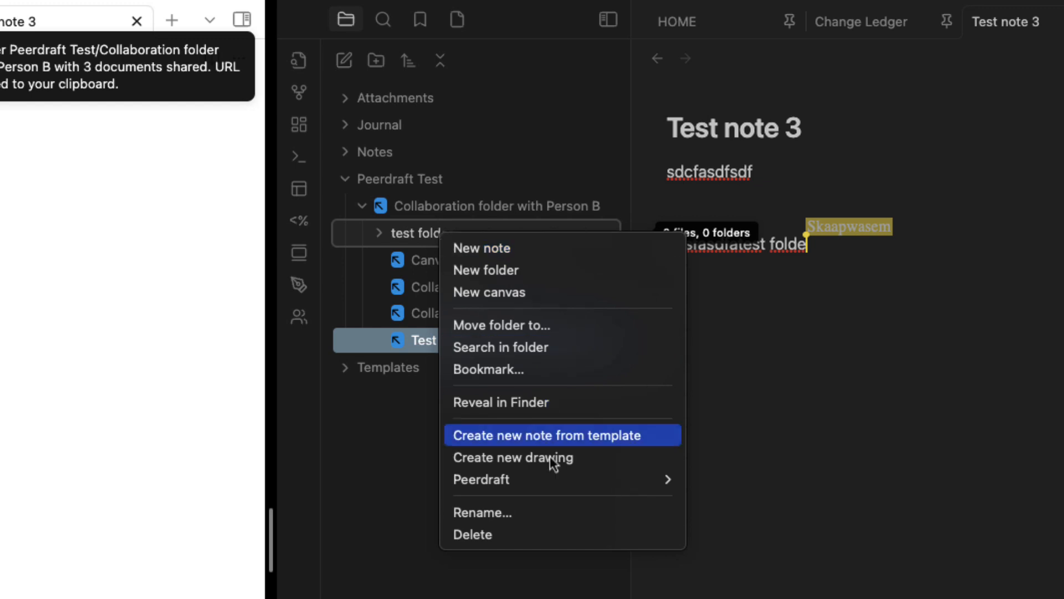
{"action": "mouse_move", "coordinate": [554, 488]}
{"action": "left_click", "coordinate": [390, 452]}
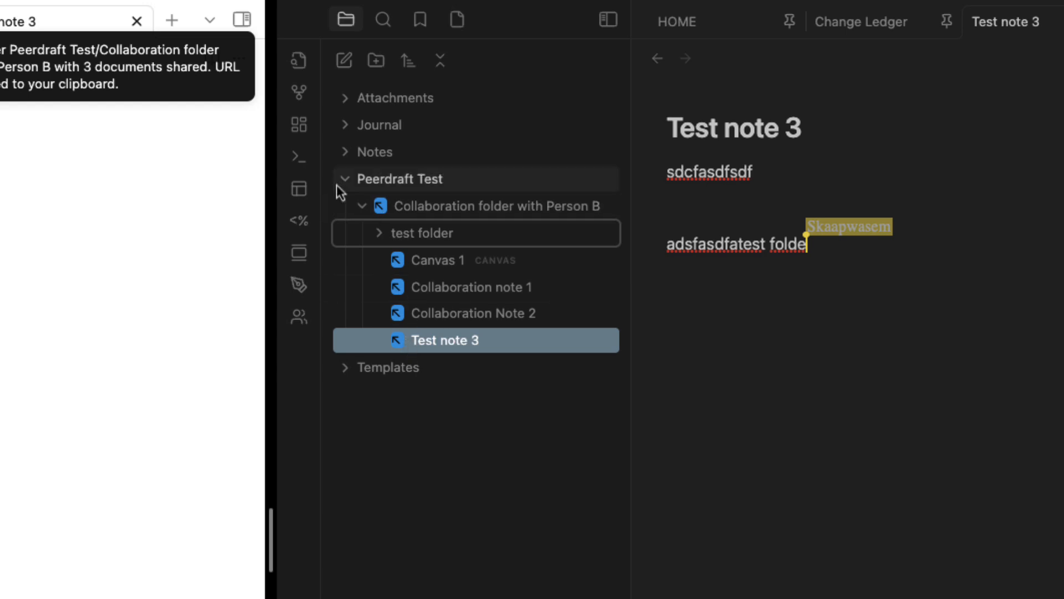
{"action": "right_click", "coordinate": [420, 207]}
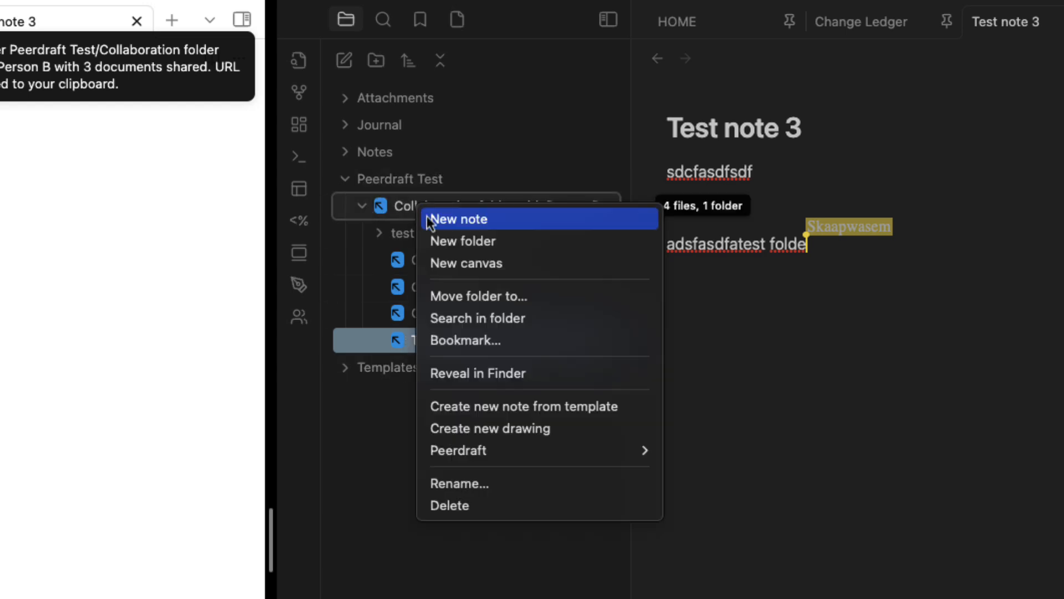
{"action": "mouse_move", "coordinate": [492, 453]}
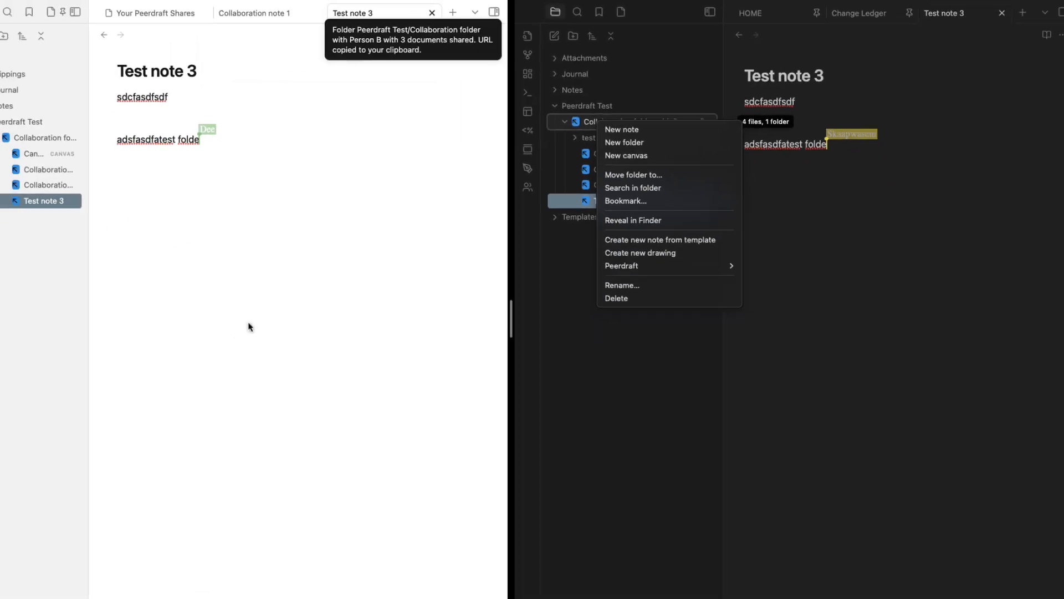
{"action": "left_click", "coordinate": [148, 180]}
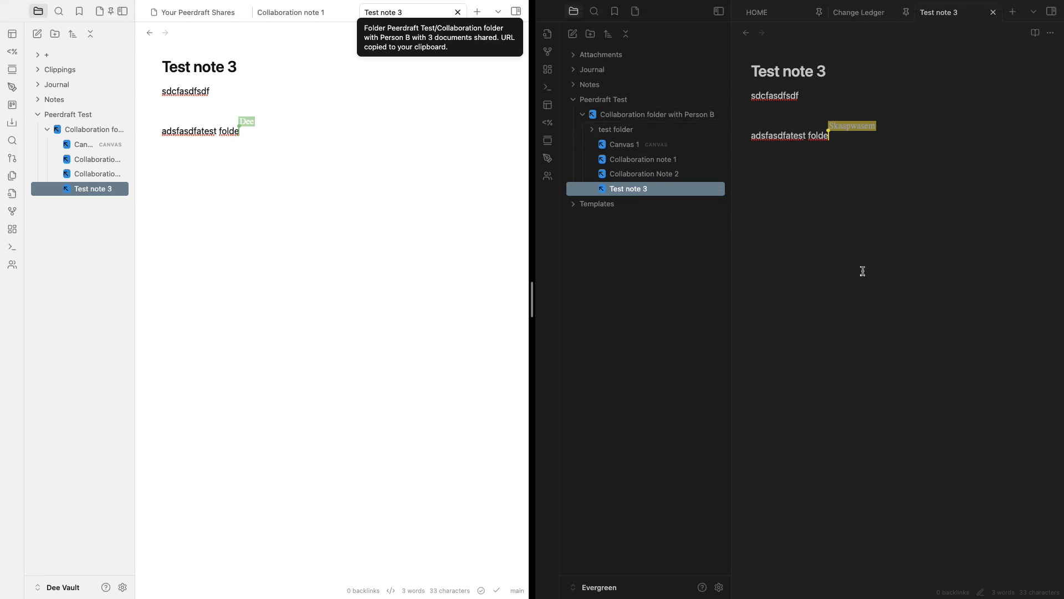
Reload the app without saving, then check Collaboration Note 2 and Collaboration note 1
{"action": "key", "text": "super+p"}
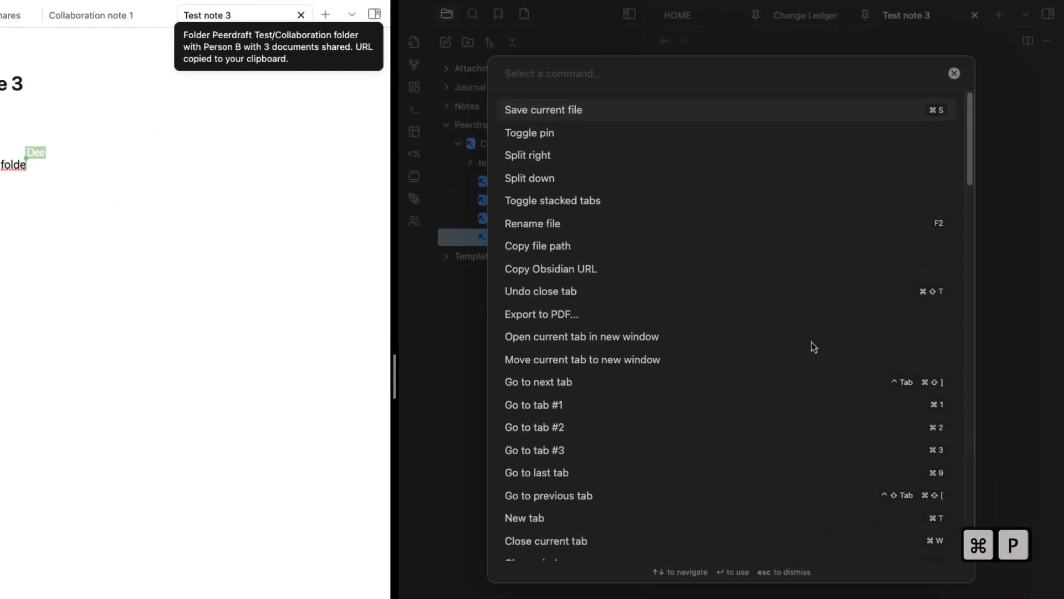
{"action": "type", "text": "reloa"}
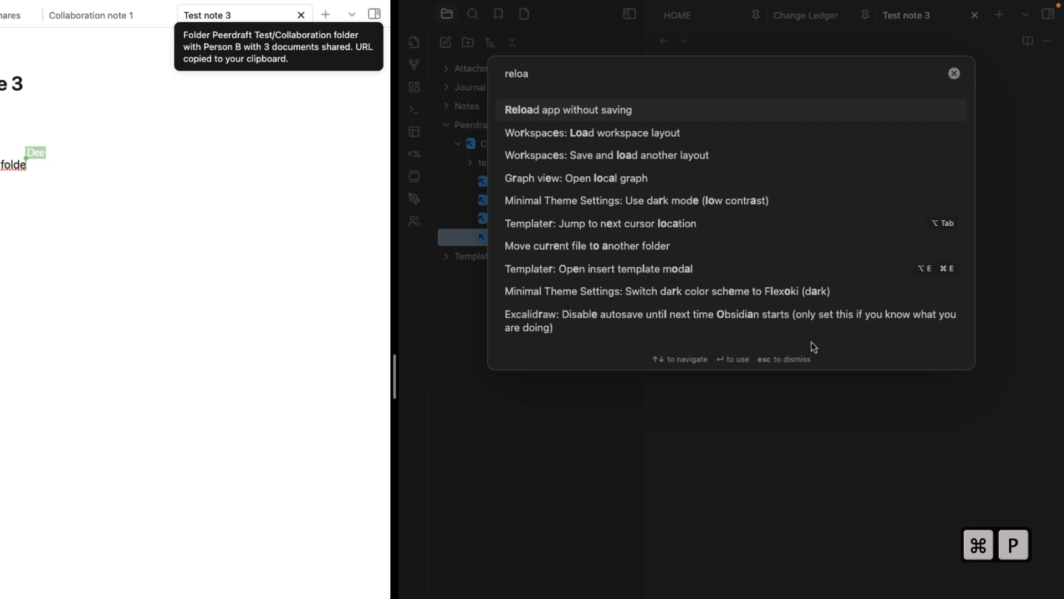
{"action": "key", "text": "Return"}
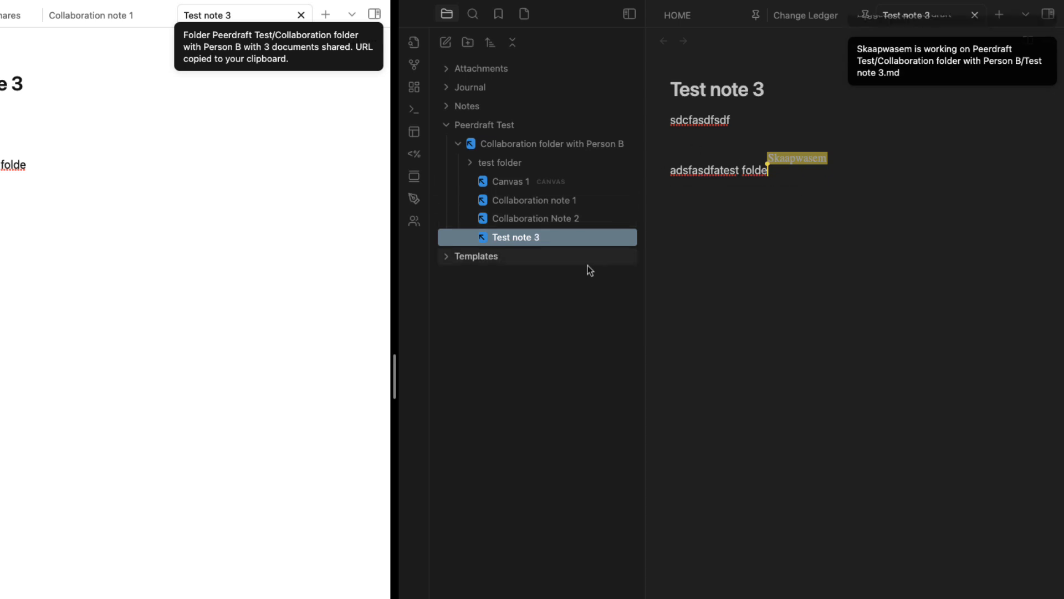
{"action": "left_click", "coordinate": [523, 219]}
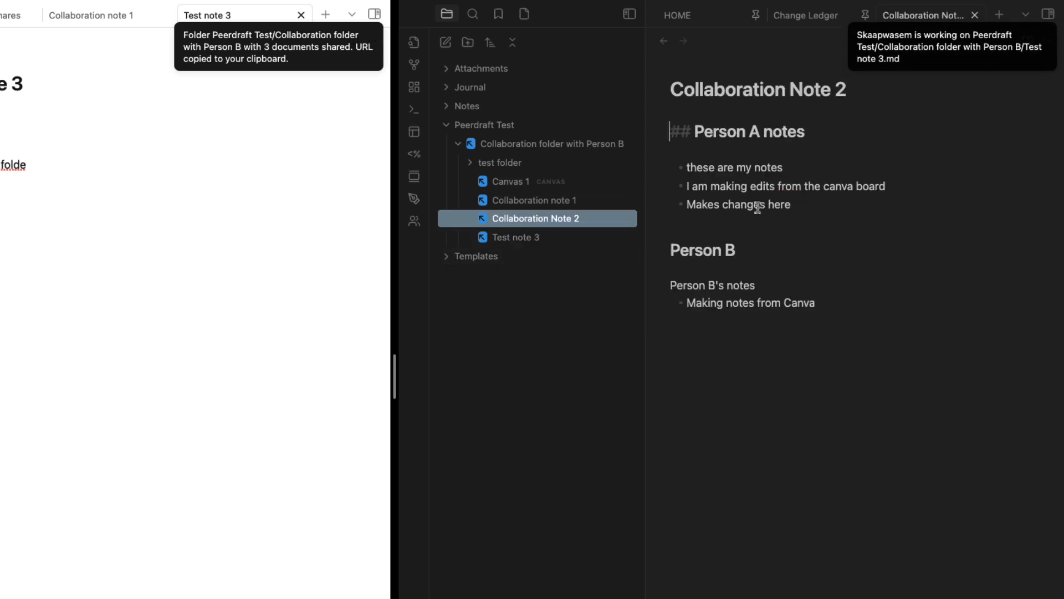
{"action": "left_click", "coordinate": [526, 199]}
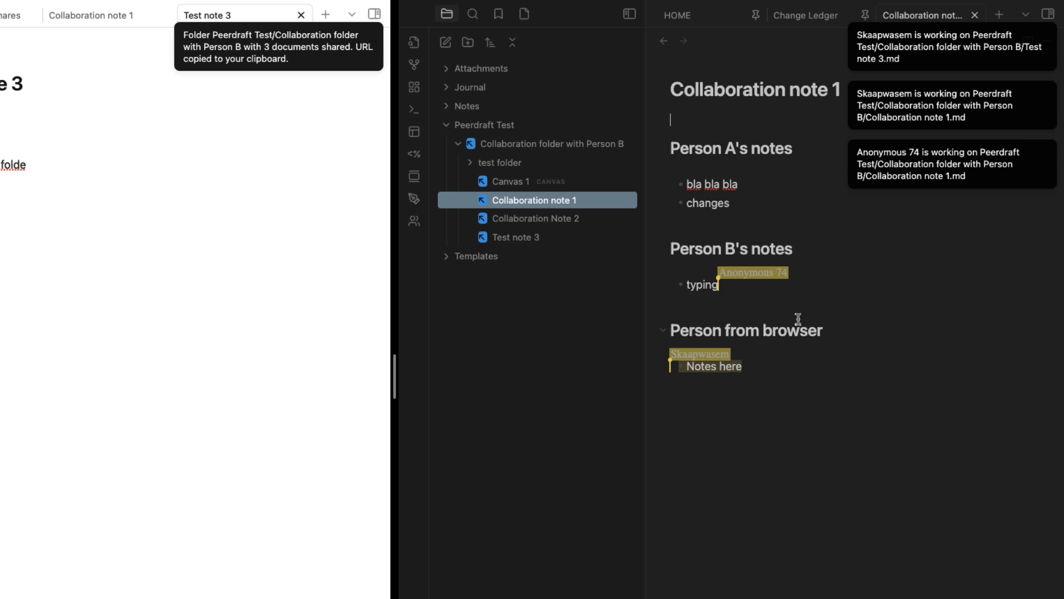
{"action": "left_click", "coordinate": [778, 366]}
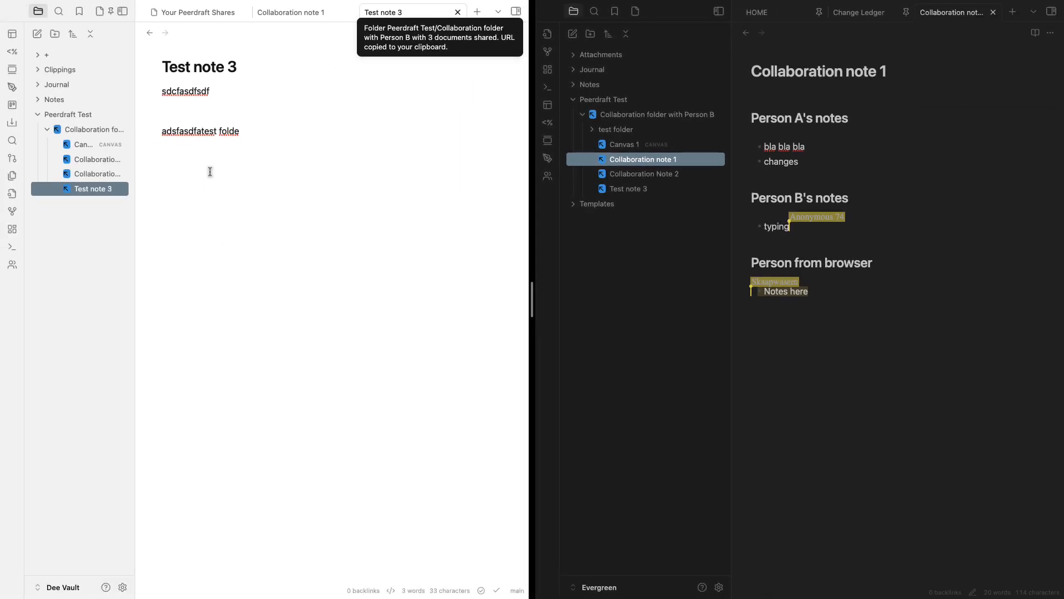
Reload the app again and collapse then re-expand the Collaboration folder with Person B
{"action": "key", "text": "super+p"}
{"action": "type", "text": "reload"}
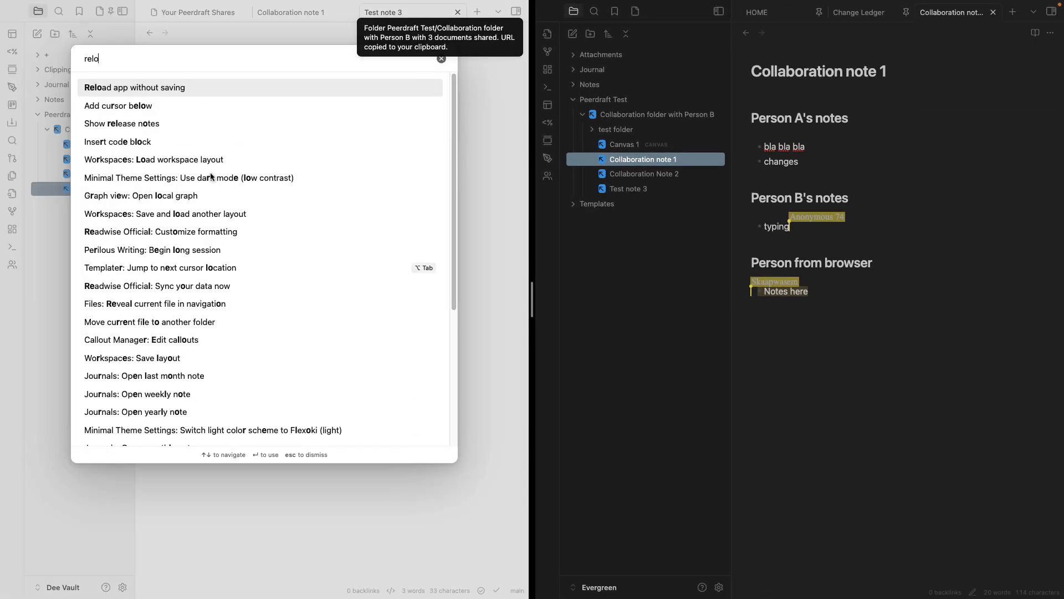
{"action": "key", "text": "Return"}
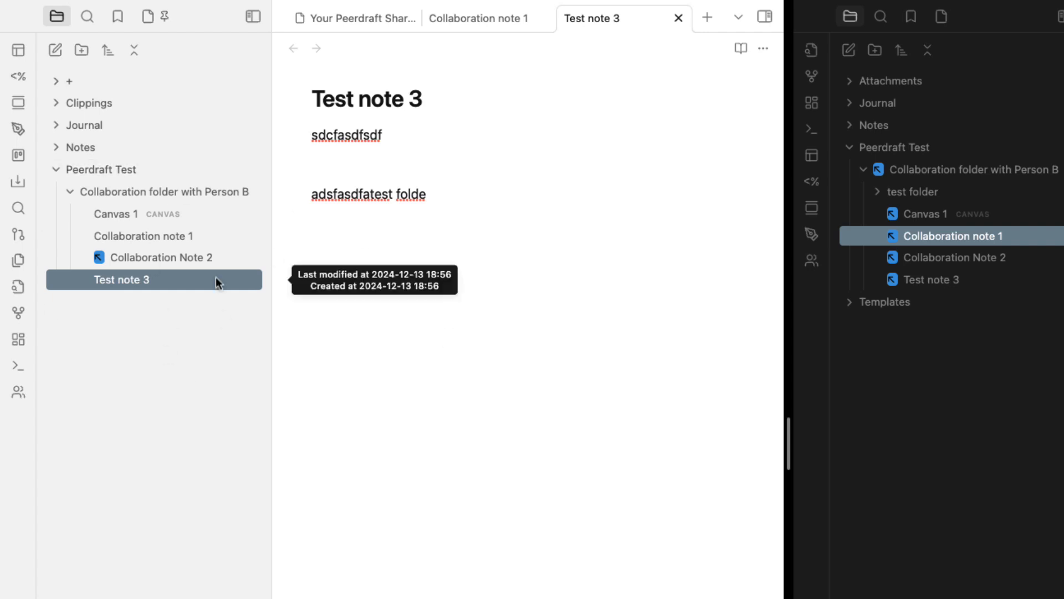
{"action": "left_click", "coordinate": [71, 192]}
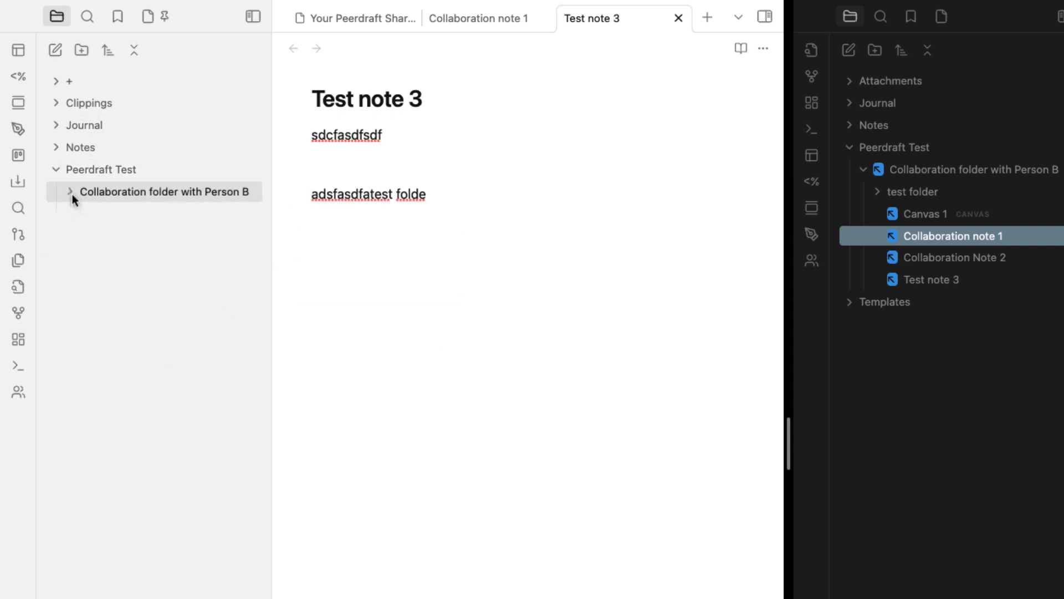
{"action": "left_click", "coordinate": [71, 192]}
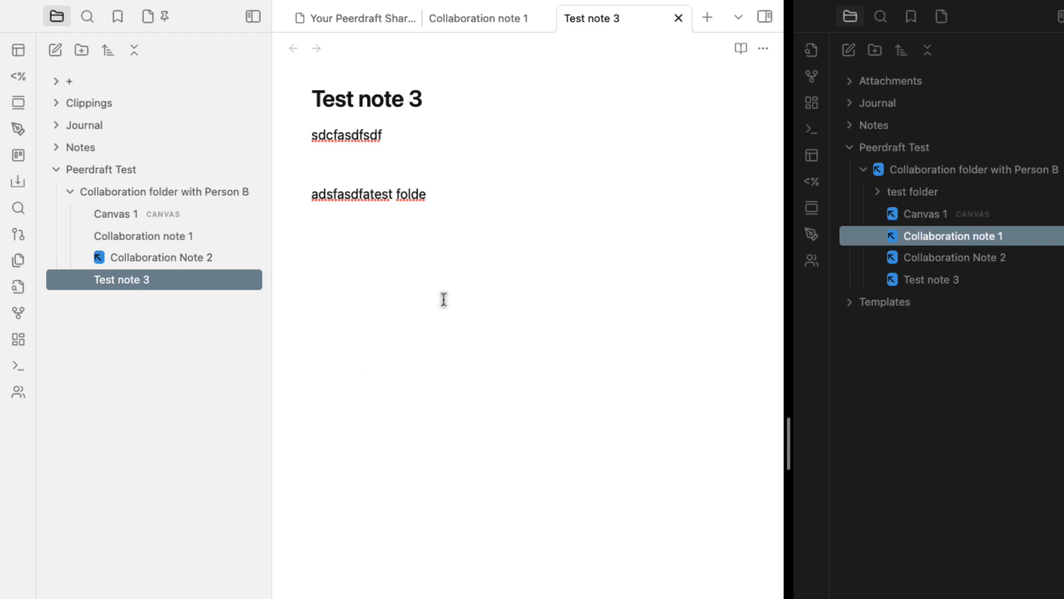
Reload the app without saving and refresh the Peerdraft list of active shares
{"action": "key", "text": "super+p"}
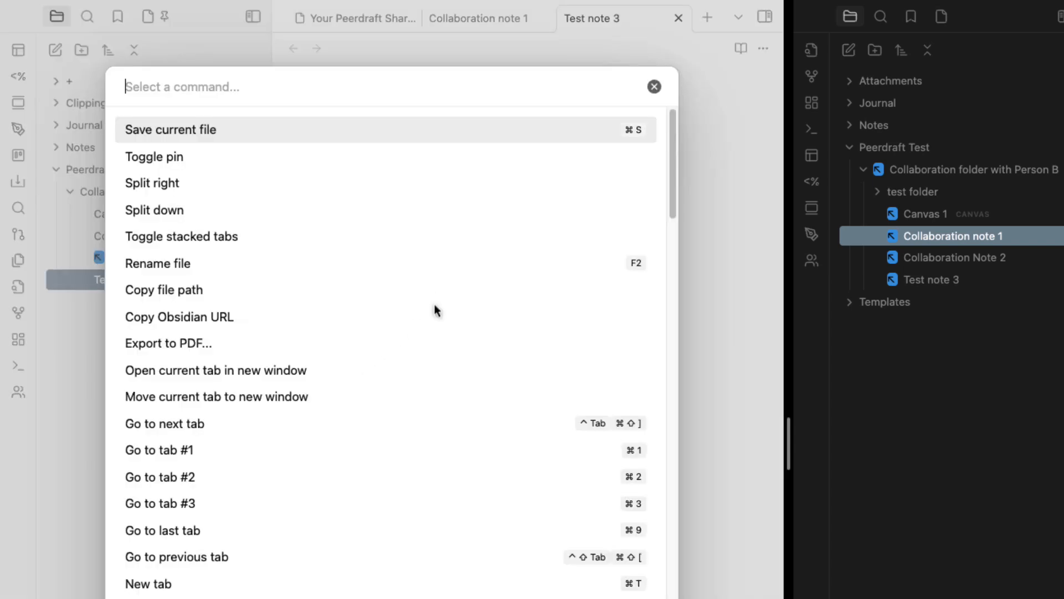
{"action": "type", "text": "relo"}
{"action": "key", "text": "Return"}
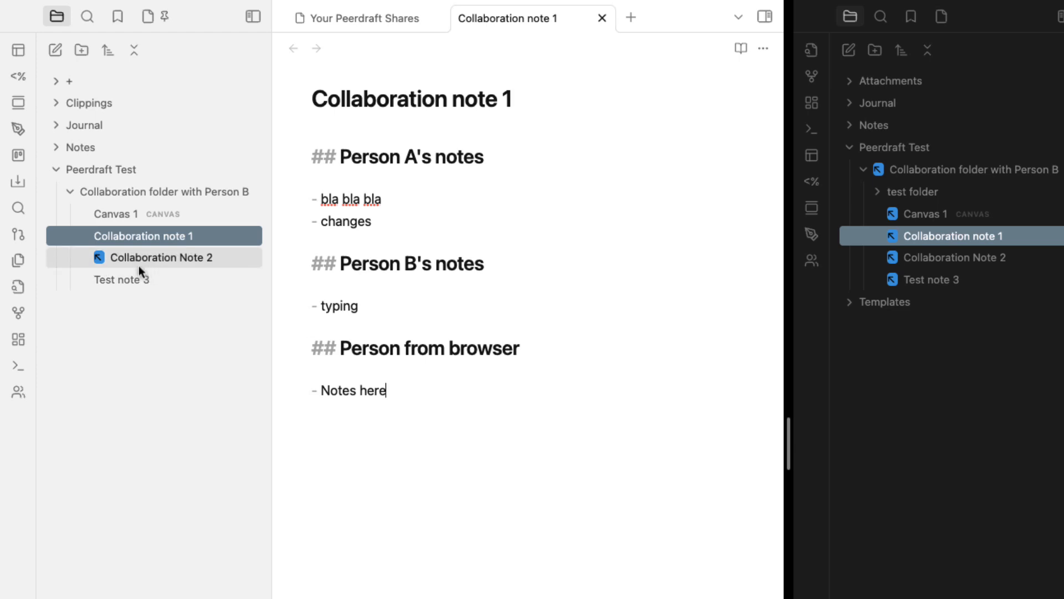
{"action": "left_click", "coordinate": [102, 261]}
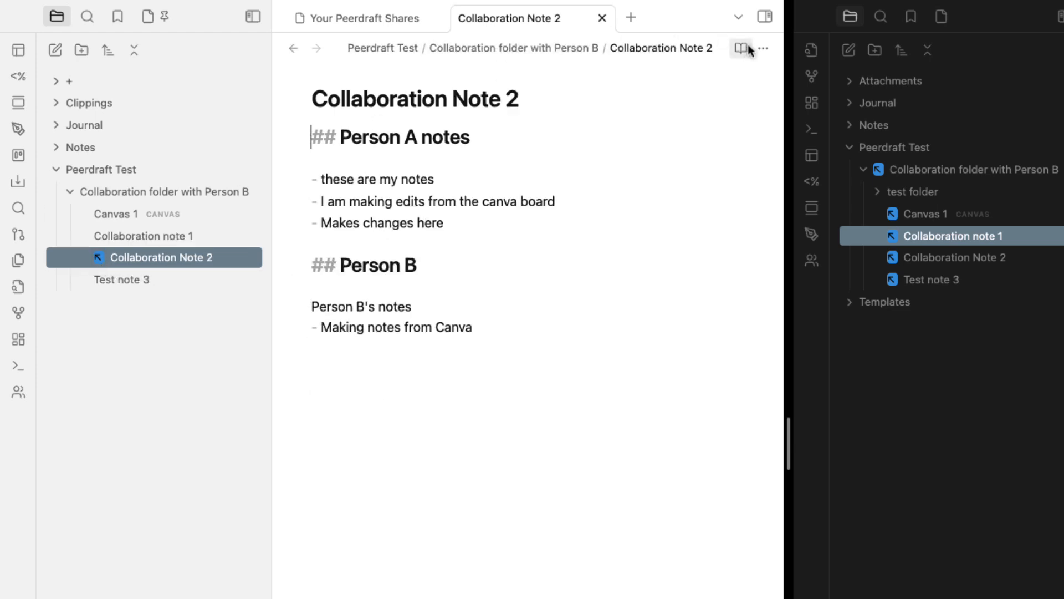
{"action": "left_click", "coordinate": [19, 394]}
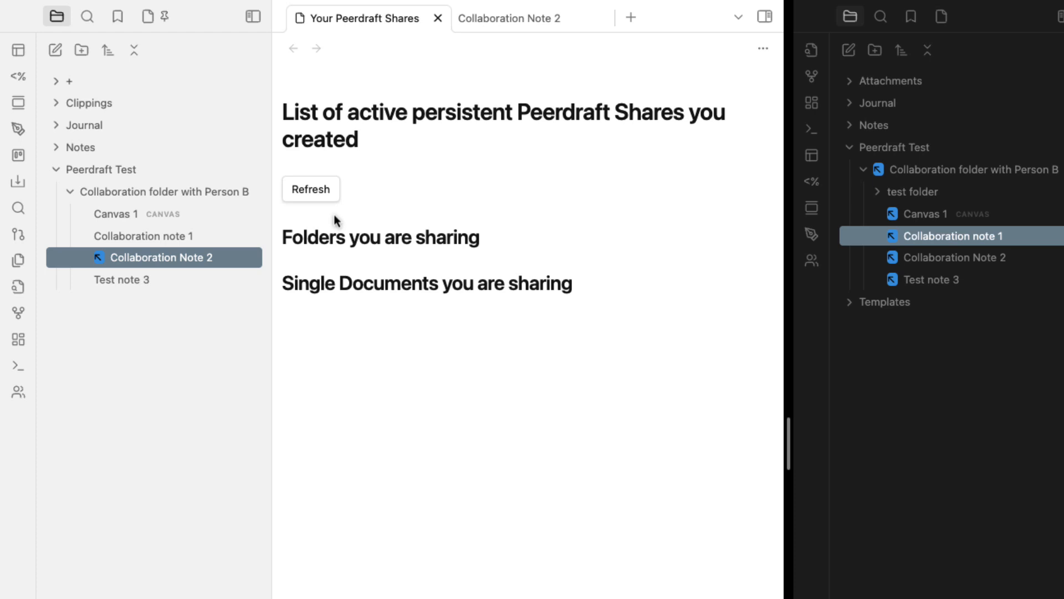
{"action": "left_click", "coordinate": [311, 191]}
Browse the shared notes and start a new bullet below 'changes' in Collaboration note 1
{"action": "left_click", "coordinate": [108, 278]}
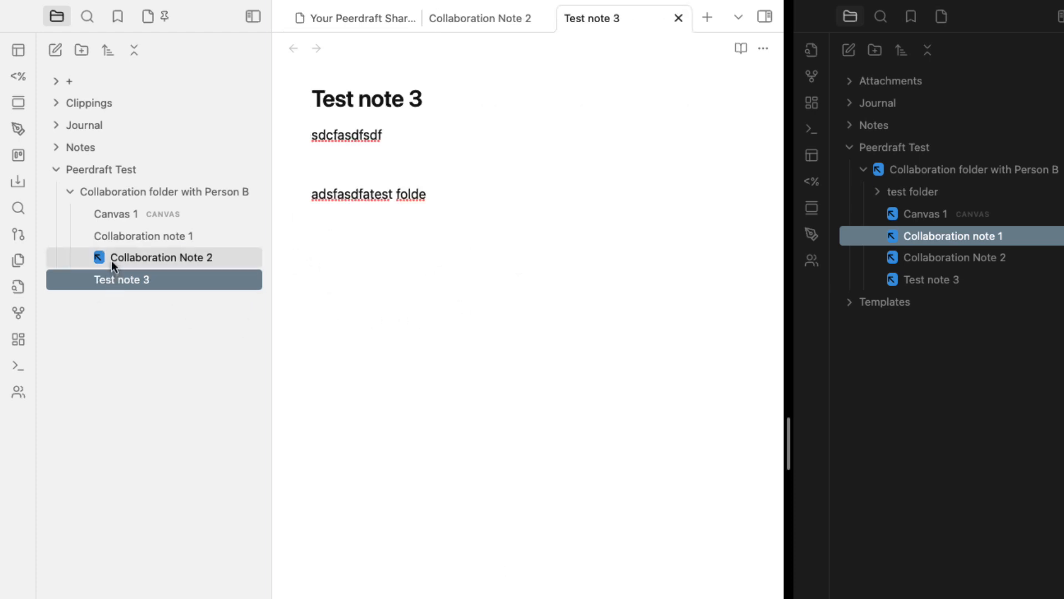
{"action": "left_click", "coordinate": [112, 259]}
{"action": "left_click", "coordinate": [116, 243]}
{"action": "left_click", "coordinate": [127, 217]}
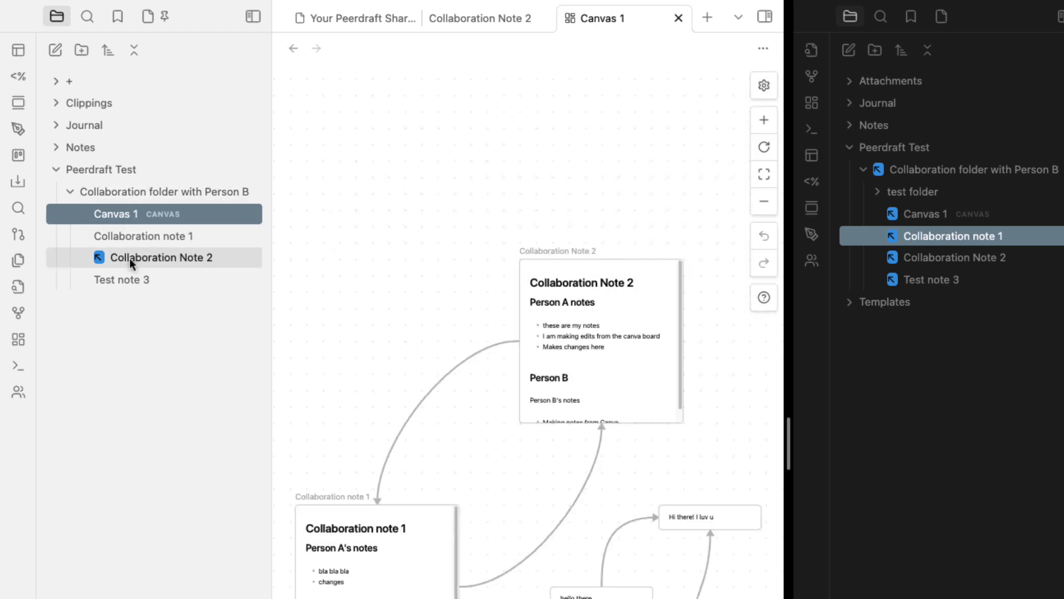
{"action": "left_click", "coordinate": [125, 238]}
{"action": "left_click", "coordinate": [445, 388]}
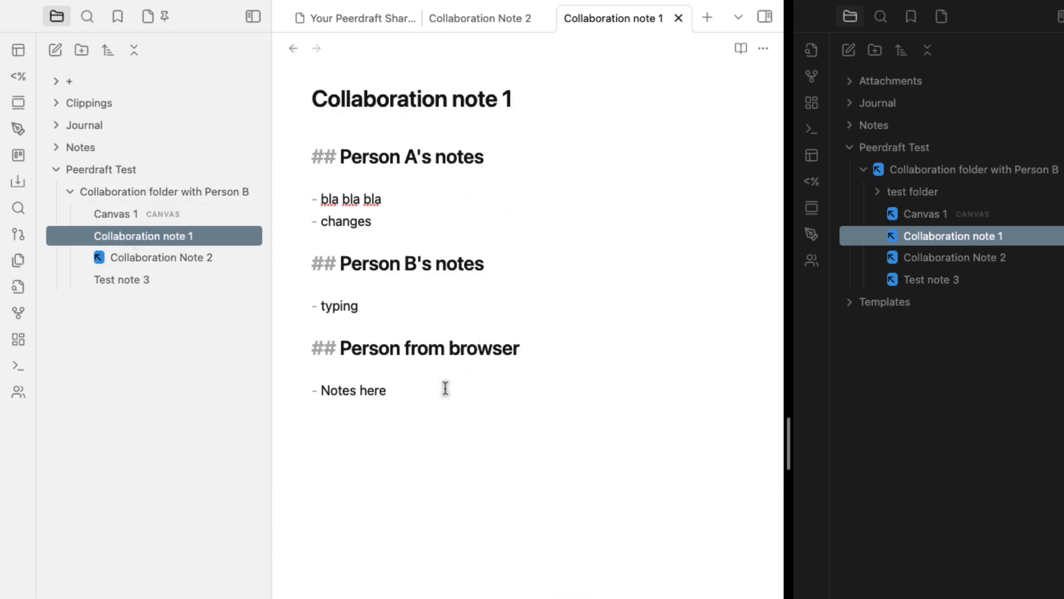
{"action": "left_click", "coordinate": [418, 206]}
{"action": "key", "text": "Return"}
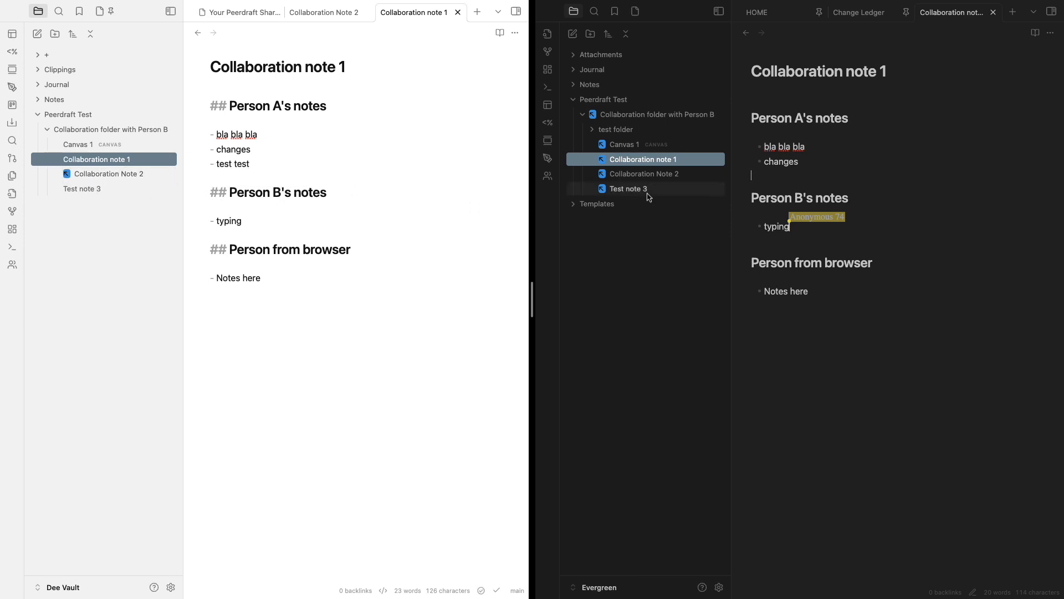
Cancel the deletion of test folder and switch over to the Peerdraft page in the browser
{"action": "right_click", "coordinate": [593, 134]}
{"action": "left_click", "coordinate": [727, 294]}
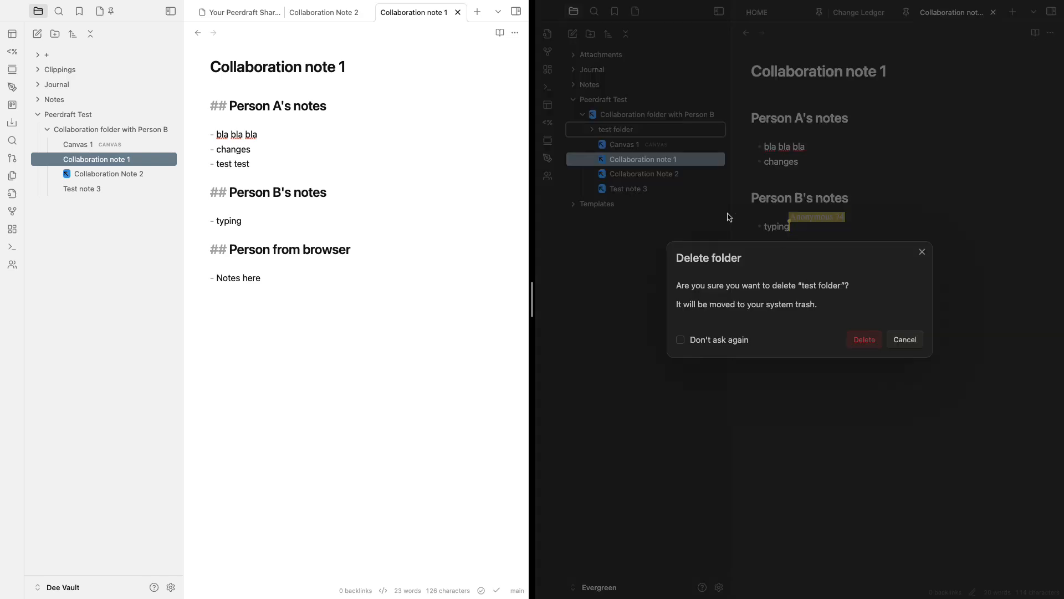
{"action": "left_click", "coordinate": [609, 269]}
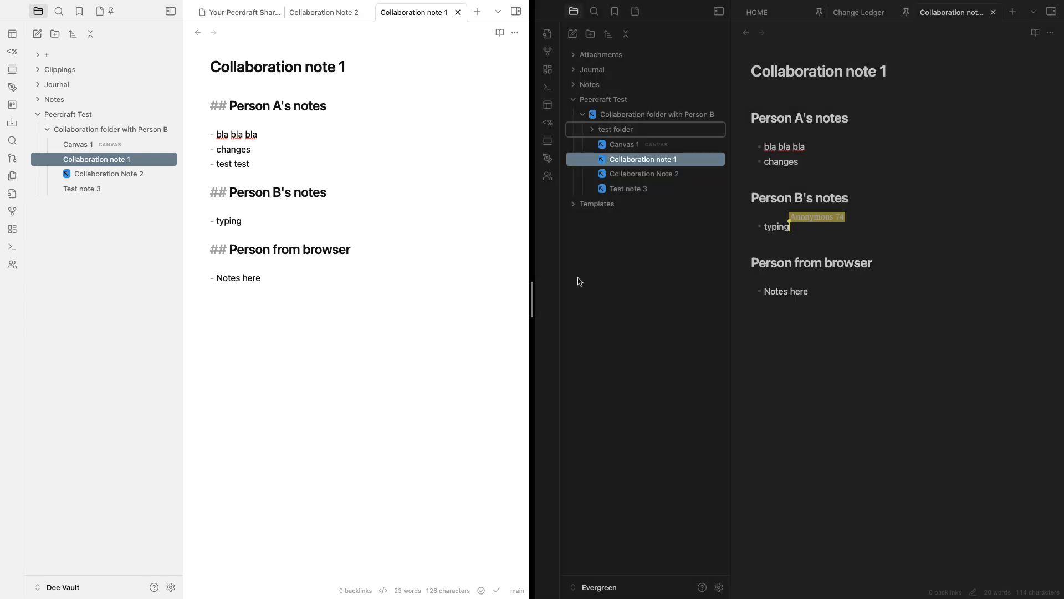
{"action": "key", "text": "ctrl+Left"}
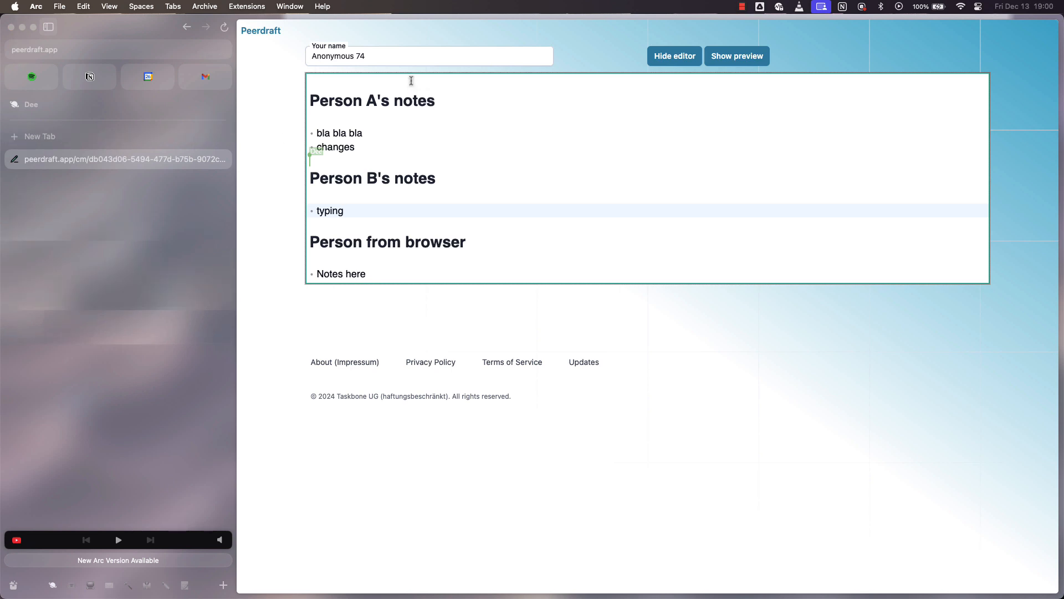
Return from the Peerdraft note editor to the shared folder's file list in Arc
{"action": "left_click", "coordinate": [187, 27]}
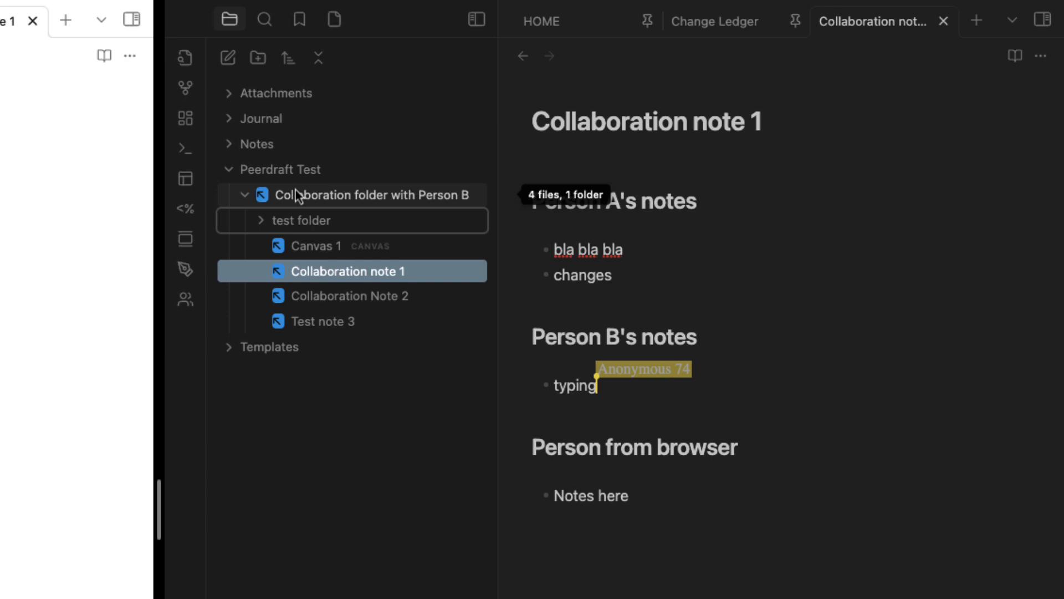
Delete test folder from the collaboration folder, then bring up Collaboration Note 2's options
{"action": "right_click", "coordinate": [294, 221]}
{"action": "left_click", "coordinate": [349, 499]}
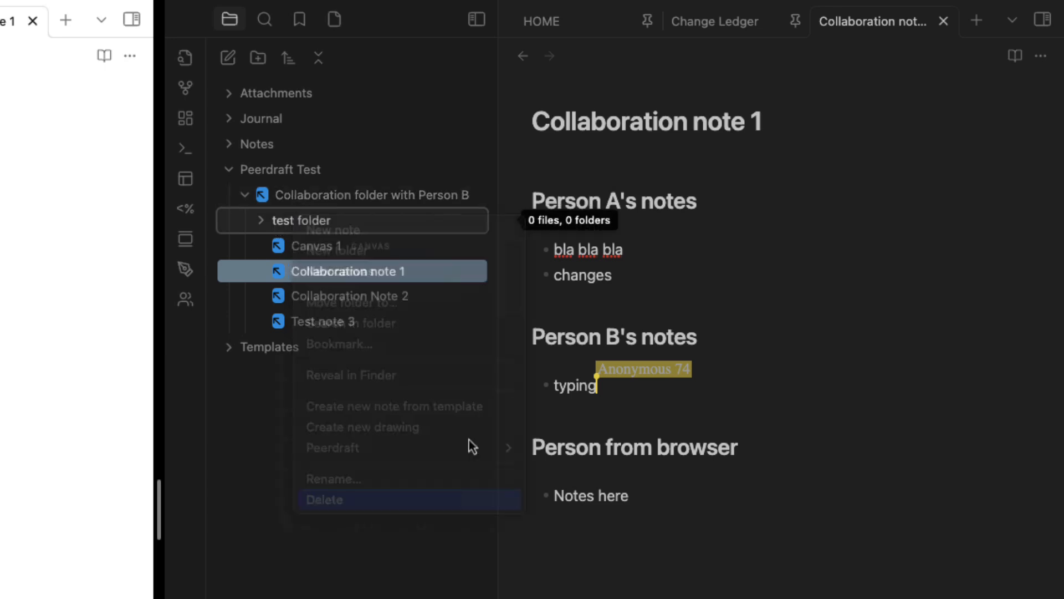
{"action": "left_click", "coordinate": [721, 579]}
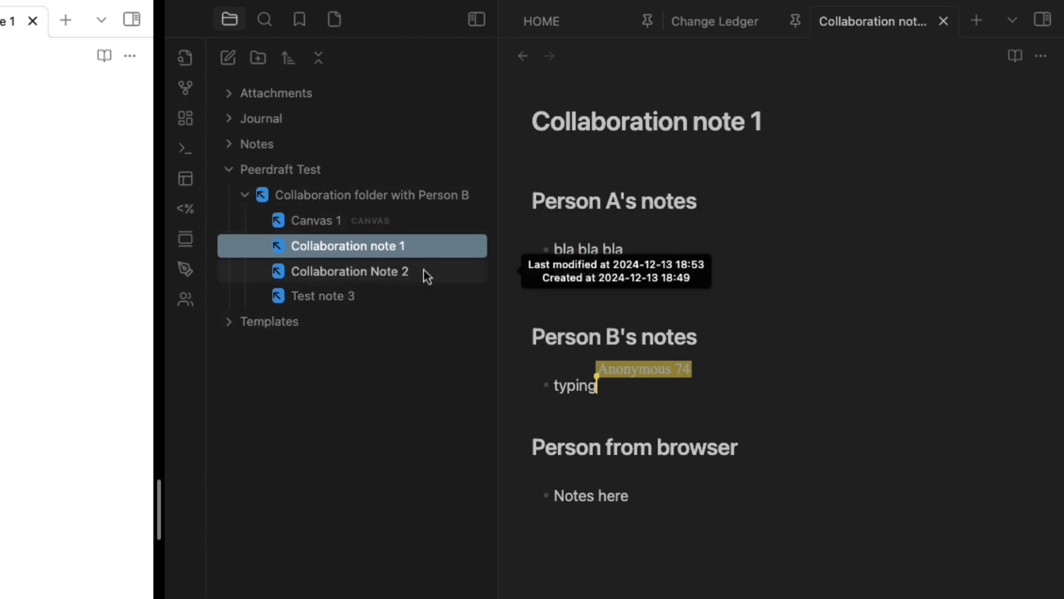
{"action": "right_click", "coordinate": [32, 187]}
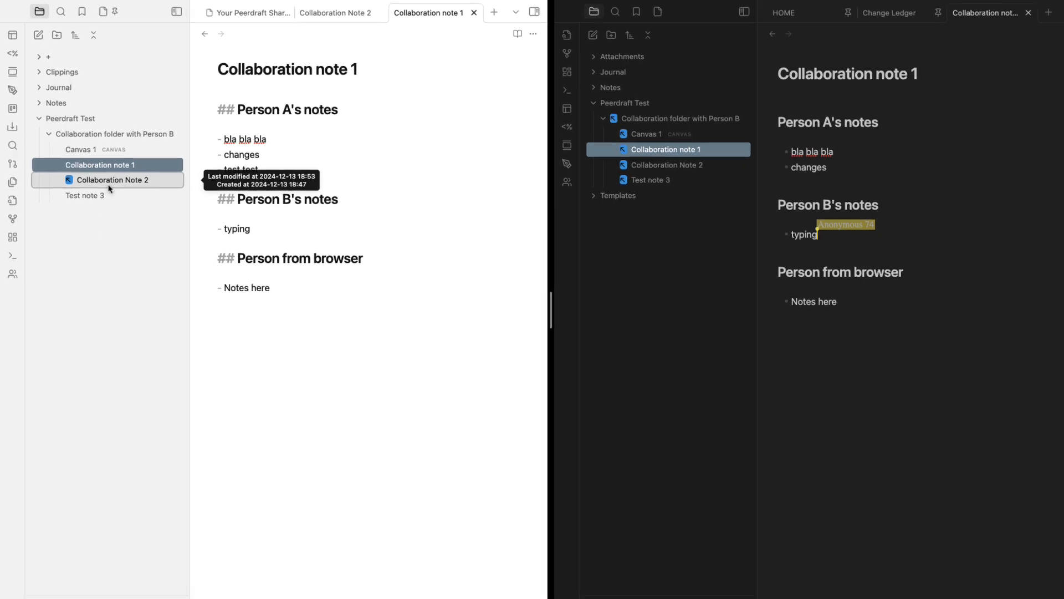
Stop Peerdraft syncing for Collaboration Note 2, then close and reopen the collaboration notes
{"action": "mouse_move", "coordinate": [189, 396]}
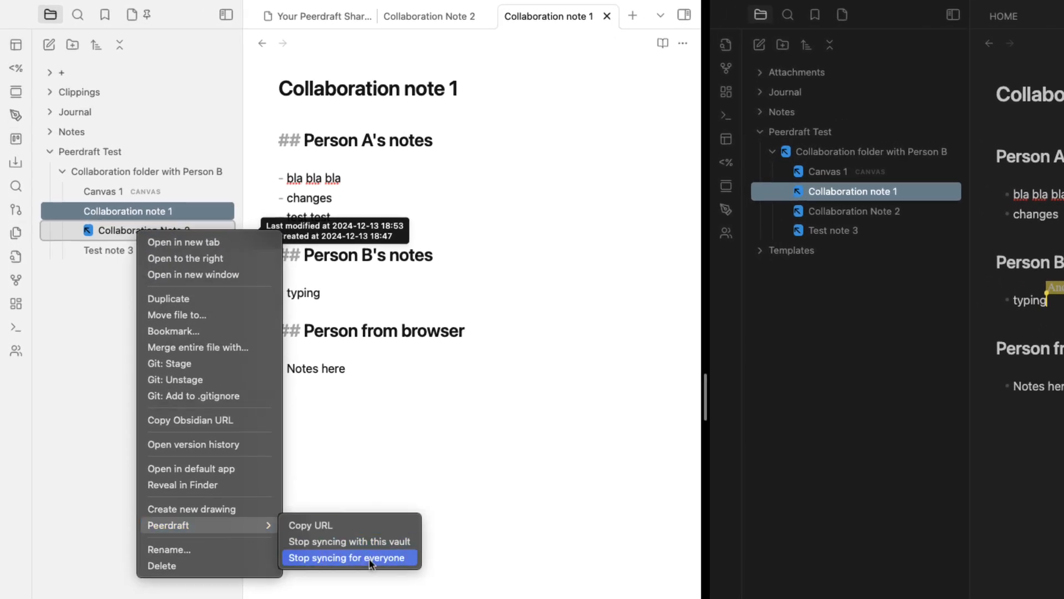
{"action": "left_click", "coordinate": [382, 544]}
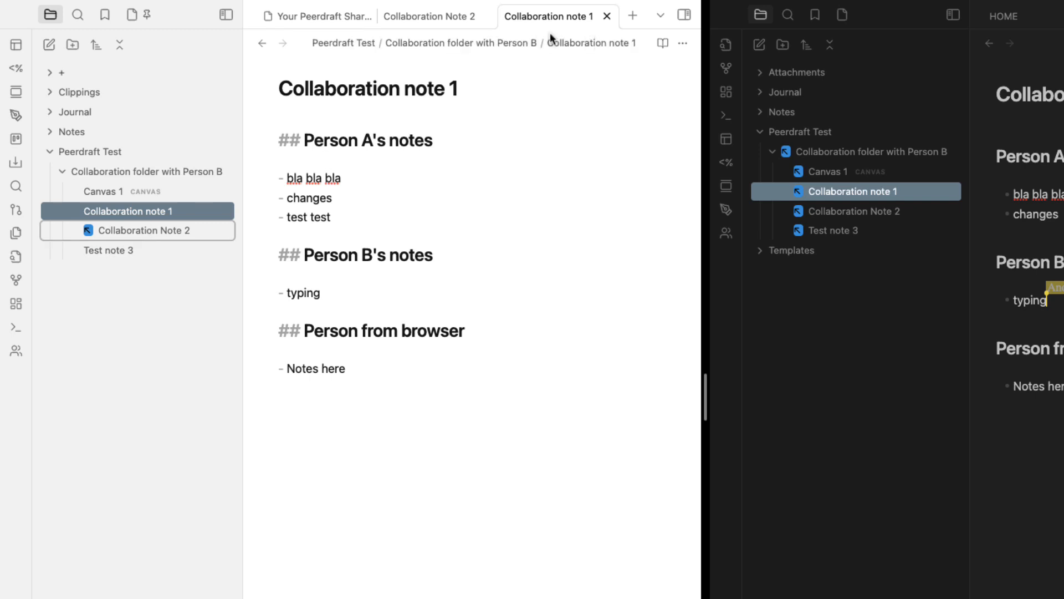
{"action": "left_click", "coordinate": [606, 16]}
{"action": "left_click", "coordinate": [538, 17]}
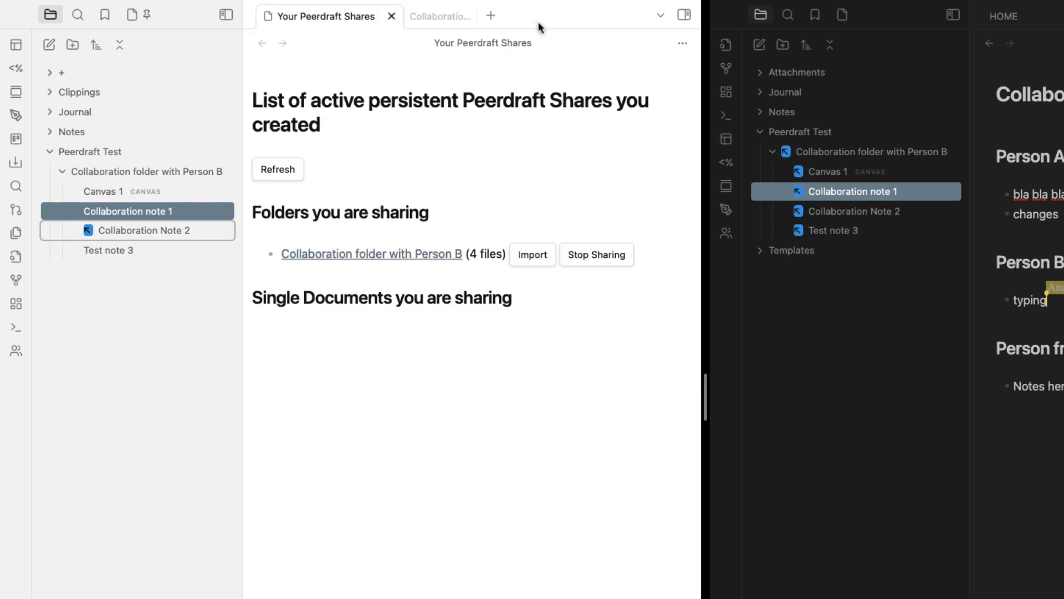
{"action": "left_click", "coordinate": [141, 232]}
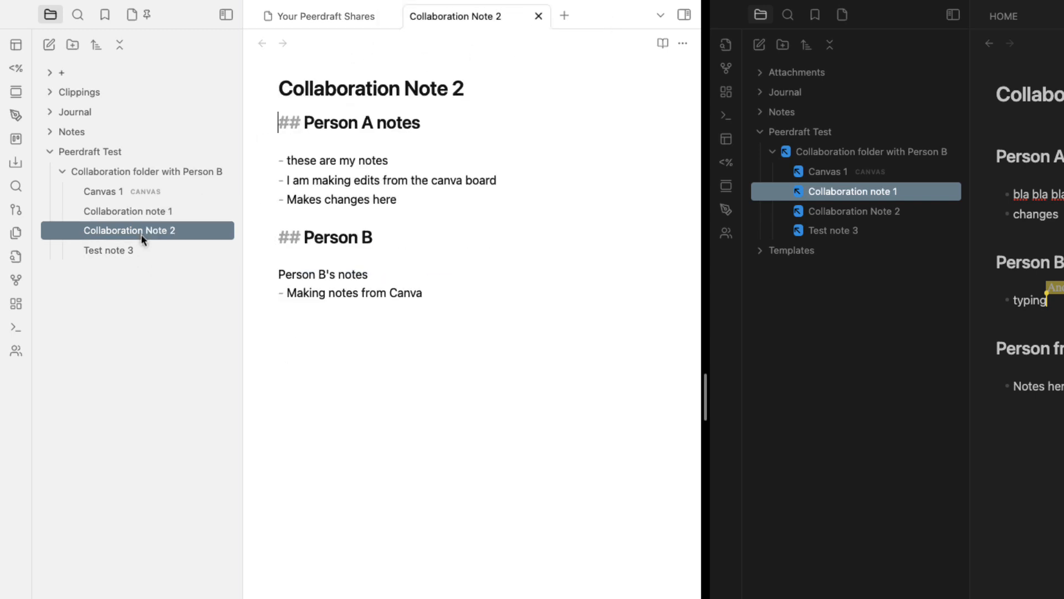
{"action": "key", "text": "Up"}
{"action": "left_click", "coordinate": [136, 247]}
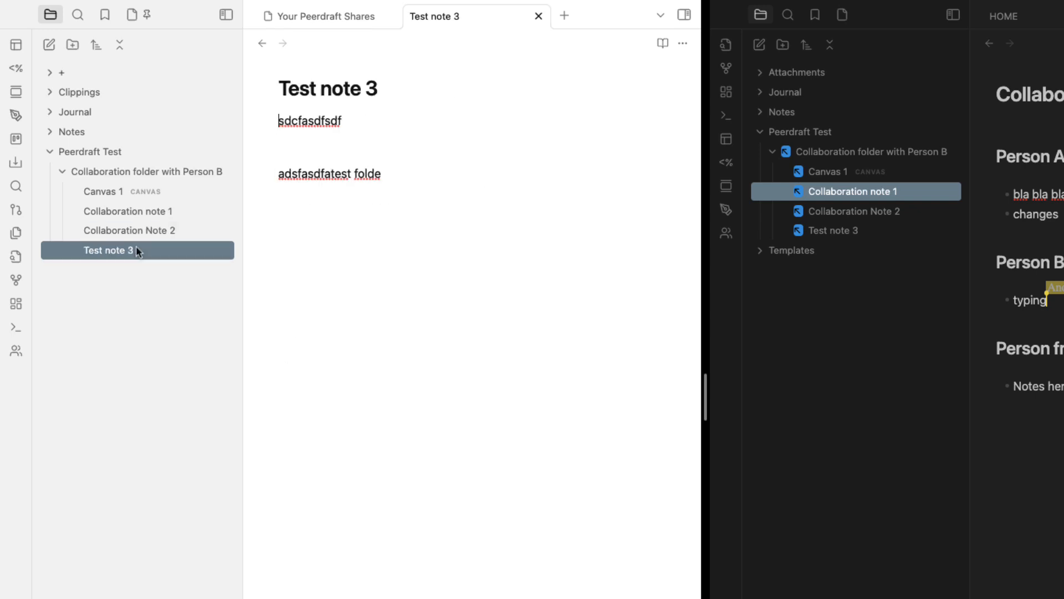
{"action": "left_click", "coordinate": [131, 213]}
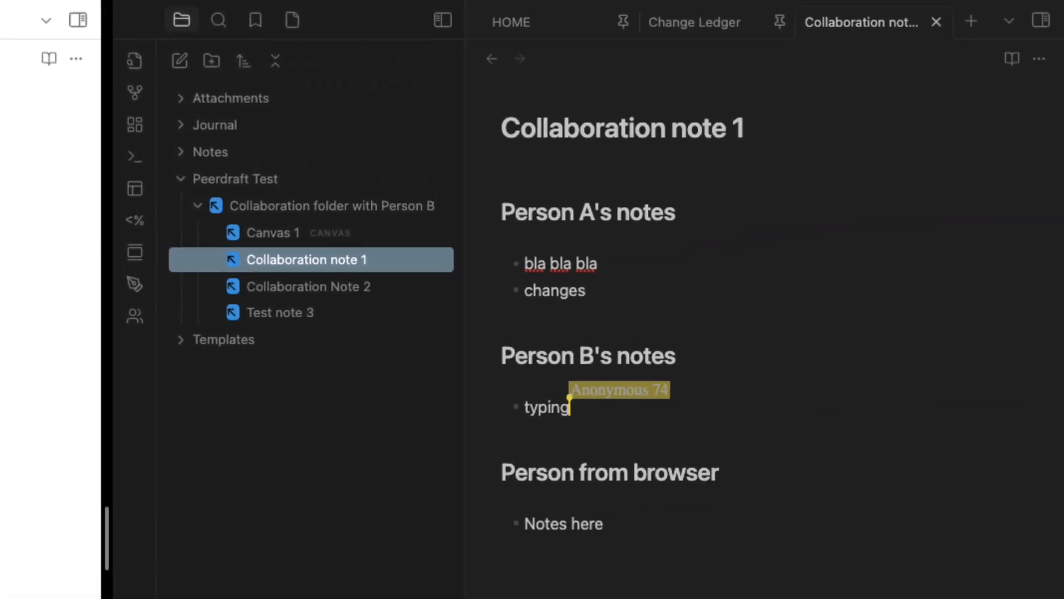
Stop syncing the Collaboration folder with Person B for everyone, close Collaboration note 1, collapse the folder
{"action": "right_click", "coordinate": [258, 207]}
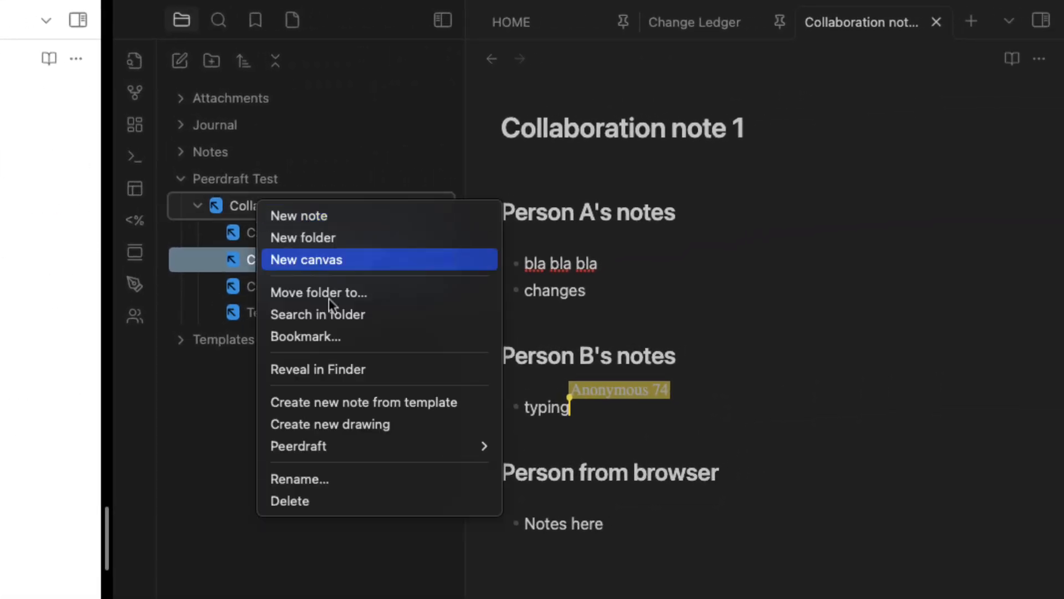
{"action": "mouse_move", "coordinate": [362, 458]}
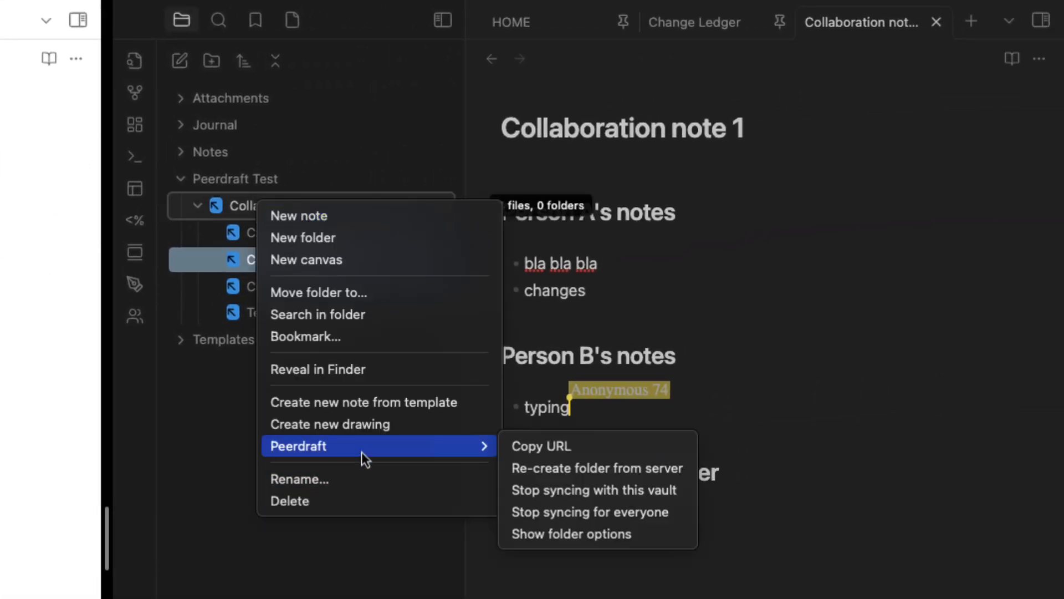
{"action": "left_click", "coordinate": [618, 512]}
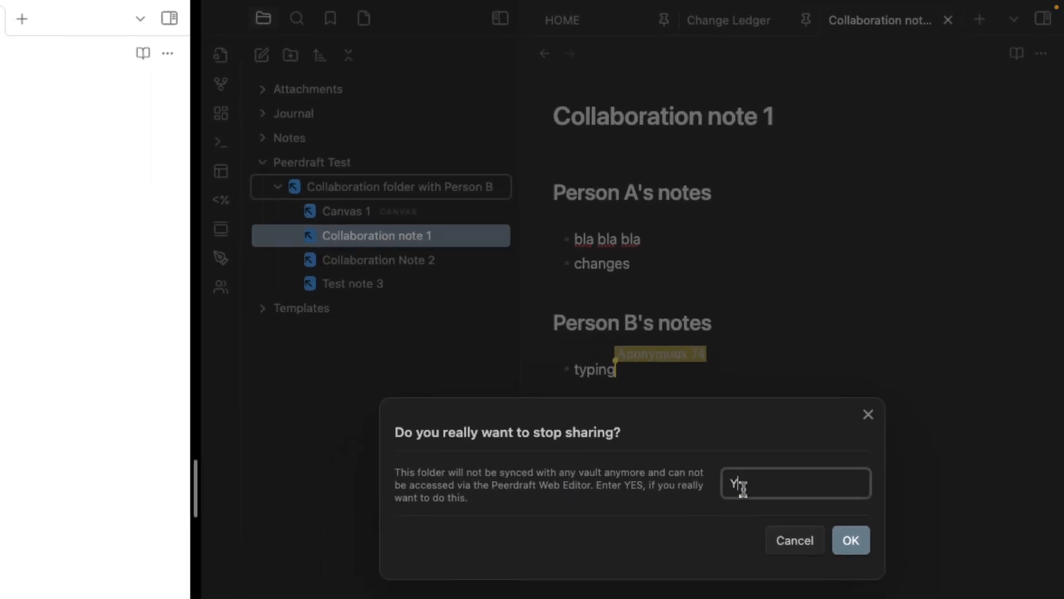
{"action": "left_click", "coordinate": [858, 542]}
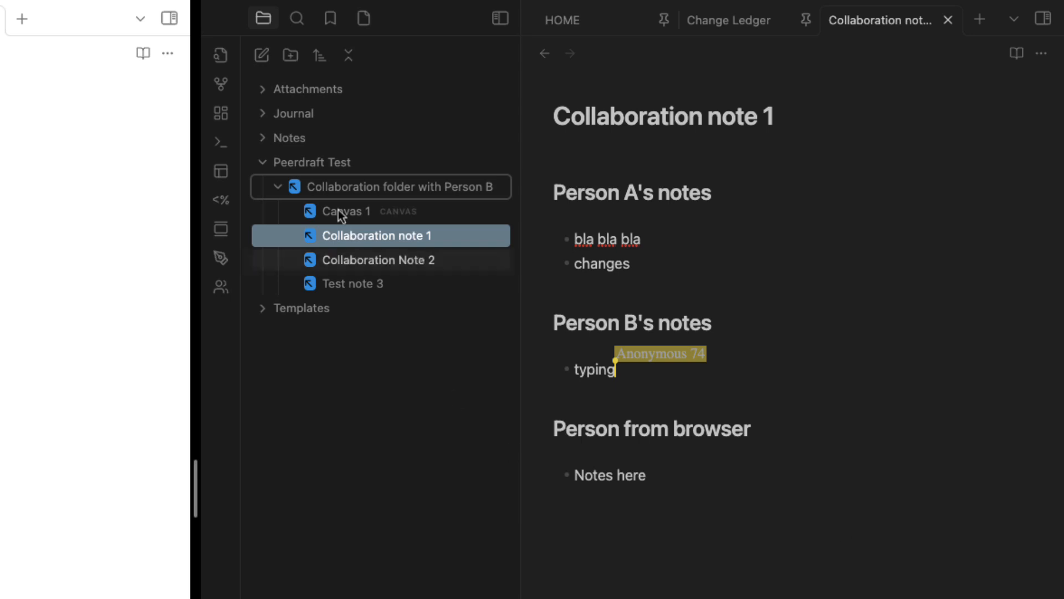
{"action": "left_click", "coordinate": [946, 27]}
{"action": "left_click", "coordinate": [281, 193]}
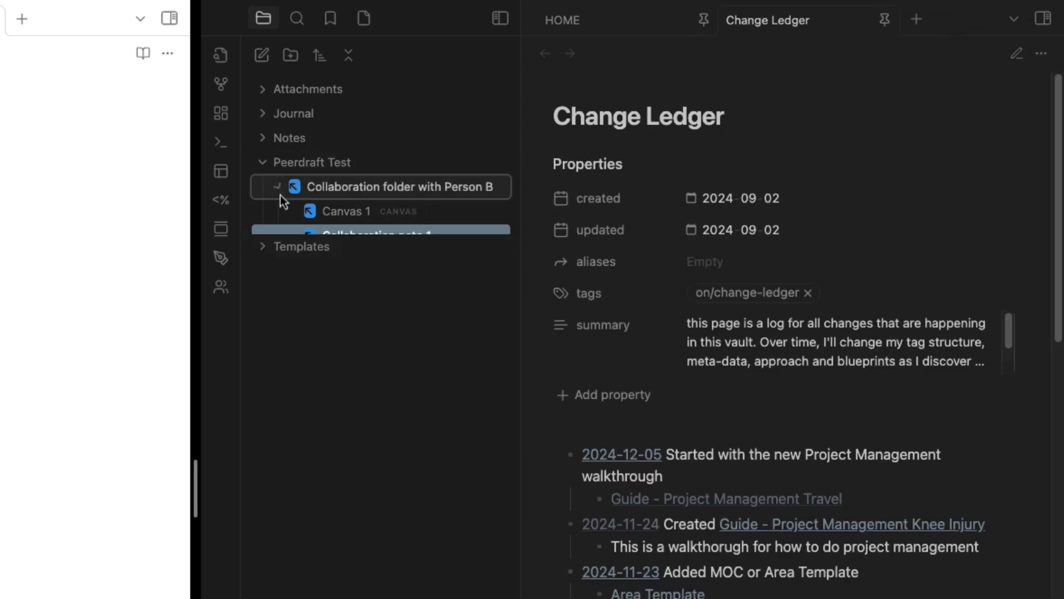
Stop syncing the Collaboration folder with Person B with this vault and expand it
{"action": "right_click", "coordinate": [363, 197]}
{"action": "mouse_move", "coordinate": [491, 416]}
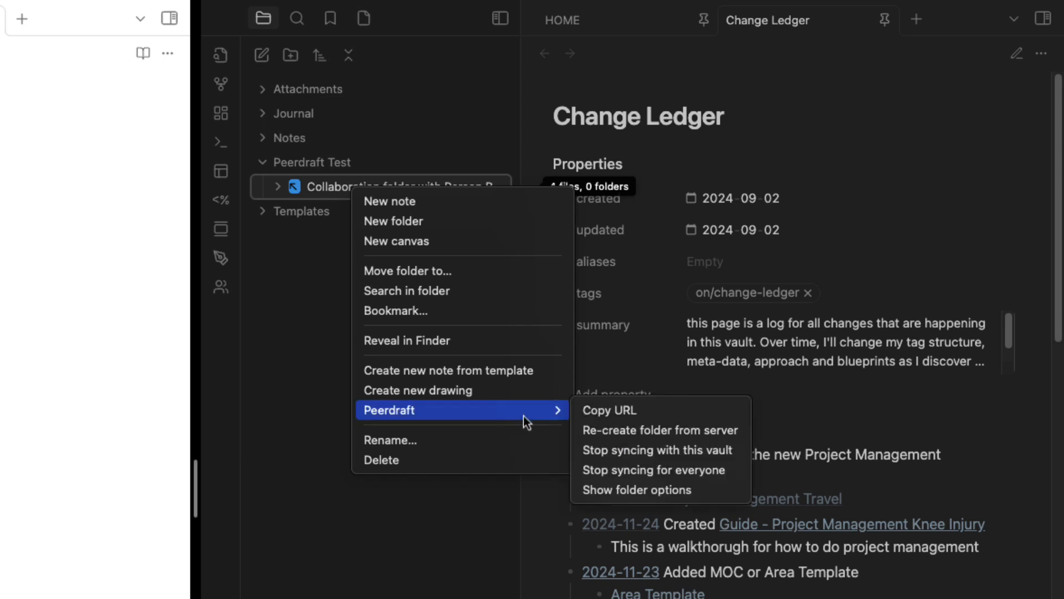
{"action": "left_click", "coordinate": [680, 457]}
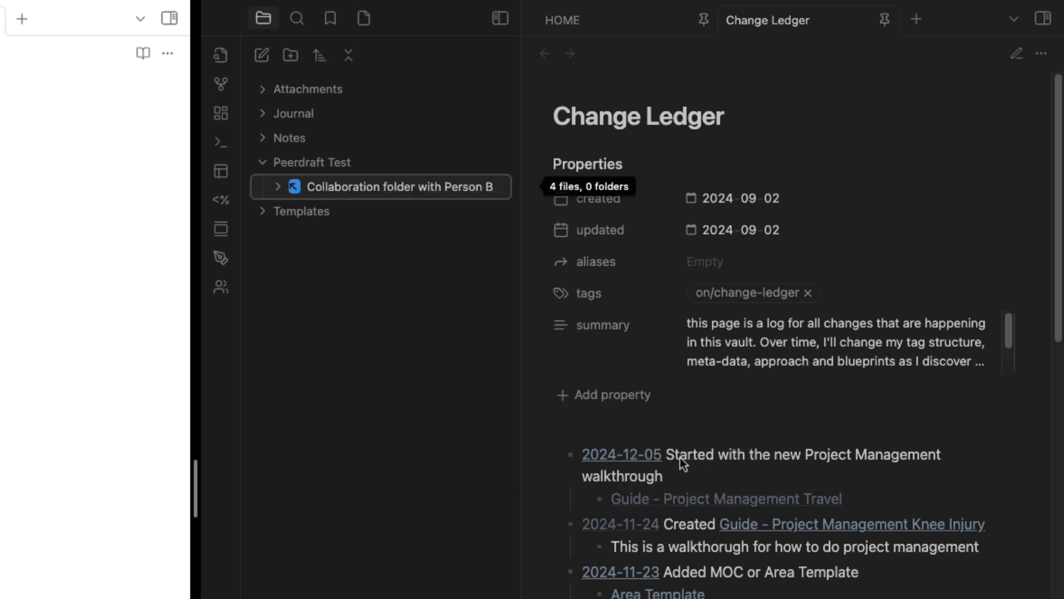
{"action": "left_click", "coordinate": [276, 189]}
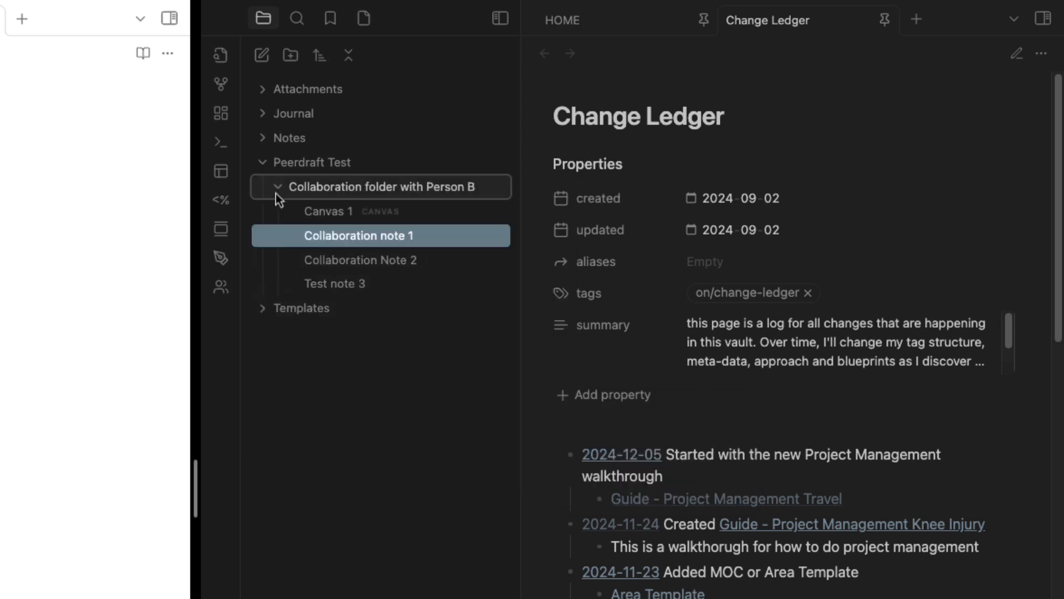
Share the Collaboration folder with Person B again via Peerdraft, copying a fresh link
{"action": "right_click", "coordinate": [334, 192]}
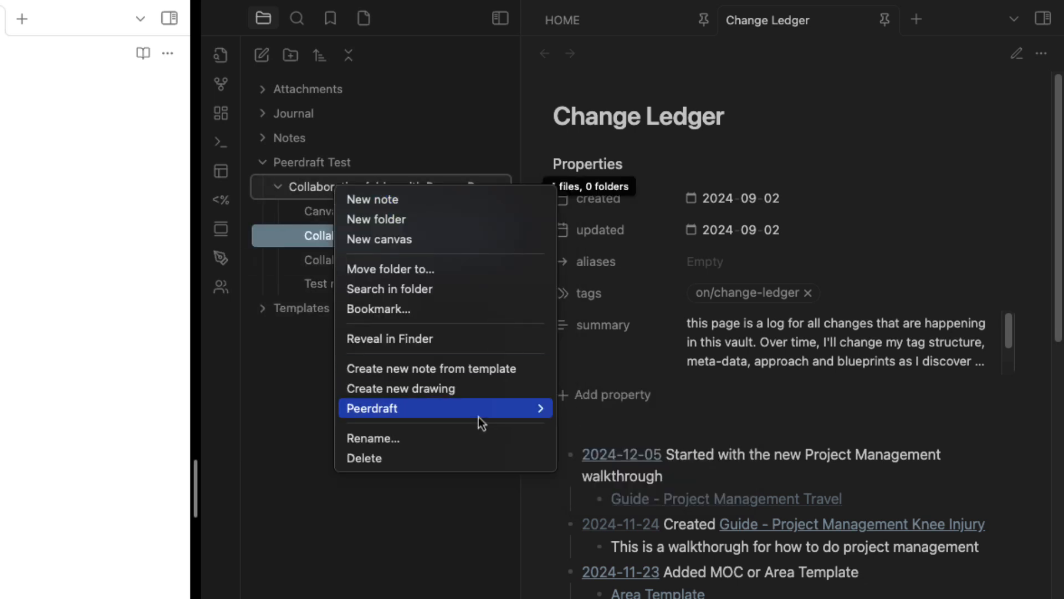
{"action": "mouse_move", "coordinate": [488, 409]}
{"action": "left_click", "coordinate": [576, 409]}
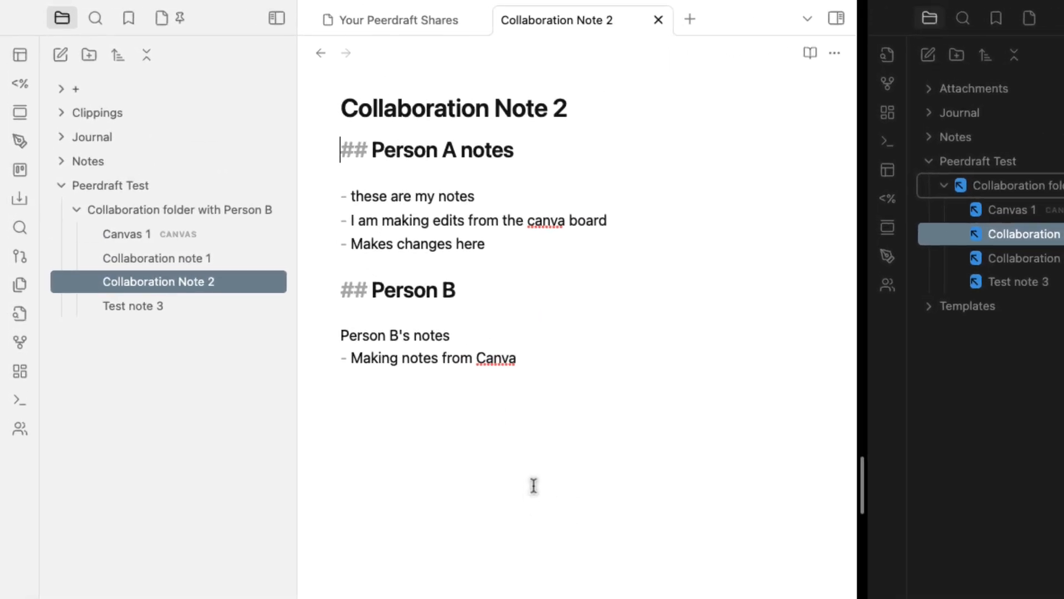
Join the share from its pasted link with 'Peerdraft: Join session and add document from someone else'
{"action": "key", "text": "super+p"}
{"action": "type", "text": "p"}
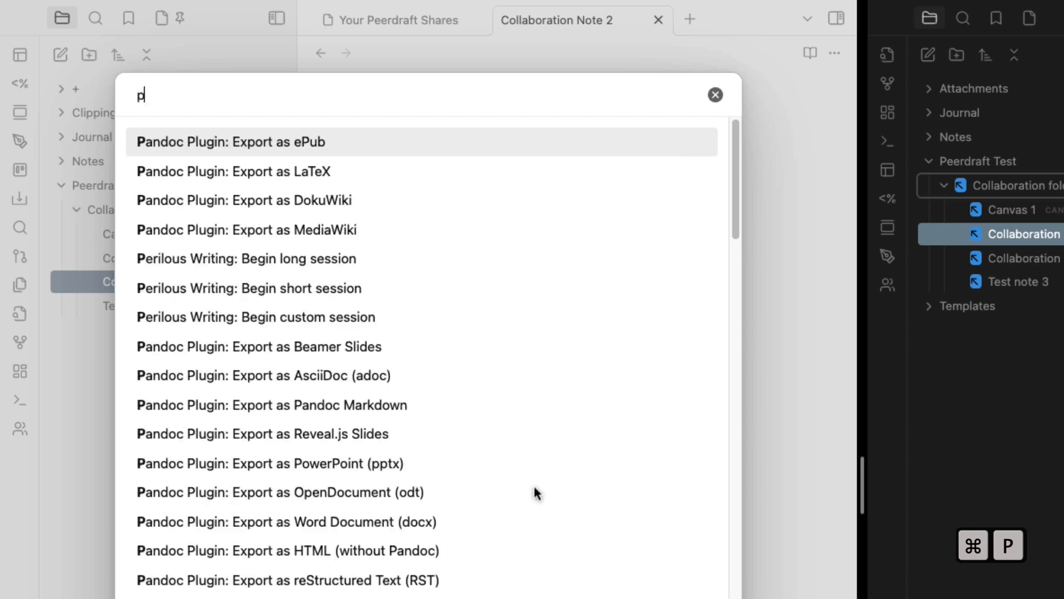
{"action": "type", "text": "eerd"}
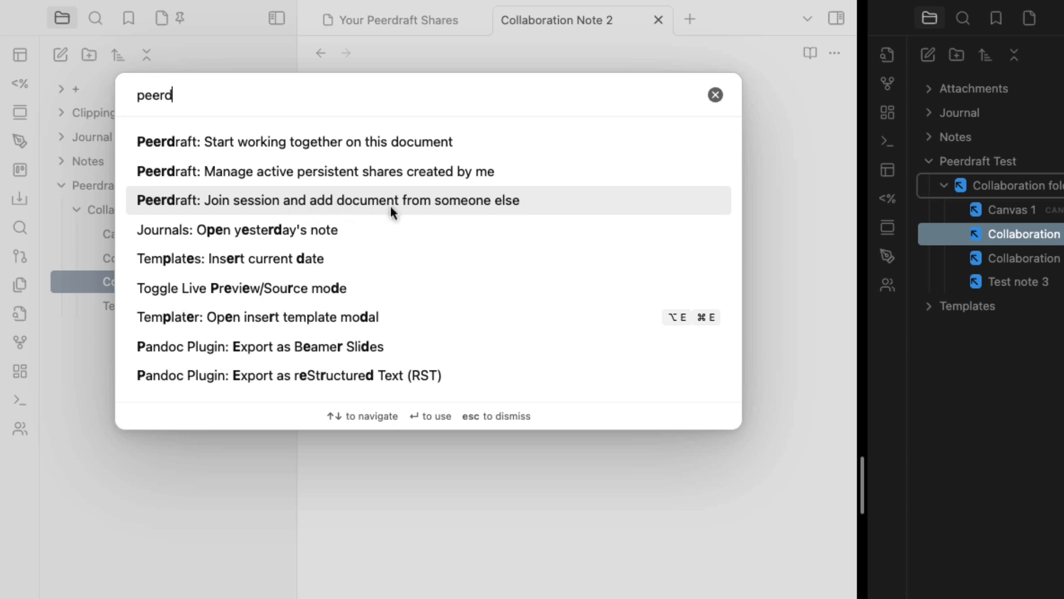
{"action": "left_click", "coordinate": [334, 201]}
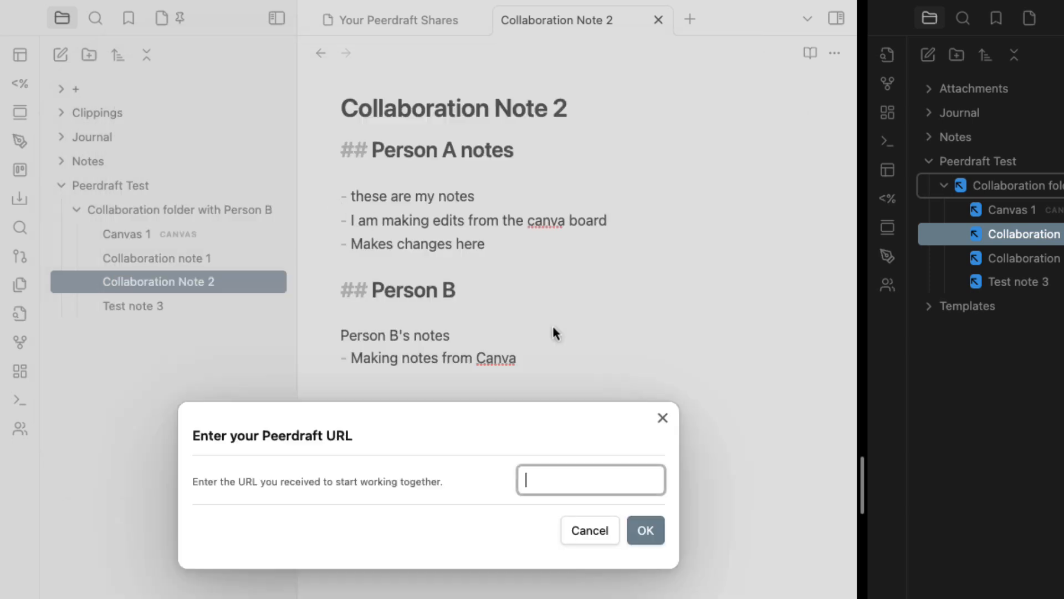
{"action": "key", "text": "super+v"}
{"action": "left_click", "coordinate": [646, 530]}
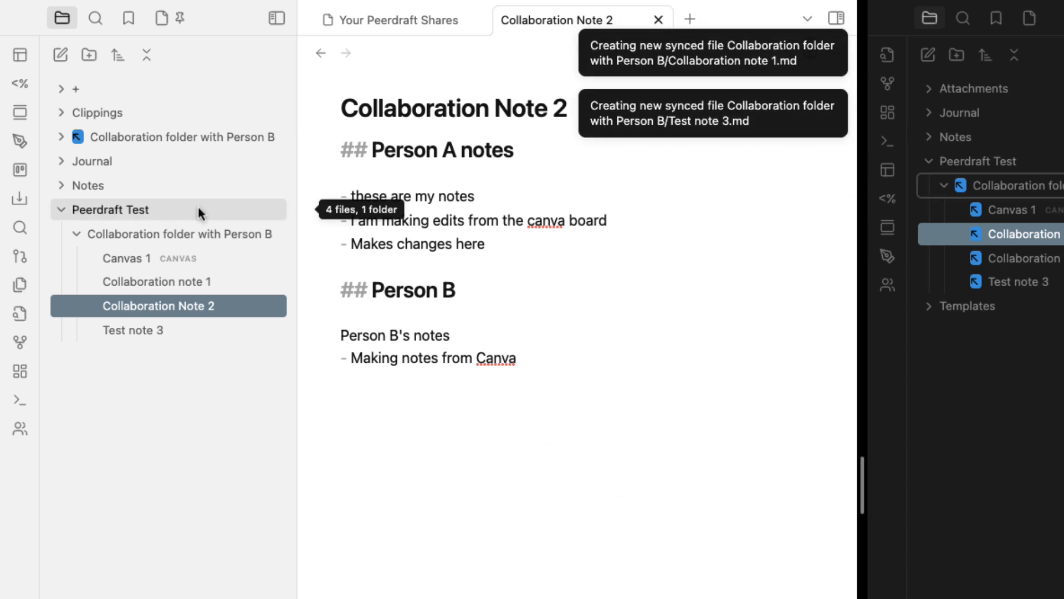
Expand the imported collaboration folder, add an Untitled note to it, and open Settings
{"action": "left_click", "coordinate": [63, 139]}
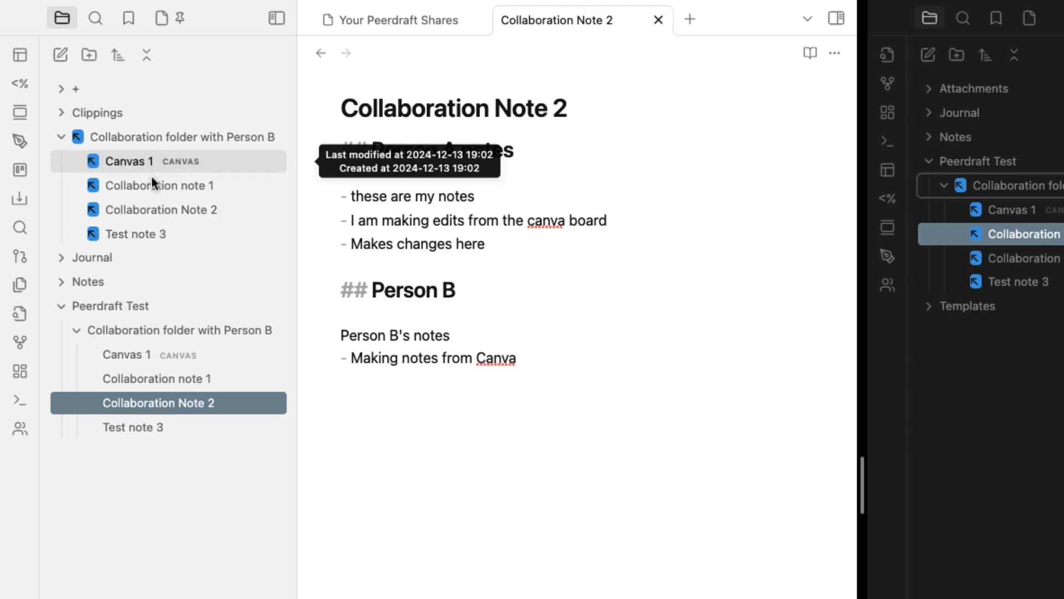
{"action": "right_click", "coordinate": [141, 138]}
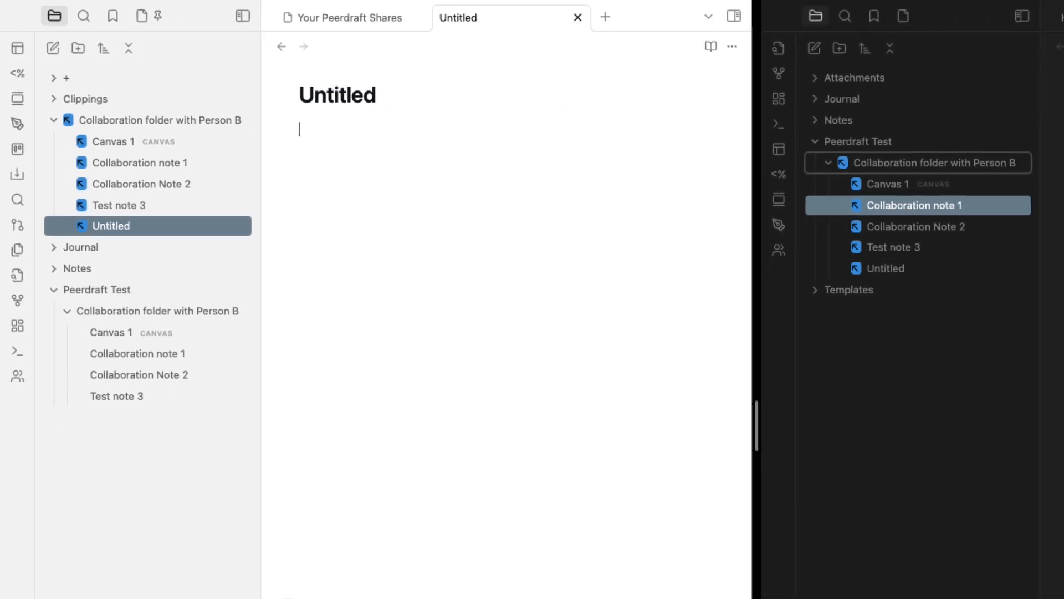
{"action": "left_click", "coordinate": [171, 587]}
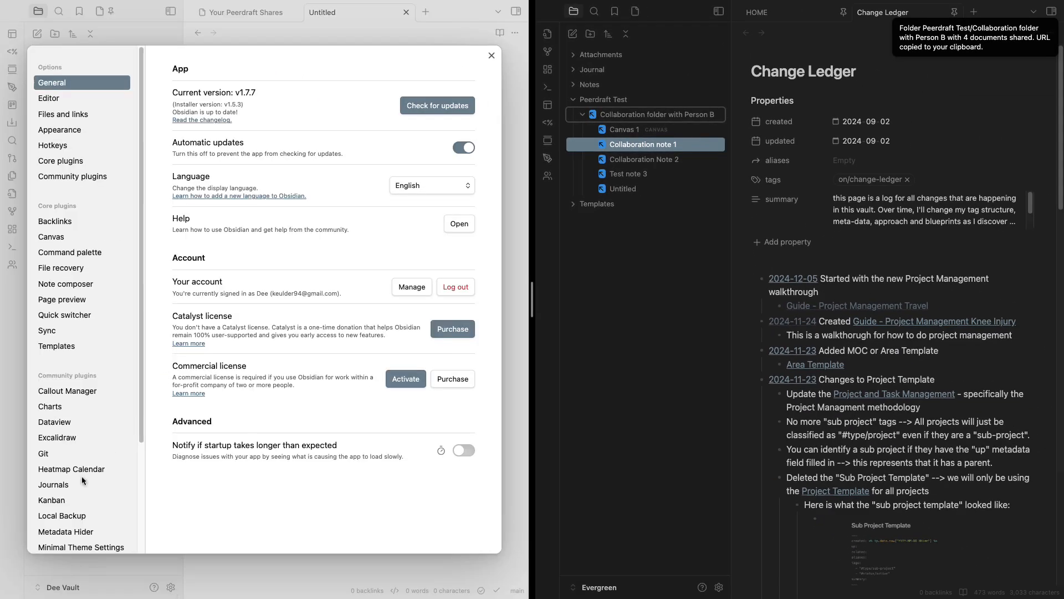
Set the Peerdraft plugin's Root Folder to 'Peerdraft Test' and close Settings
{"action": "scroll", "coordinate": [82, 480], "scroll_direction": "down", "scroll_amount": 5}
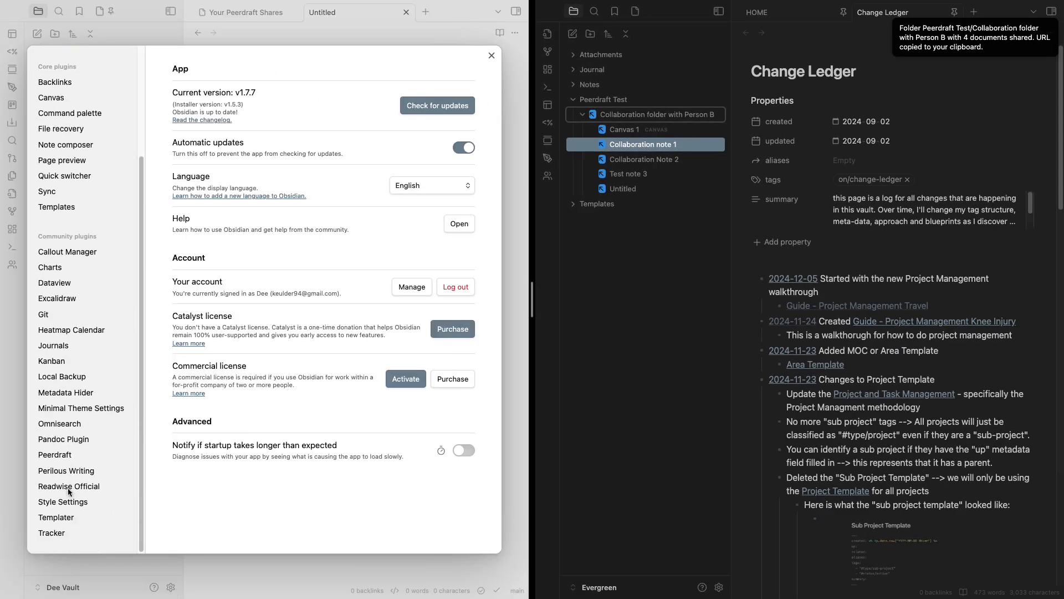
{"action": "left_click", "coordinate": [69, 455]}
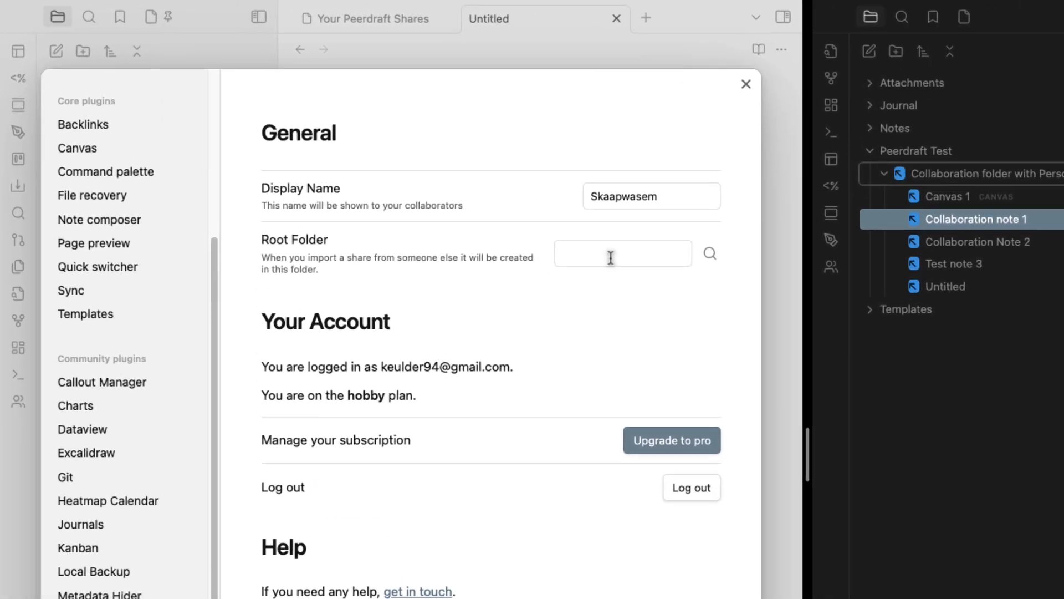
{"action": "left_click", "coordinate": [429, 182]}
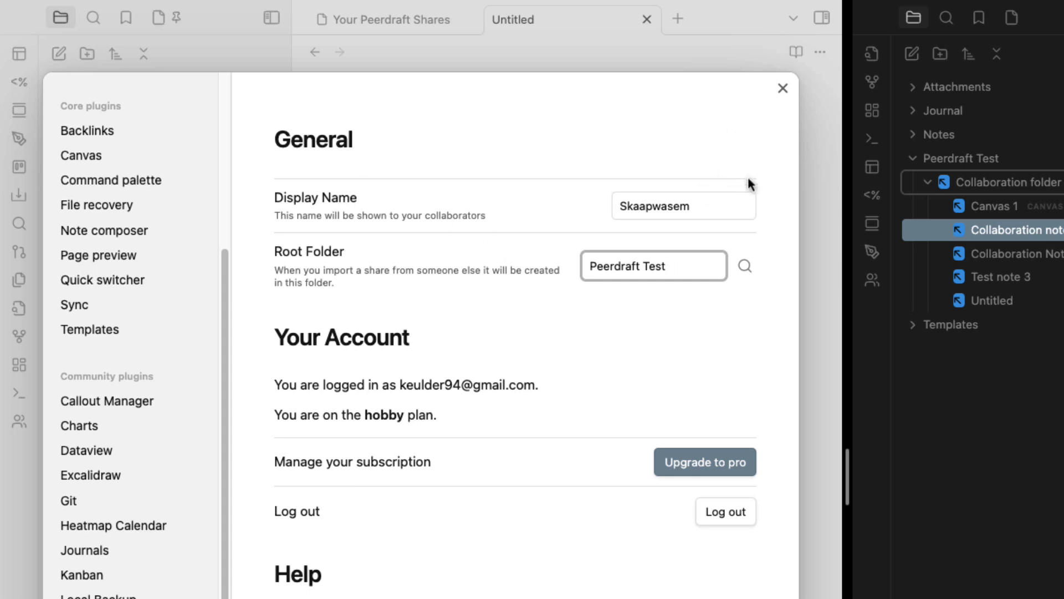
{"action": "left_click", "coordinate": [782, 89]}
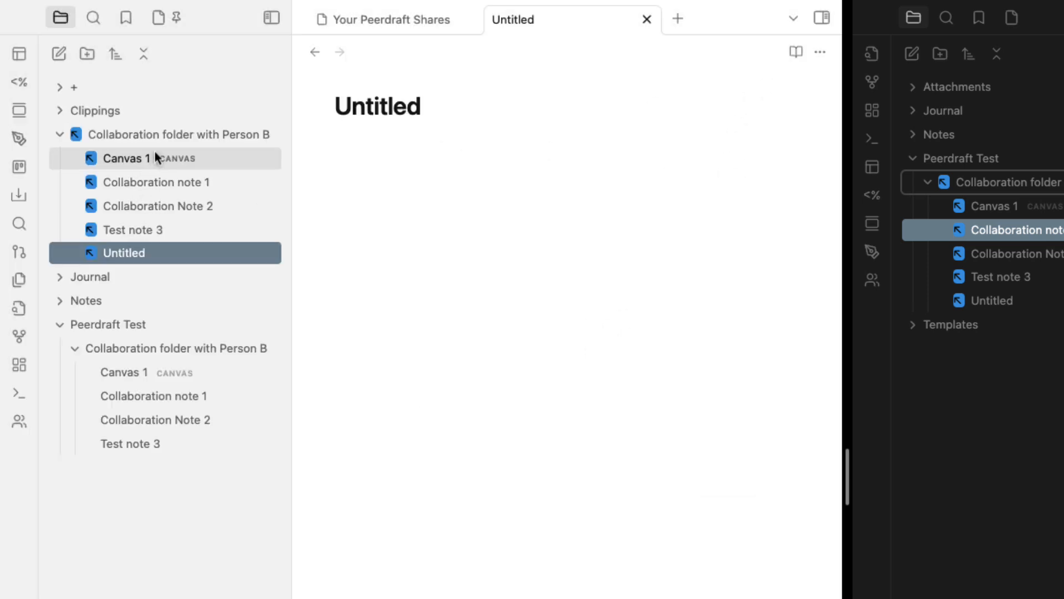
Stop syncing the root-level collaboration folder copy and delete it
{"action": "right_click", "coordinate": [161, 137]}
{"action": "mouse_move", "coordinate": [326, 429]}
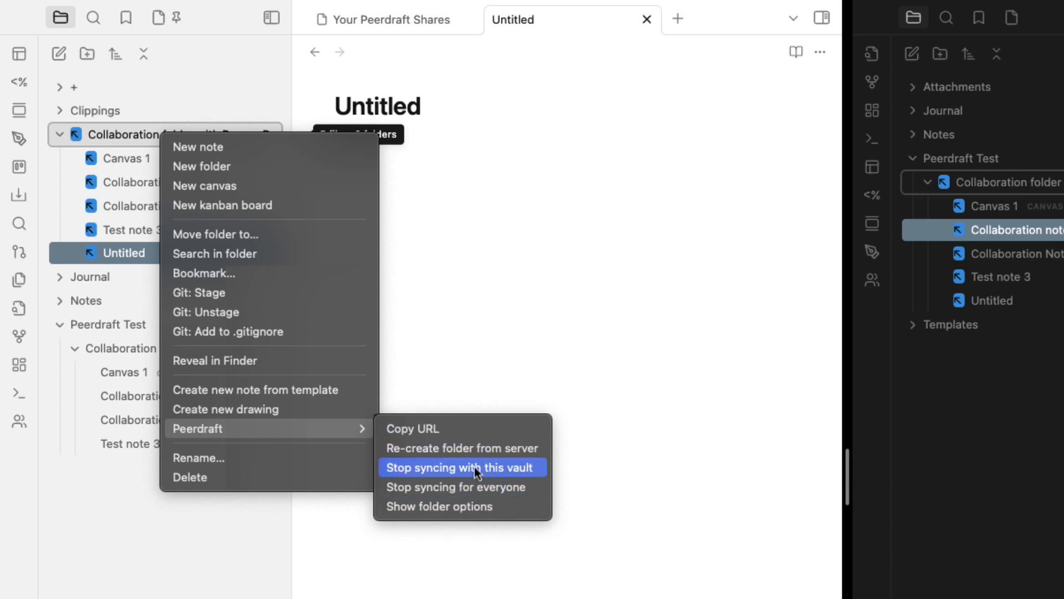
{"action": "left_click", "coordinate": [495, 473]}
{"action": "right_click", "coordinate": [145, 135]}
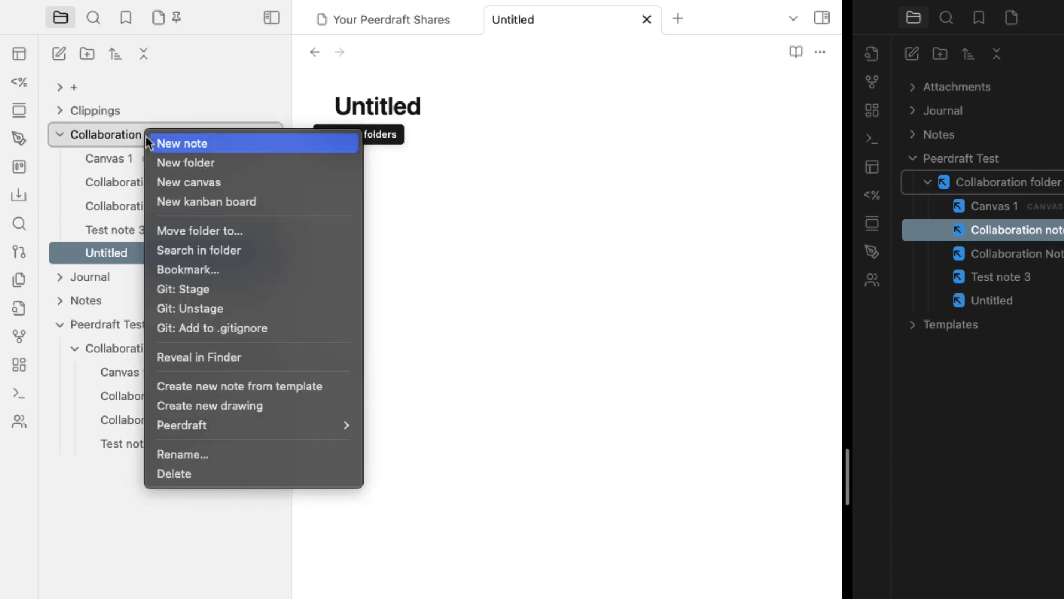
{"action": "left_click", "coordinate": [218, 473]}
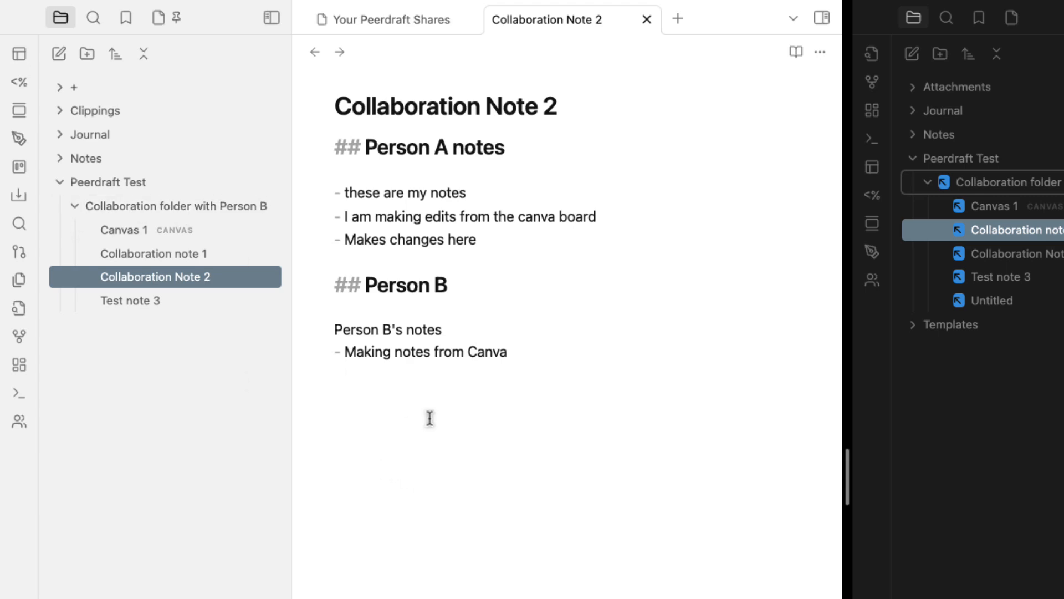
Rejoin the share from its link, widen the file tree, and expand the new _peerdraft_5ff44c folder
{"action": "key", "text": "super+p"}
{"action": "type", "text": "peerd"}
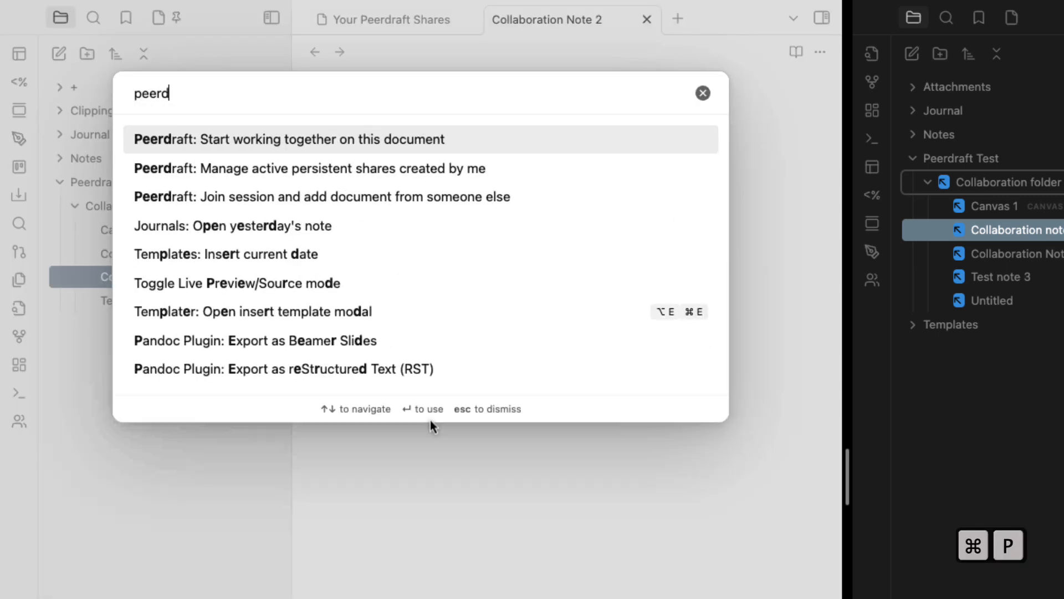
{"action": "left_click", "coordinate": [323, 197]}
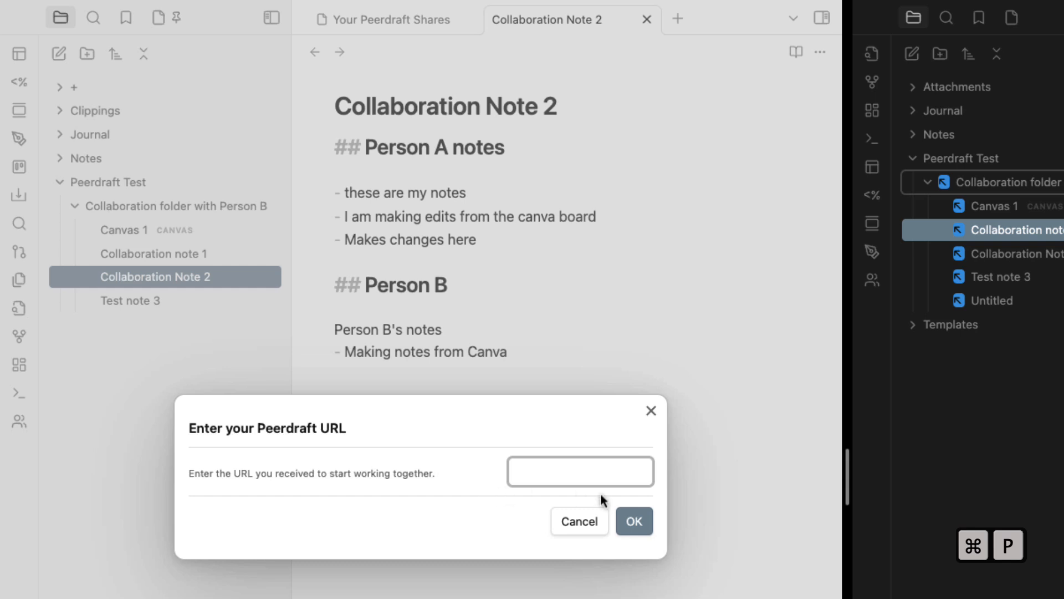
{"action": "key", "text": "super+v"}
{"action": "left_click", "coordinate": [632, 523]}
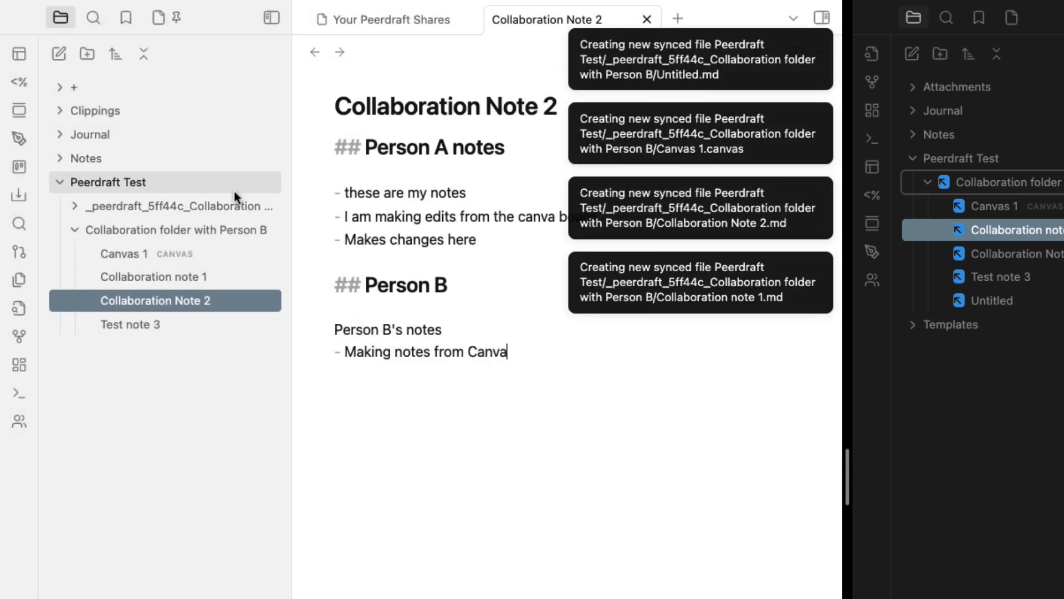
{"action": "left_click_drag", "start_coordinate": [291, 240], "coordinate": [489, 244]}
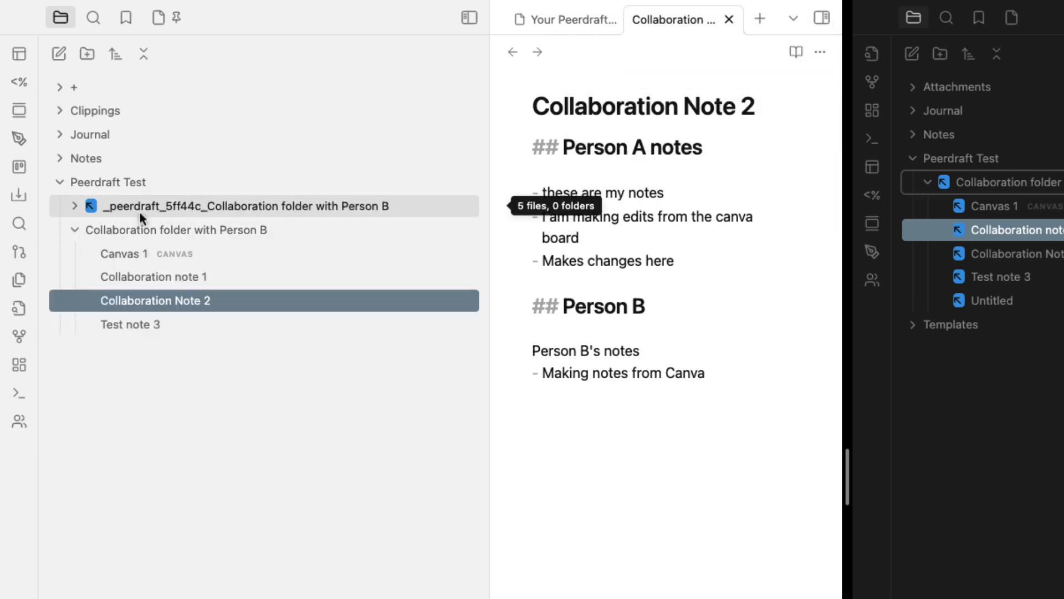
{"action": "left_click", "coordinate": [75, 208]}
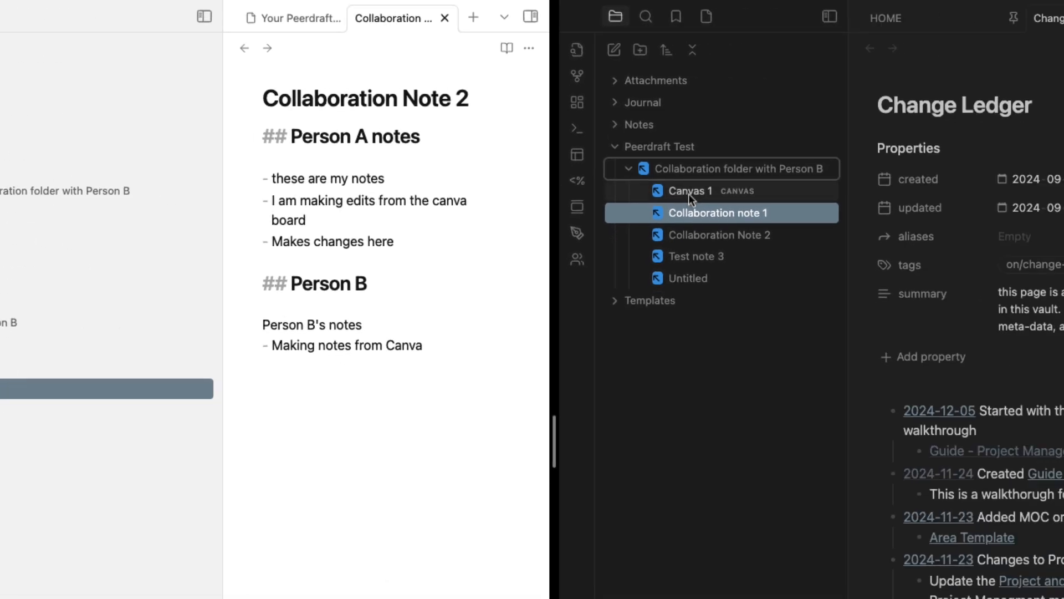
Open Canvas 1 in the right vault and select the Collaboration Note 2 card
{"action": "left_click", "coordinate": [997, 207]}
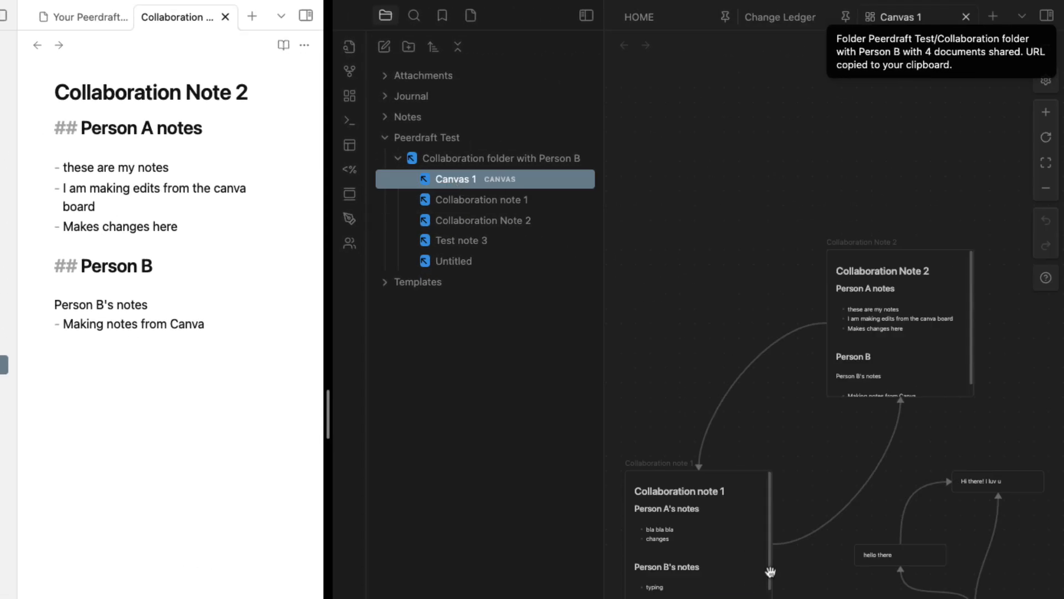
{"action": "left_click_drag", "start_coordinate": [753, 169], "coordinate": [1033, 442]}
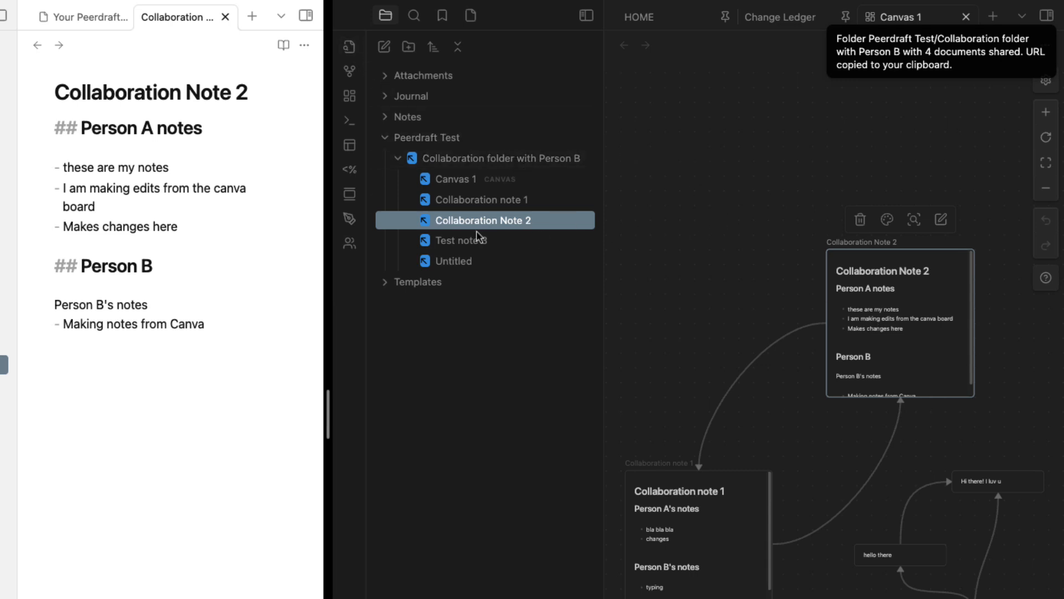
{"action": "left_click_drag", "start_coordinate": [748, 168], "coordinate": [1002, 426]}
{"action": "left_click_drag", "start_coordinate": [774, 210], "coordinate": [993, 426]}
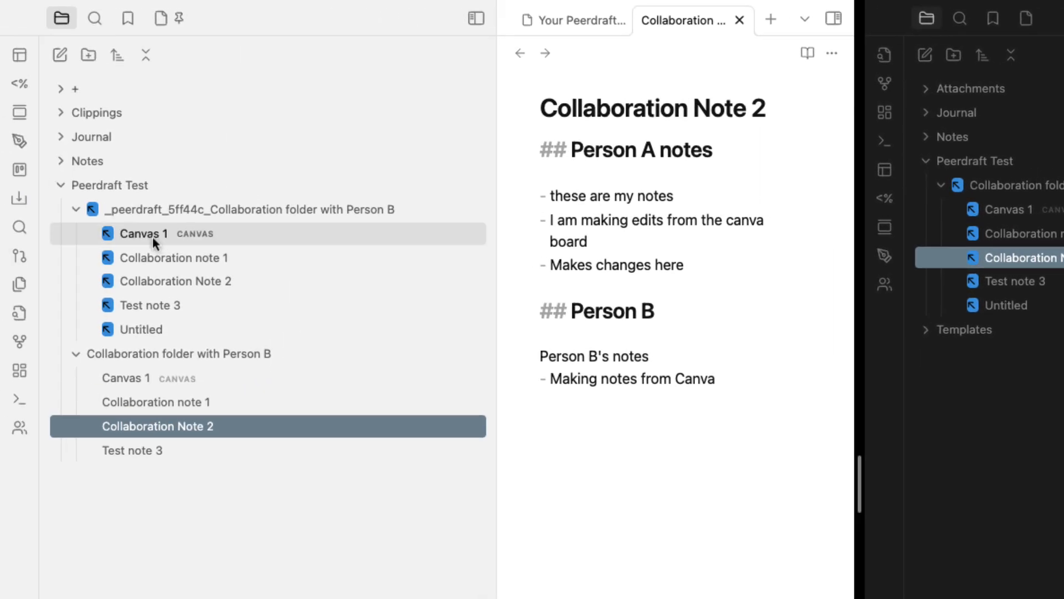
Open the synced Canvas 1 in the left vault and edit the Collaboration Note 2 card
{"action": "left_click", "coordinate": [152, 237]}
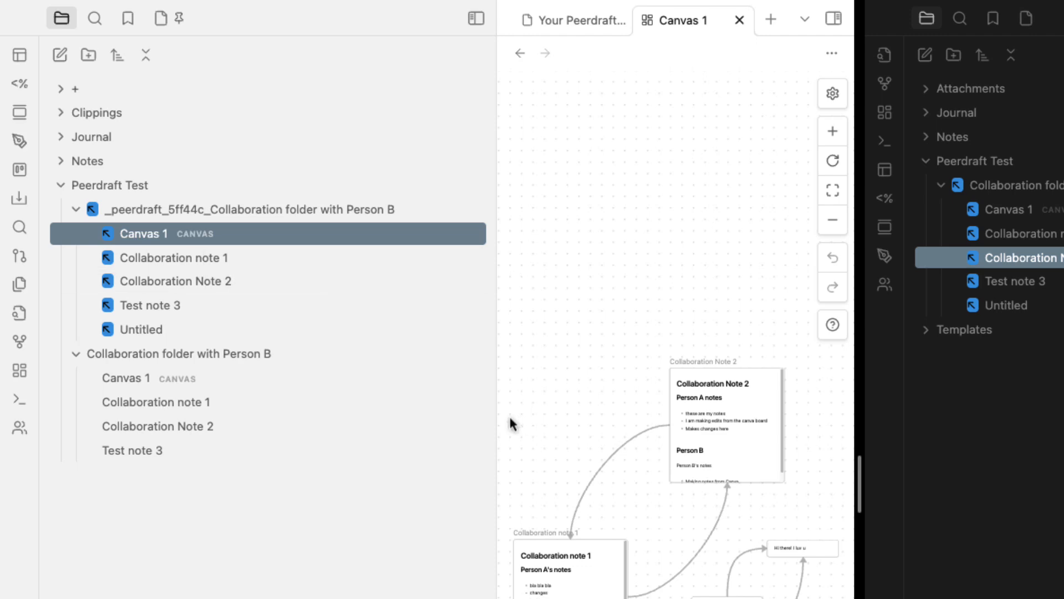
{"action": "left_click_drag", "start_coordinate": [495, 432], "coordinate": [421, 447]}
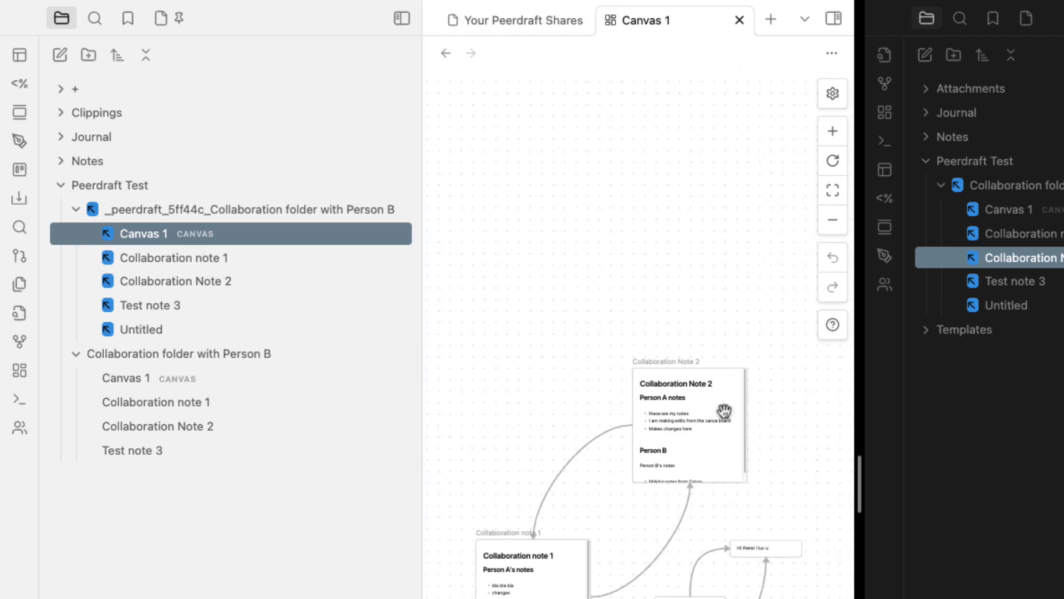
{"action": "left_click", "coordinate": [716, 425]}
{"action": "left_click", "coordinate": [716, 426]}
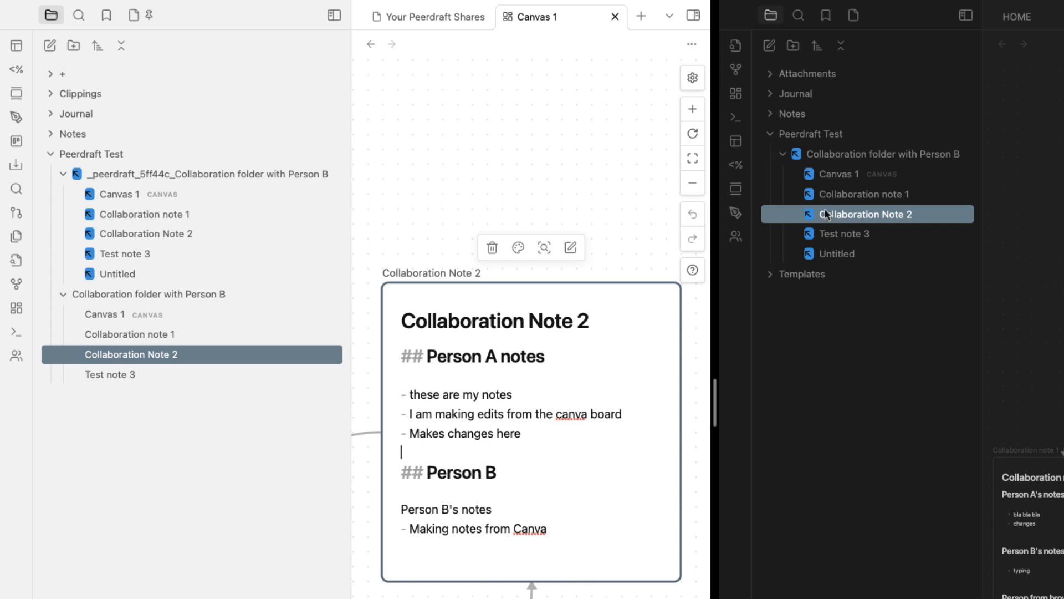
Delete the old unsynced Collaboration folder with Person B from the left vault
{"action": "left_click", "coordinate": [92, 294]}
{"action": "right_click", "coordinate": [152, 294]}
{"action": "left_click", "coordinate": [247, 579]}
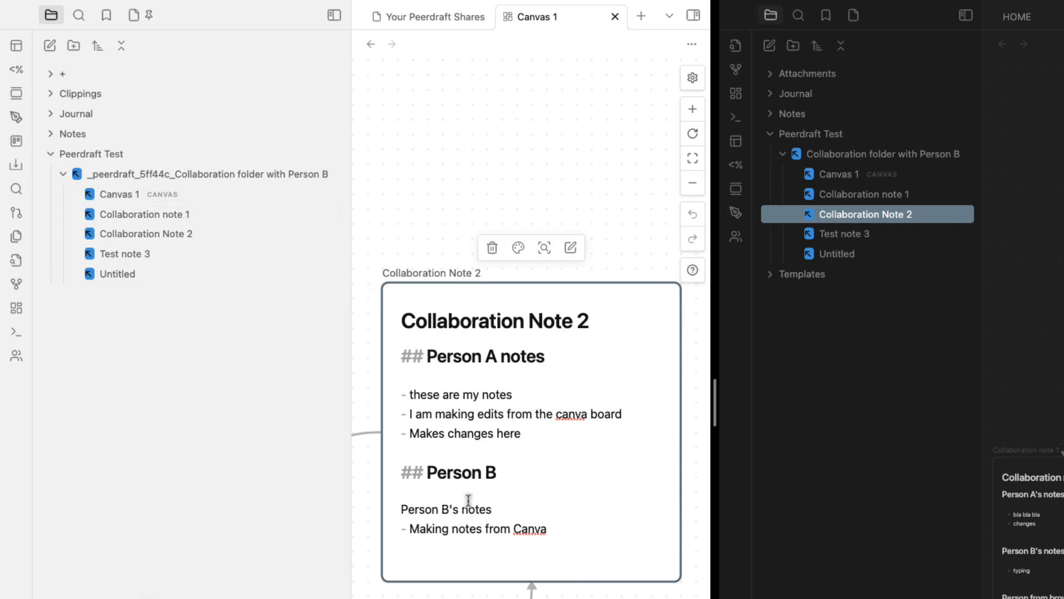
{"action": "right_click", "coordinate": [117, 175]}
Delete the synced _peerdraft folder, rejoin the share from its link, and expand the new folder
{"action": "left_click", "coordinate": [185, 464]}
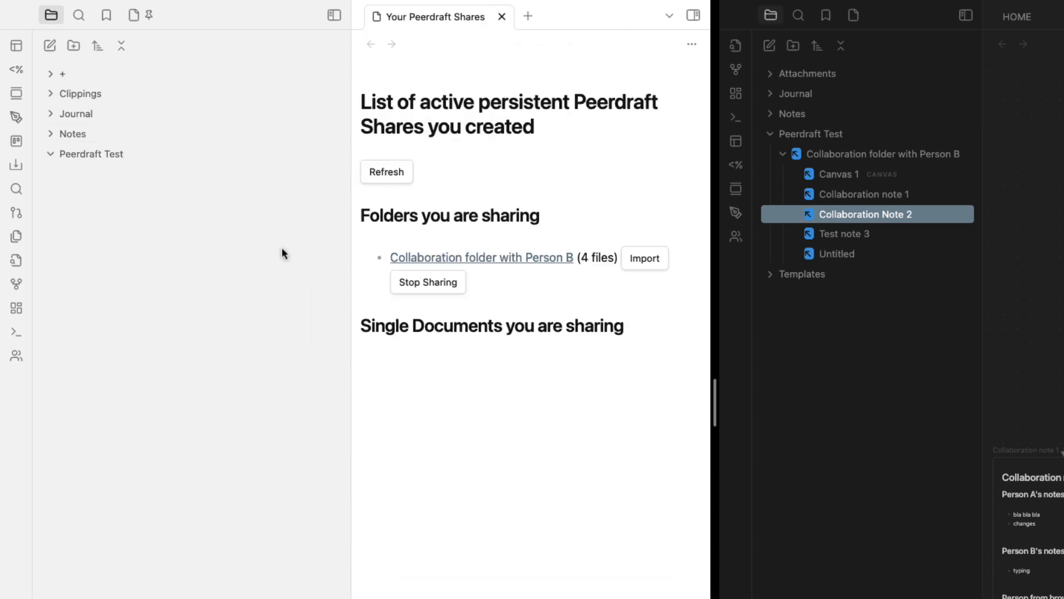
{"action": "key", "text": "super+p"}
{"action": "type", "text": "peerd"}
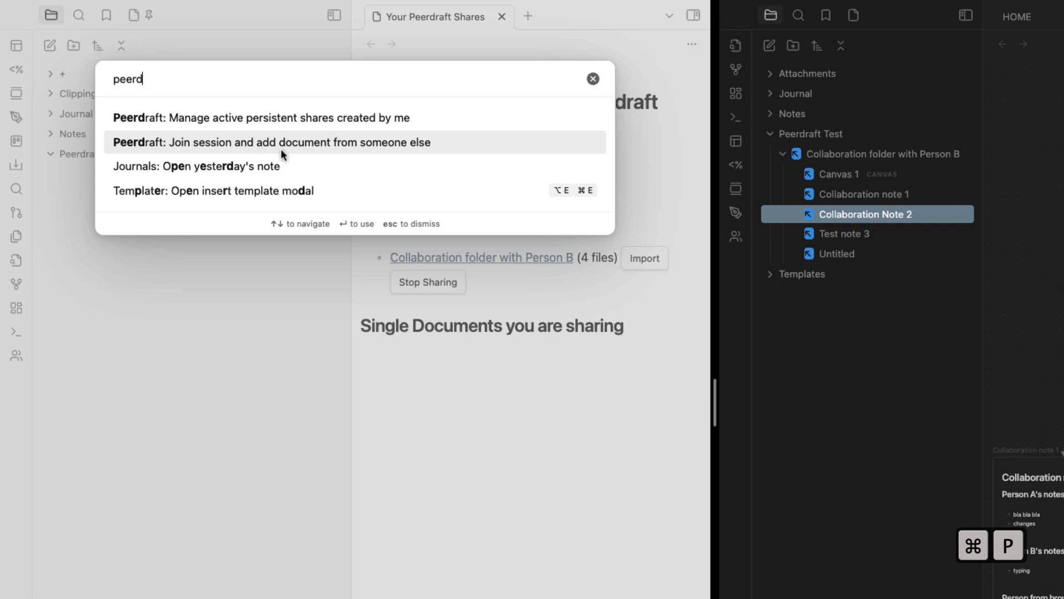
{"action": "left_click", "coordinate": [294, 148]}
{"action": "key", "text": "super+v"}
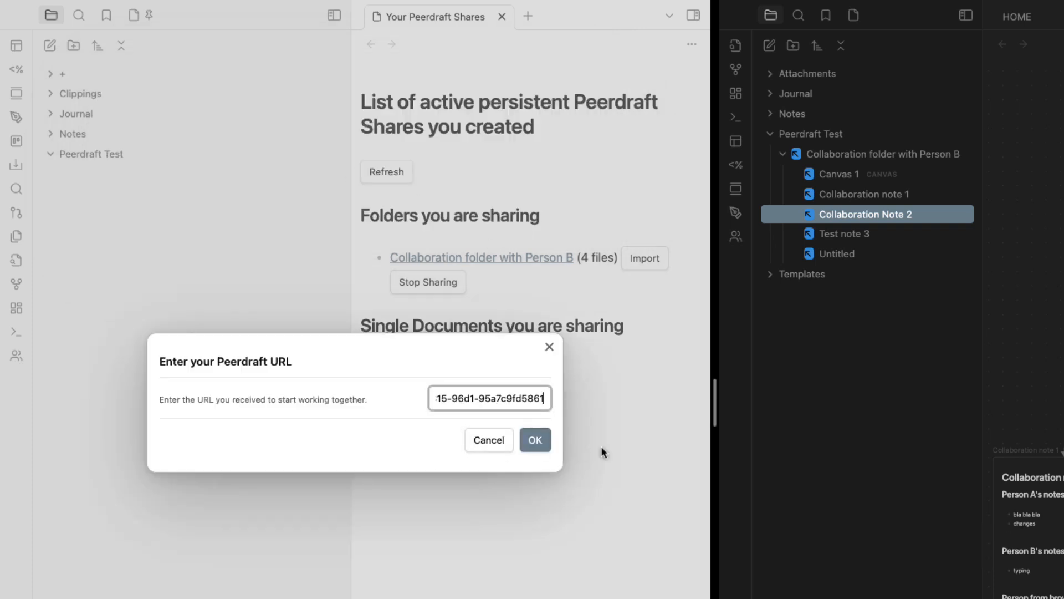
{"action": "left_click", "coordinate": [535, 440]}
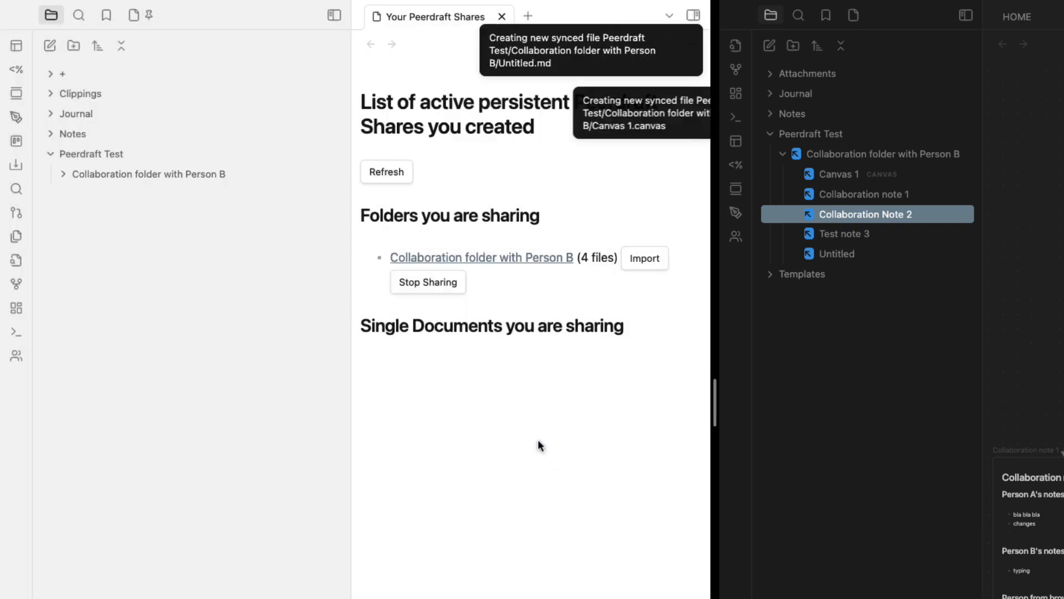
{"action": "left_click", "coordinate": [63, 177]}
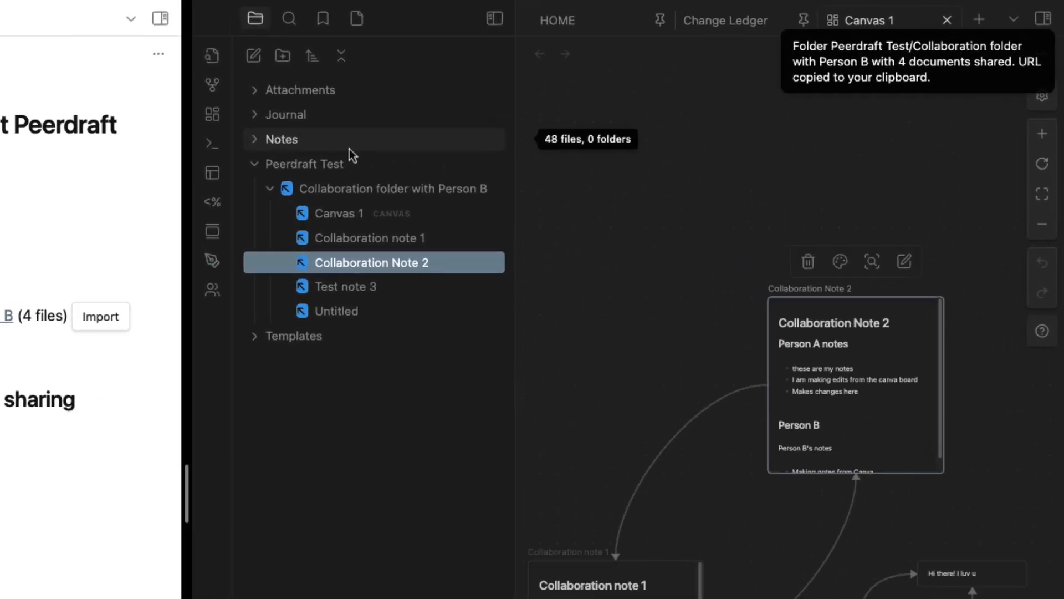
{"action": "right_click", "coordinate": [214, 228]}
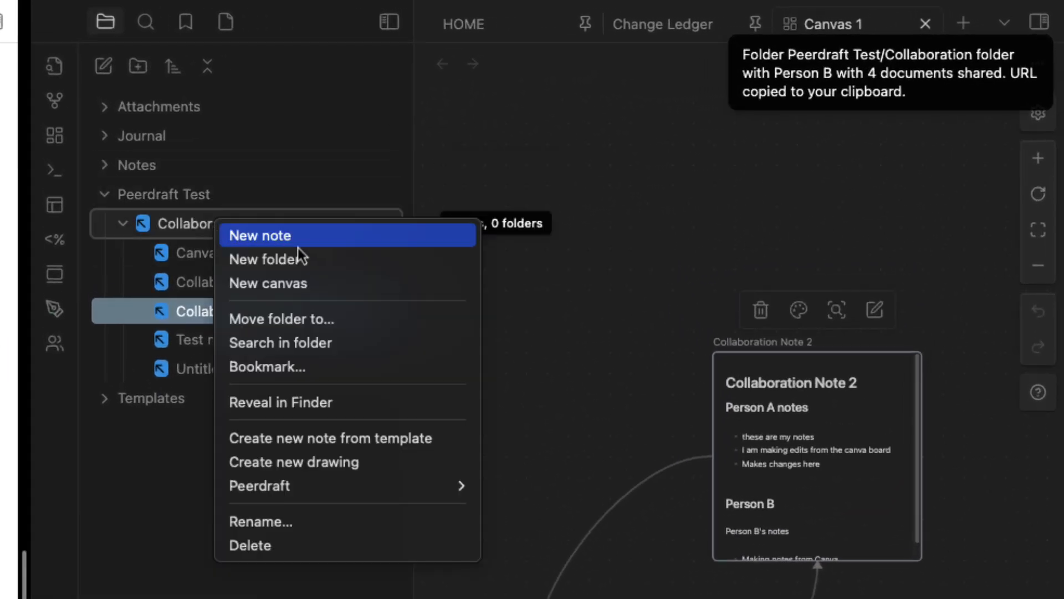
{"action": "key", "text": "Escape"}
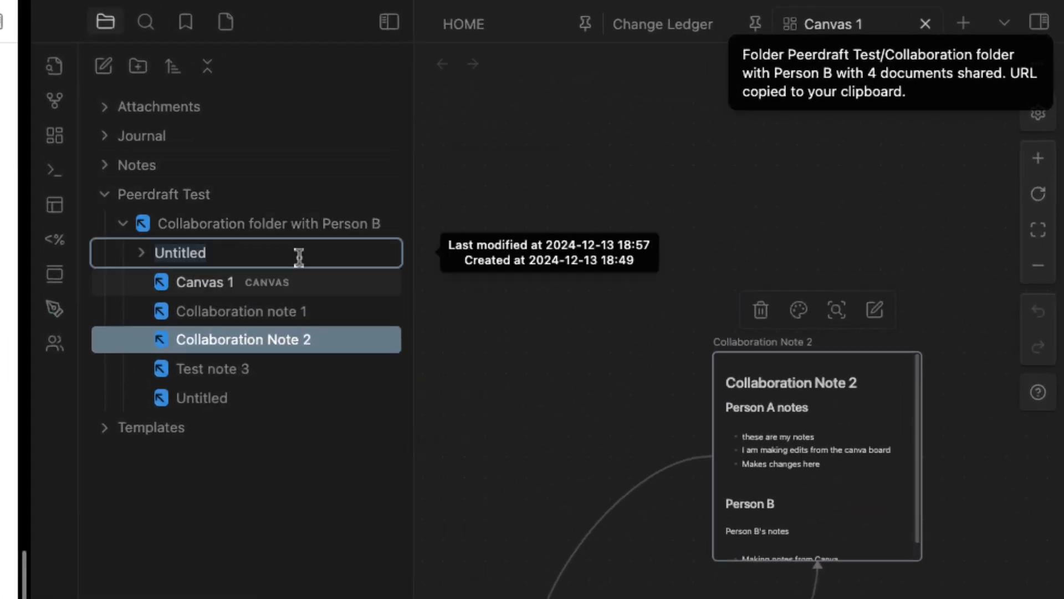
{"action": "type", "text": "test"}
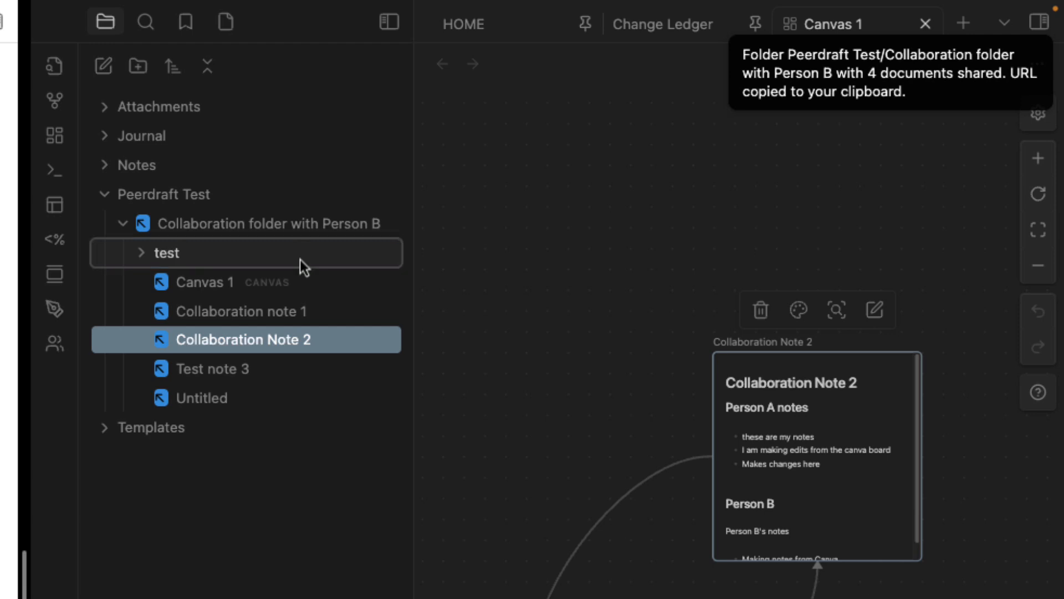
{"action": "key", "text": "Return"}
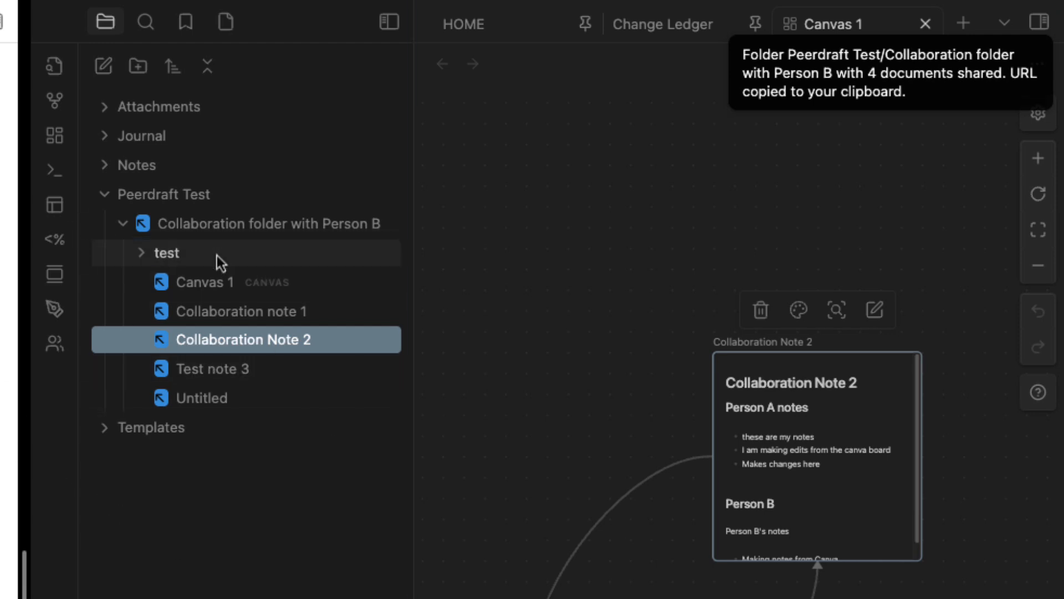
{"action": "left_click", "coordinate": [148, 258]}
{"action": "left_click", "coordinate": [146, 259]}
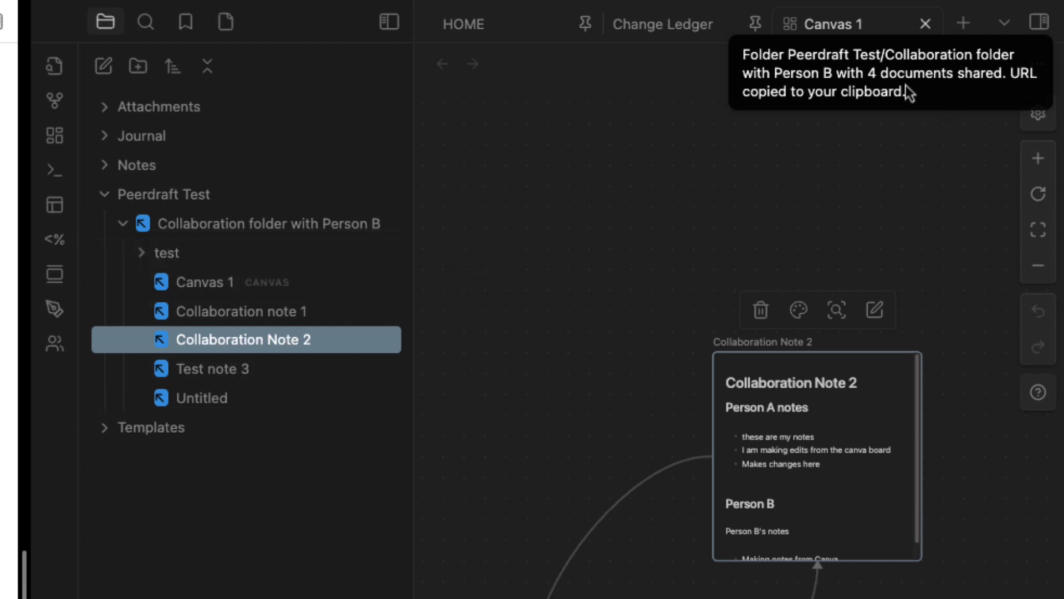
{"action": "right_click", "coordinate": [179, 265]}
{"action": "left_click", "coordinate": [286, 563]}
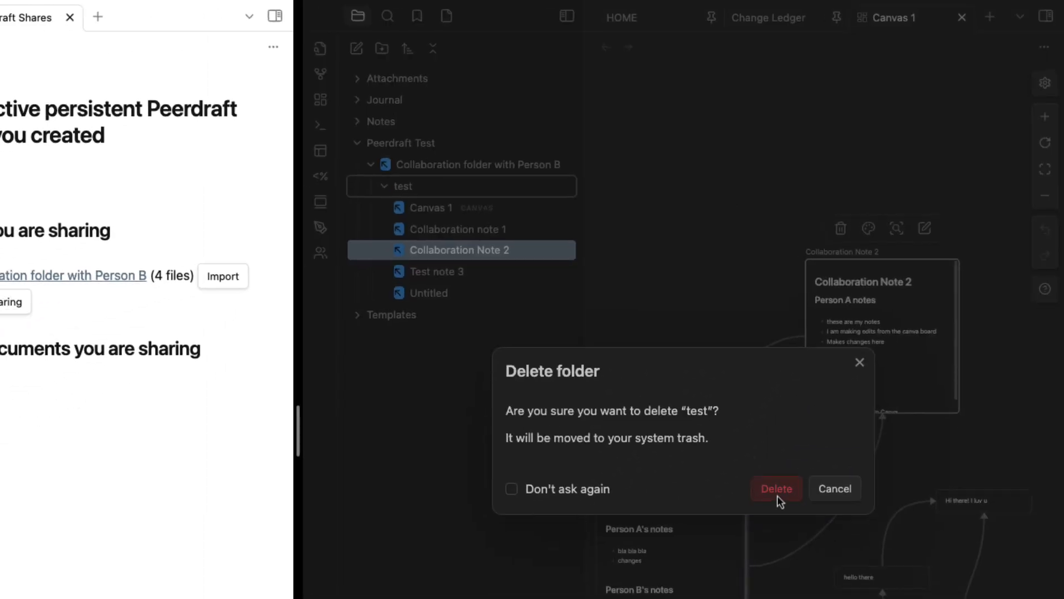
{"action": "left_click", "coordinate": [774, 491]}
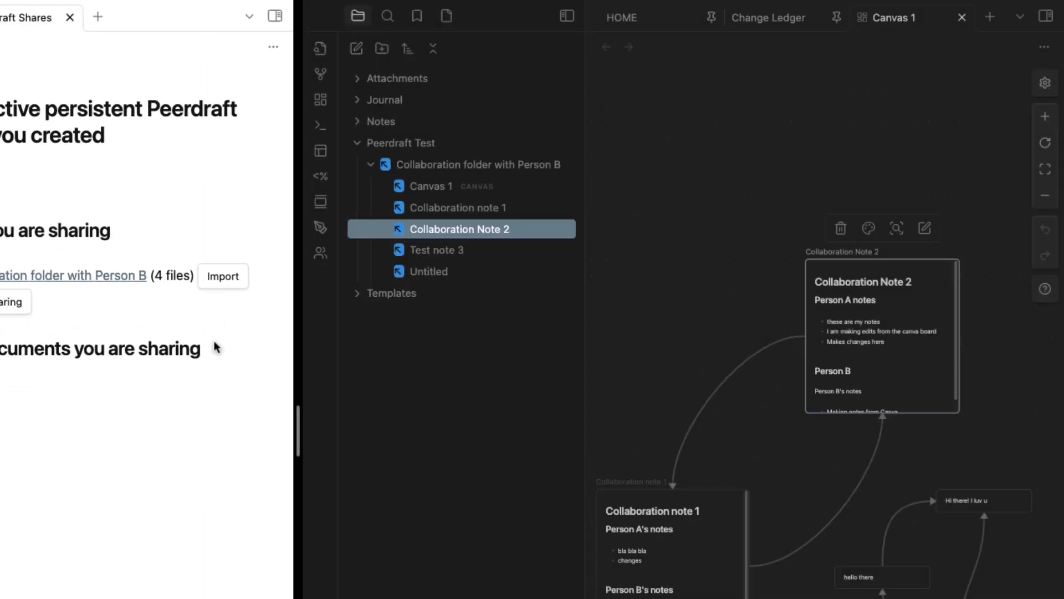